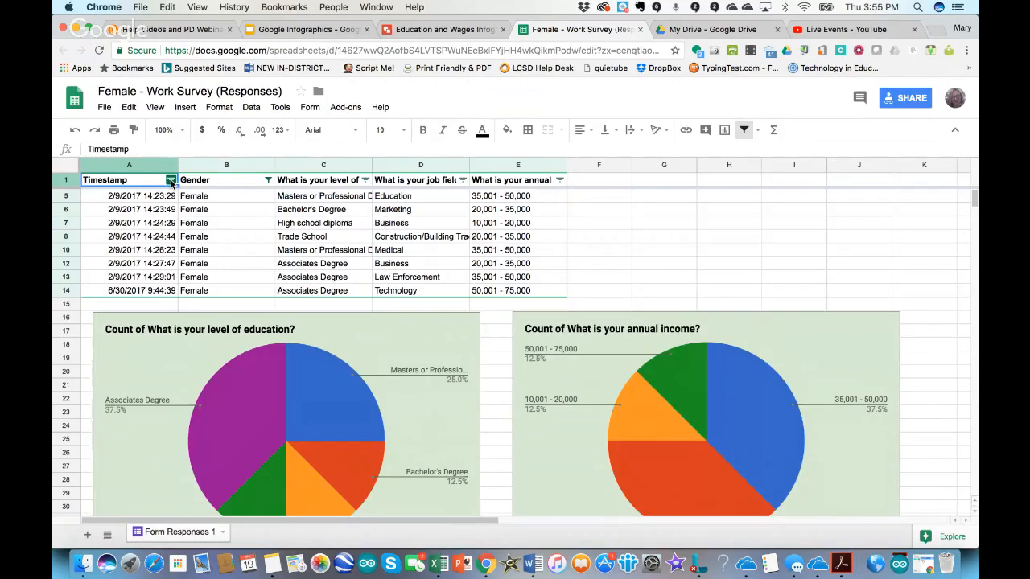
- Look at the sort and filter options of the Timestamp column and close them without applying anything
left_click(171, 180)
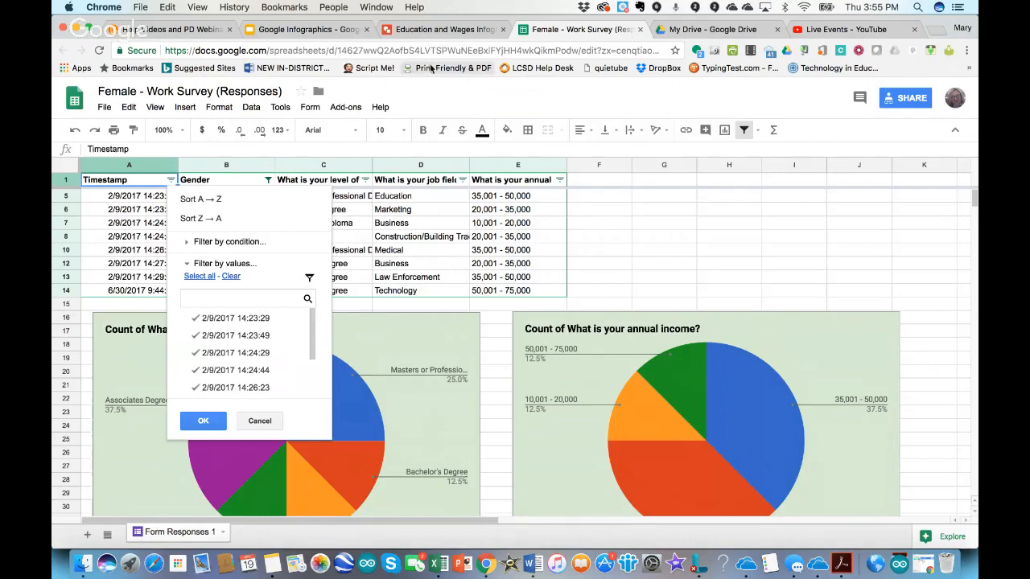
left_click(440, 102)
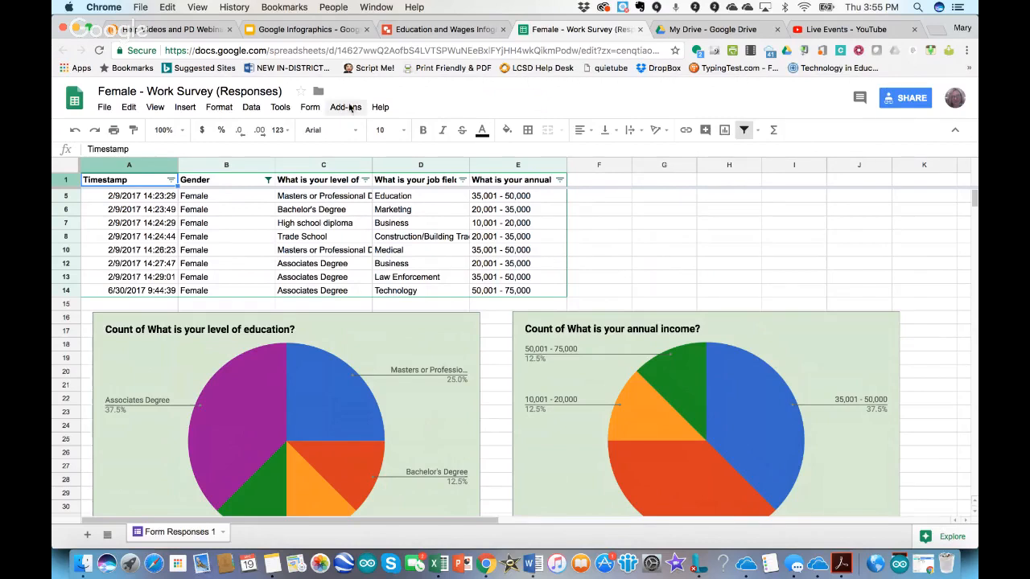
- Open the live Work Survey form linked to the response sheet, look through all its questions, and close it
left_click(310, 110)
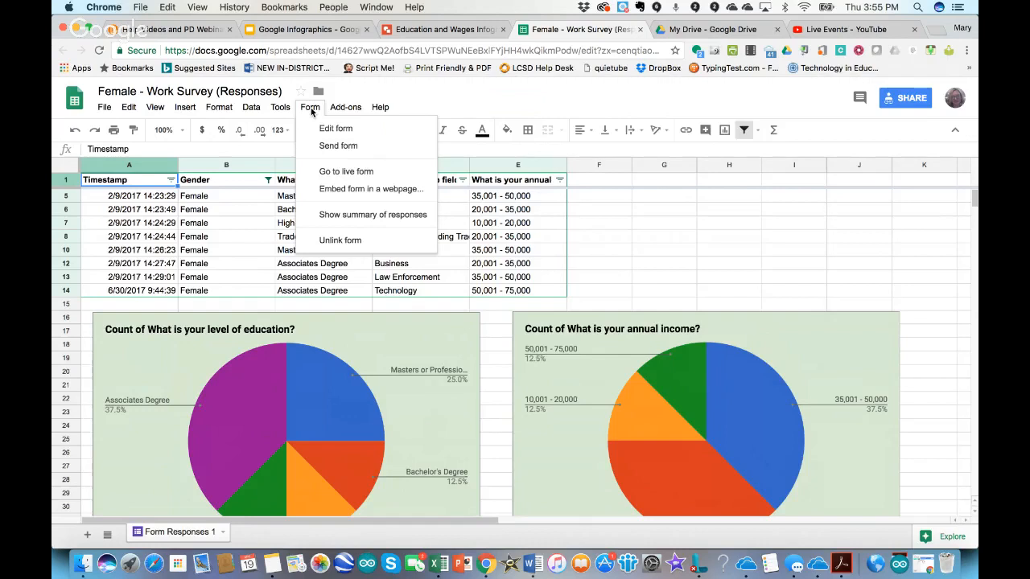
left_click(349, 173)
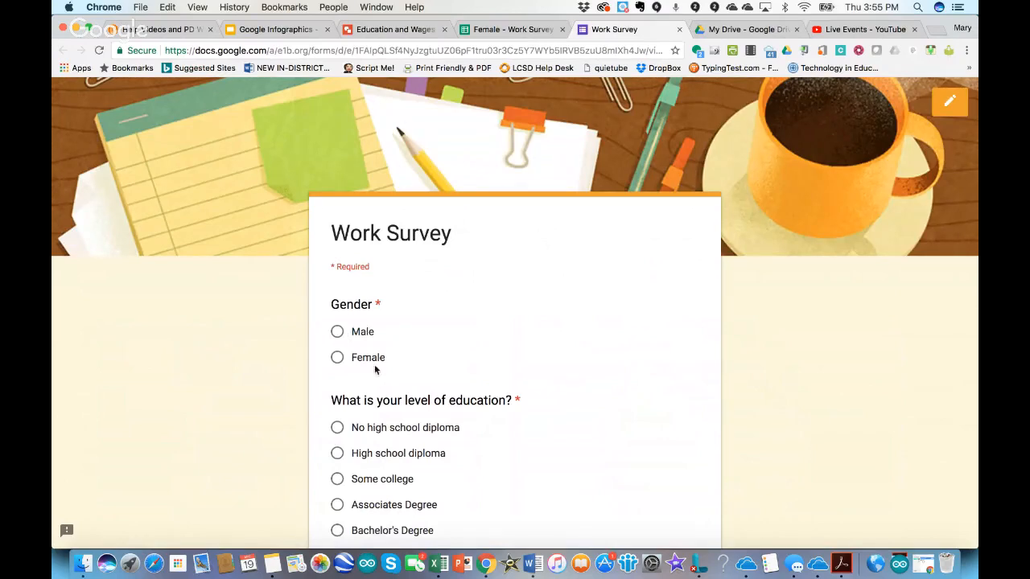
scroll(400, 373, "down", 5)
scroll(400, 373, "down", 5)
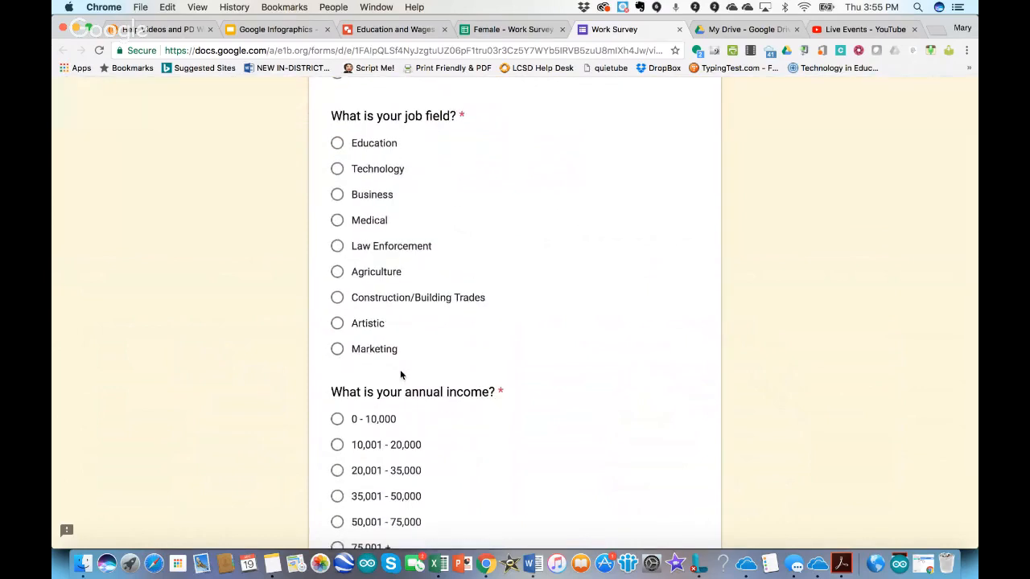
scroll(400, 374, "down", 4)
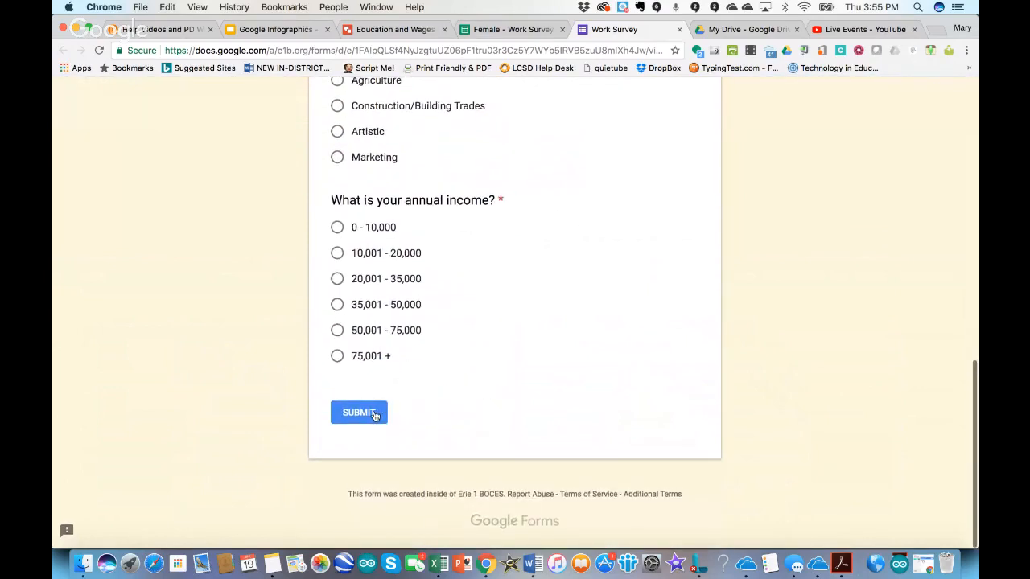
scroll(599, 341, "up", 15)
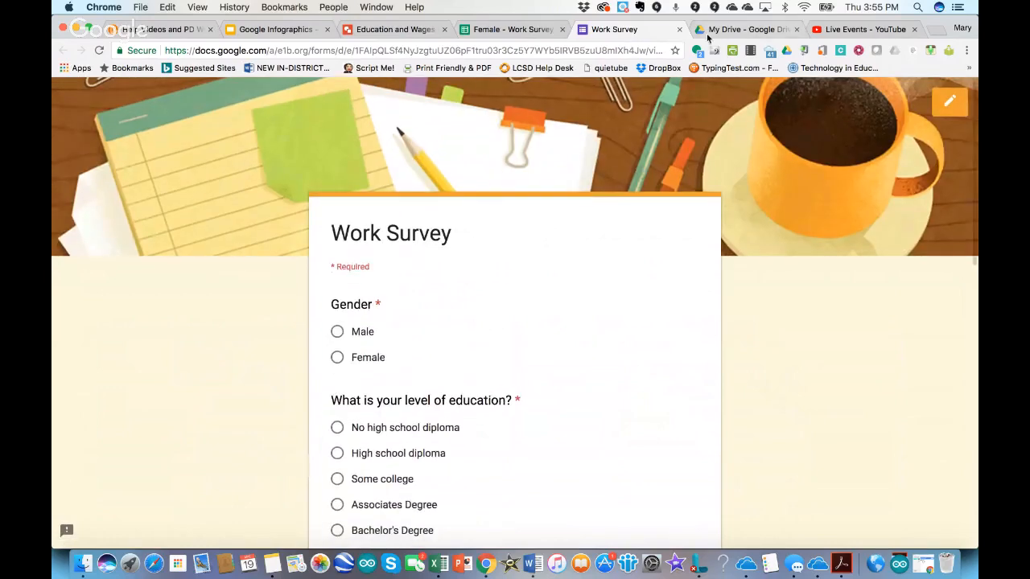
left_click(681, 30)
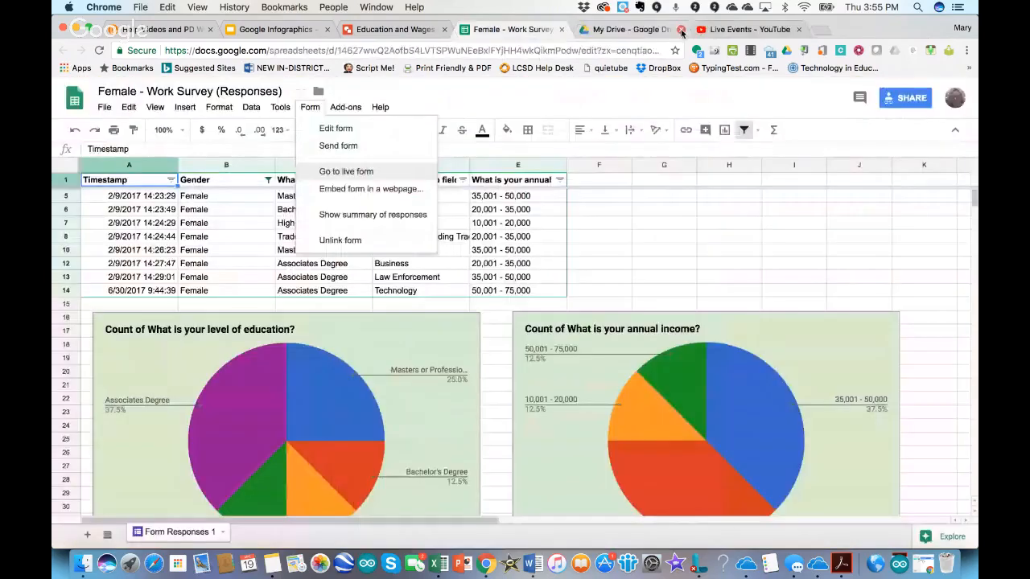
- Open the linked Work Survey form for editing, view its question layout, and close it
left_click(310, 107)
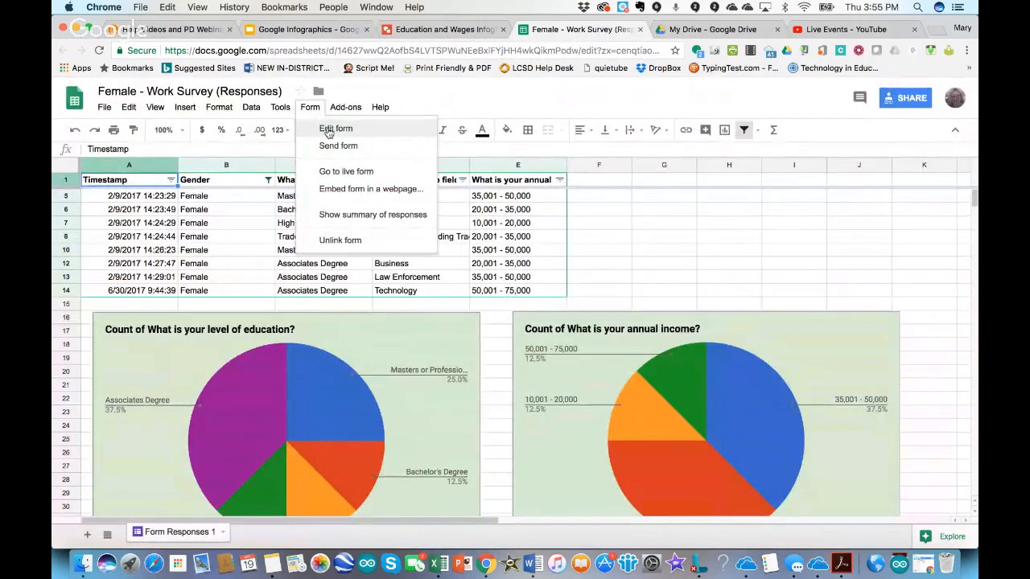
left_click(332, 128)
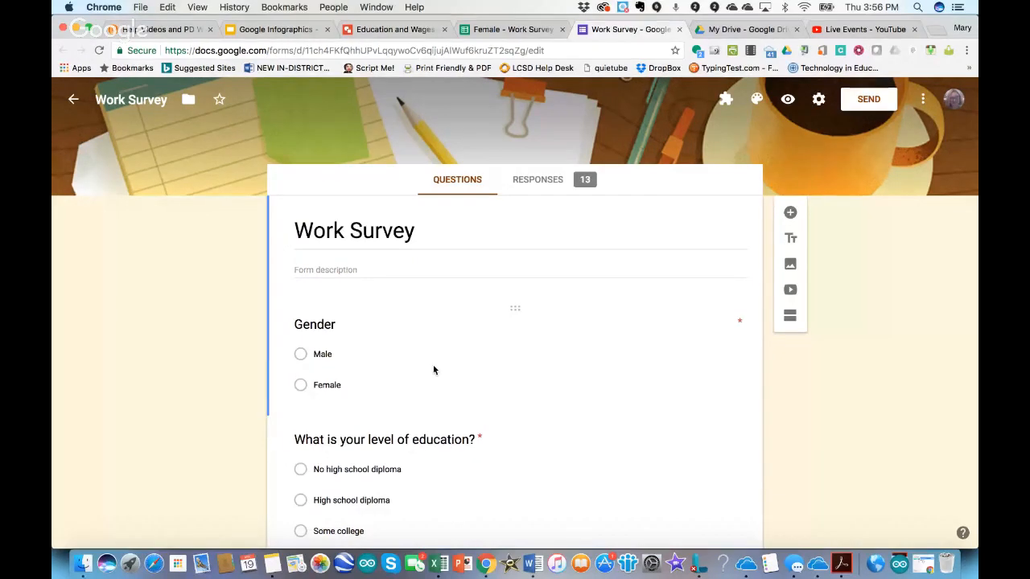
left_click(679, 29)
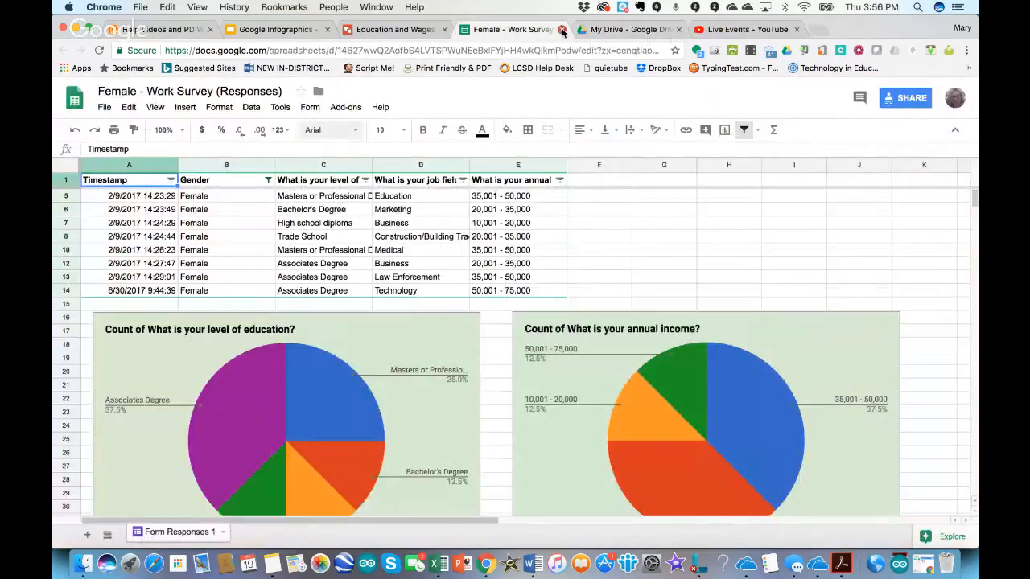
- Close the survey response sheet and the Education and Wages infographic, and advance the Google Infographics presentation to the Gathering Data slide
left_click(561, 29)
left_click(445, 30)
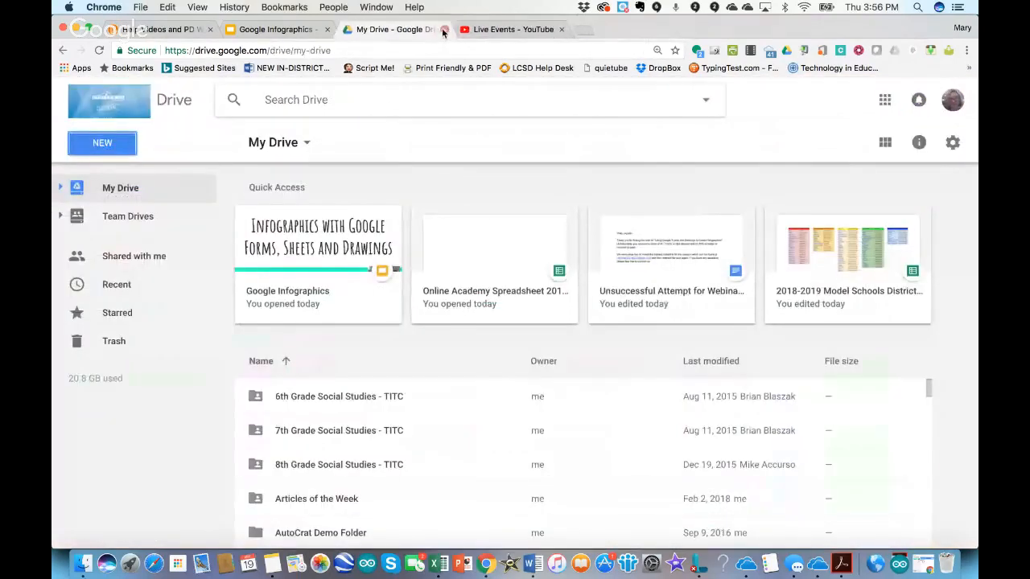
left_click(297, 29)
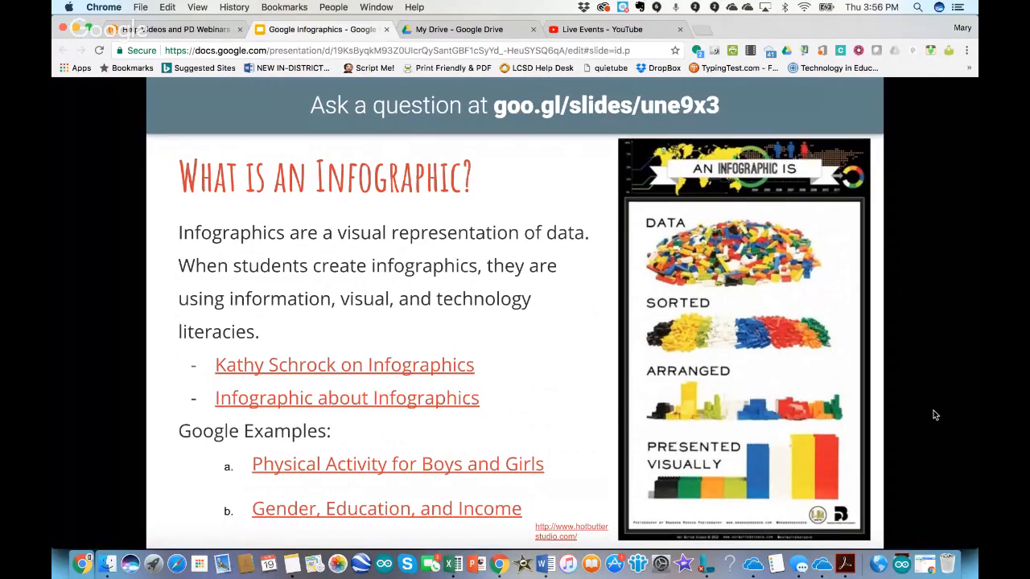
key("Right")
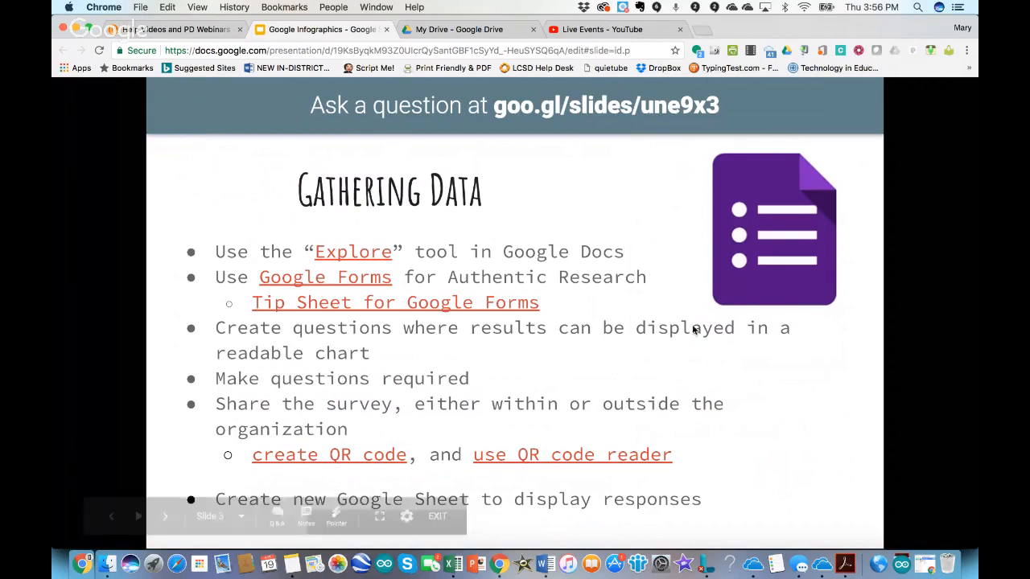
- Open the Explore article linked on the Gathering Data slide and skim its explanation of using Explore in Google Docs
left_click(355, 251)
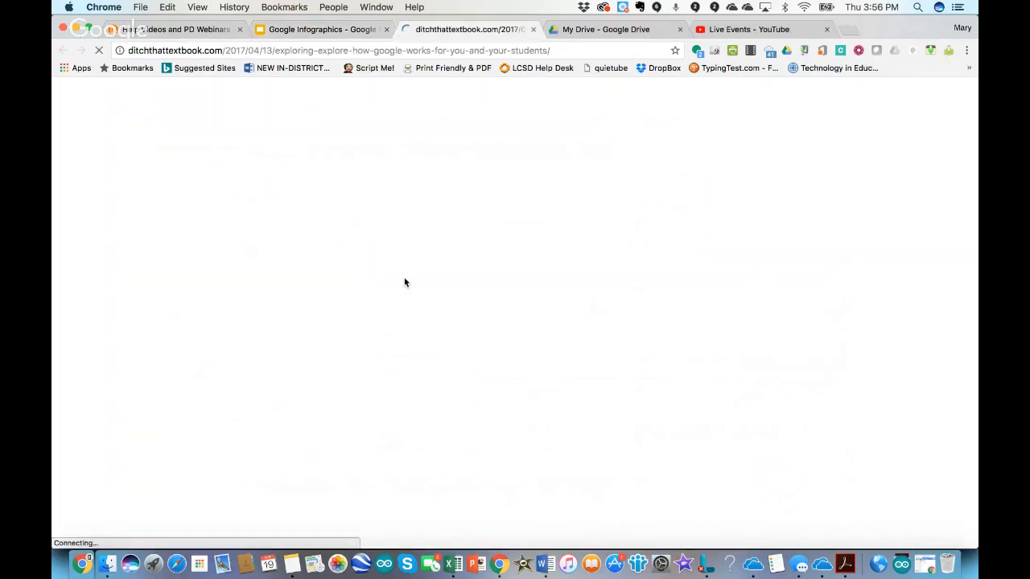
scroll(534, 369, "down", 1)
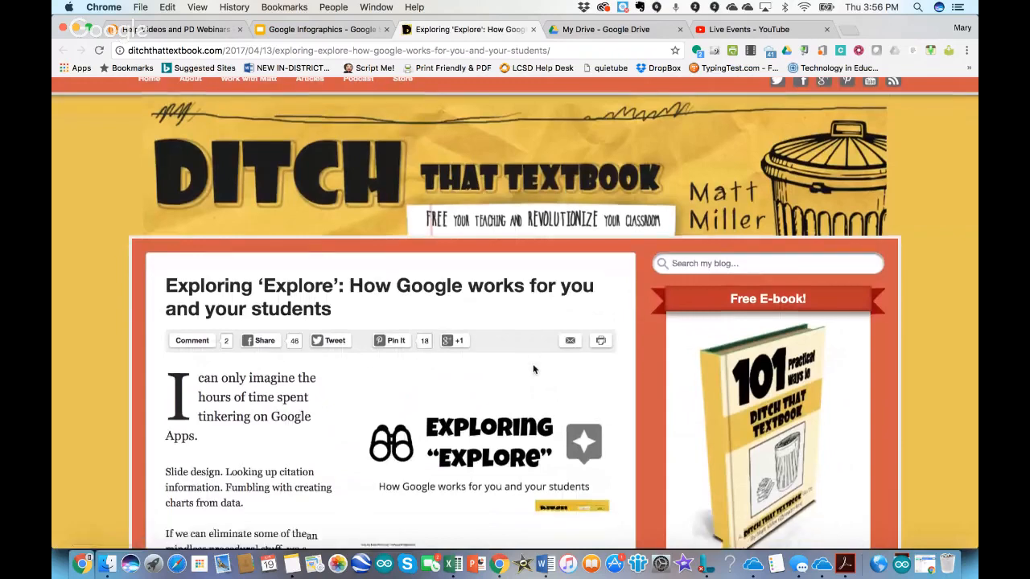
scroll(533, 369, "down", 6)
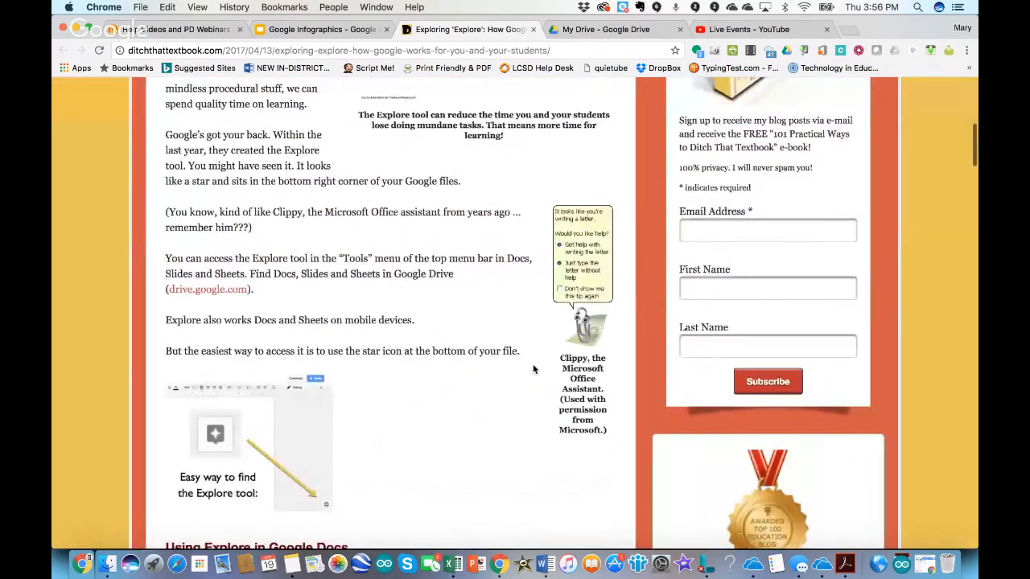
scroll(533, 369, "down", 10)
scroll(533, 369, "down", 1)
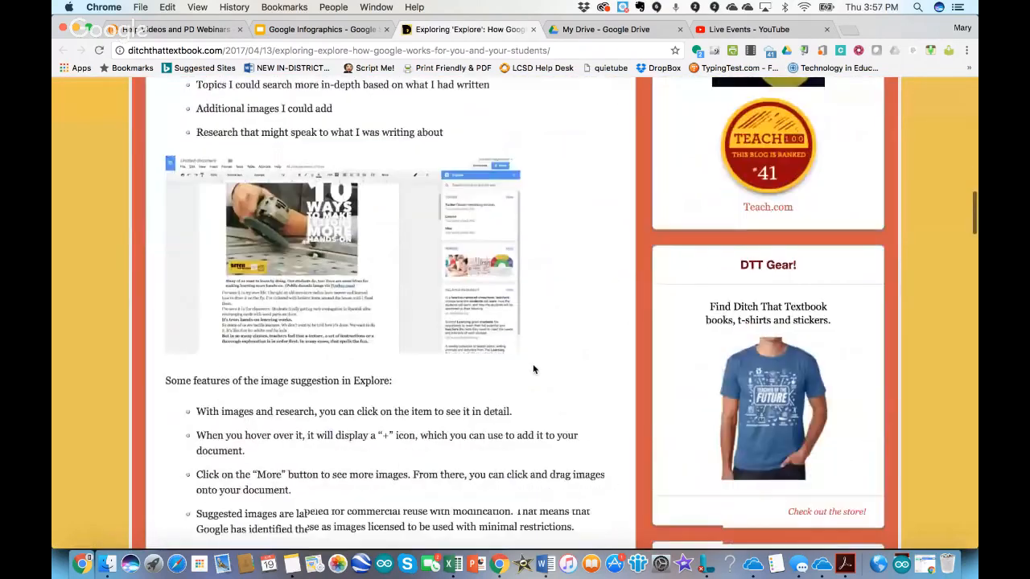
scroll(533, 369, "down", 1)
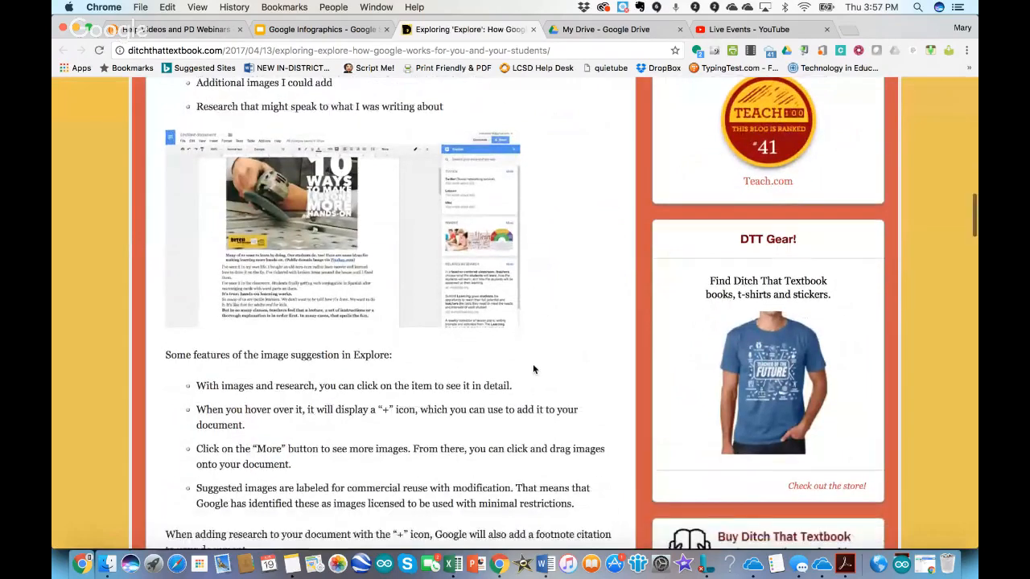
scroll(533, 368, "up", 17)
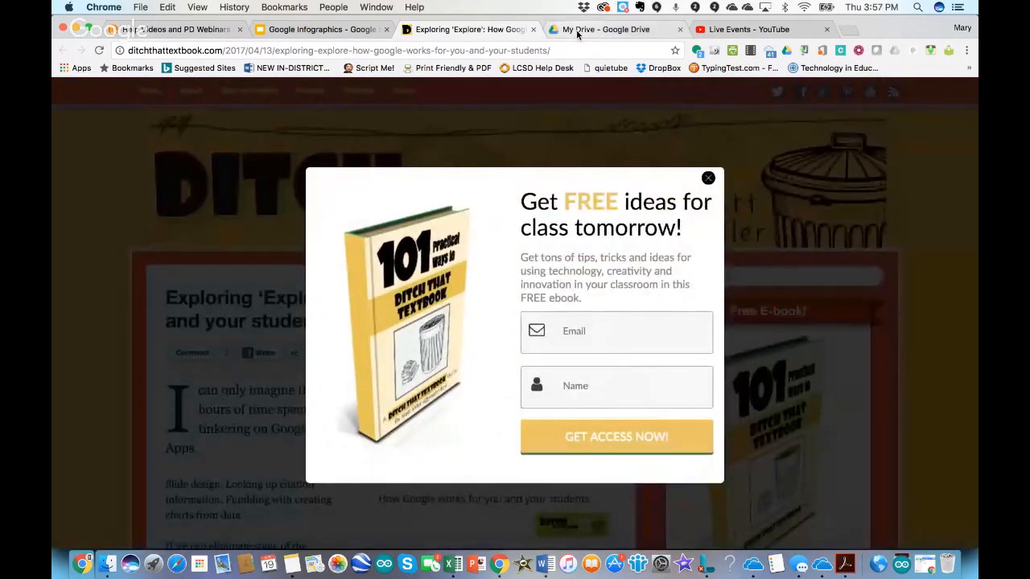
- Close the Ditch That Textbook article about Explore and return to My Drive
left_click(577, 34)
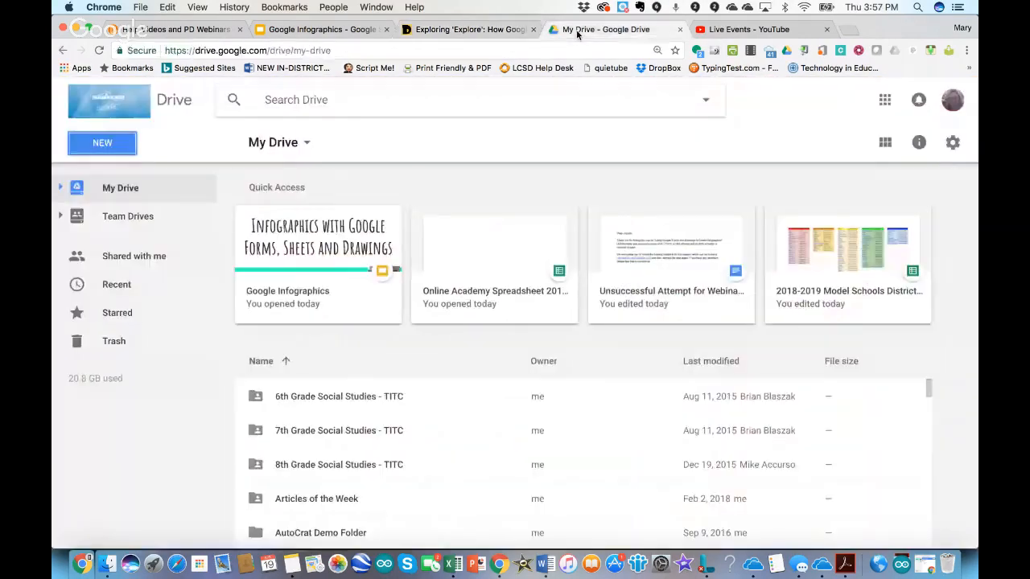
left_click(501, 31)
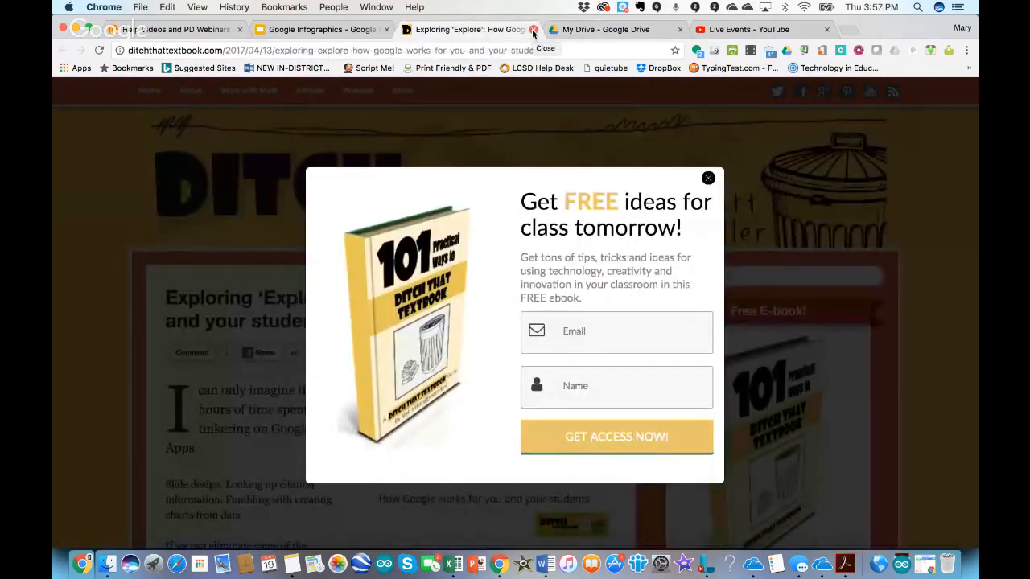
left_click(533, 30)
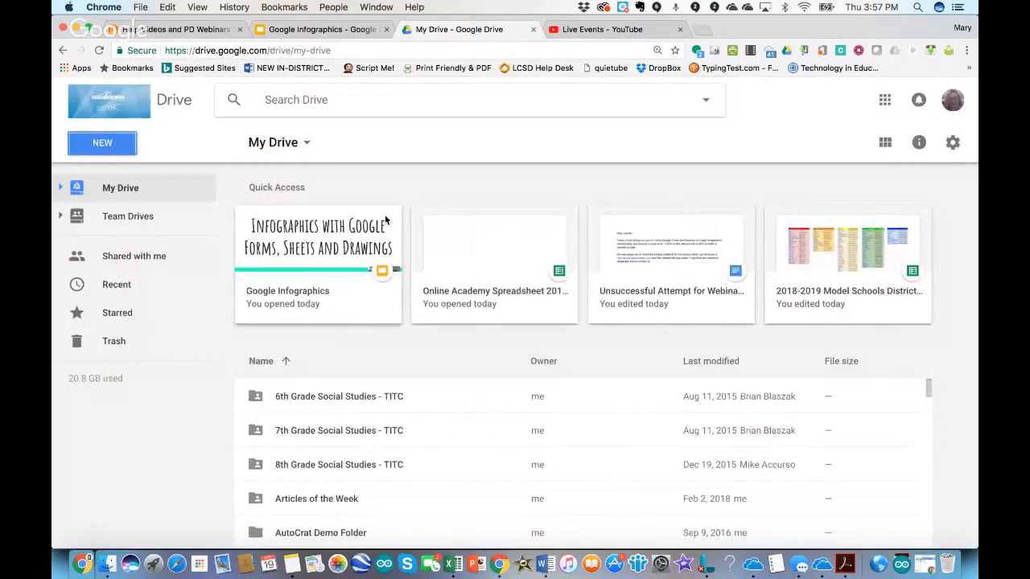
- Open the election day editorial document stored in the New York State Newspapers folder in My Drive
scroll(523, 401, "down", 5)
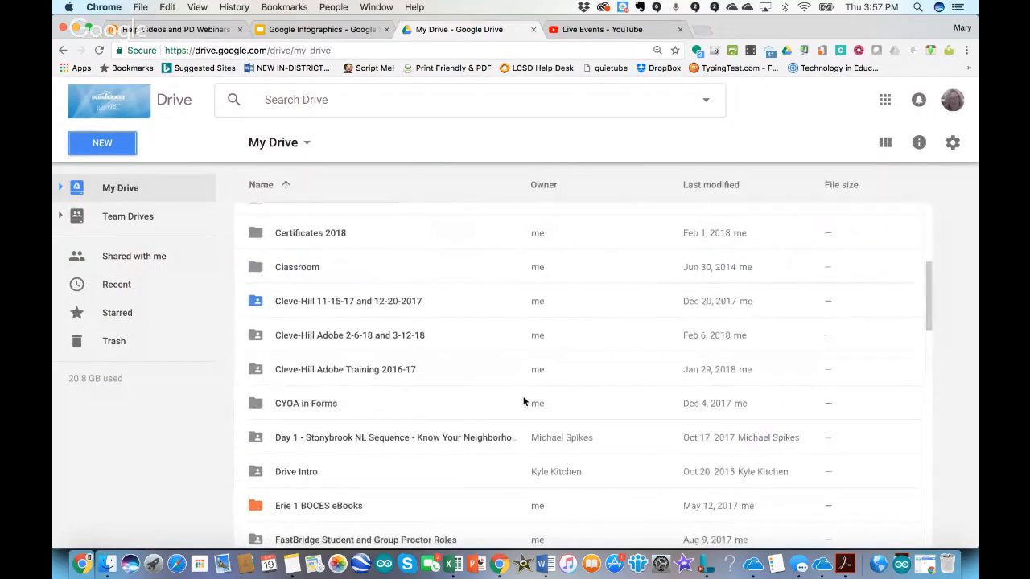
scroll(524, 401, "down", 15)
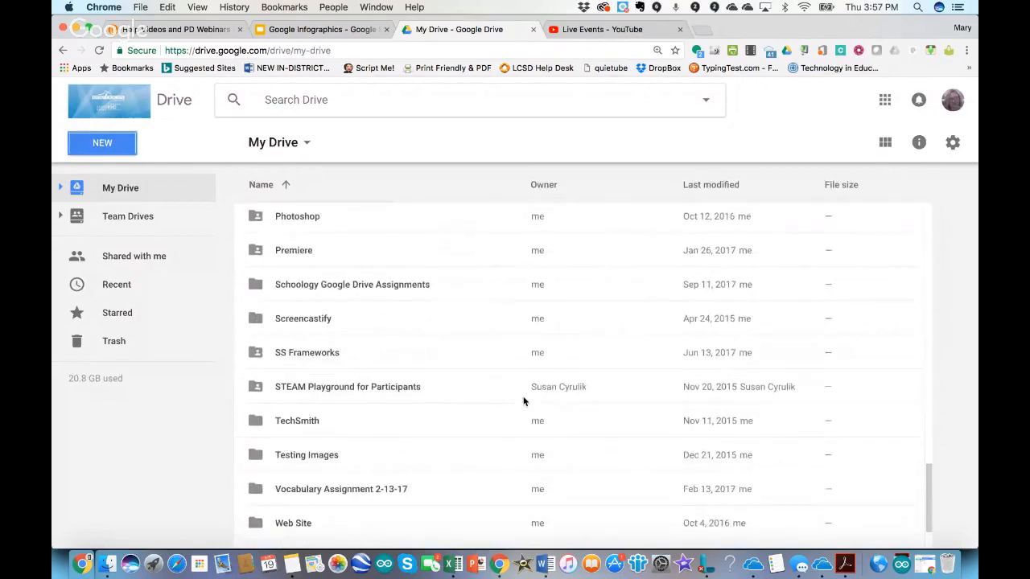
scroll(524, 401, "up", 5)
left_click(386, 312)
double_click(386, 312)
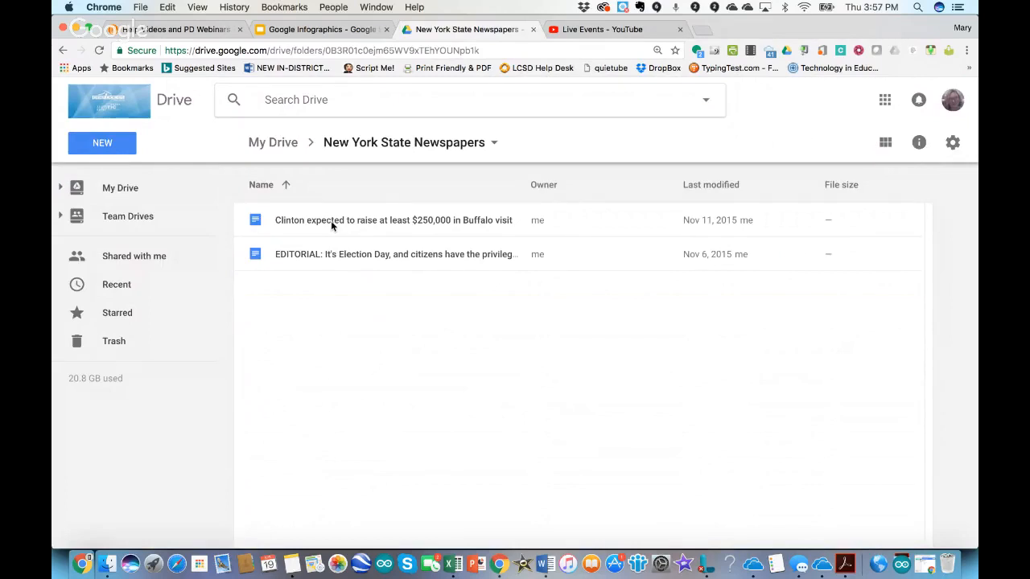
double_click(342, 255)
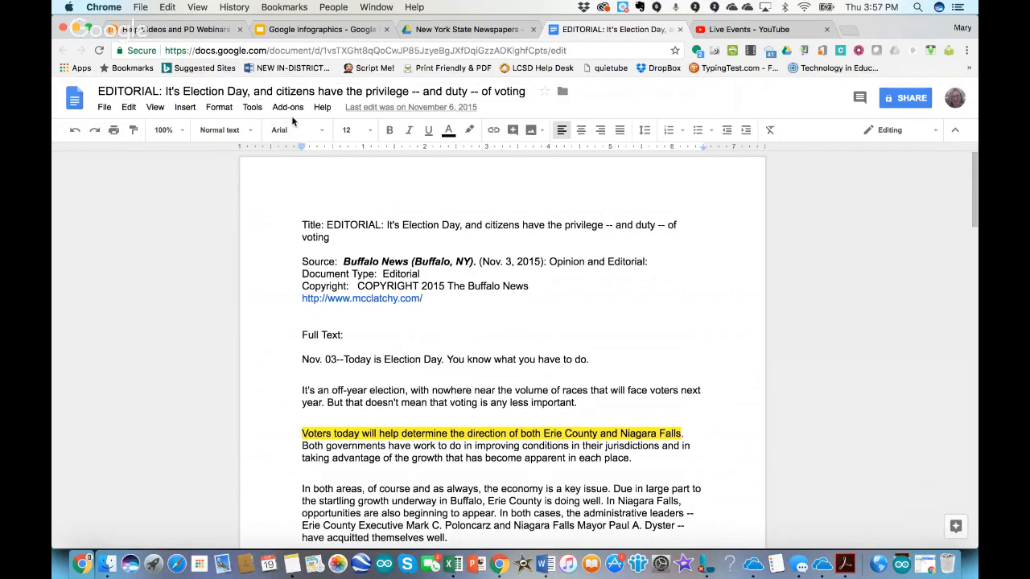
- Start the Explore tool for the editorial and insert its suggested yellow map of towns above the document's title line
left_click(253, 107)
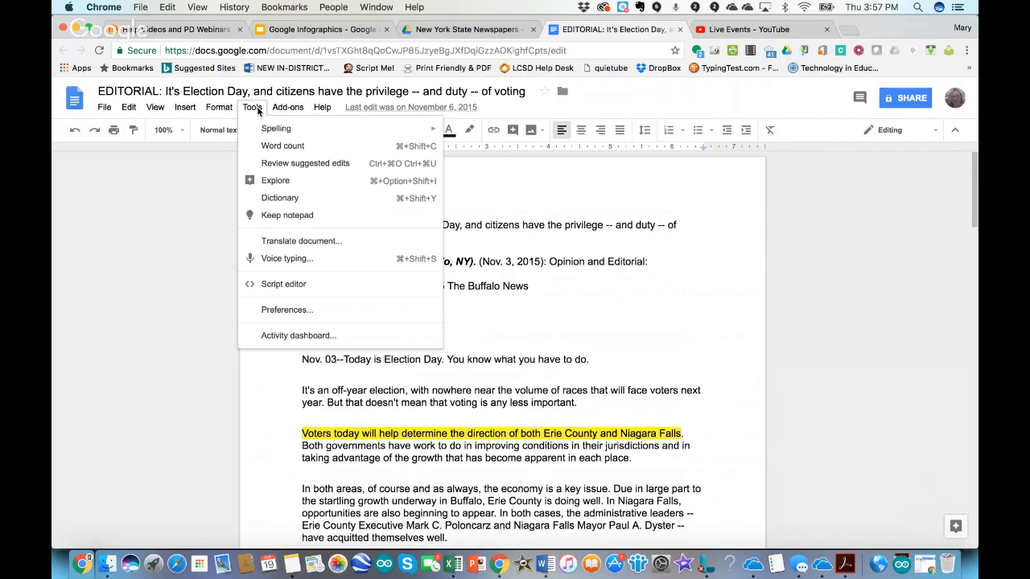
left_click(275, 181)
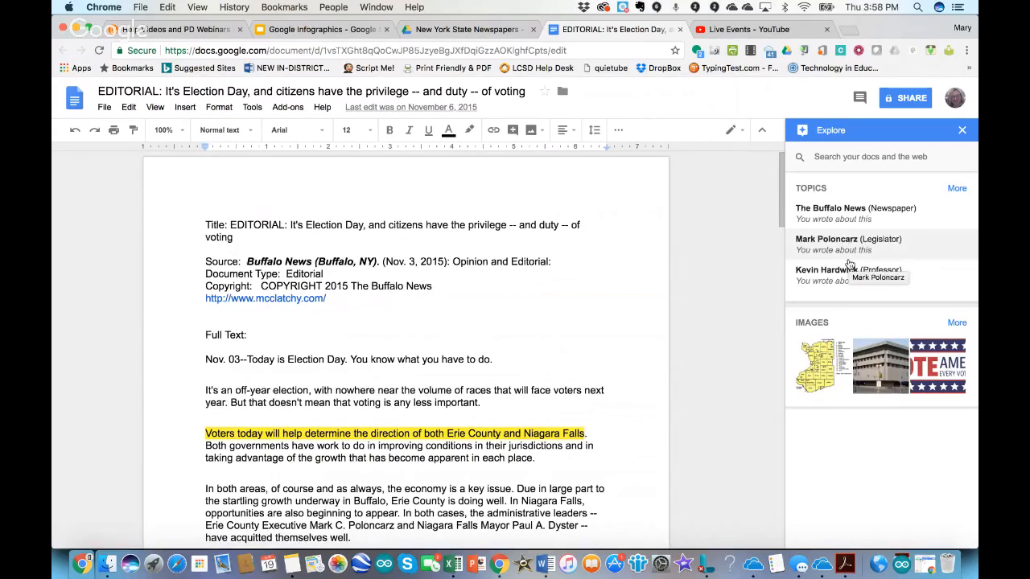
mouse_move(819, 350)
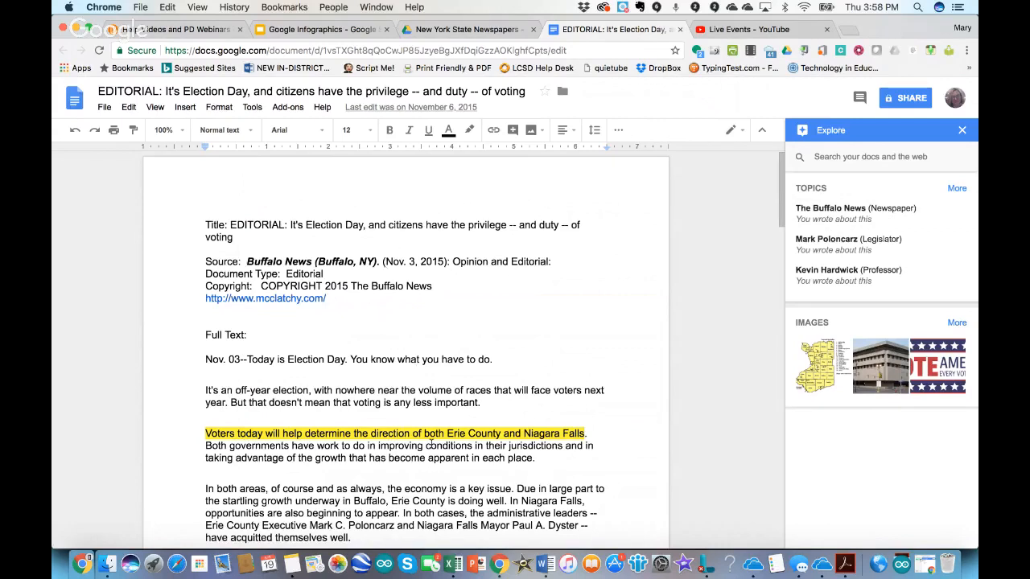
left_click(838, 354)
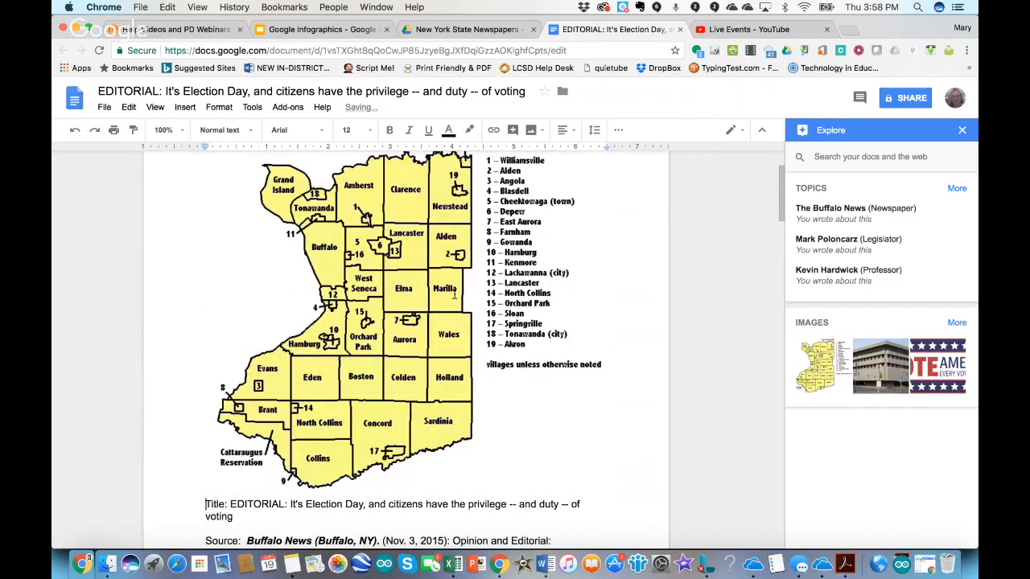
scroll(455, 296, "up", 1)
scroll(361, 316, "down", 5)
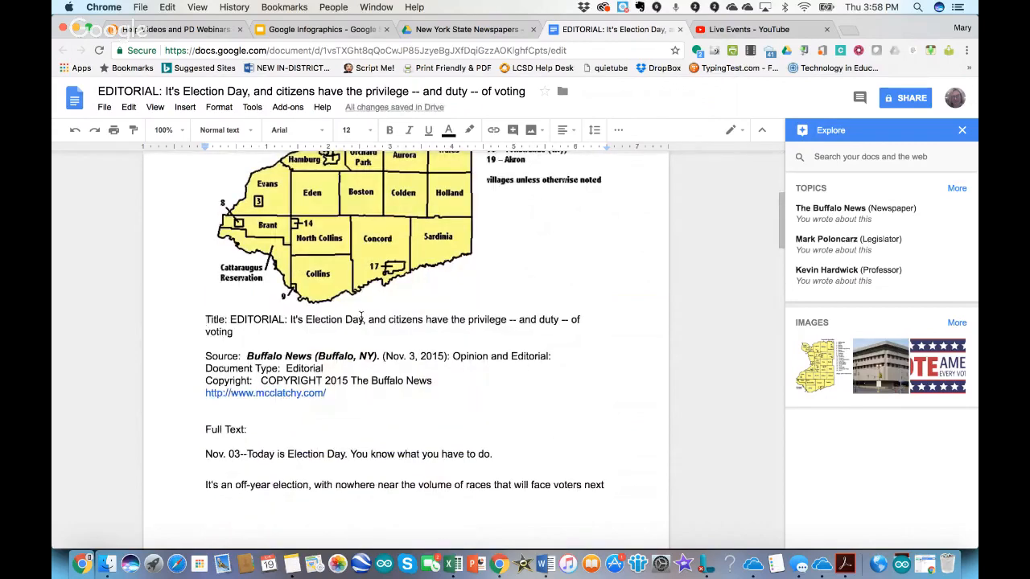
scroll(337, 249, "up", 5)
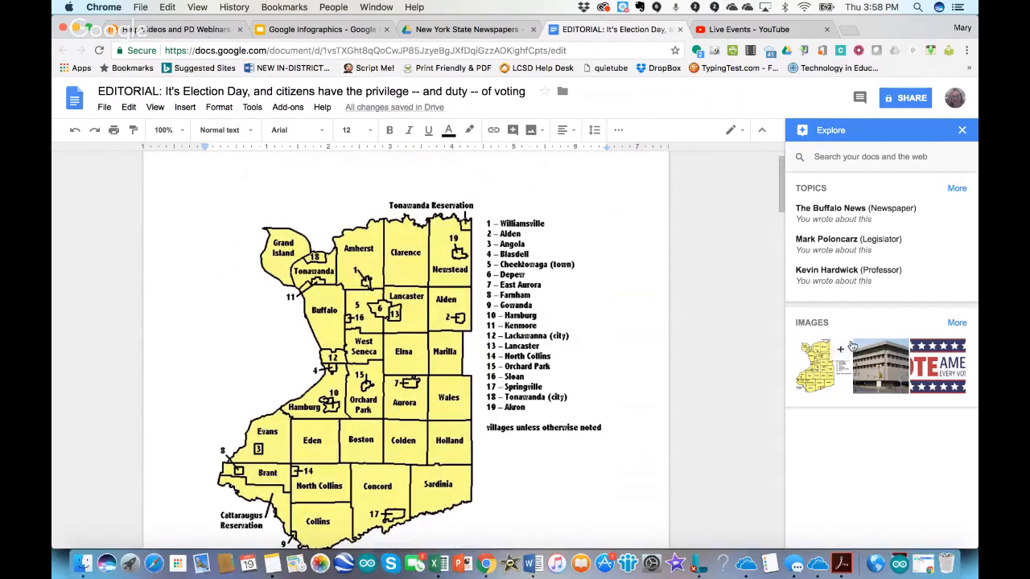
- Look up the suggested topic Mark Poloncarz in Explore and read through the web results
left_click(819, 239)
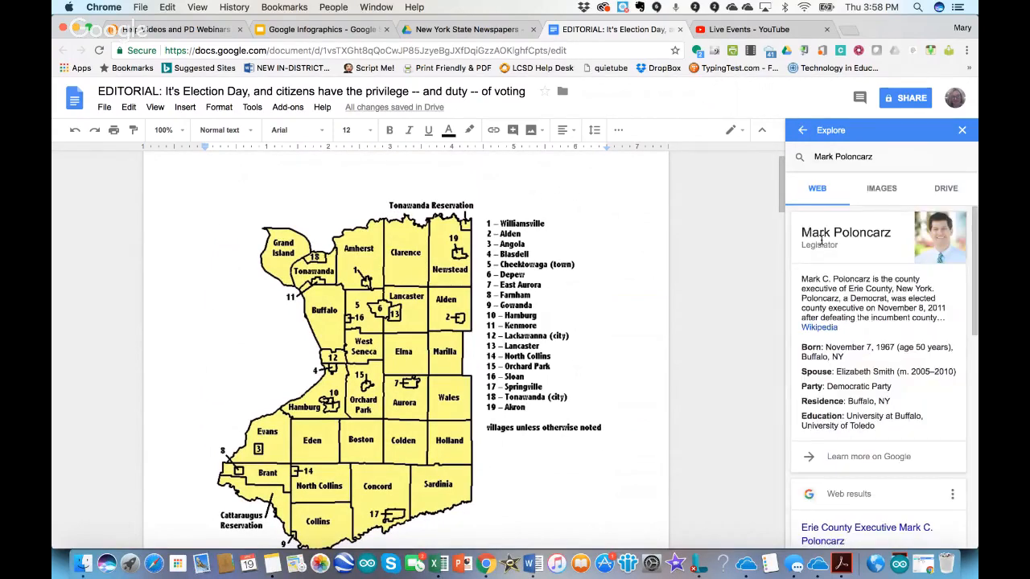
scroll(868, 347, "down", 5)
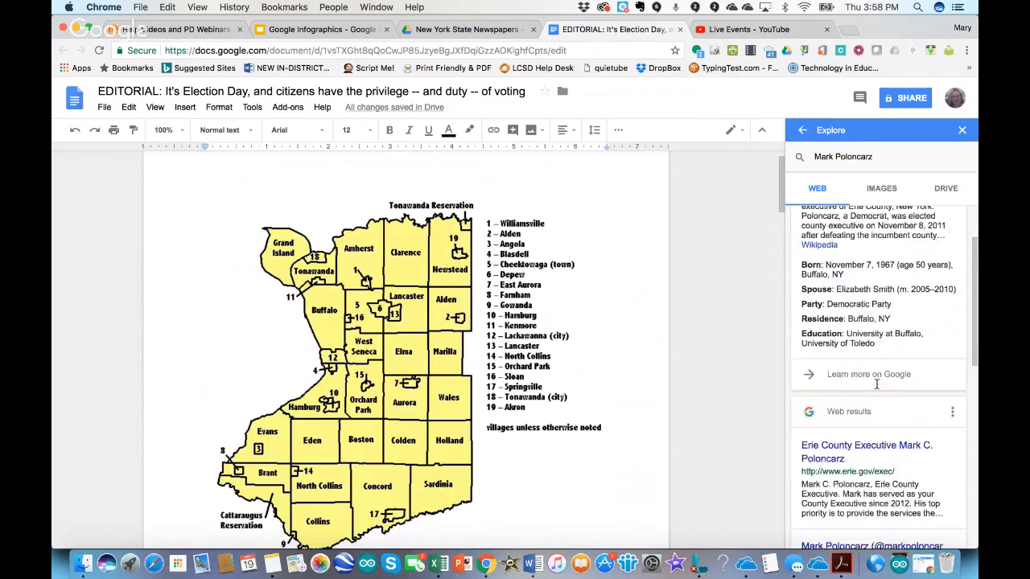
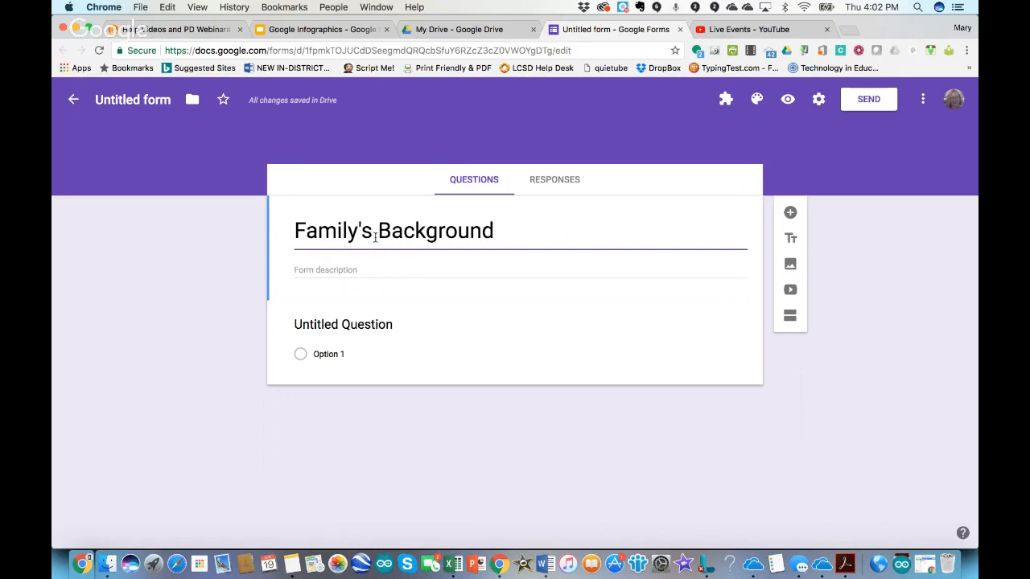
- Name the form file after its title, Family's Background, and keep the untitled first question as multiple choice
left_click(126, 100)
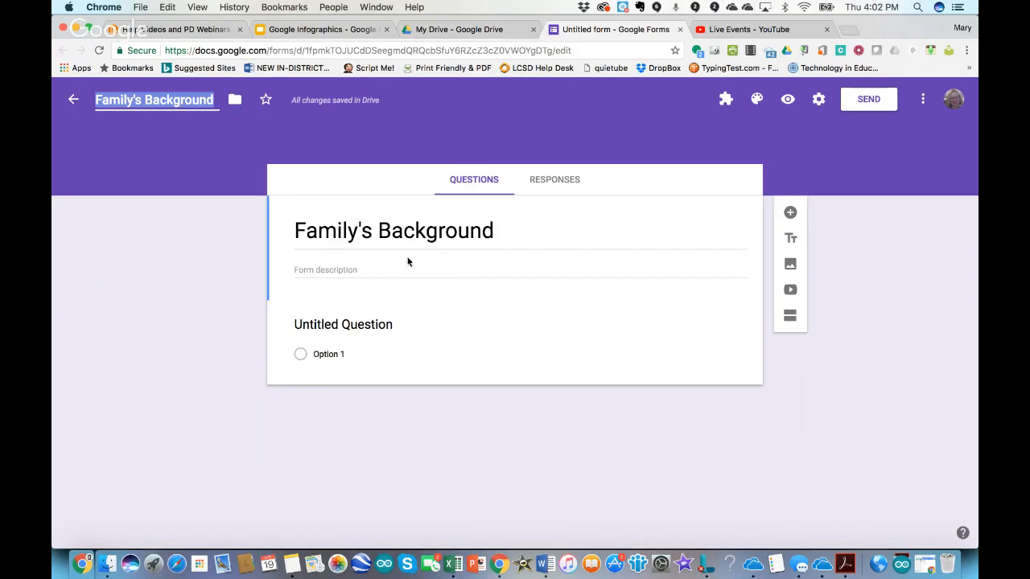
left_click(366, 321)
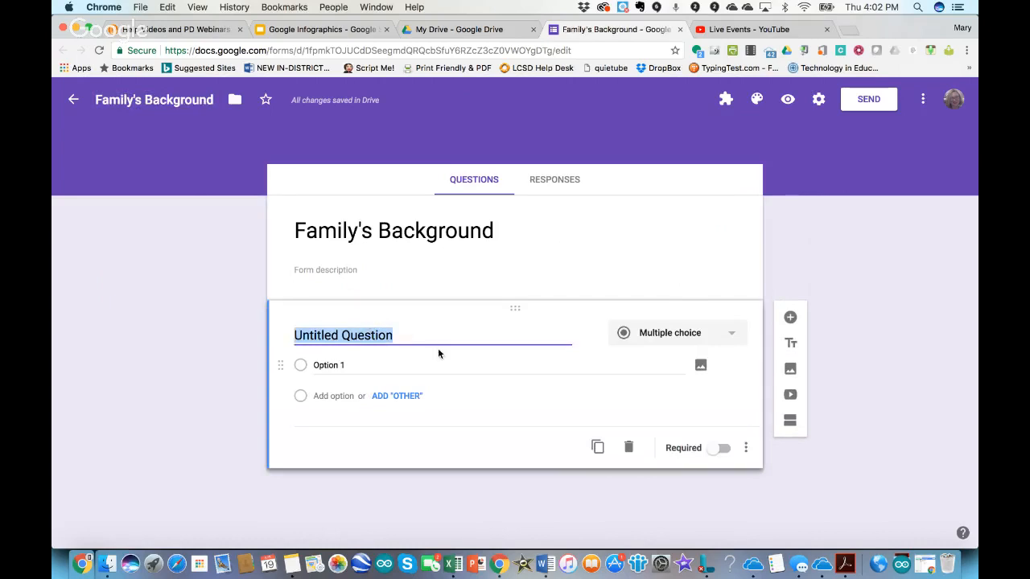
left_click(660, 334)
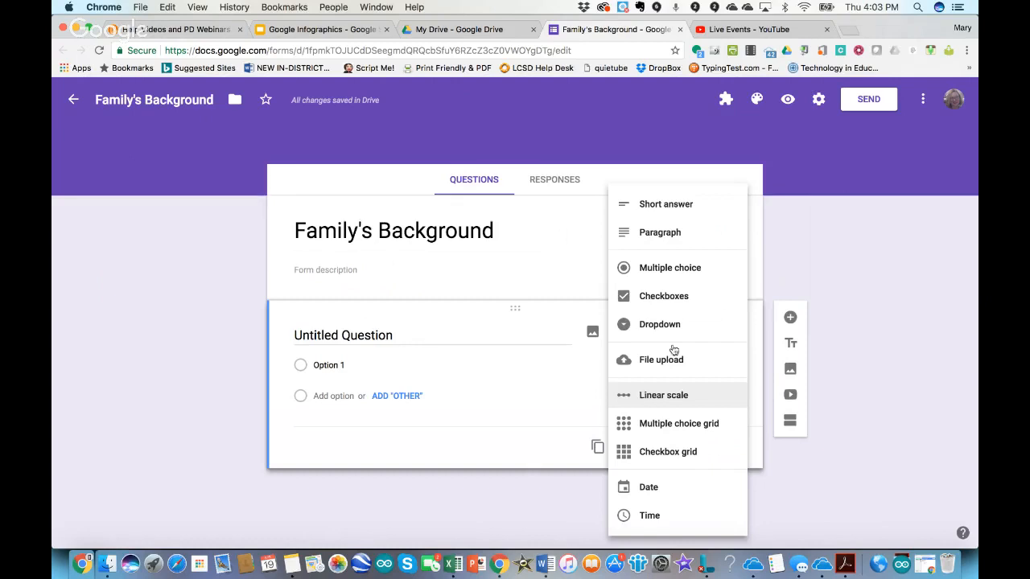
left_click(660, 270)
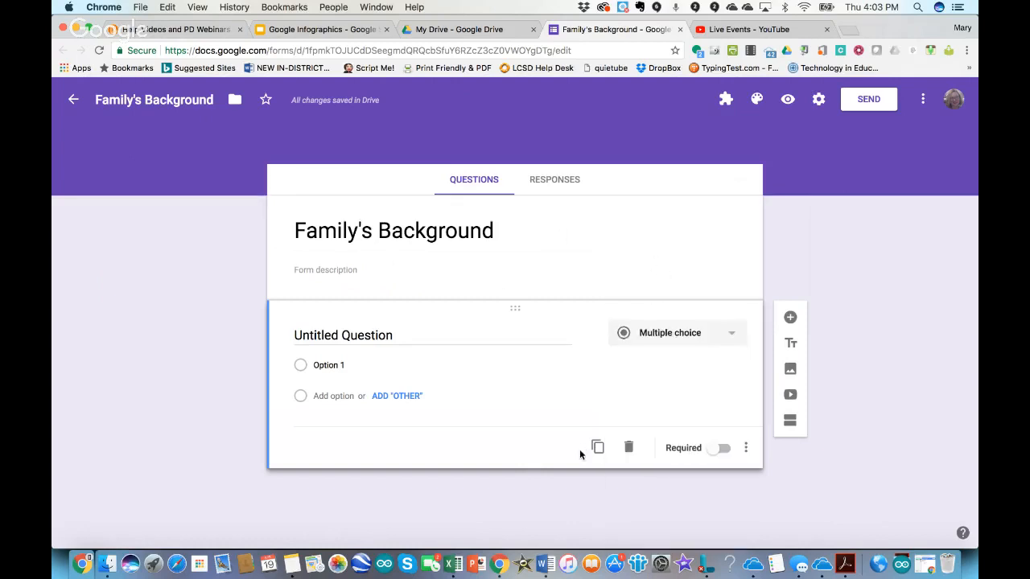
- Enter "What is the biggest ethnic group in your family's background?" as the text of the first question
left_click(330, 335)
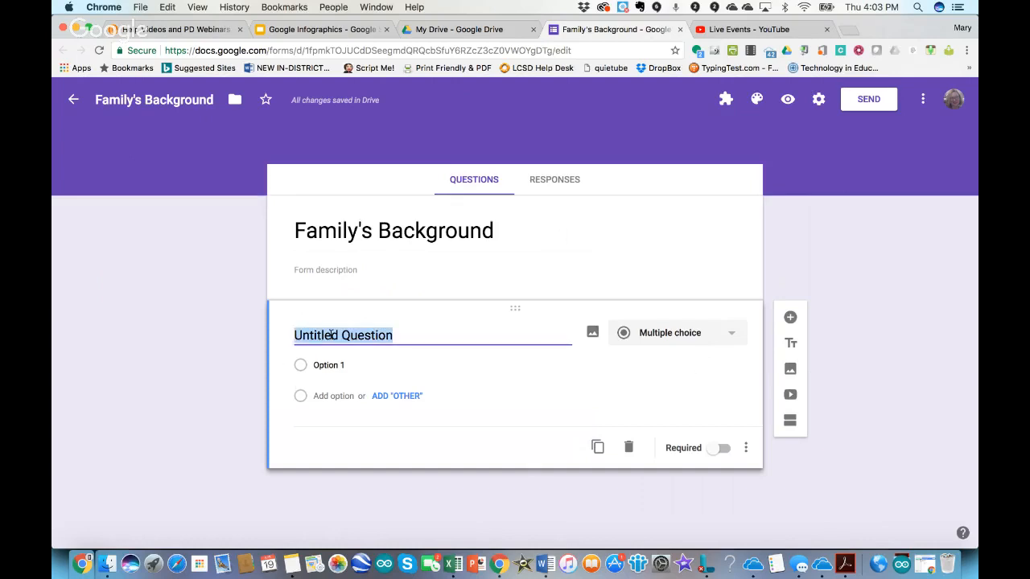
type("Wh")
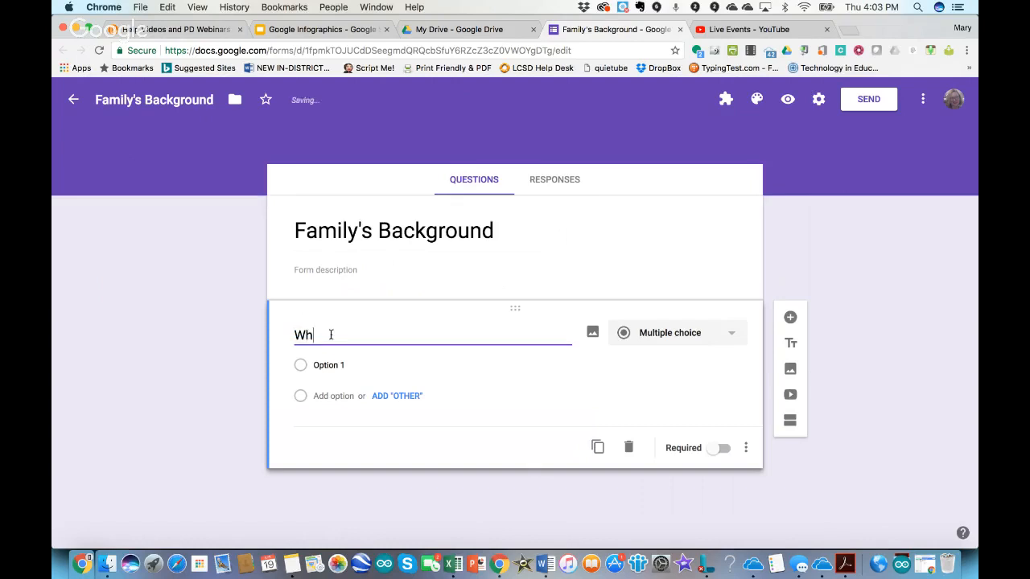
type("at is the")
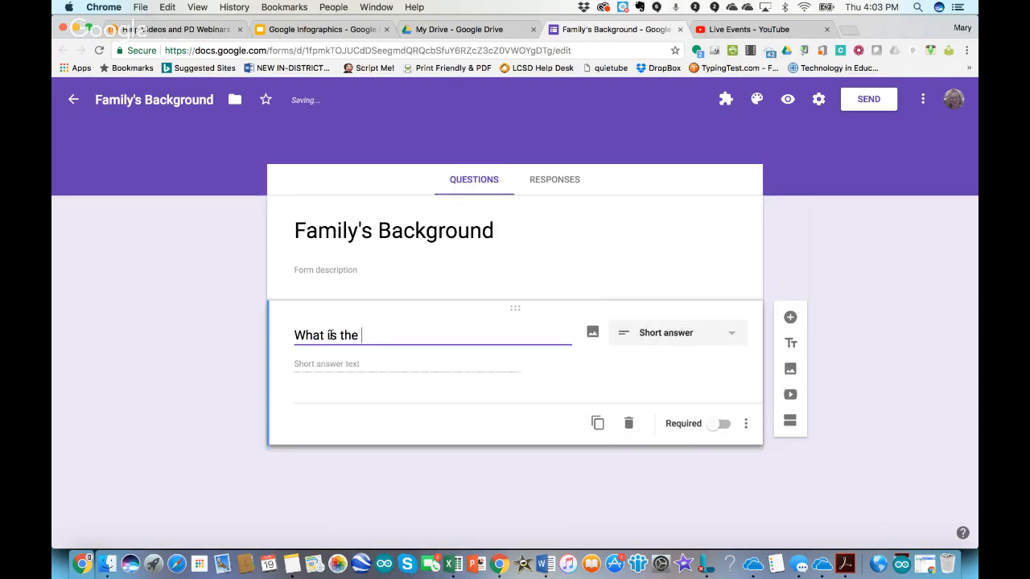
type(" biggest eh")
key("BackSpace")
type("tu")
key("BackSpace")
type("hnic")
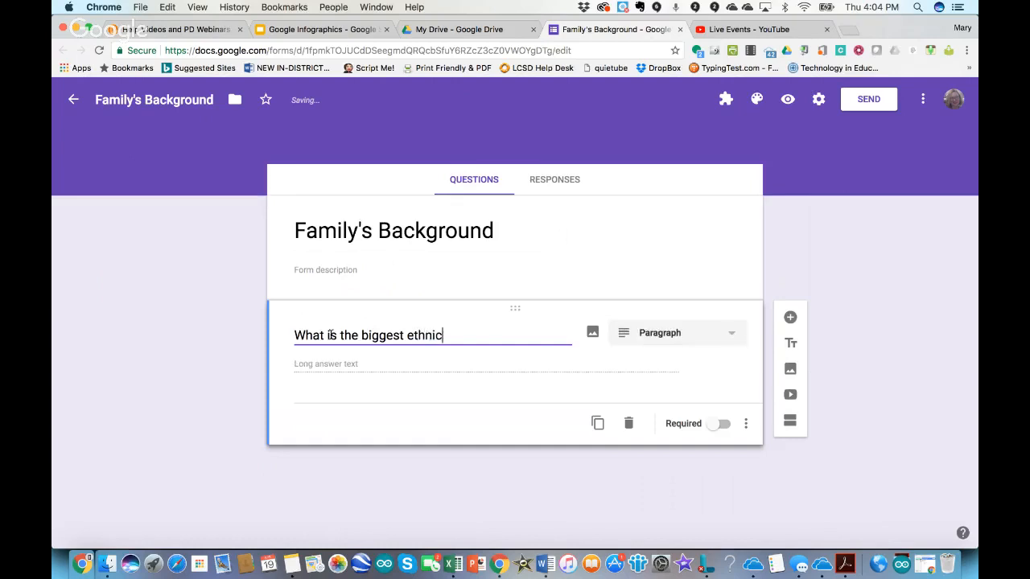
type(" group in your ")
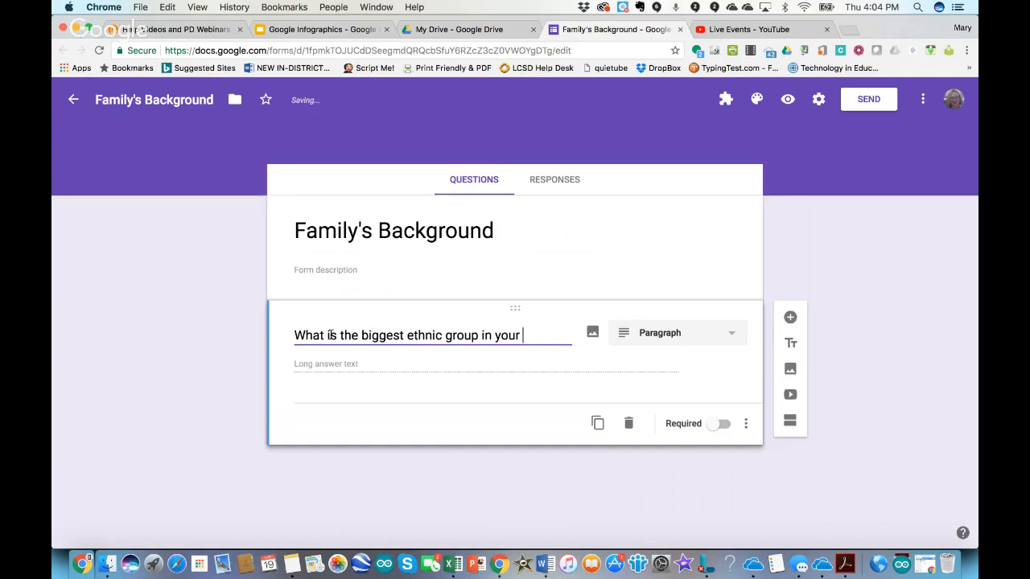
type("family's")
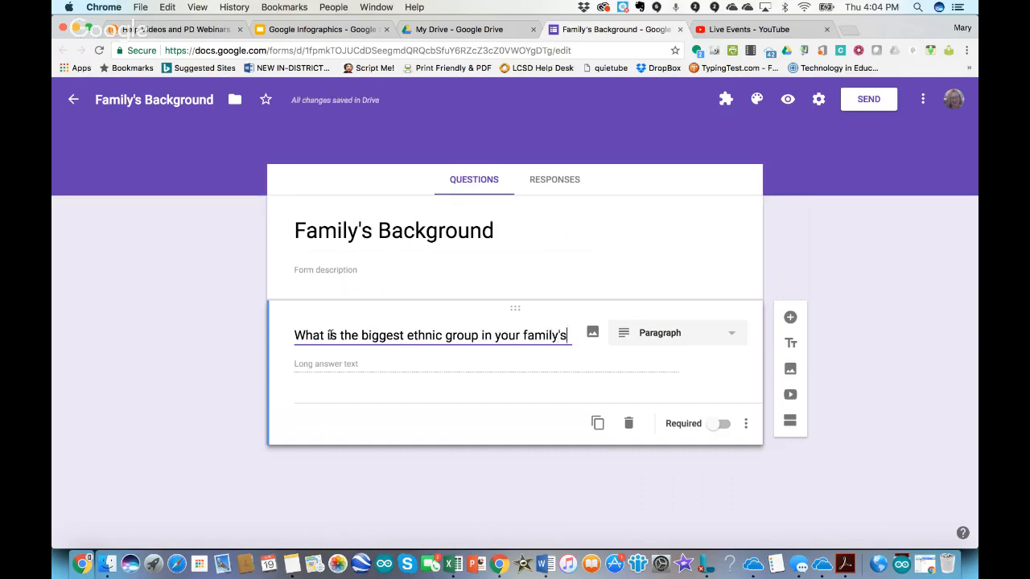
type(" backgroun")
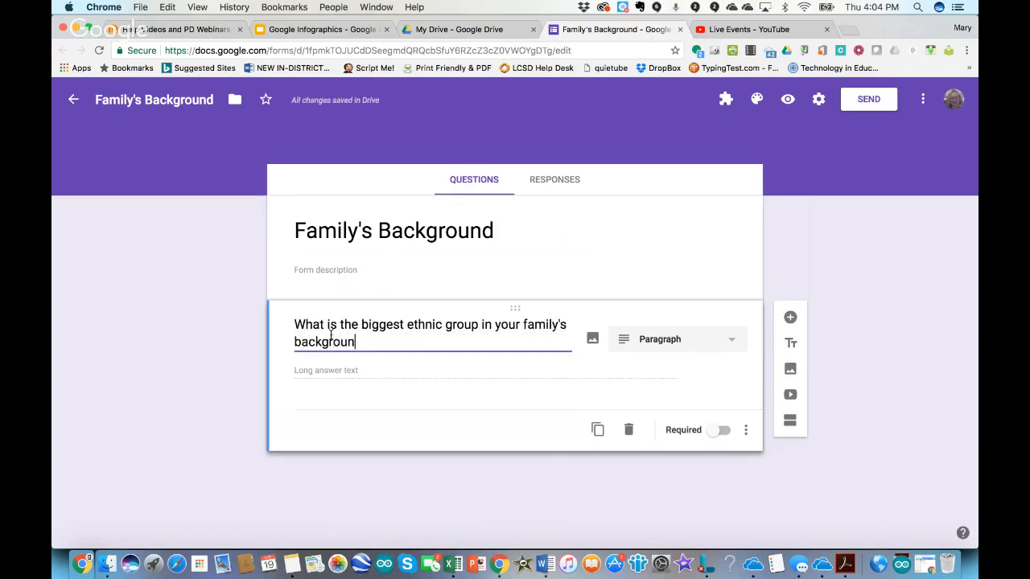
type("d?")
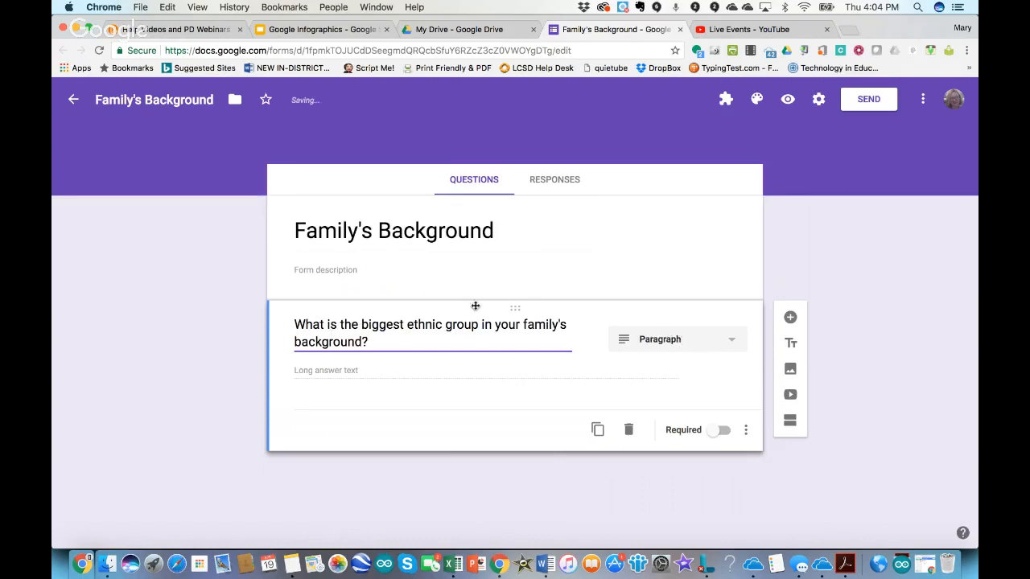
- Set the ethnic group question's answer type back to Multiple choice
left_click(728, 344)
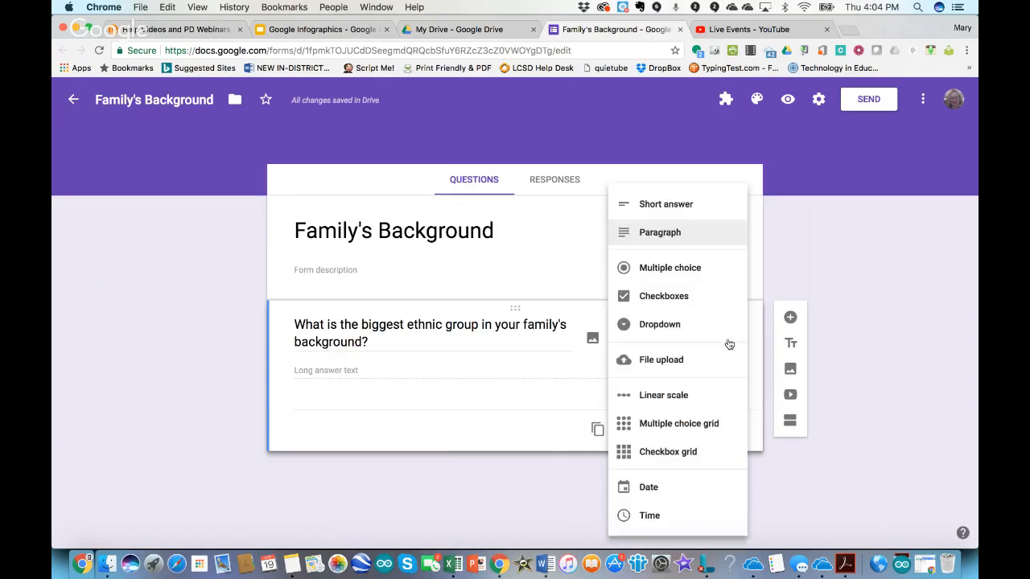
left_click(680, 270)
left_click(726, 346)
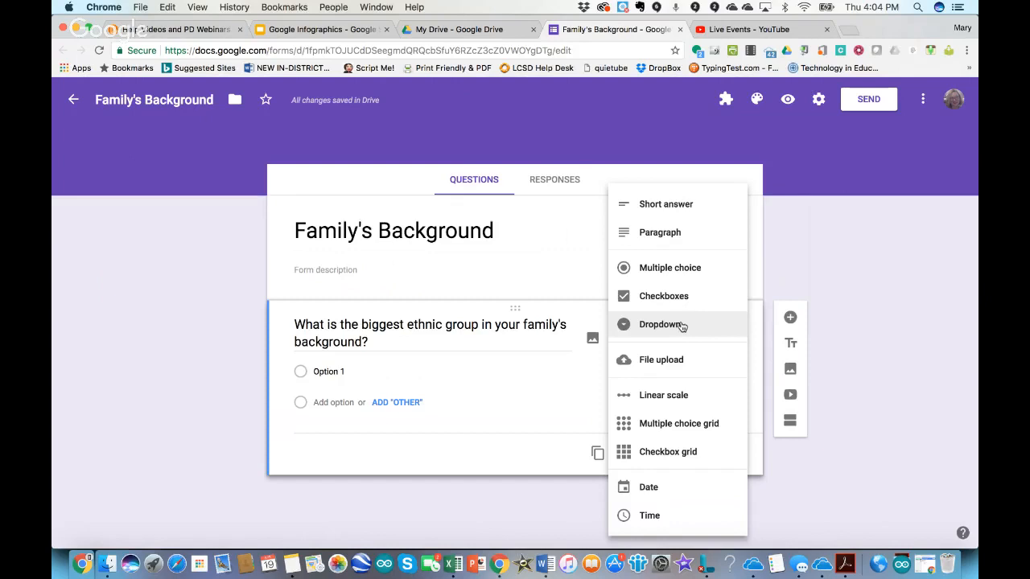
left_click(679, 270)
- Enter Eastern European, Western European and Asian as the first three answer options of the ethnic group question
left_click(340, 372)
type("Eastern ")
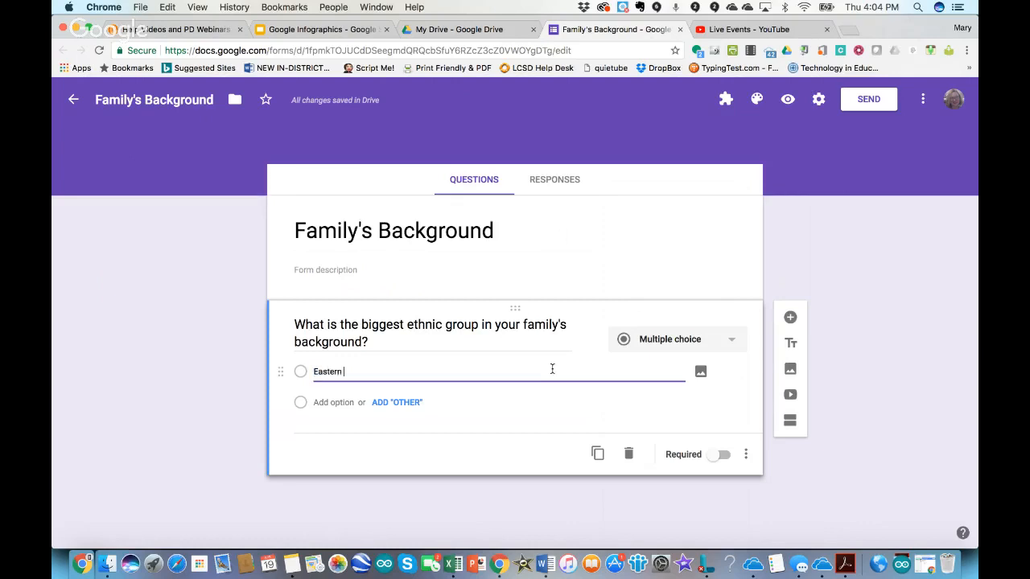
type("European")
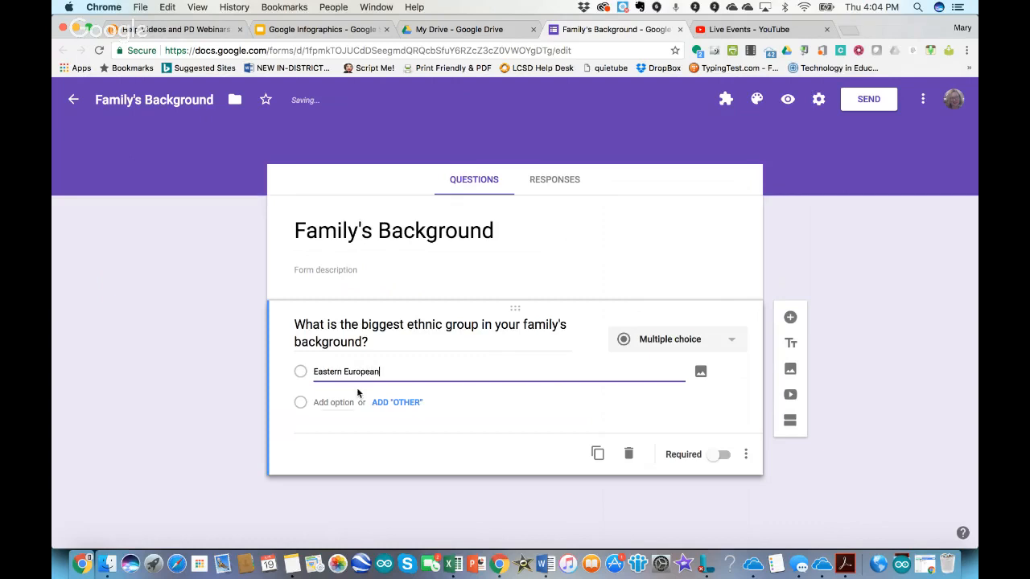
left_click(333, 402)
type("Western E")
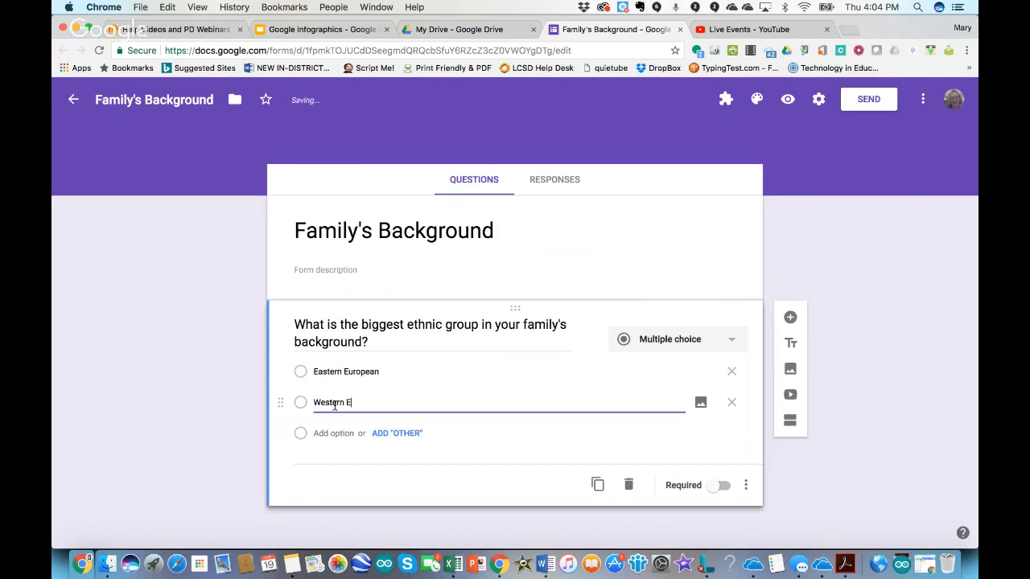
type("uropean")
left_click(325, 433)
type("Asian")
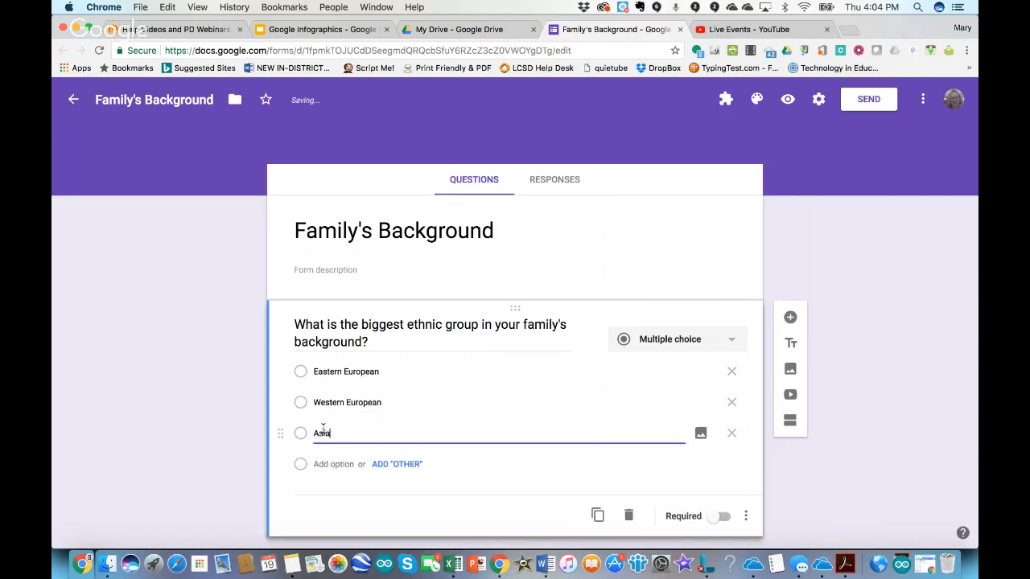
- Add Pacific and Caribbean as the fourth and fifth answer options of the ethnic group question
left_click(327, 464)
type("Pacific")
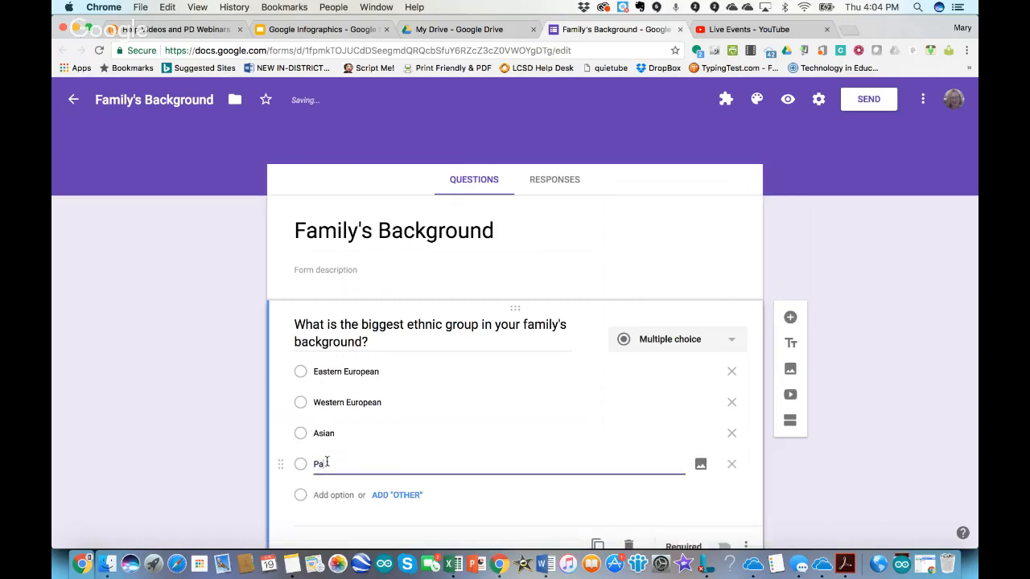
left_click(333, 493)
type("Caribbean")
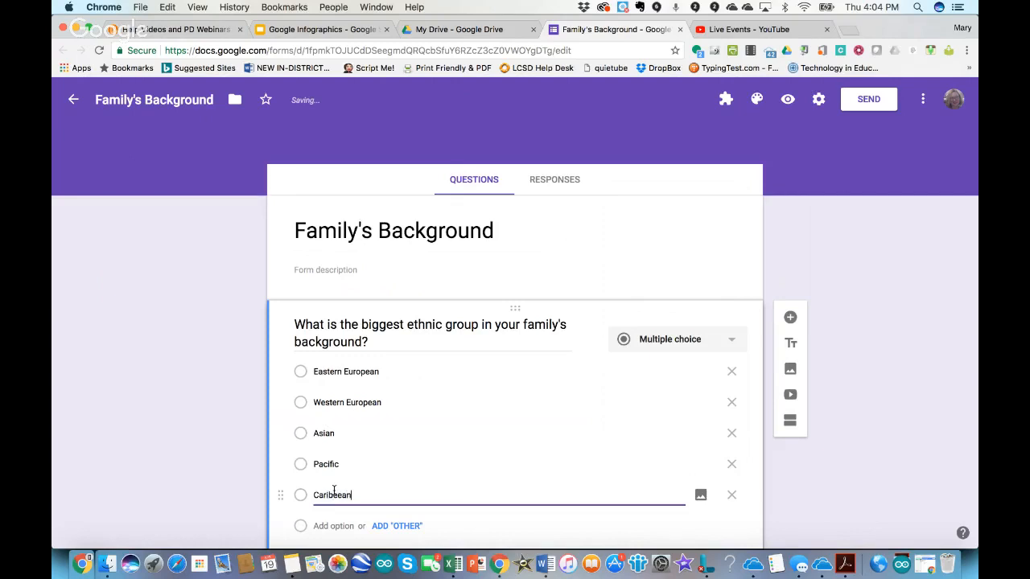
key("BackSpace")
key("BackSpace")
key("BackSpace")
key("BackSpace")
type("bean")
- Add North American as the sixth answer option of the ethnic group question
scroll(348, 490, "down", 2)
left_click(337, 434)
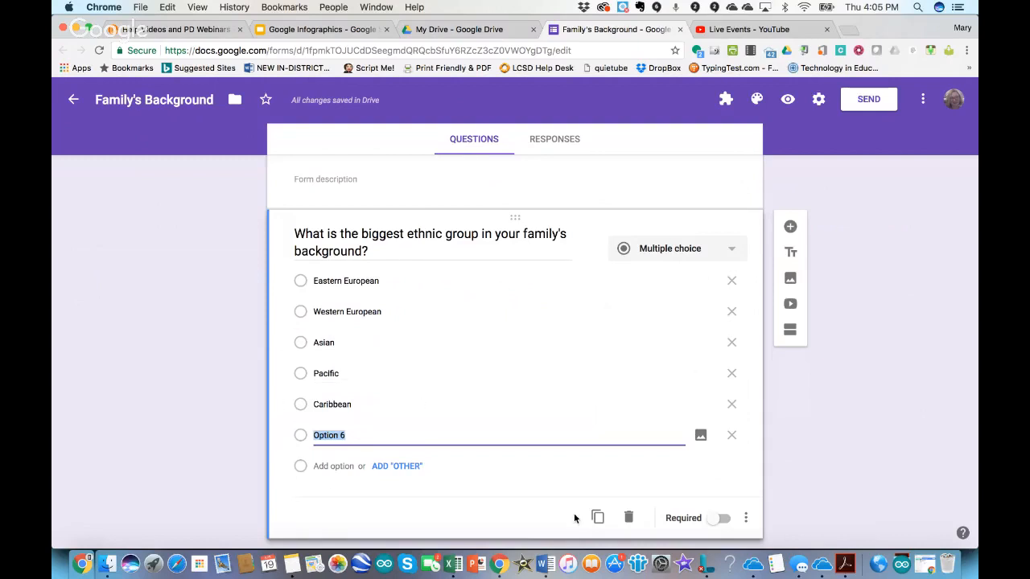
key("BackSpace")
type("North AMe")
key("BackSpace")
key("BackSpace")
type("merican")
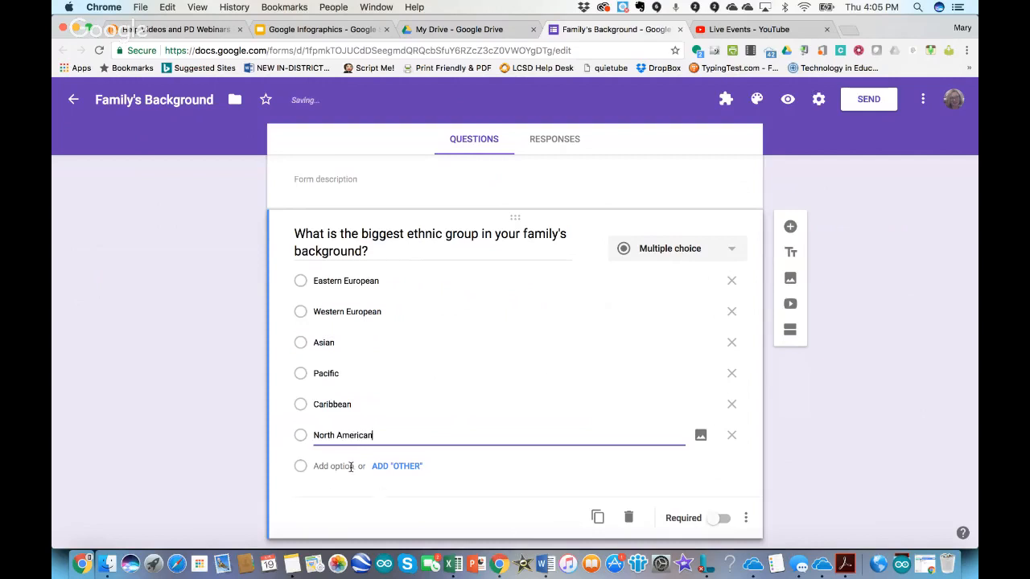
- Add Central or South American as the answer option below North American
left_click(354, 472)
type("Central or Sourth")
key("BackSpace")
key("BackSpace")
key("BackSpace")
type("th American")
- Add African as an answer option, followed by an "Other" choice at the end of the list
left_click(336, 493)
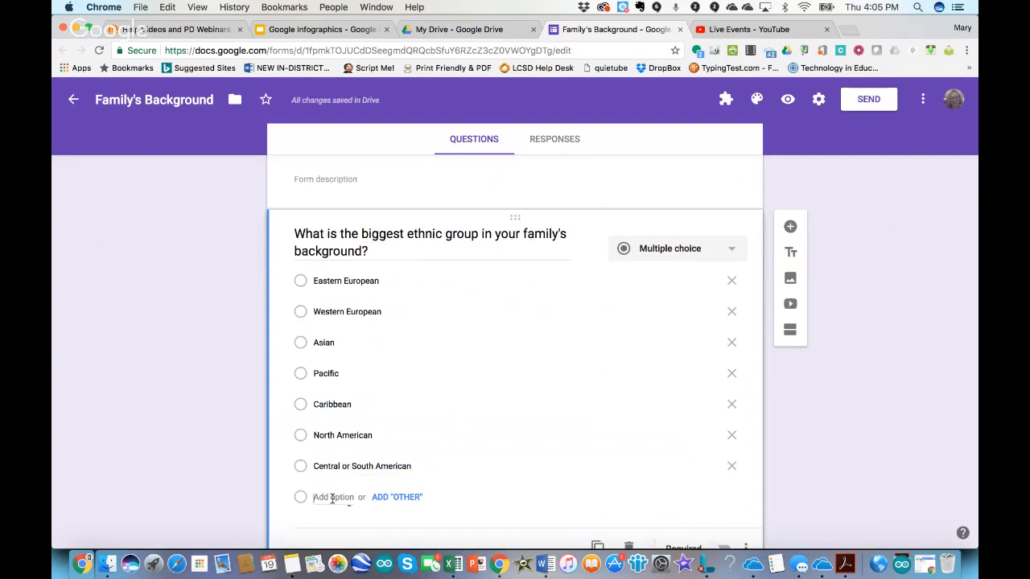
type("African")
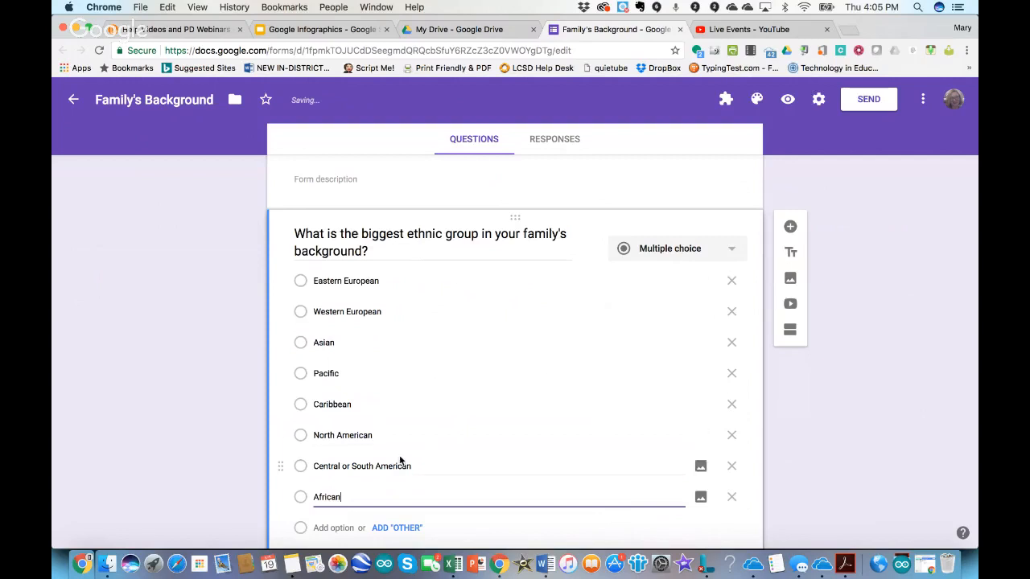
scroll(467, 432, "down", 2)
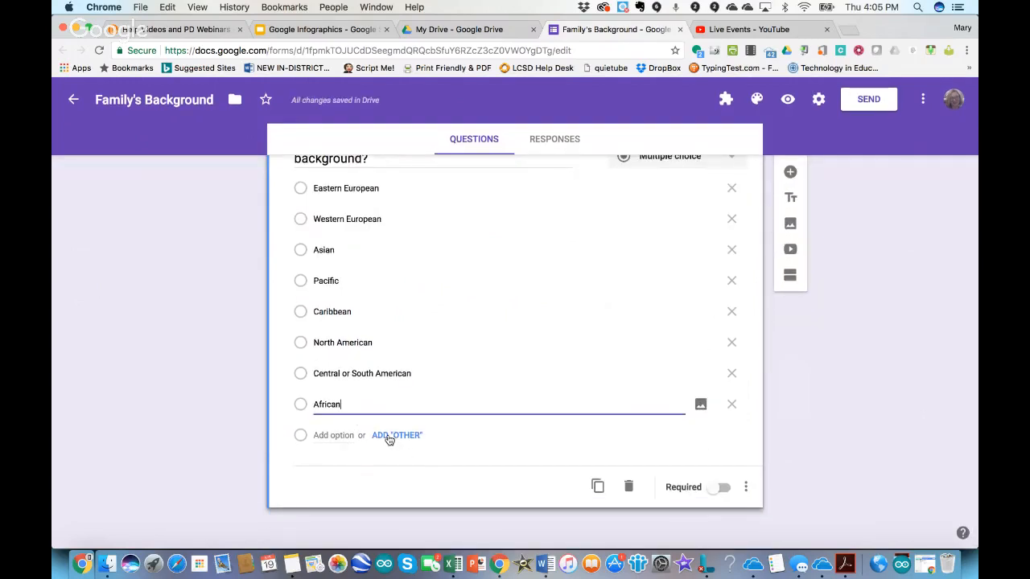
left_click(389, 436)
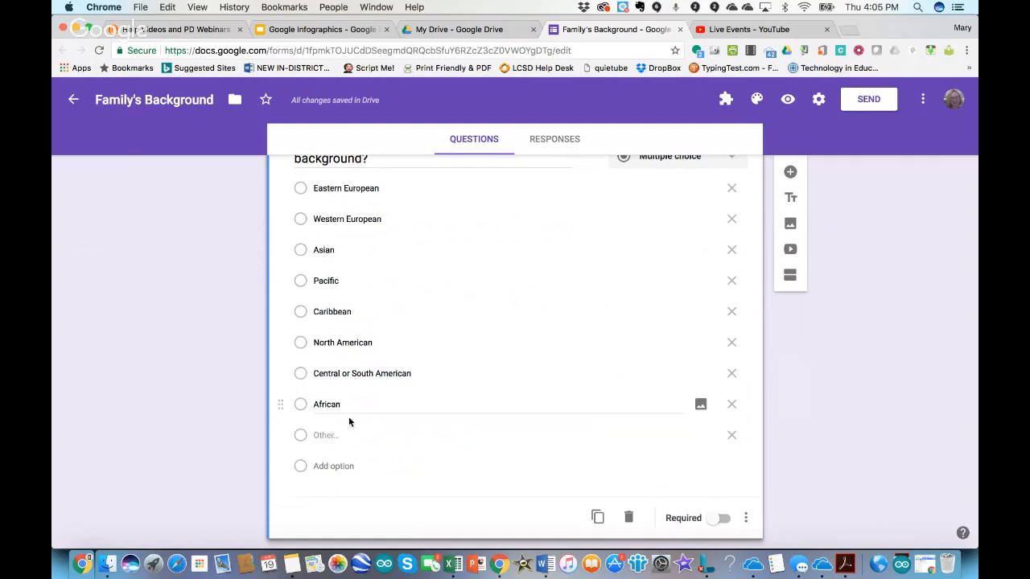
- Make the ethnic group question required and look at its additional settings without changing them
scroll(423, 366, "up", 3)
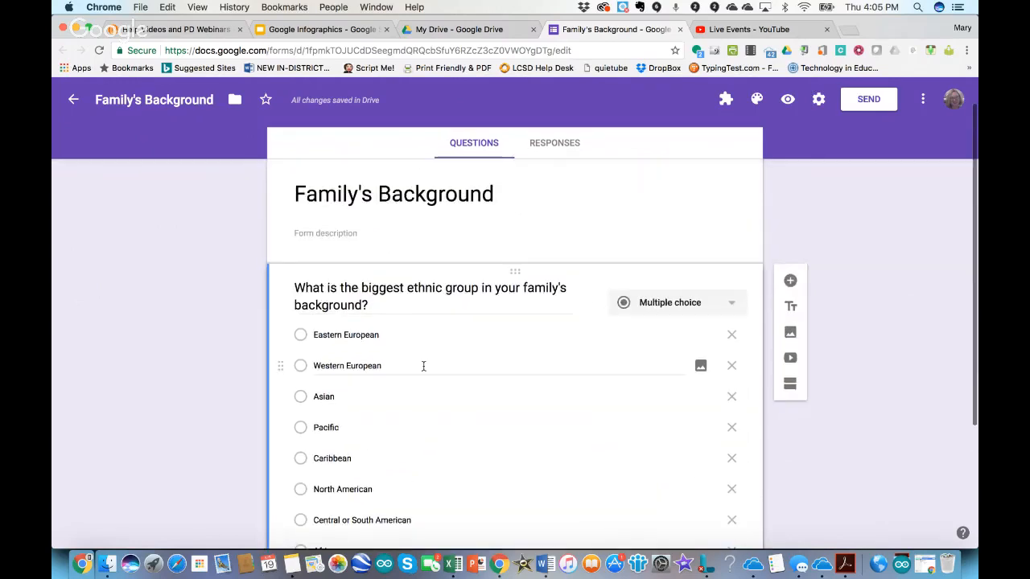
scroll(423, 366, "down", 3)
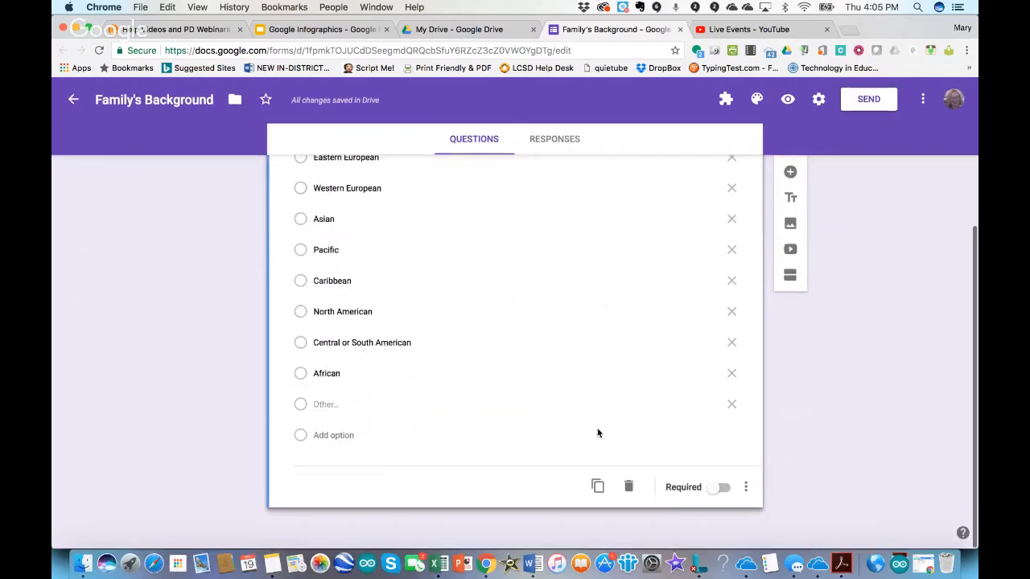
left_click(723, 487)
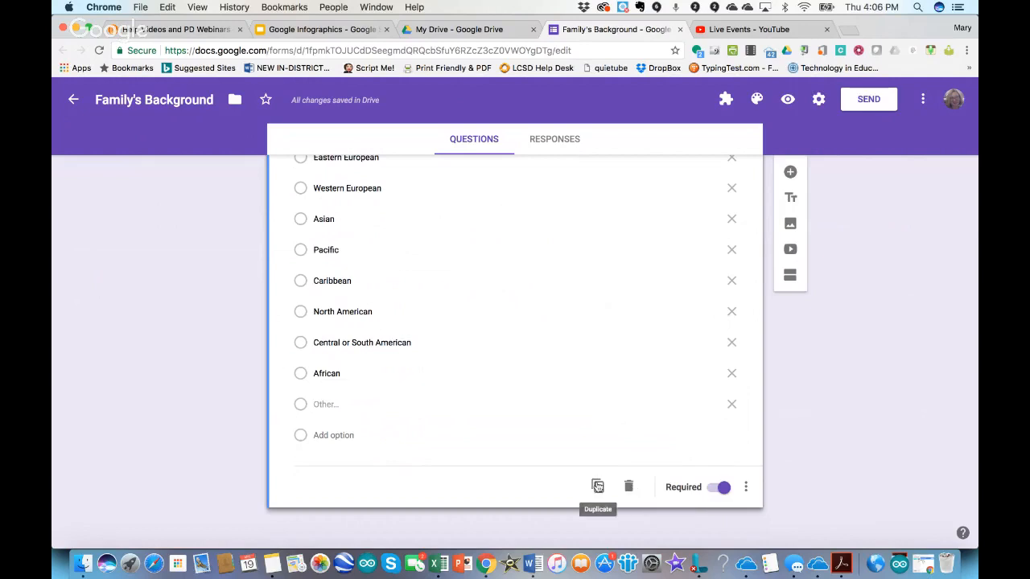
left_click(746, 487)
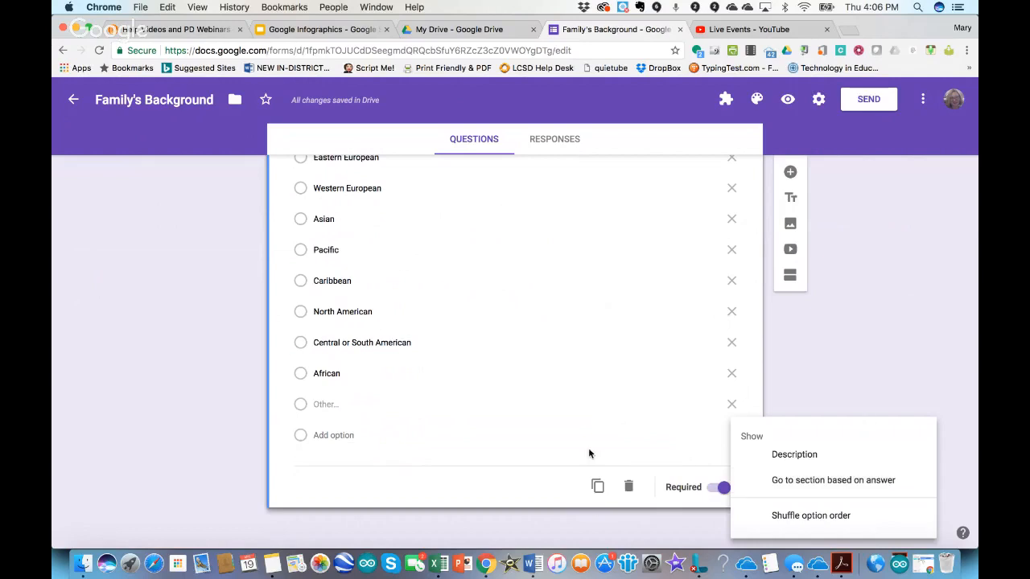
left_click(512, 488)
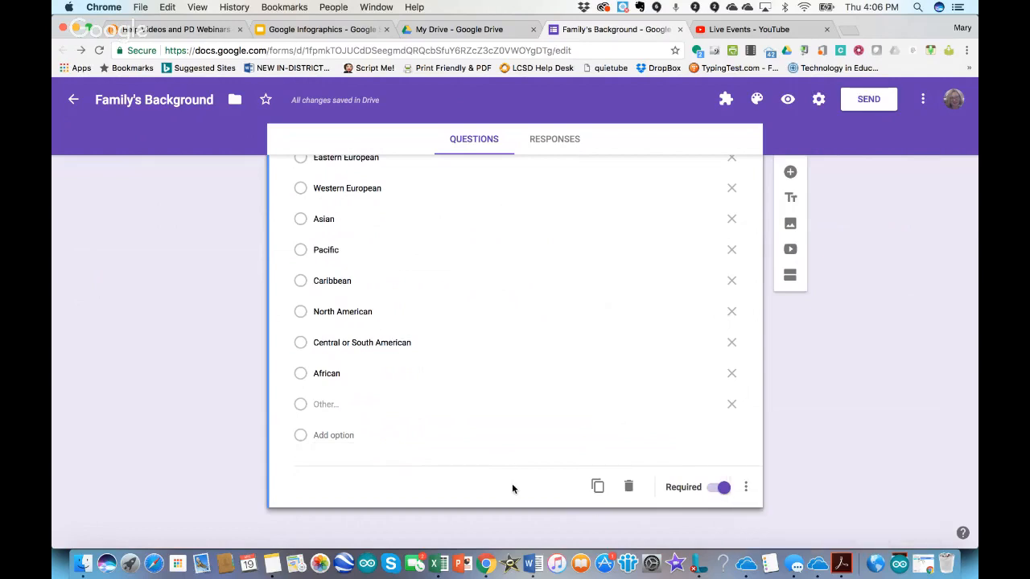
- Duplicate the ethnic group question together with all its answer options
scroll(500, 326, "up", 3)
scroll(499, 328, "down", 1)
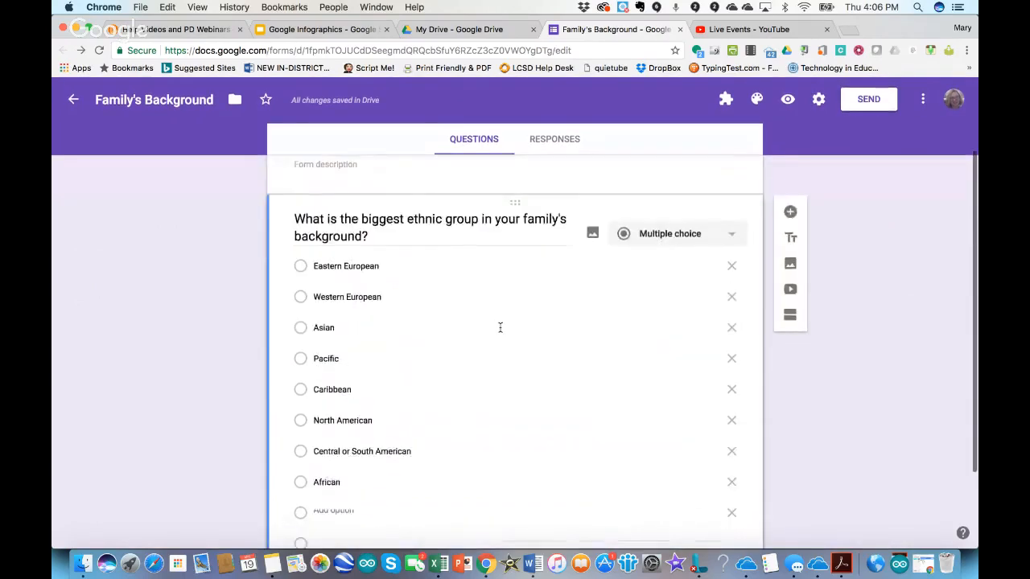
scroll(499, 327, "down", 3)
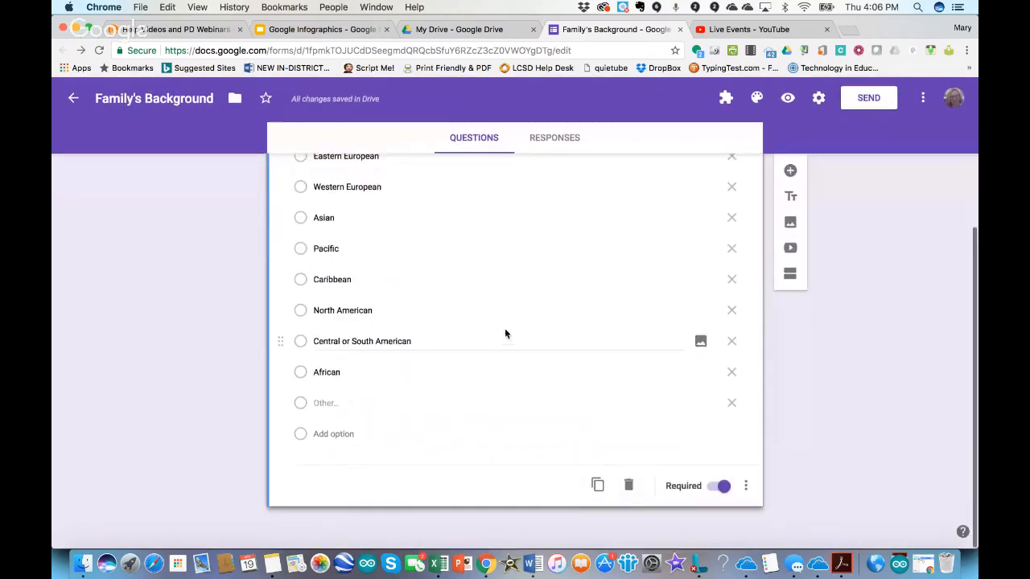
left_click(597, 488)
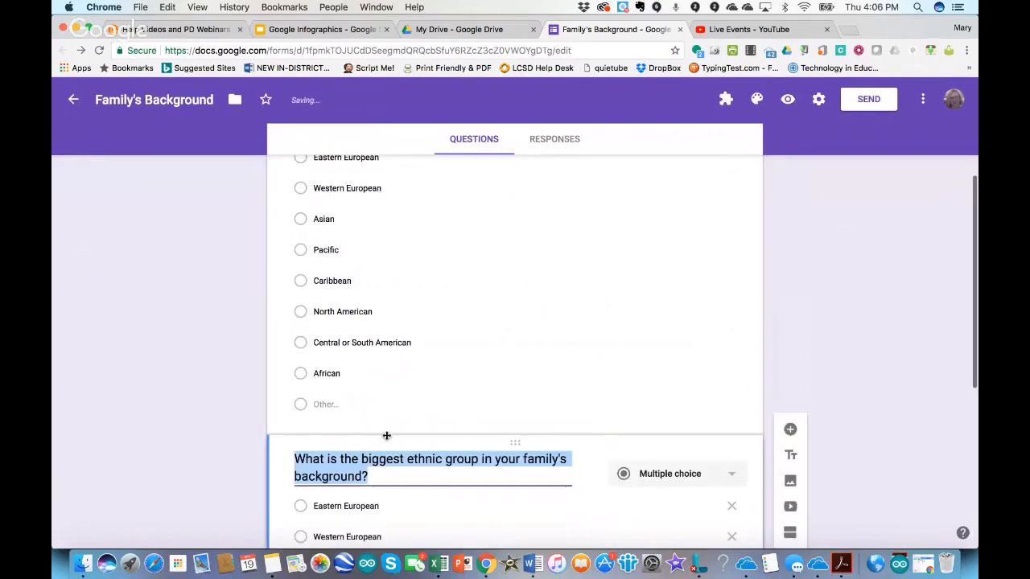
- Replace the word "biggest" with "another" in the duplicated ethnic group question
left_click(426, 472)
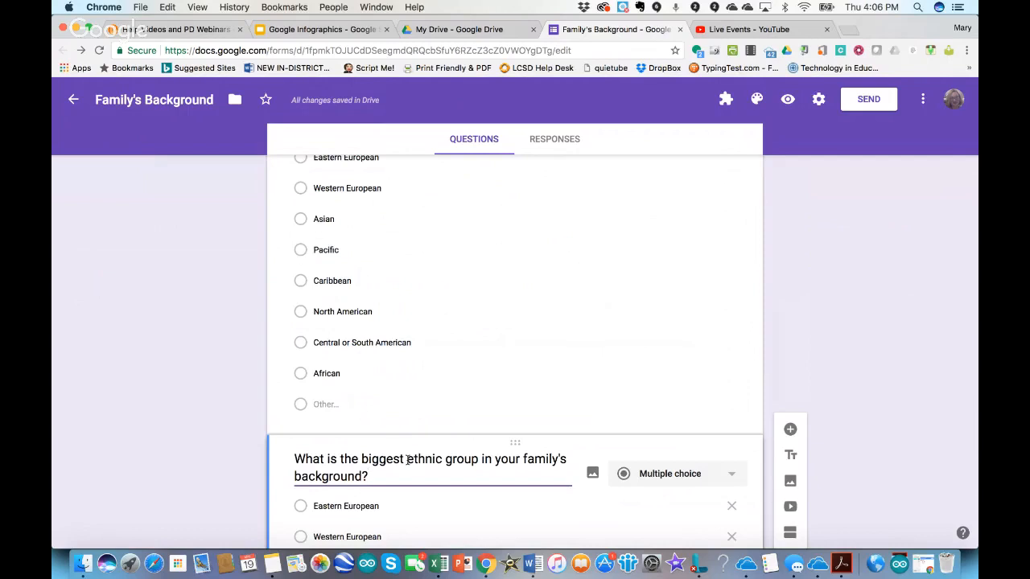
left_click_drag(404, 458, 361, 458)
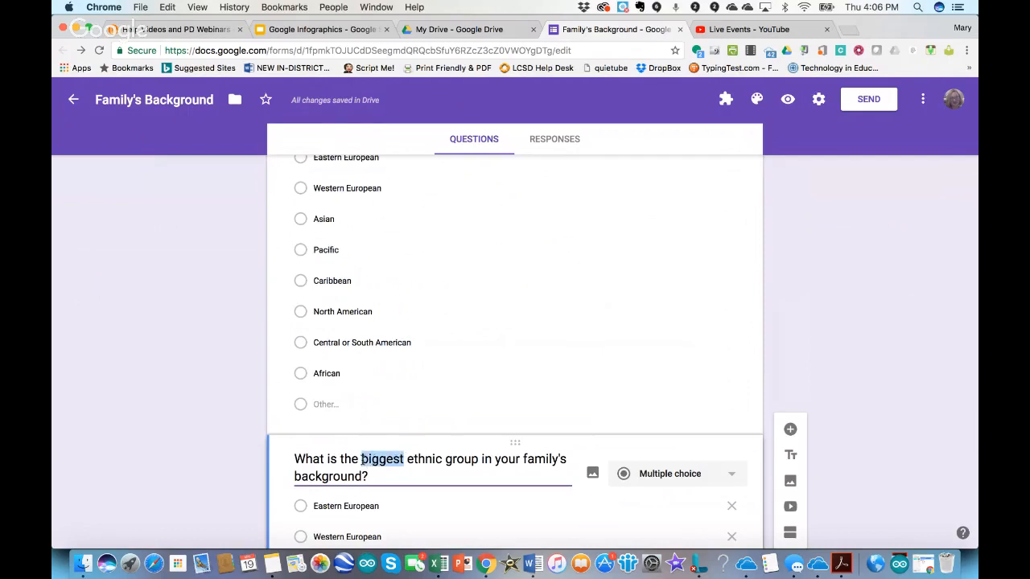
type("another")
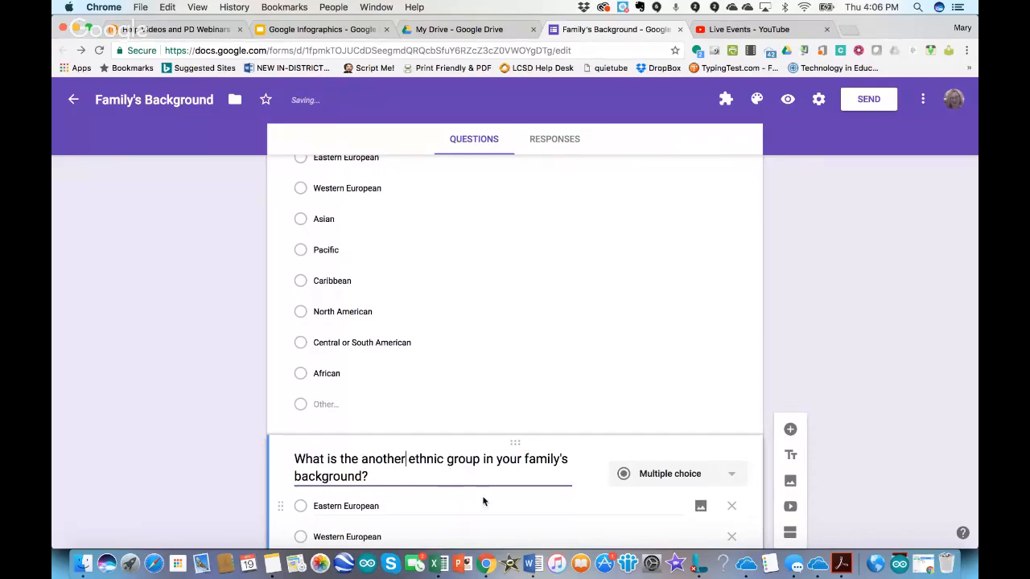
- Add None as an answer option between African and Other in the second ethnic group question
scroll(885, 386, "down", 3)
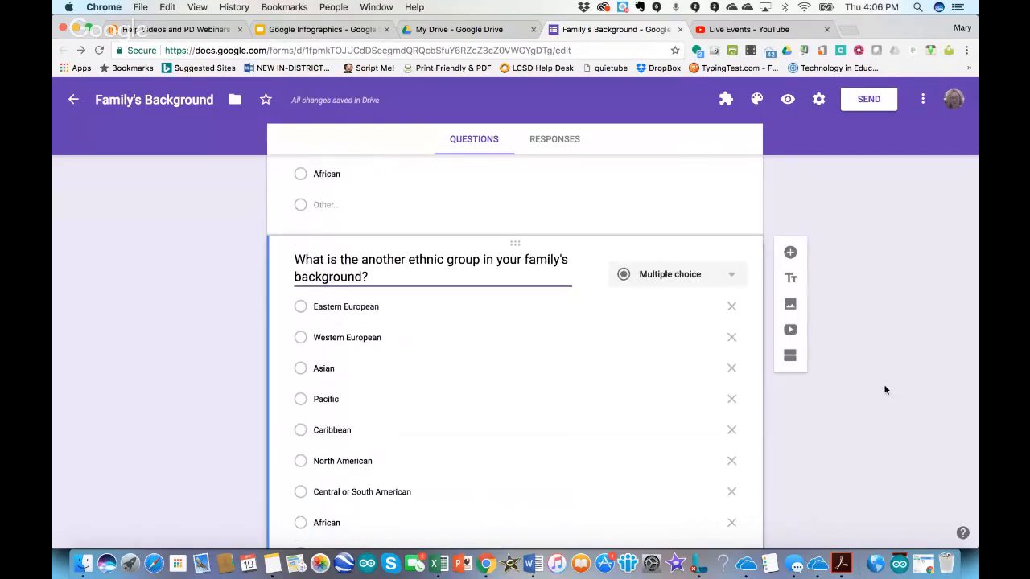
scroll(885, 390, "down", 2)
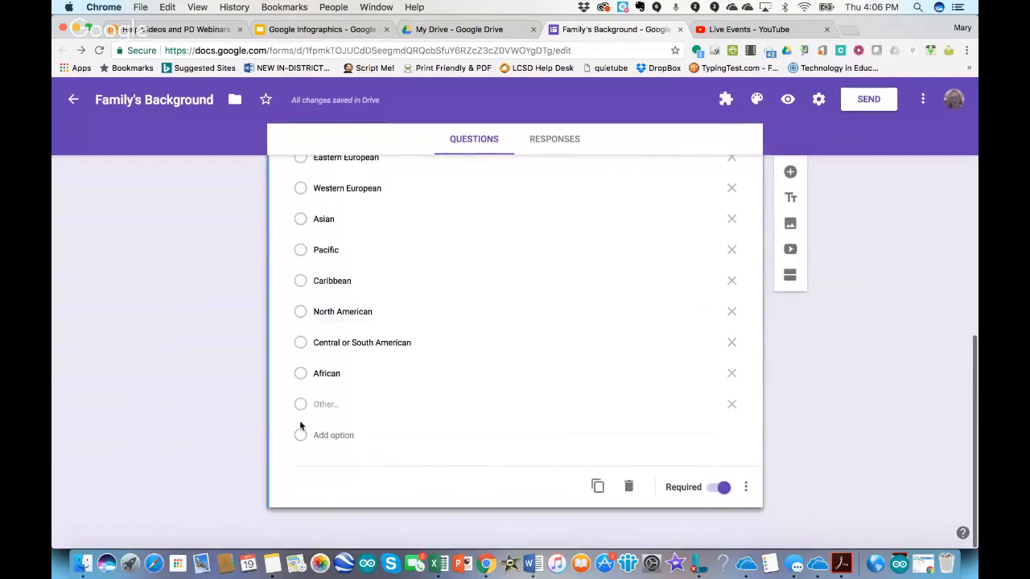
left_click(341, 441)
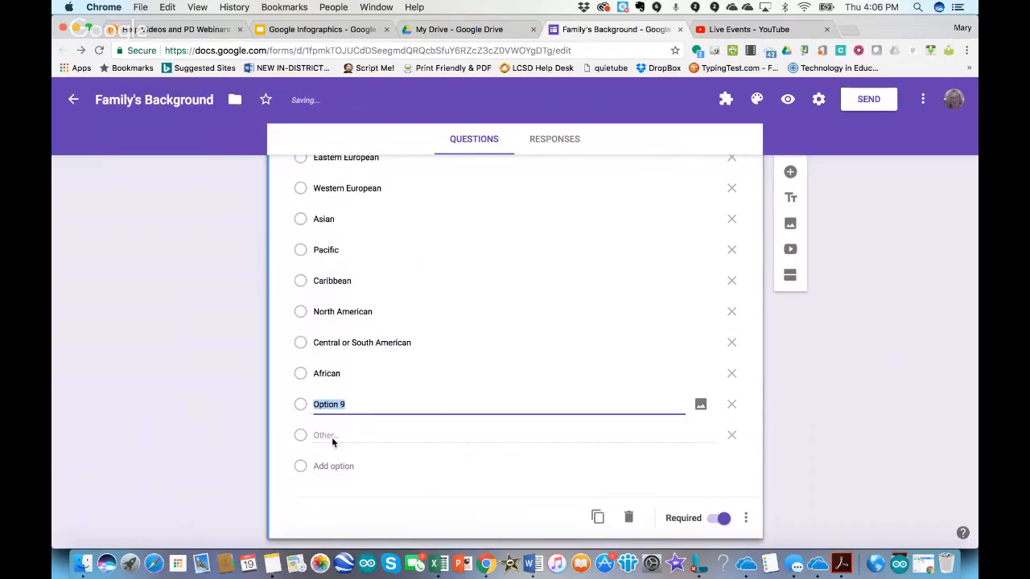
type("None")
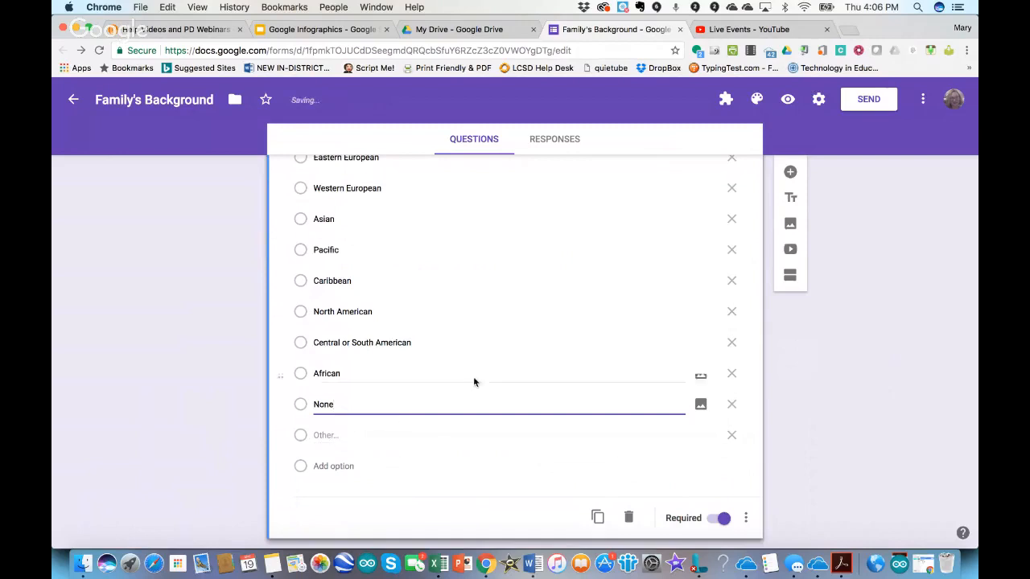
left_click(889, 410)
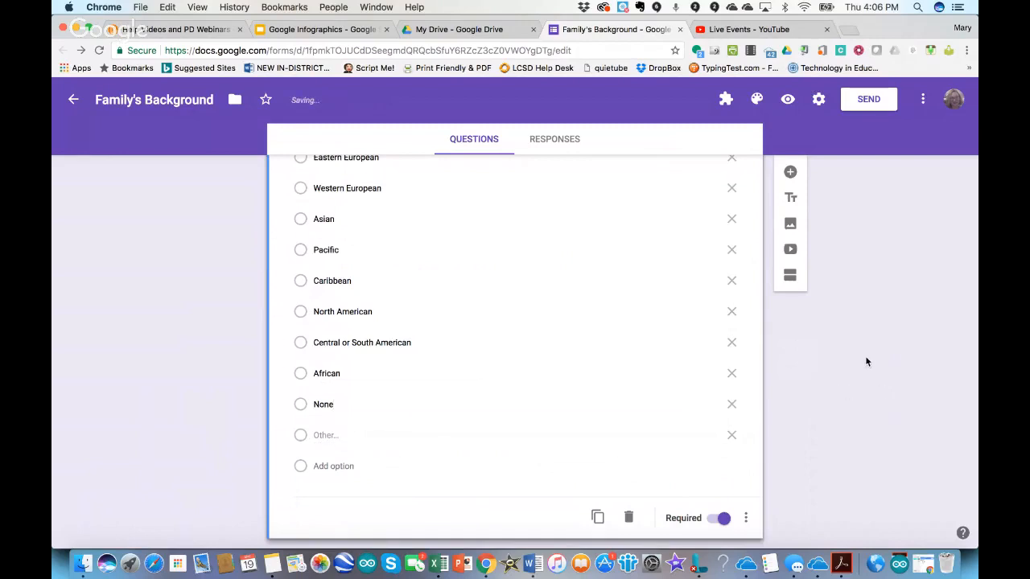
- Duplicate the "another ethnic group" question with all its answer options, including None
scroll(866, 361, "up", 3)
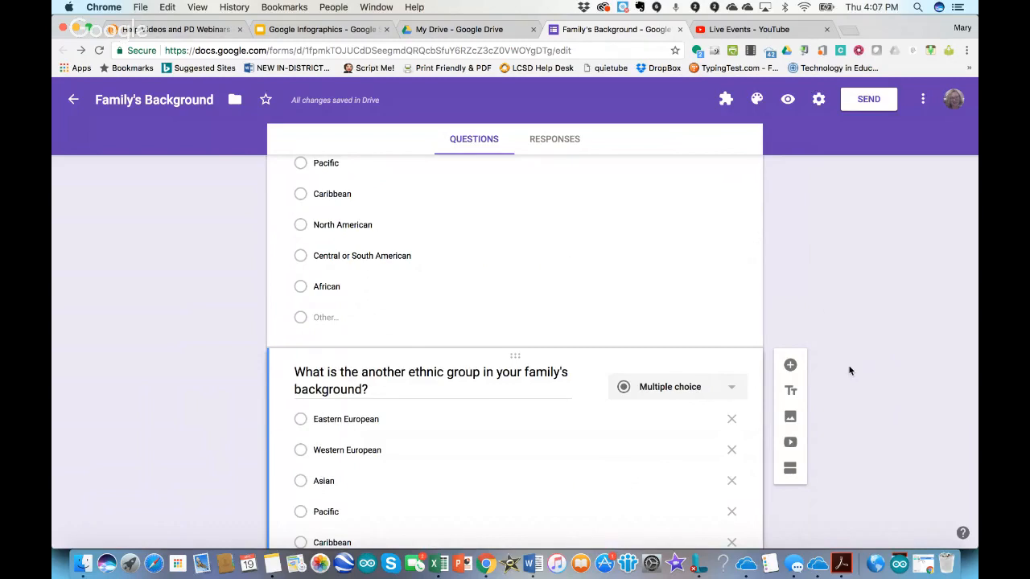
scroll(848, 370, "down", 4)
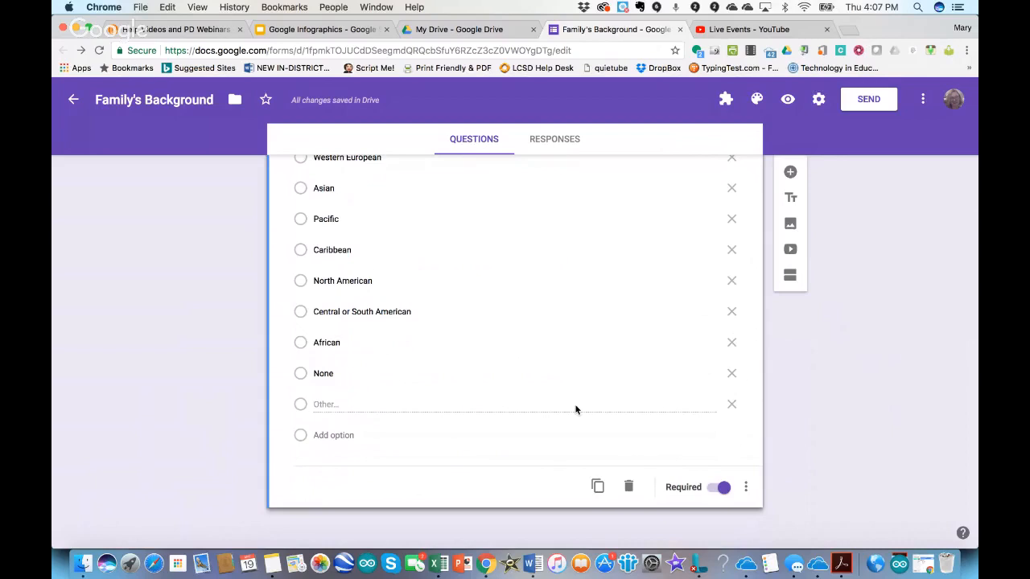
left_click(596, 486)
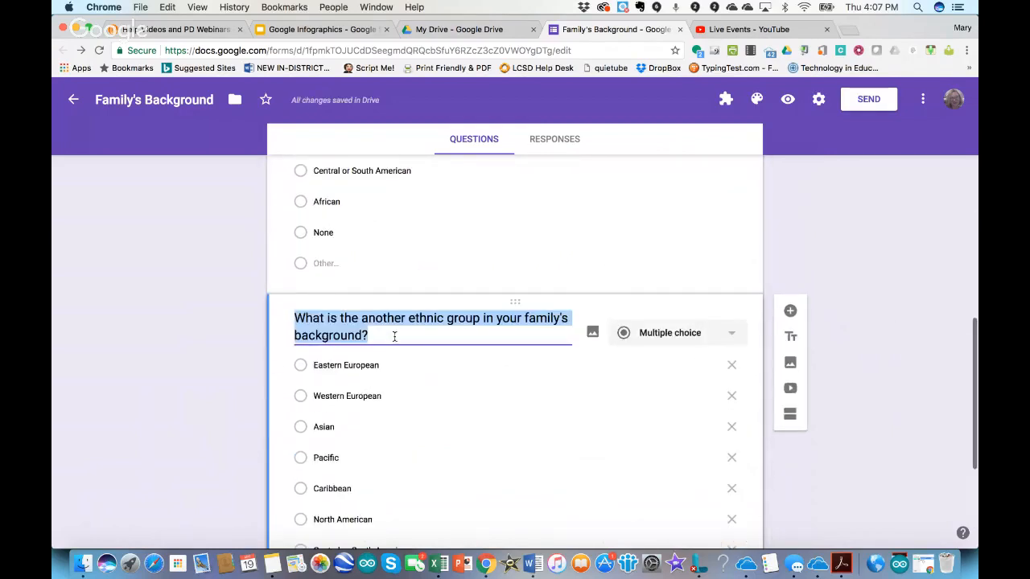
scroll(480, 370, "down", 3)
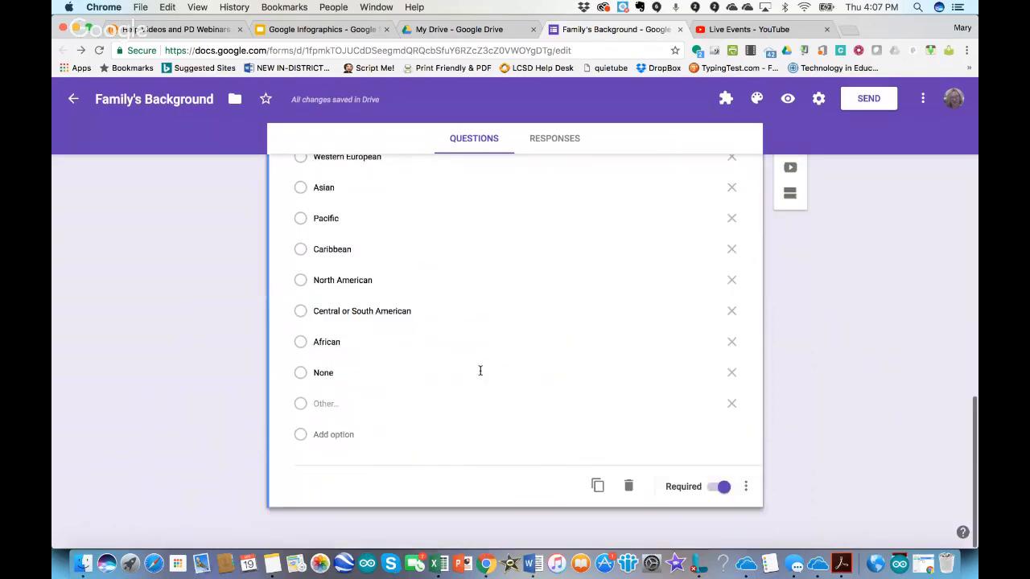
scroll(480, 370, "up", 3)
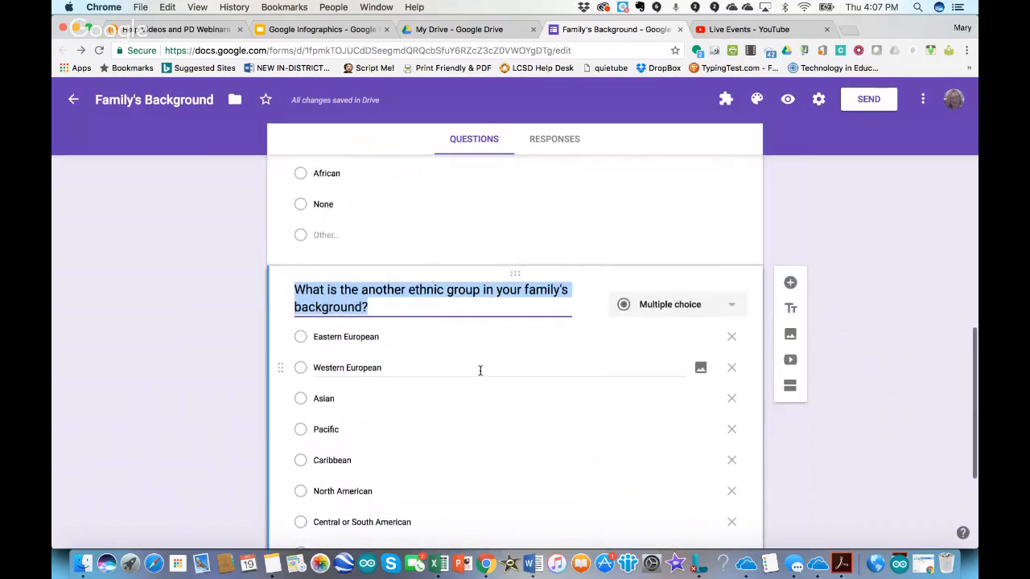
scroll(478, 368, "down", 3)
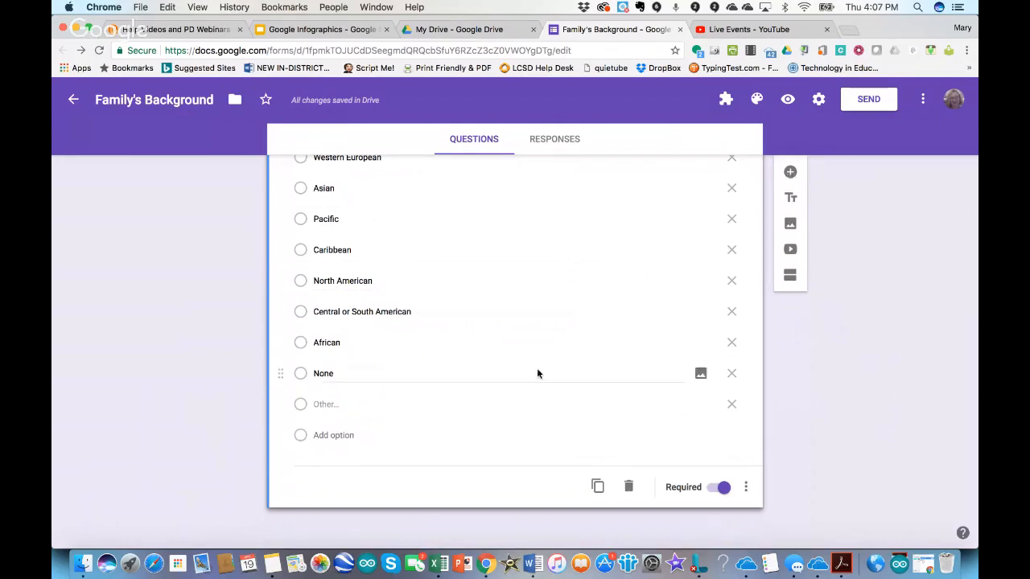
- Add a new question after the third ethnic group question and set its type to Linear scale
scroll(550, 354, "up", 15)
scroll(550, 354, "down", 15)
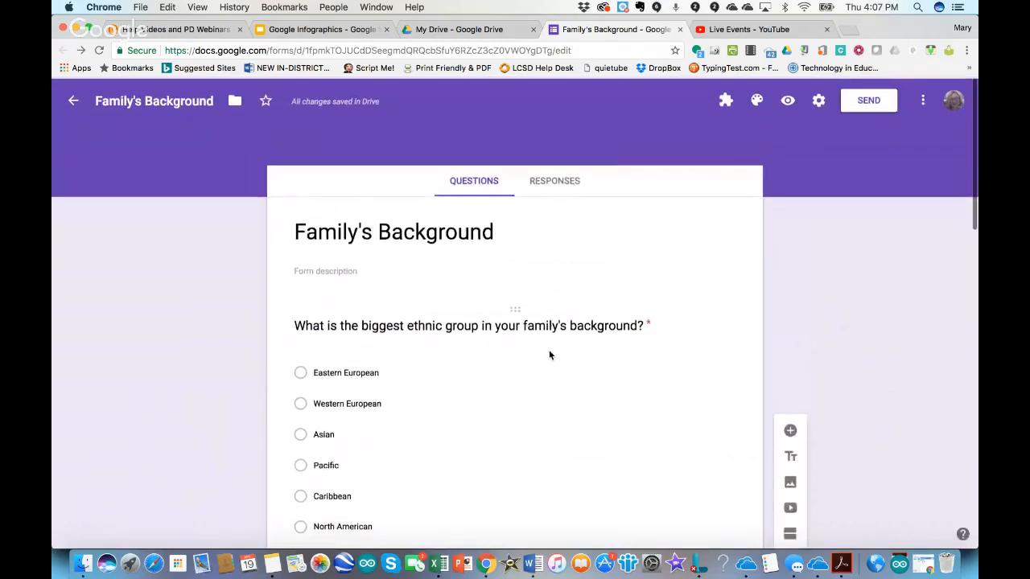
scroll(549, 354, "down", 3)
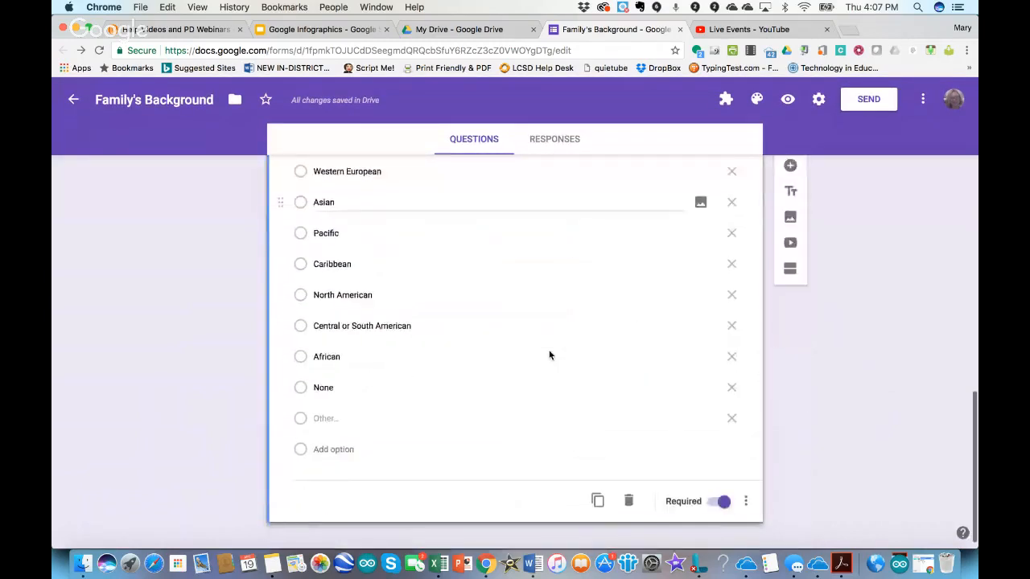
scroll(549, 354, "up", 2)
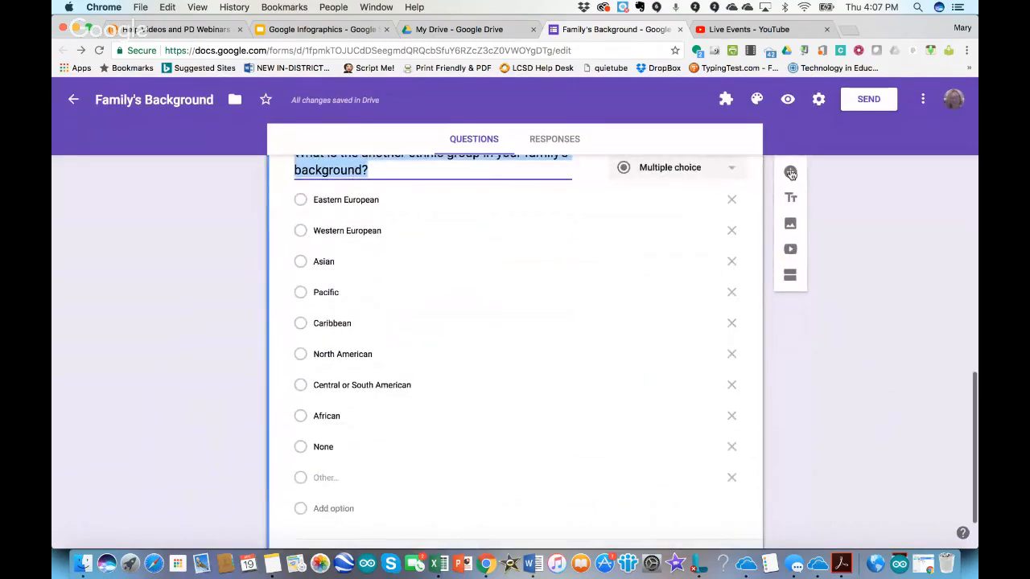
left_click(791, 173)
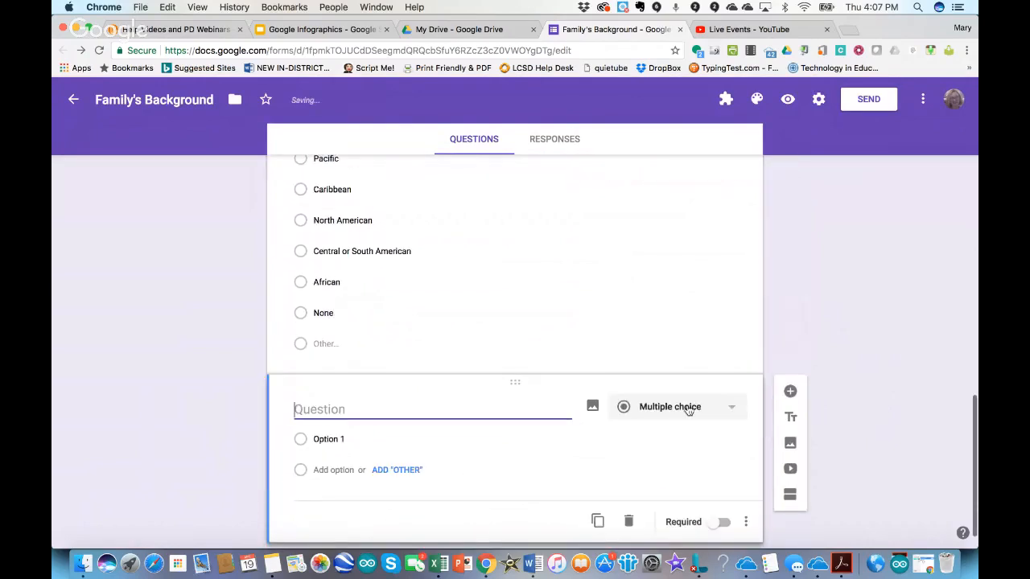
left_click(680, 407)
left_click(680, 400)
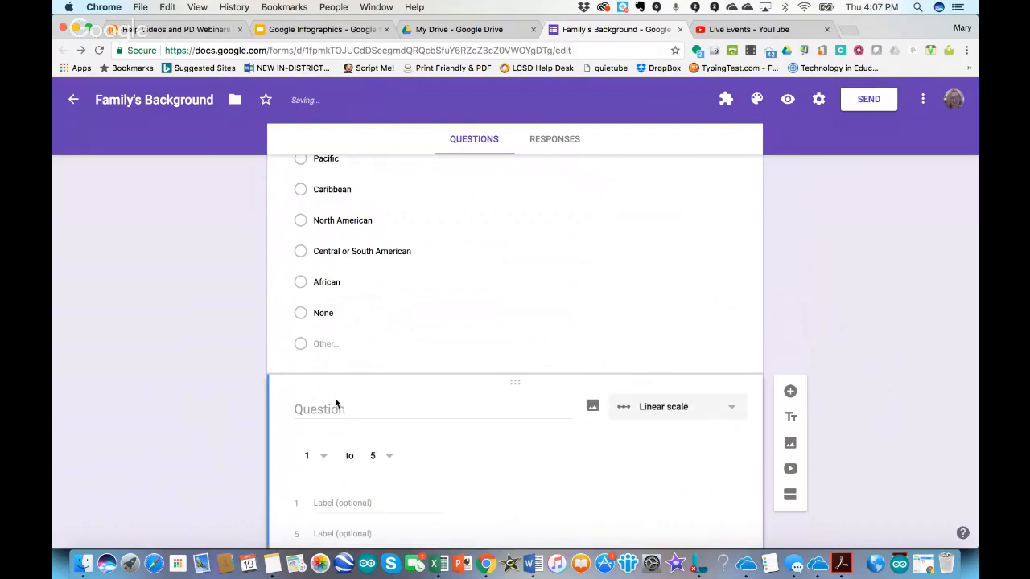
- Enter "How much do you think your family's background affects your daily life or ideas?" as the linear scale question's text
left_click(334, 410)
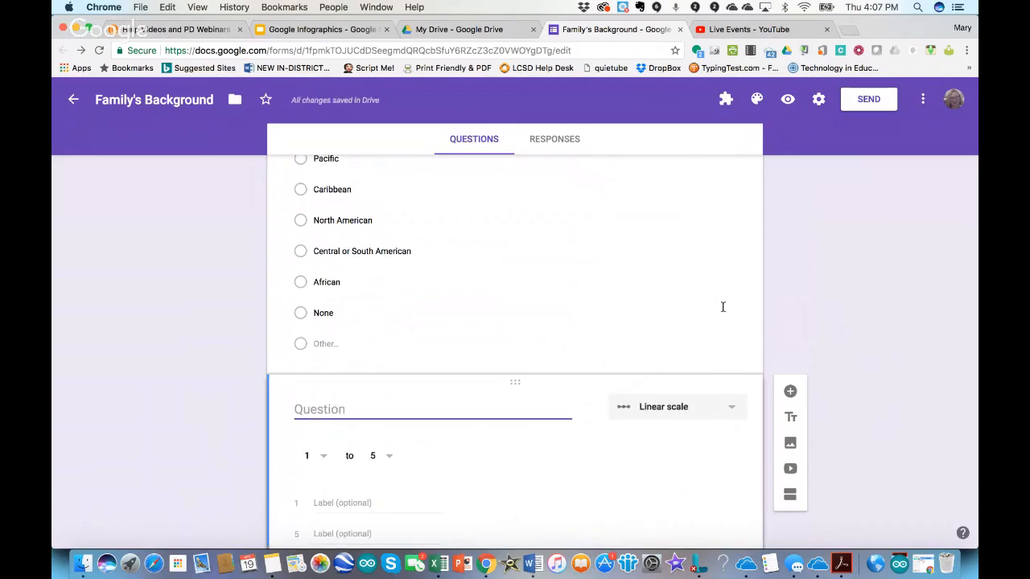
type("How mu")
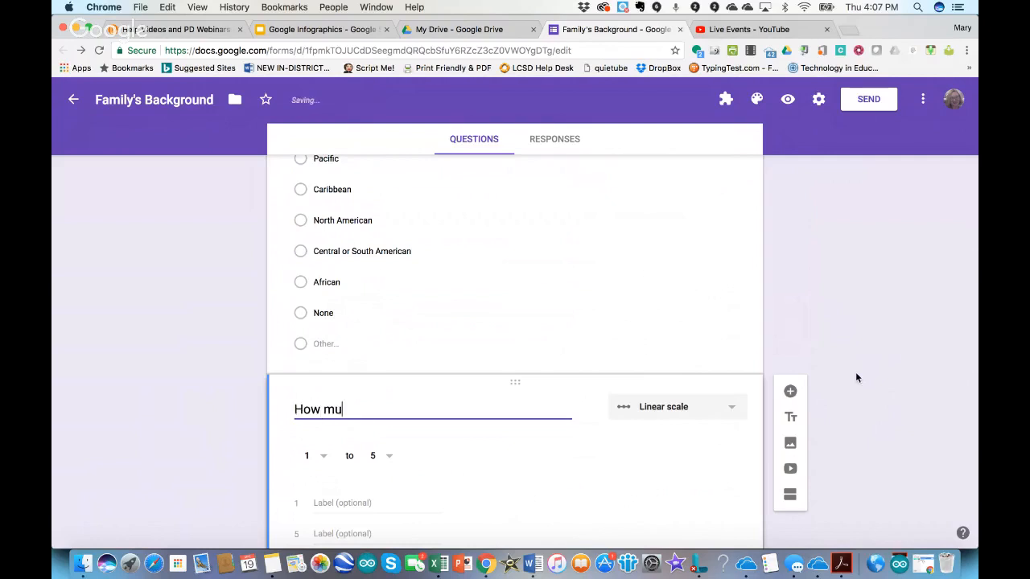
type("ch do you thin")
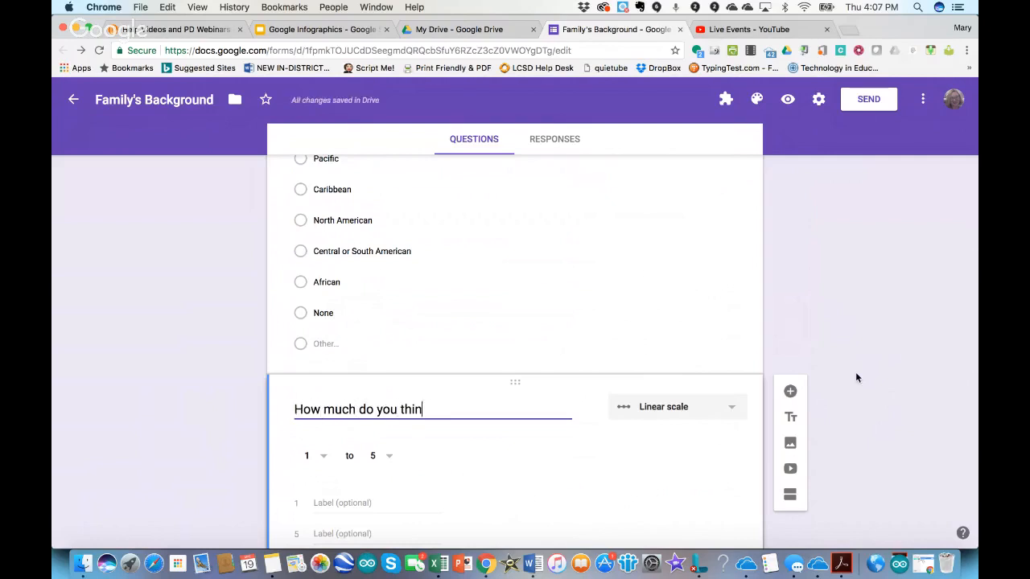
type("k your family's backgr")
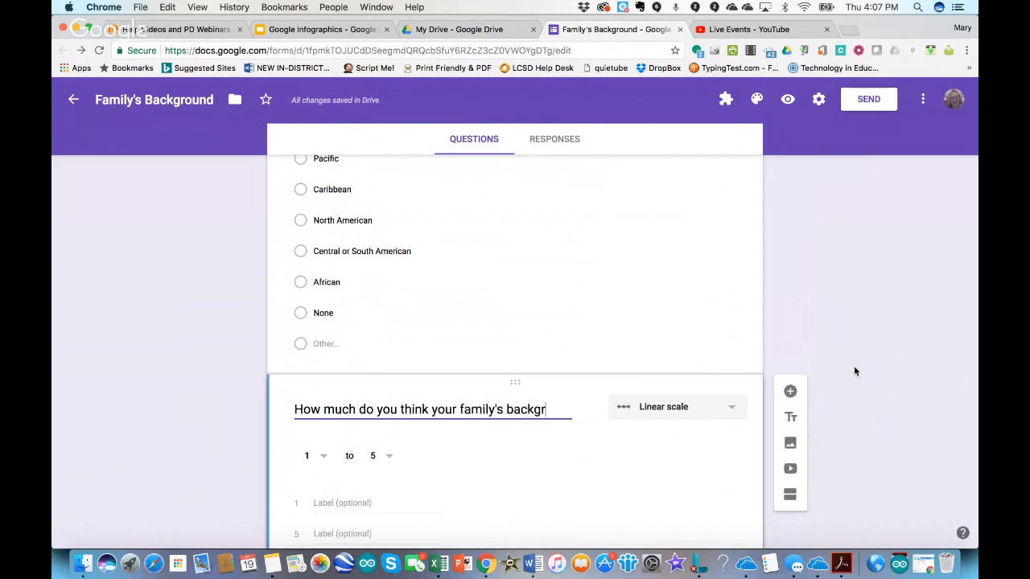
type("ound affe")
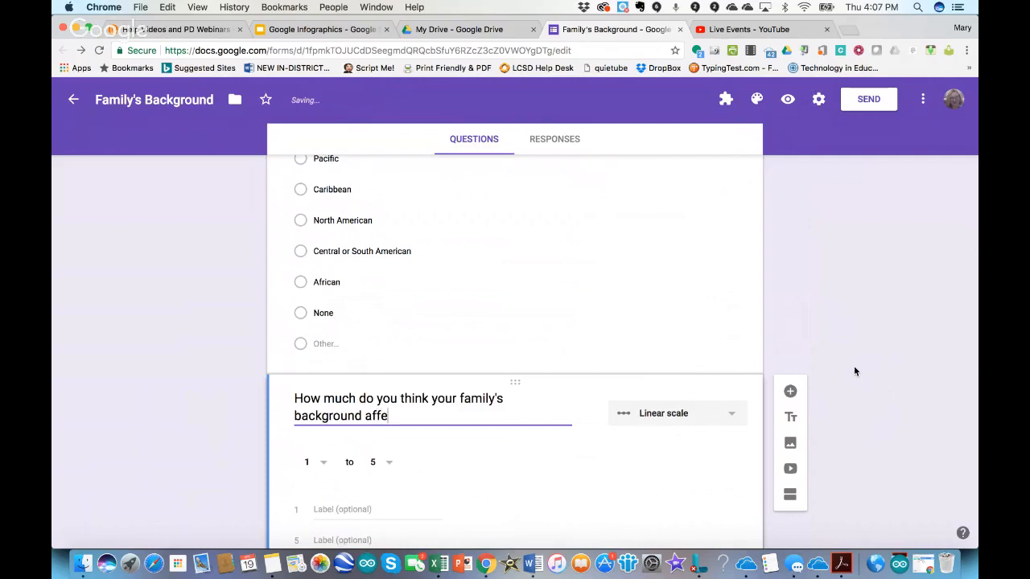
type("cts your daily")
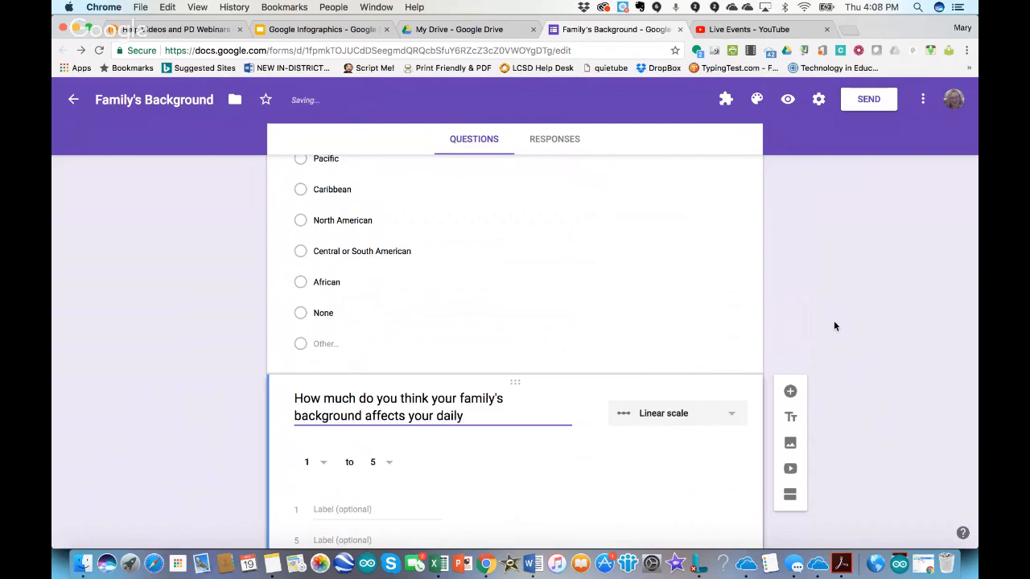
type(" life or ideas?")
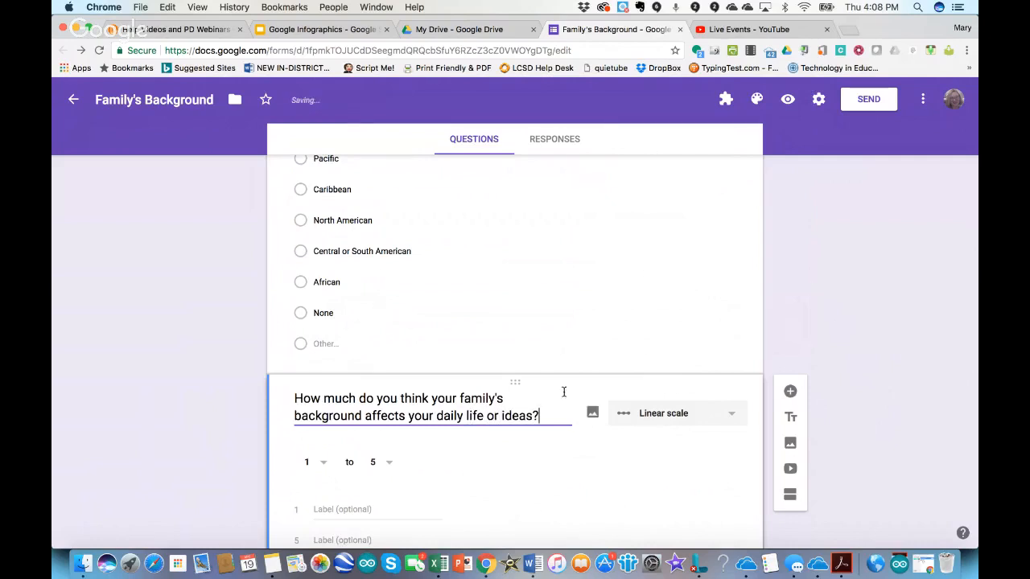
- Label scale value 1 "Not at all" and value 5 "Very much", and make the linear scale question required
scroll(473, 446, "down", 3)
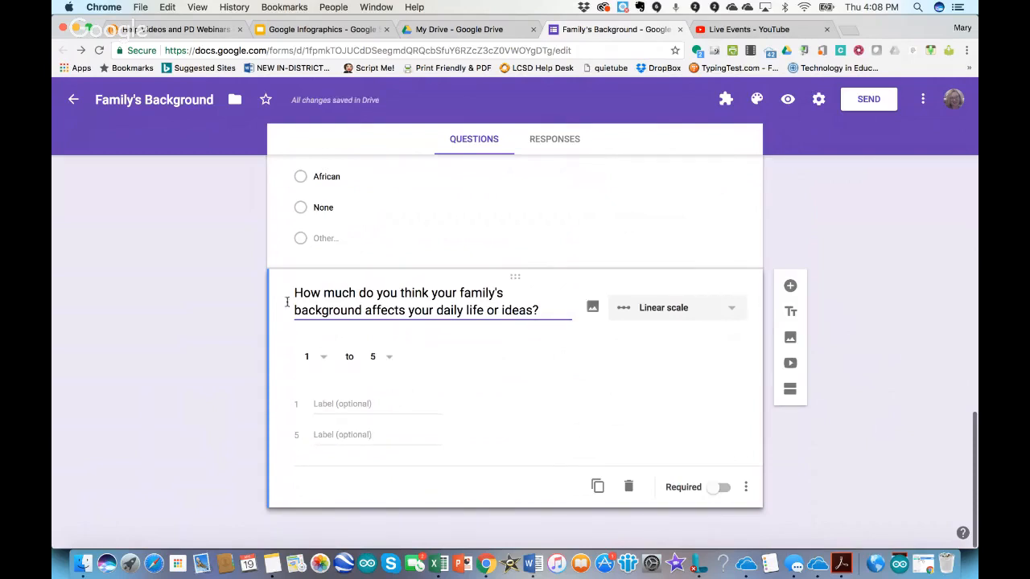
left_click(325, 406)
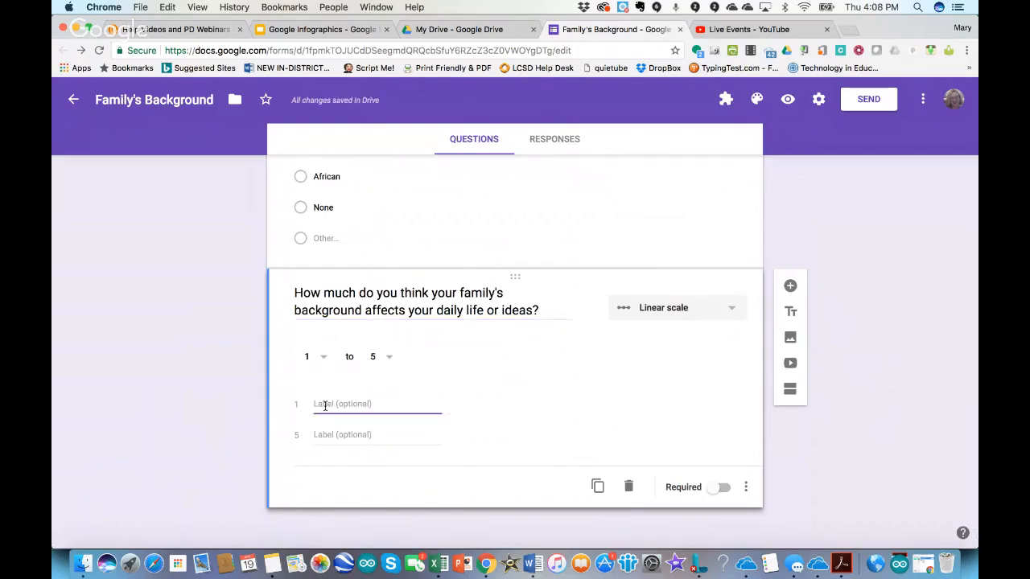
type("Not at all")
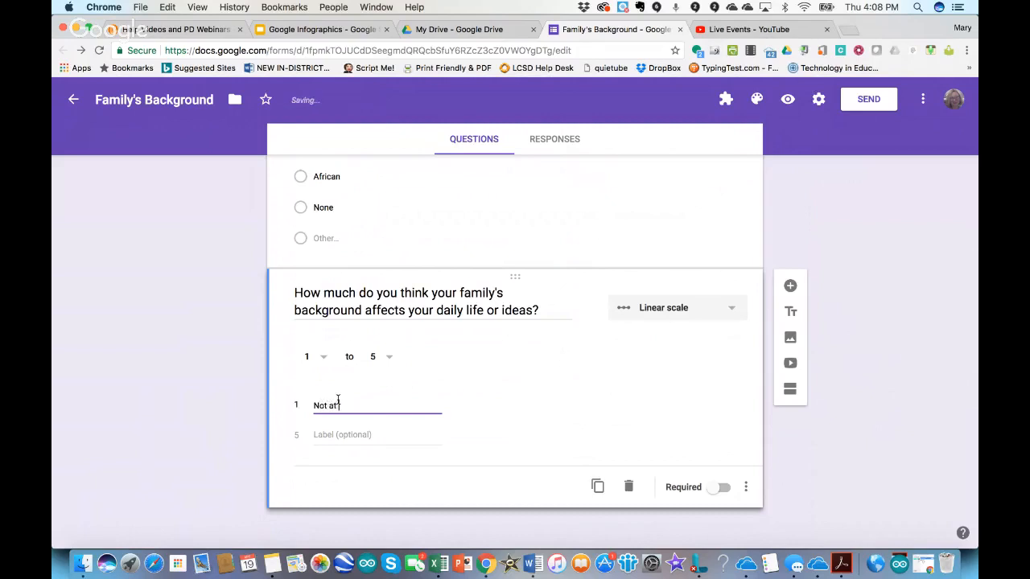
left_click(321, 435)
type("v")
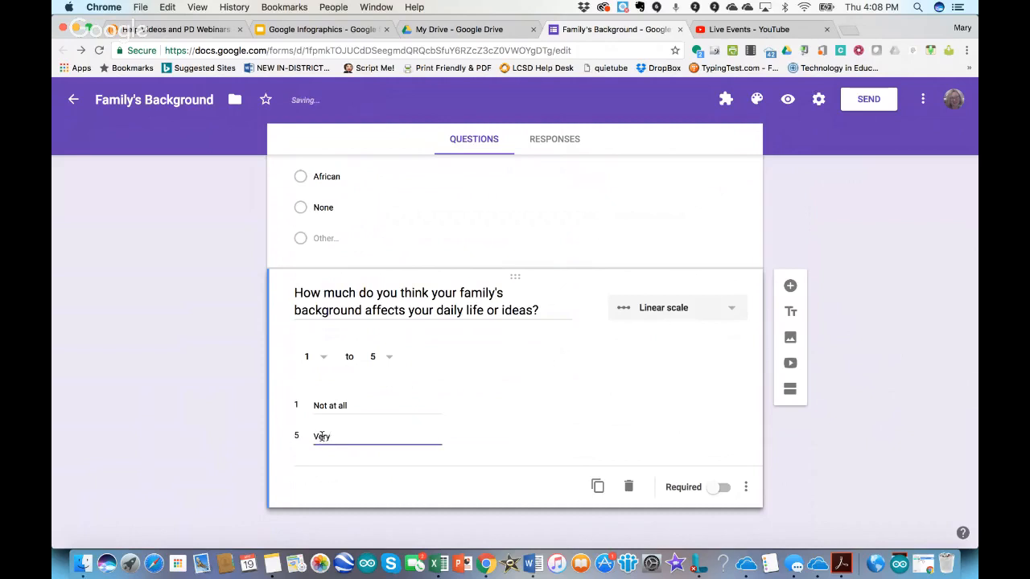
type("ery much")
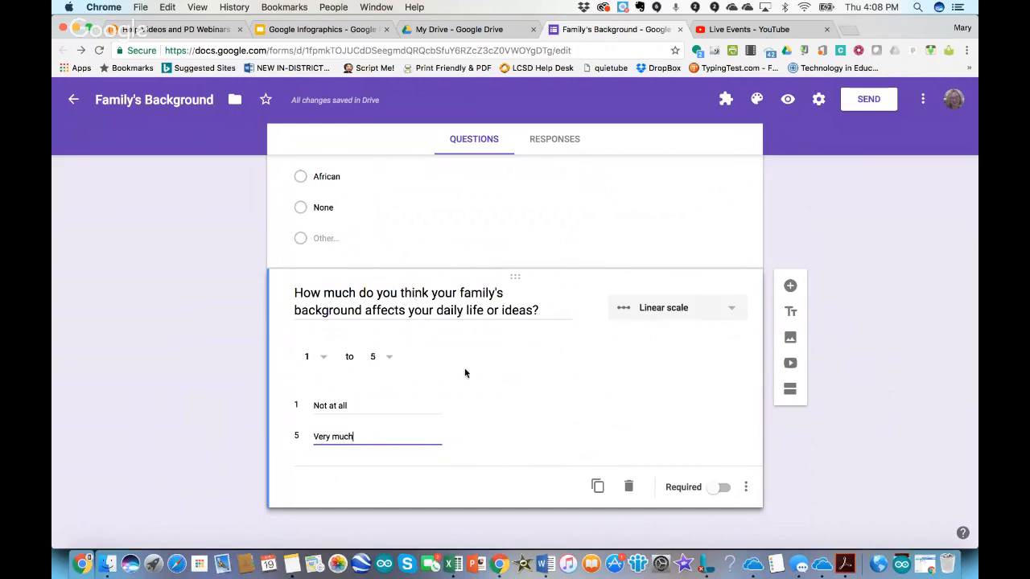
left_click(718, 488)
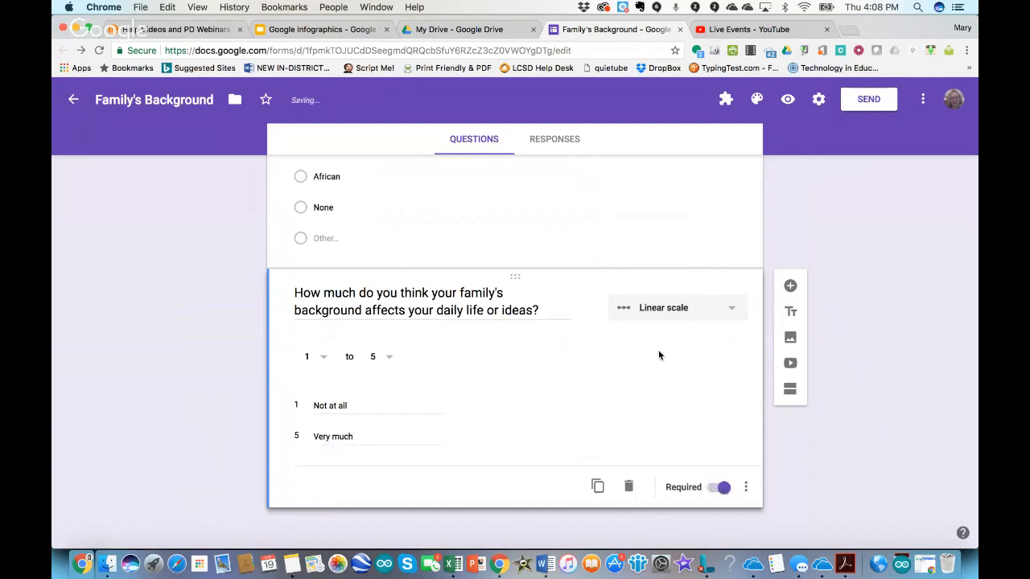
- Review the survey's questions from the linear scale question back up to the form title
scroll(659, 355, "up", 4)
left_click(590, 358)
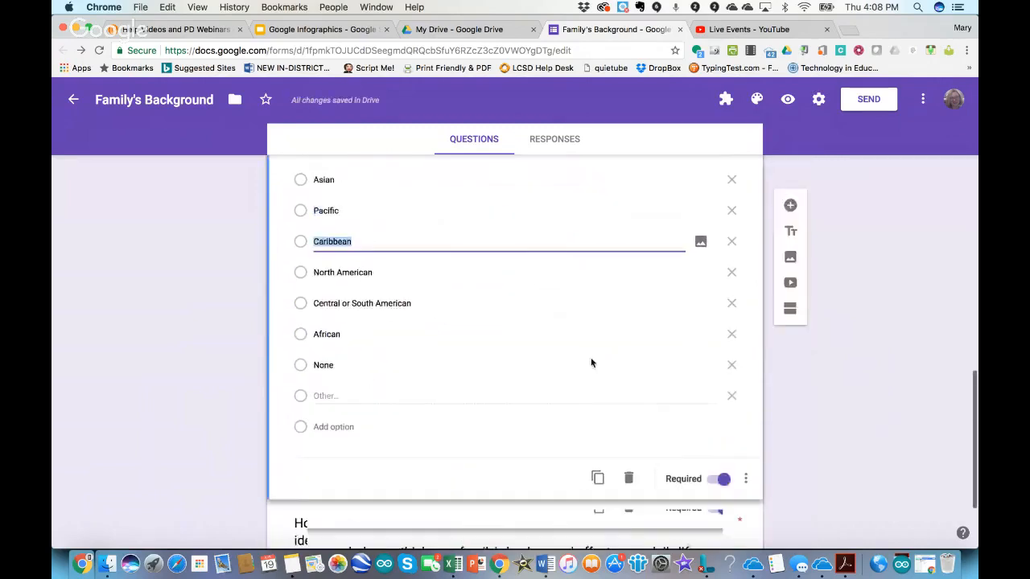
scroll(590, 358, "up", 3)
scroll(591, 359, "up", 4)
left_click(592, 360)
scroll(591, 360, "down", 4)
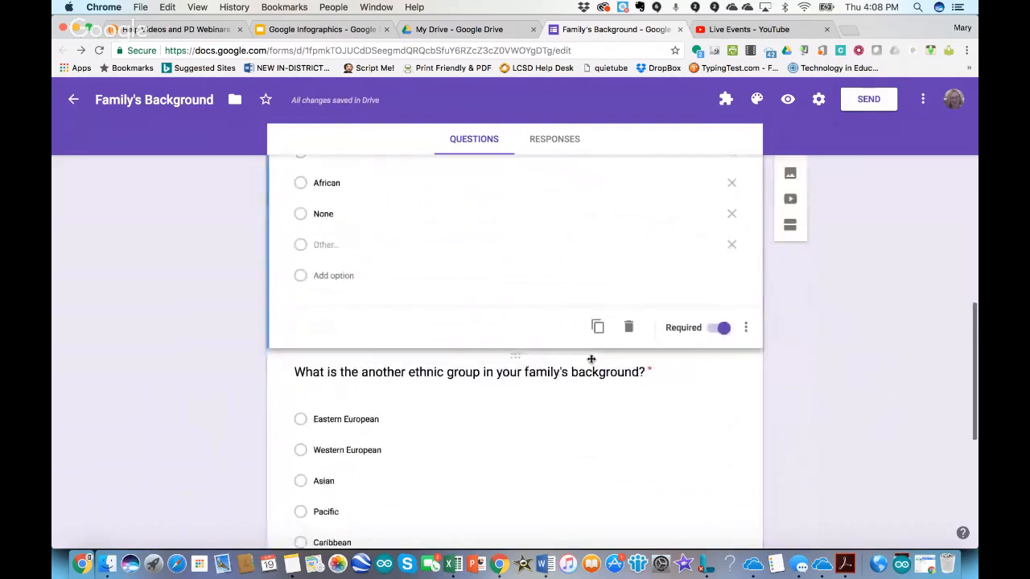
scroll(591, 359, "up", 9)
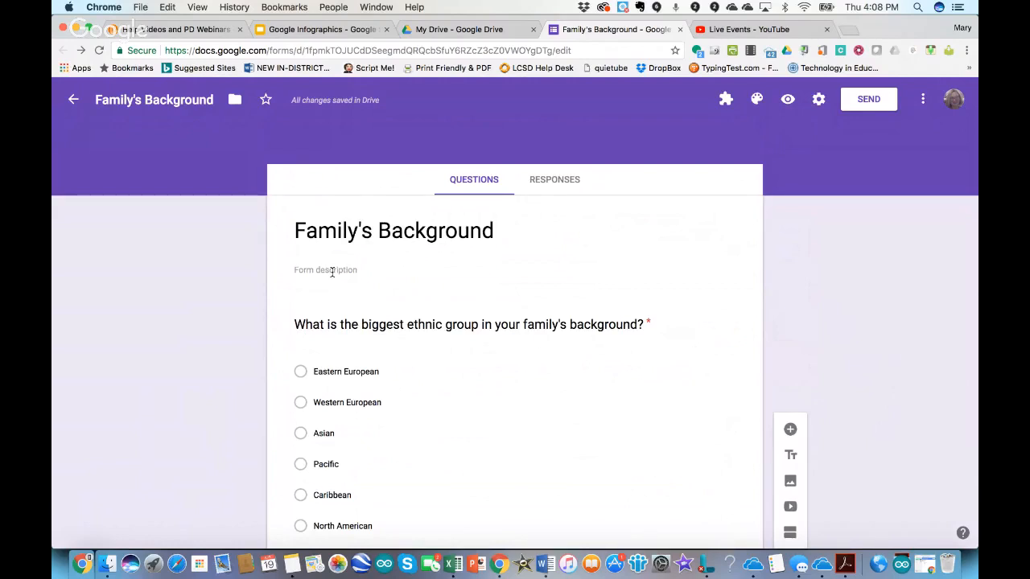
- Enter the form description "Please complete this survey to the best of your knowledge and ability. I appreciate your help with my research!"
left_click(332, 272)
type("Ple")
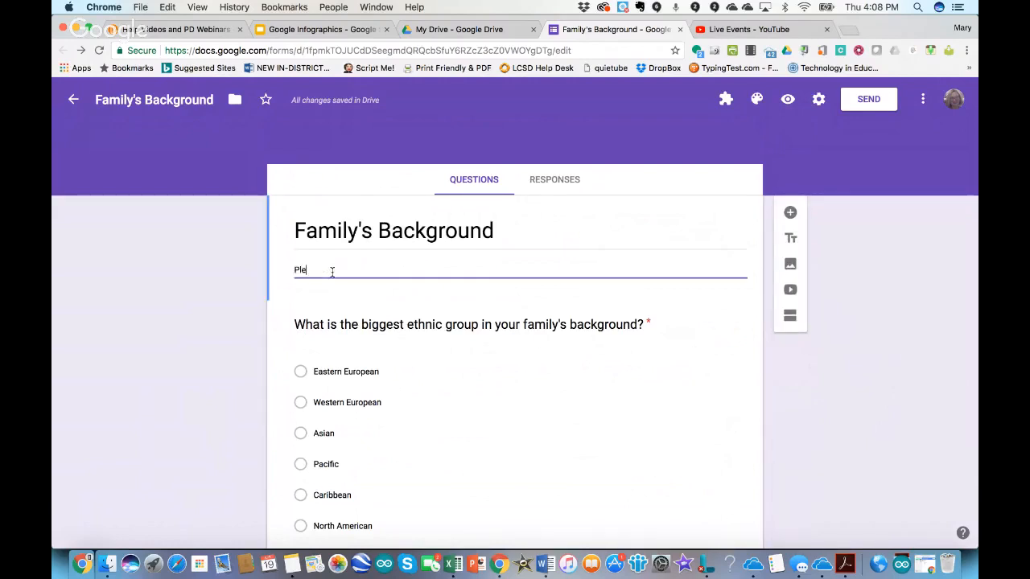
type("ase complet")
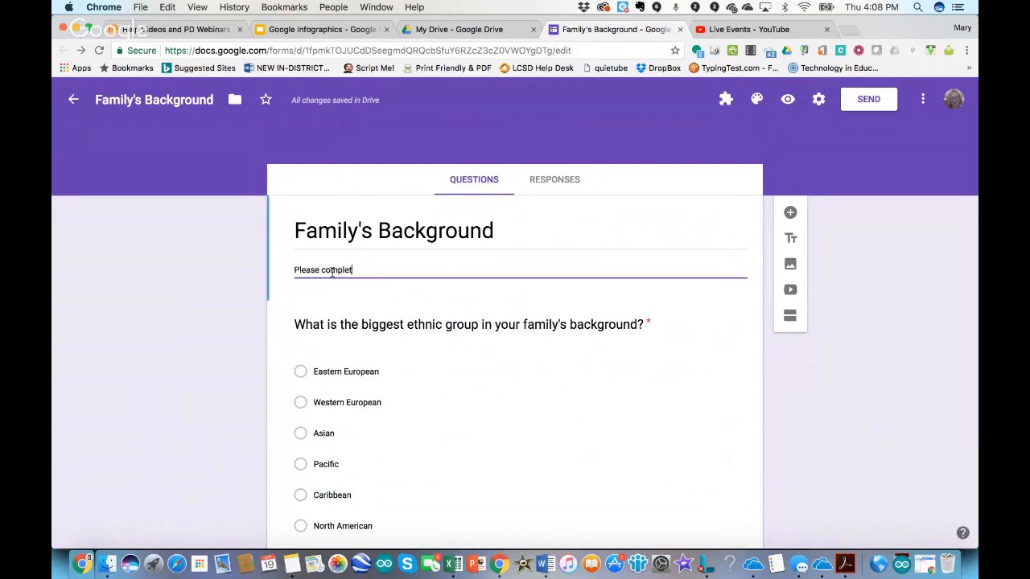
type("e this su")
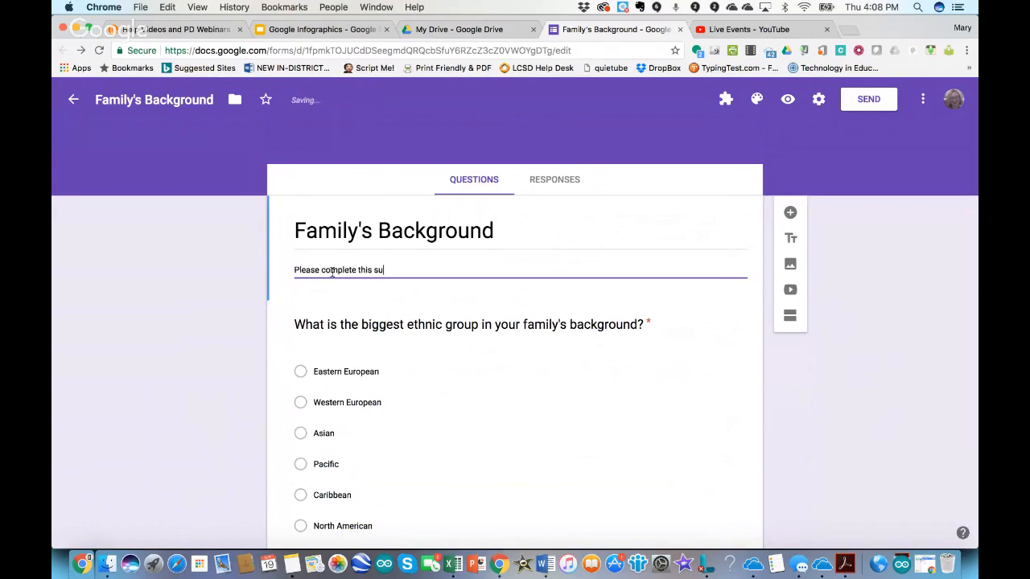
type("rvey to the best of your knowledge and ability. I appreciate your help with my")
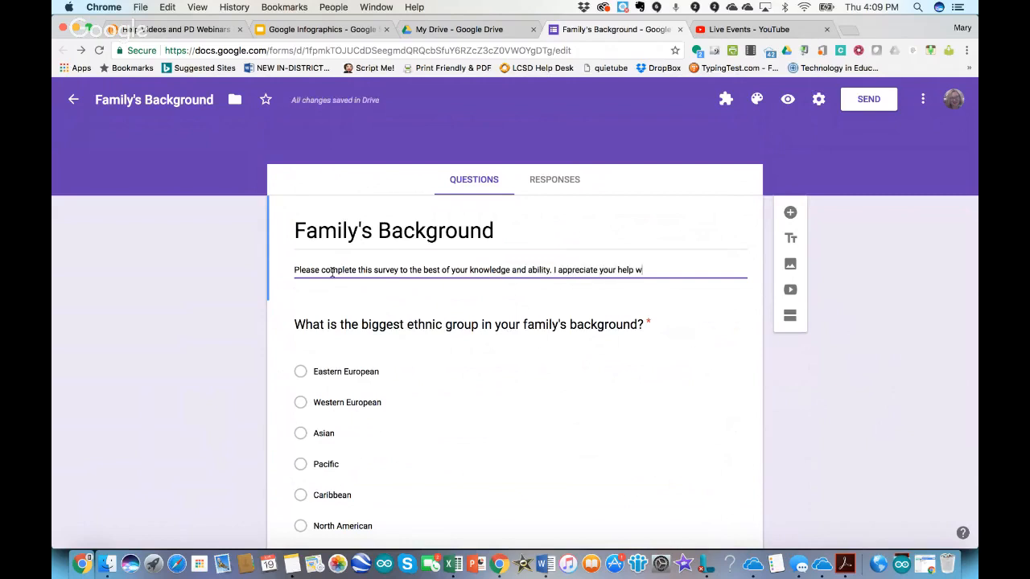
type("earch!")
- Open the form's preview and answer the biggest ethnic group question with Western European
left_click(788, 99)
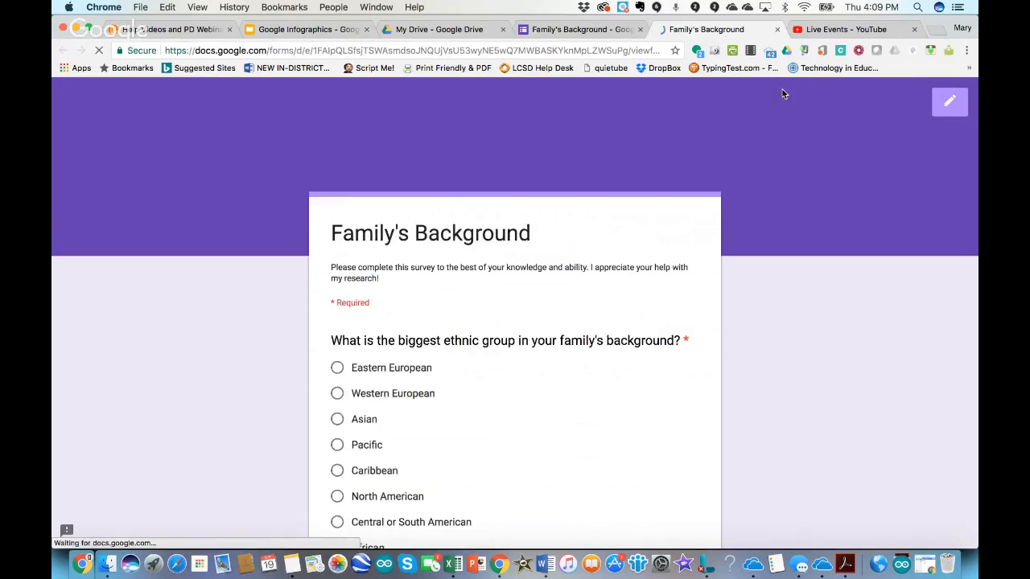
scroll(832, 336, "down", 3)
scroll(832, 336, "up", 3)
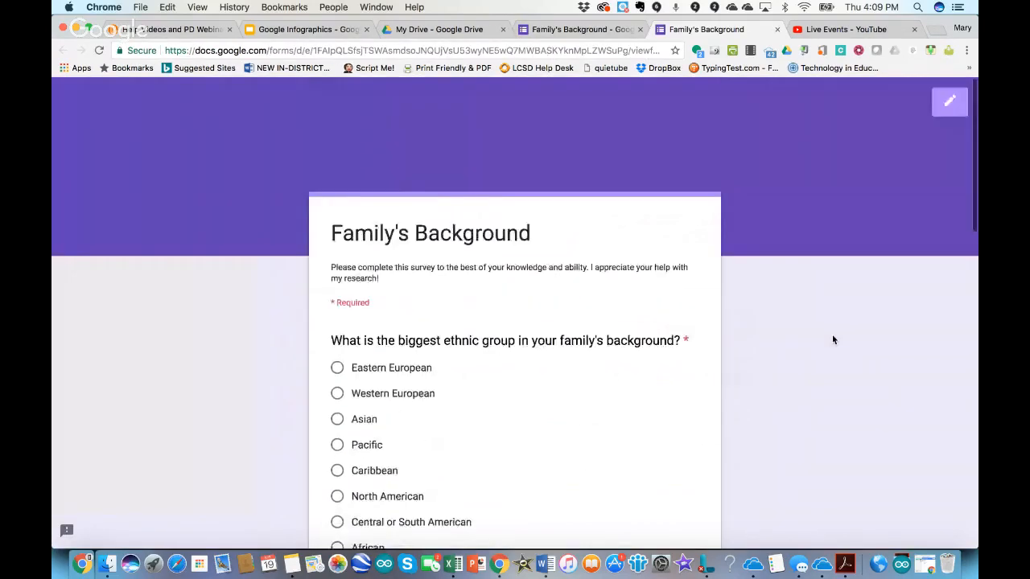
scroll(833, 336, "down", 3)
left_click(338, 127)
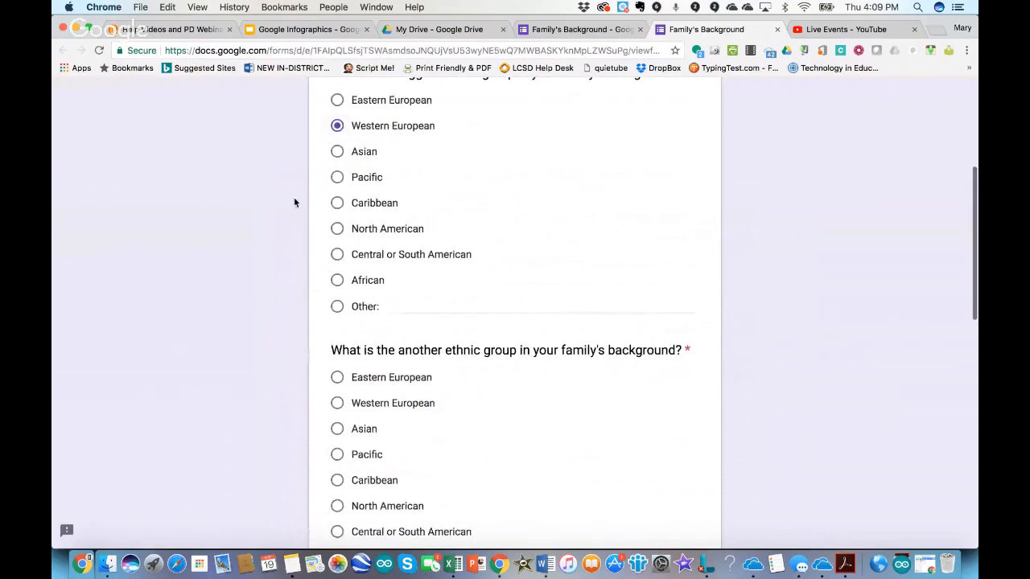
left_click(430, 308)
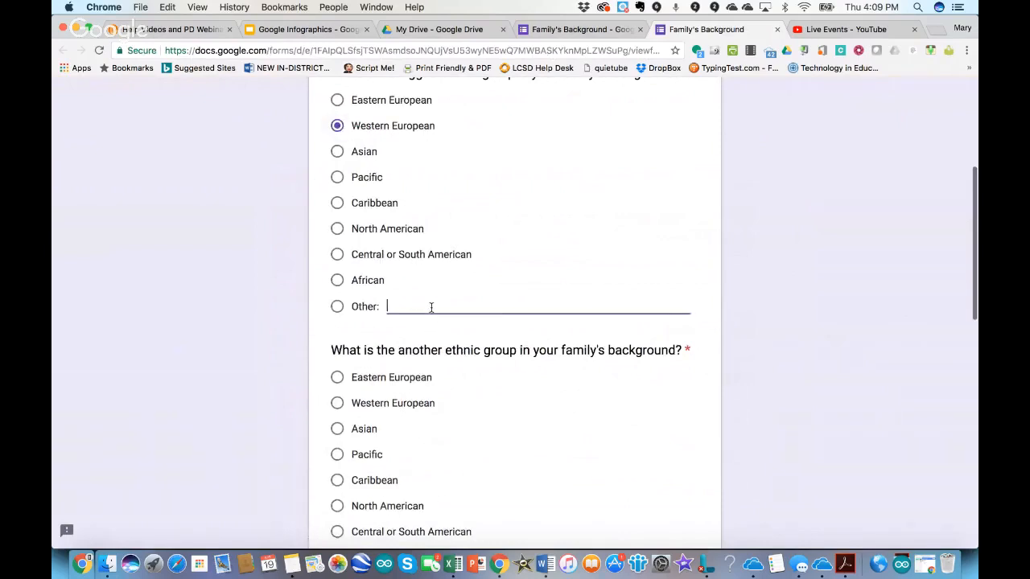
left_click(337, 152)
left_click(338, 125)
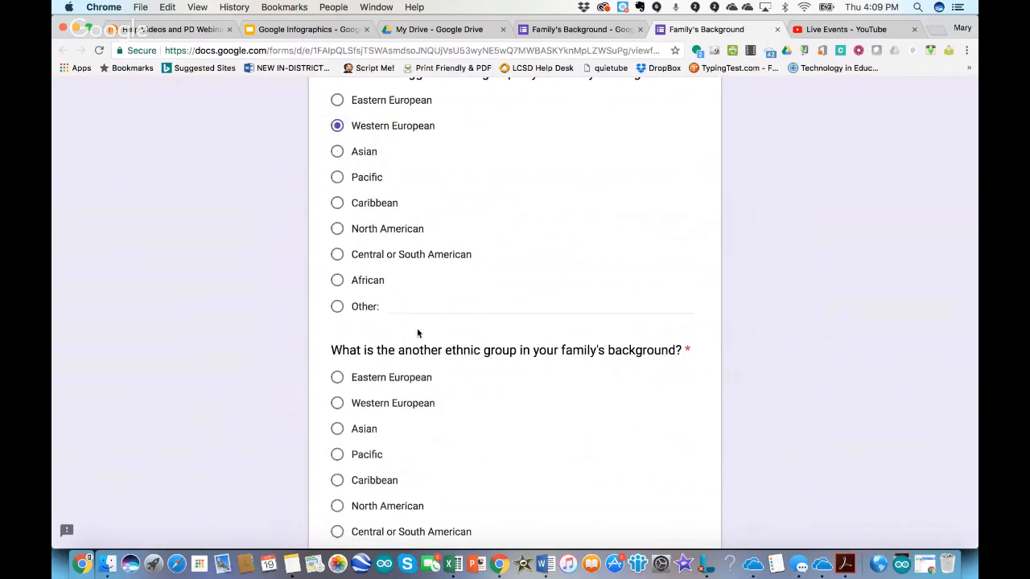
- Answer both of the "another ethnic group" questions in the preview with Caribbean
scroll(477, 360, "down", 3)
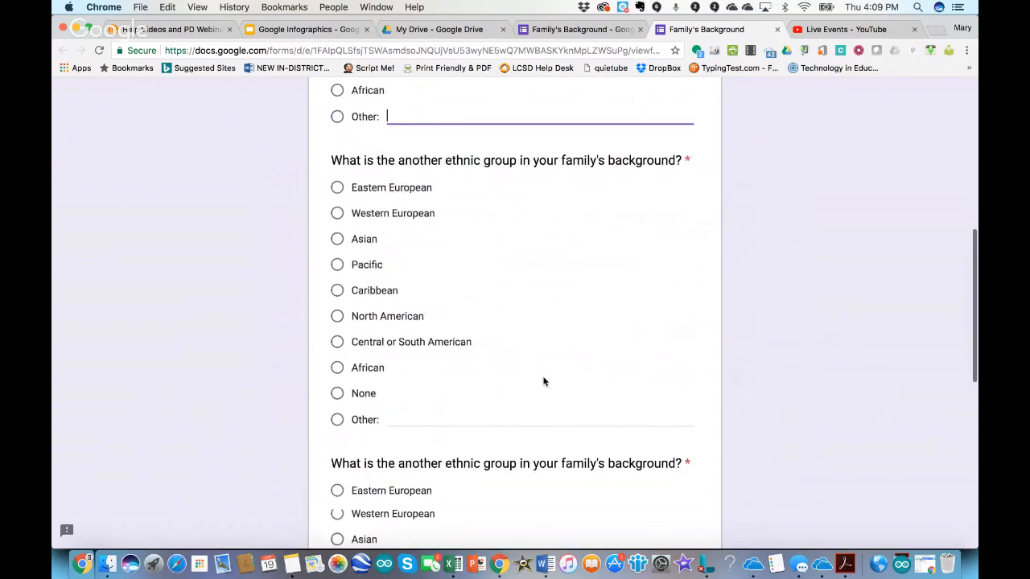
left_click(338, 284)
scroll(361, 356, "down", 4)
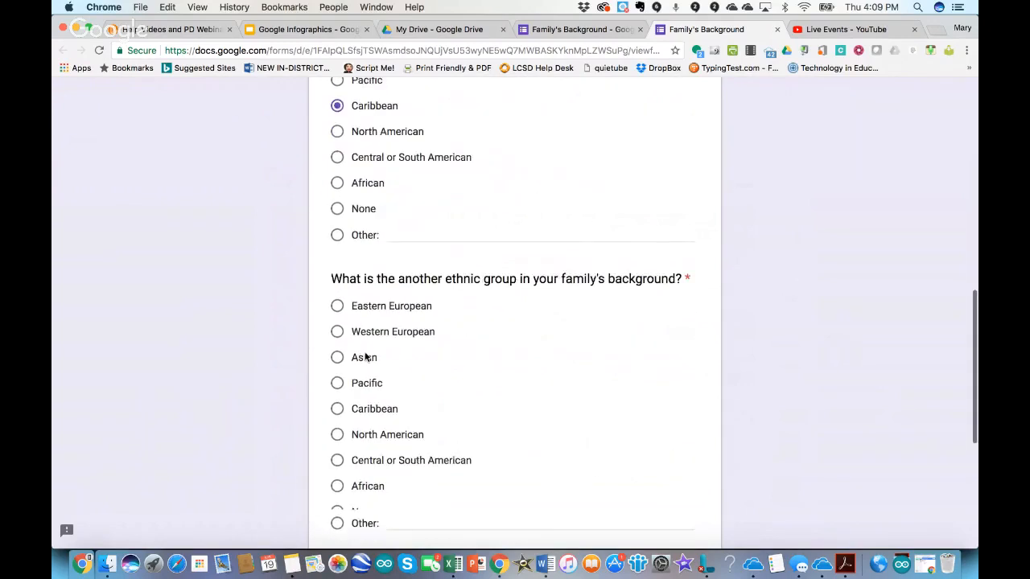
left_click(334, 346)
scroll(477, 340, "down", 3)
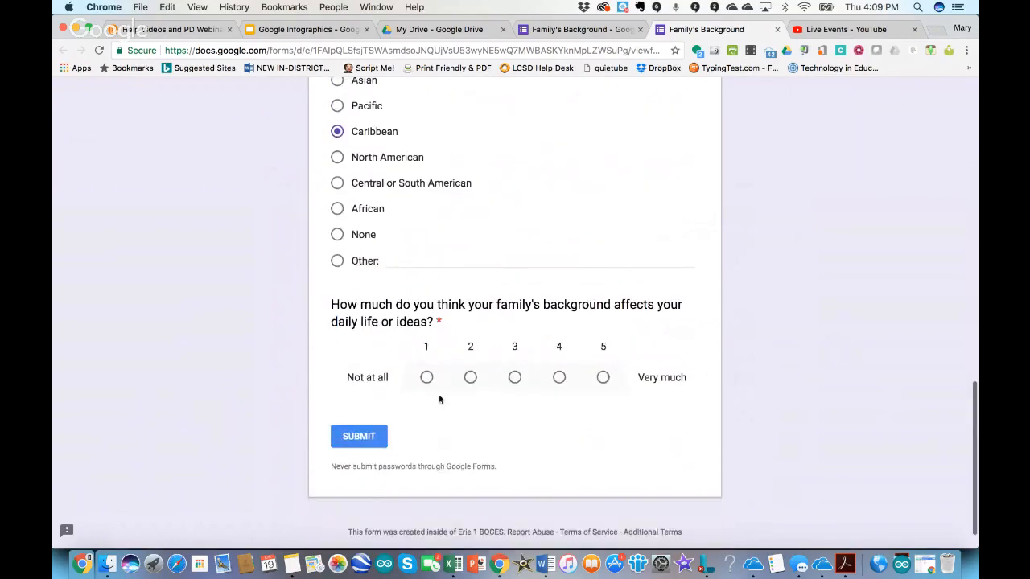
- Try several ratings on the linear scale question and settle on 2
left_click(515, 377)
left_click(603, 377)
left_click(515, 378)
left_click(426, 378)
left_click(470, 377)
- Change the third ethnic group answer to None, submit the test response, and close the preview
scroll(547, 380, "up", 10)
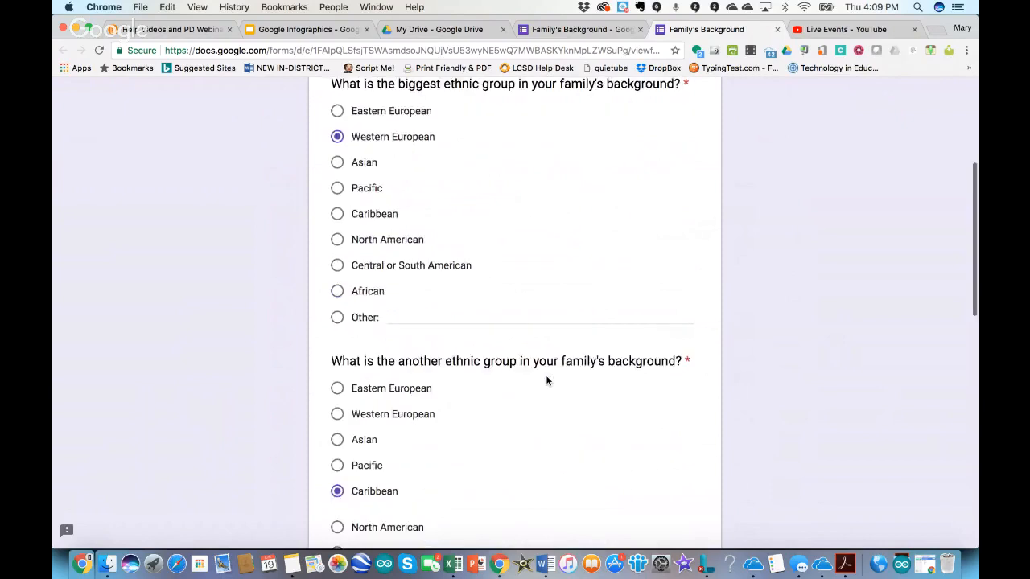
scroll(535, 342, "down", 10)
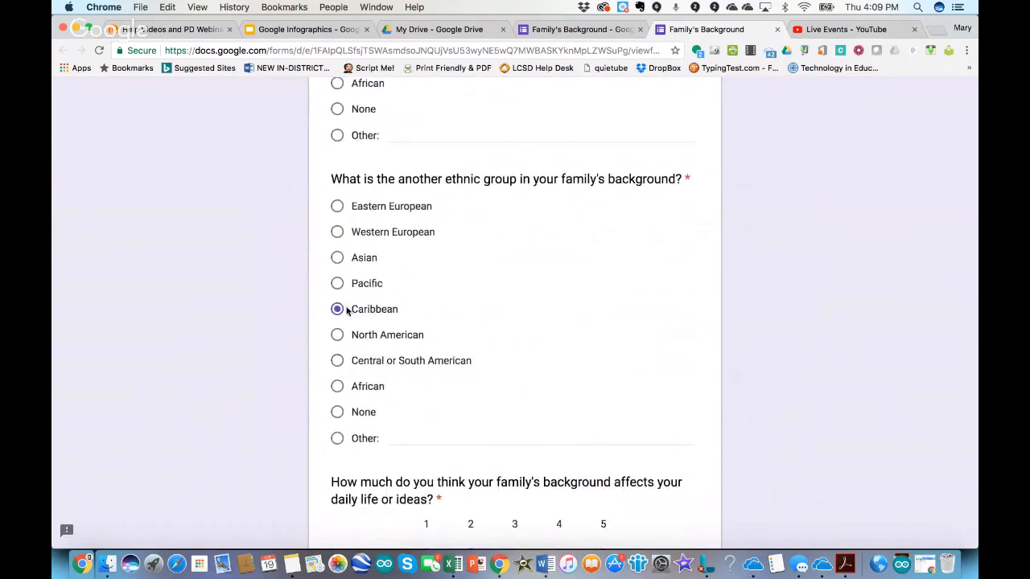
left_click(341, 360)
scroll(361, 361, "down", 3)
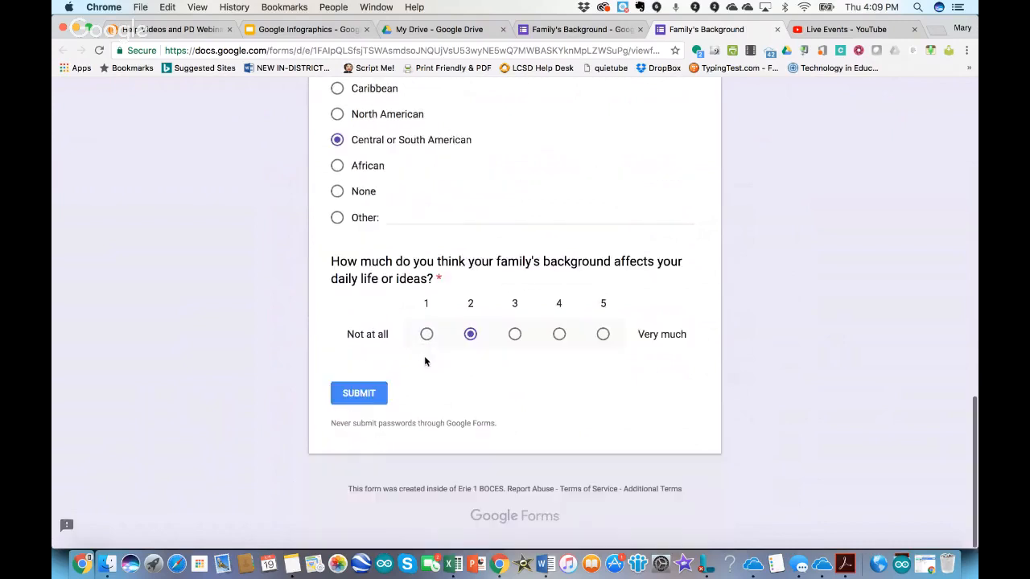
scroll(425, 361, "up", 2)
left_click(337, 285)
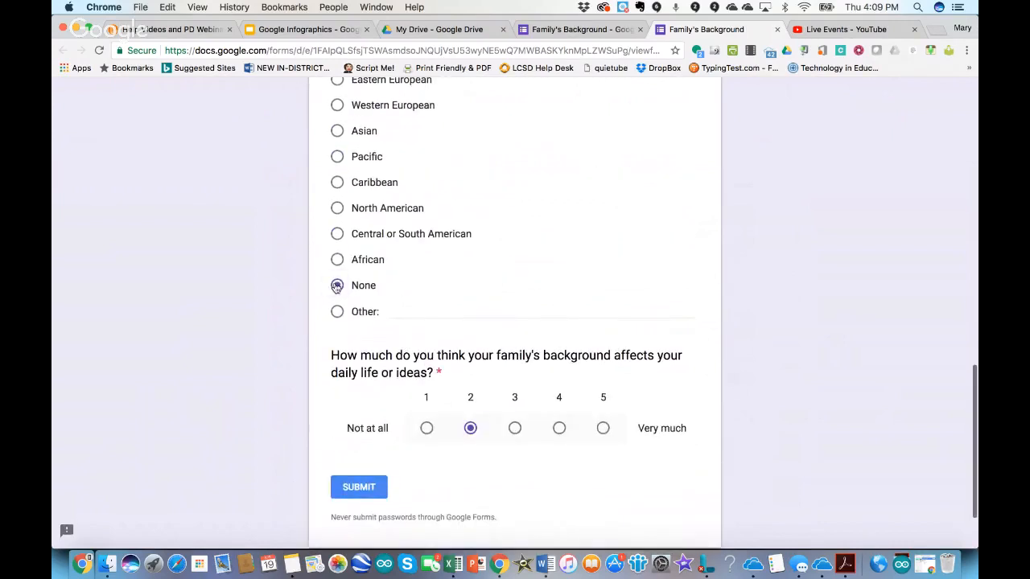
left_click(352, 486)
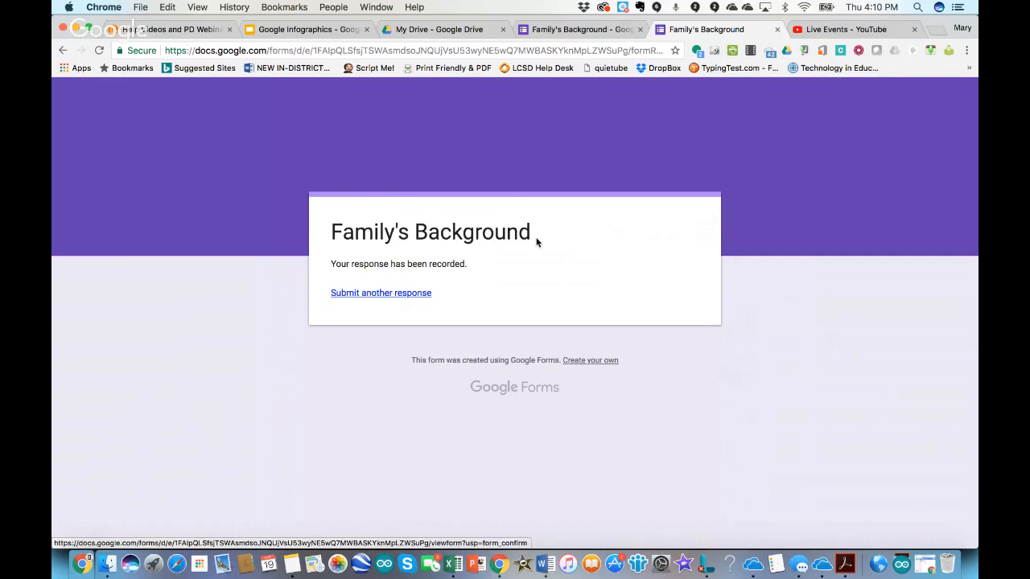
left_click(778, 31)
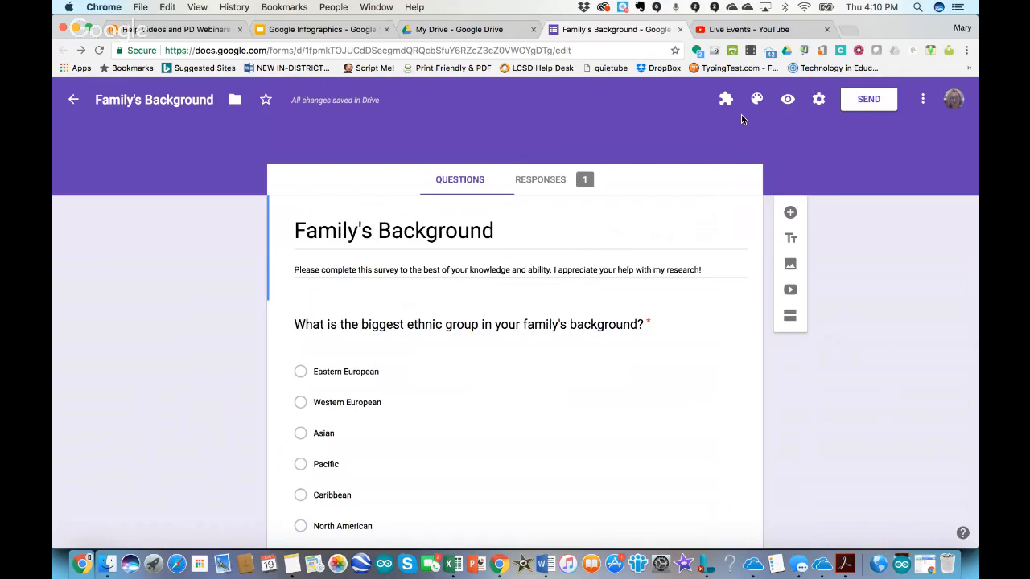
- Open the form settings and remove the restriction to Erie 1 BOCES users
left_click(818, 99)
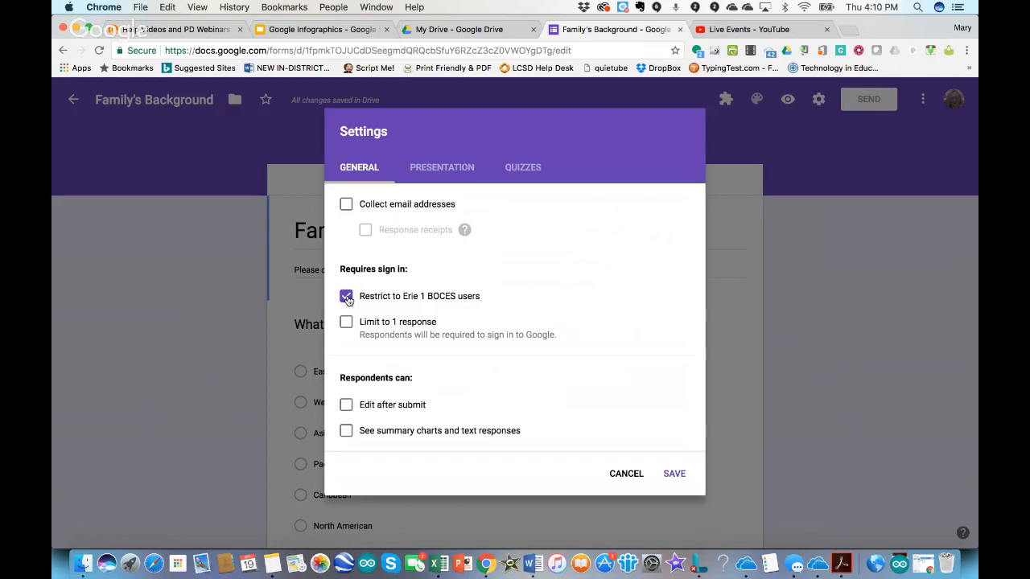
left_click(346, 297)
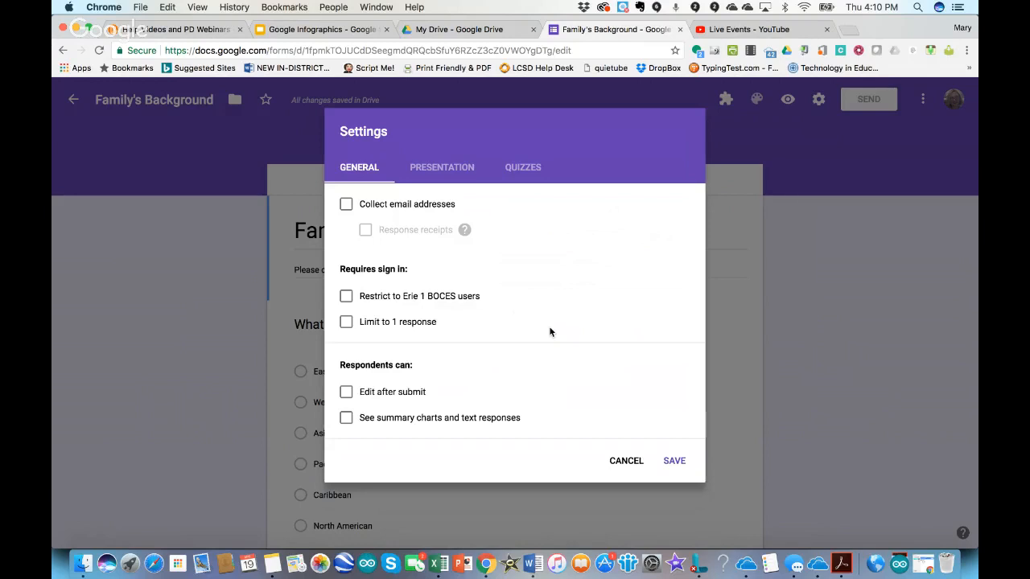
- Try the "Limit to 1 response" and "Collect email addresses" options, switching each on and off
left_click(346, 323)
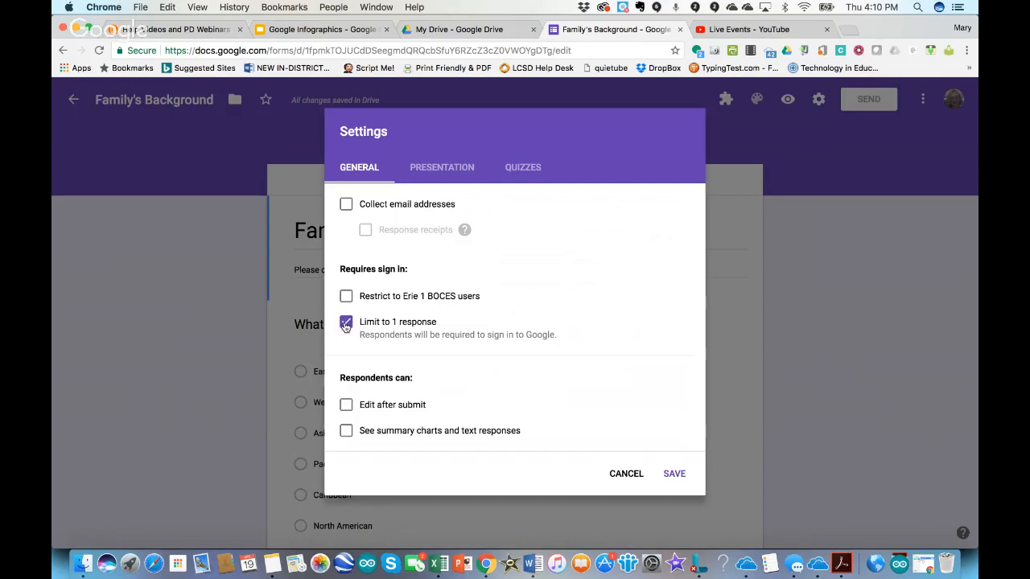
left_click(346, 324)
left_click(347, 206)
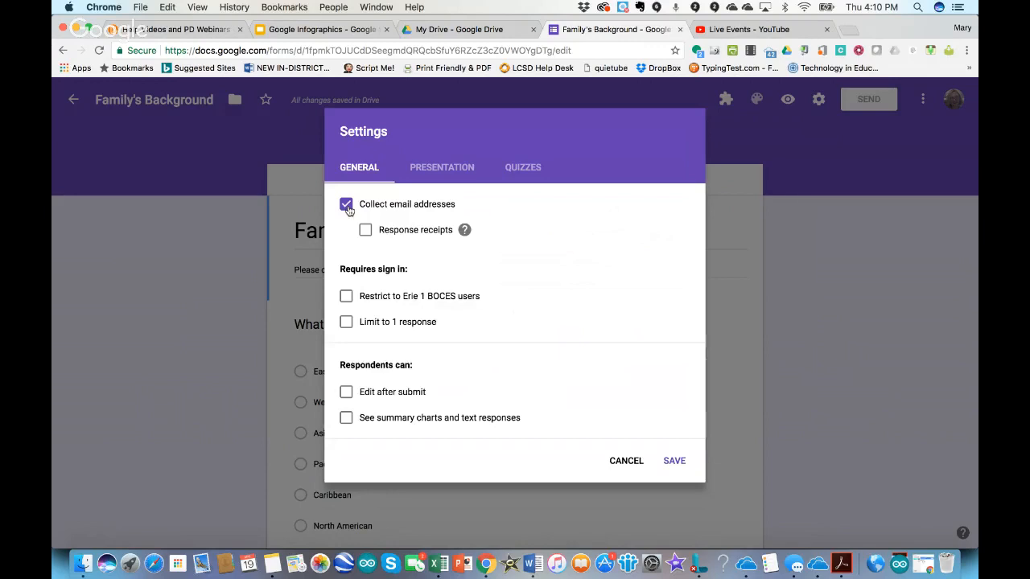
left_click(347, 207)
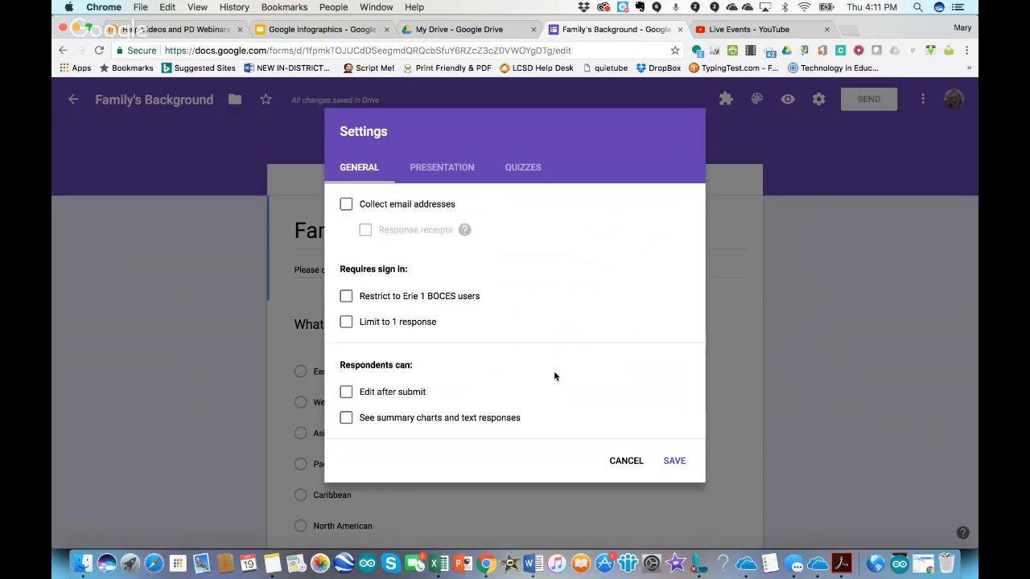
- Allow respondents to edit after submitting and to see summary charts and text responses
left_click(346, 393)
left_click(346, 420)
- Set the form's confirmation message to "Thank you!" in the presentation settings
left_click(451, 171)
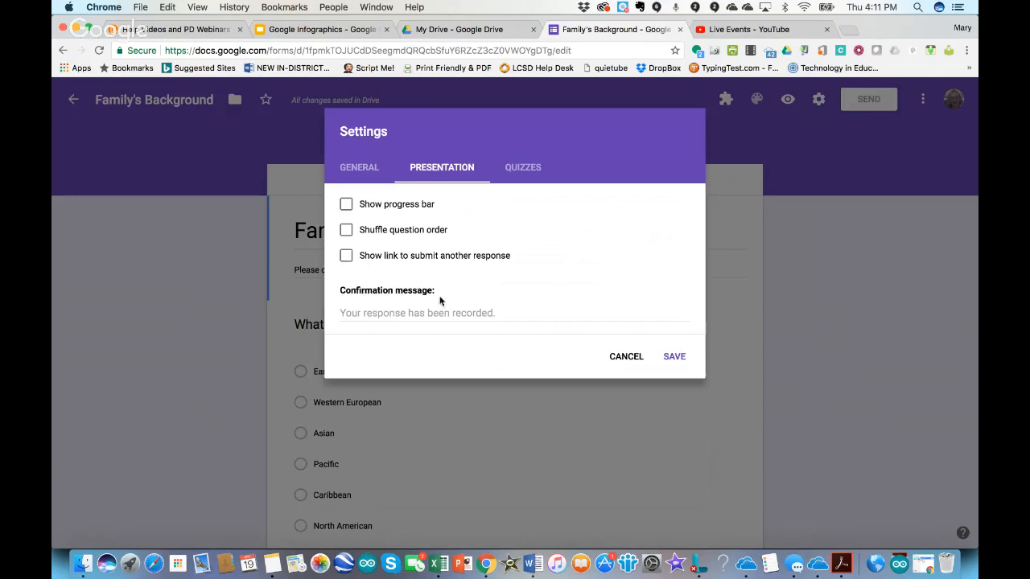
left_click(419, 314)
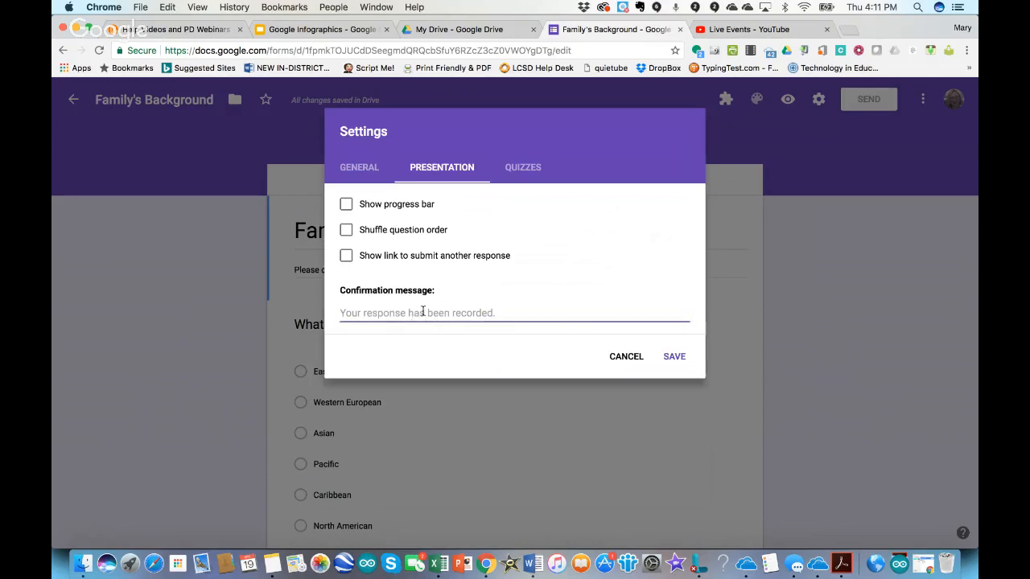
type("Thank ")
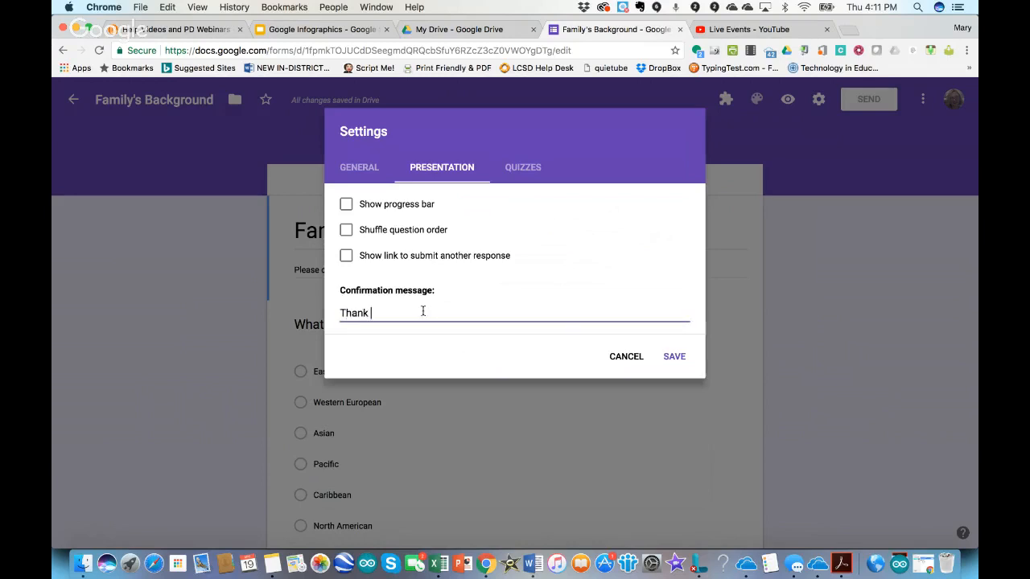
type("you!")
- Check the quiz and general settings, and save the form settings
left_click(529, 169)
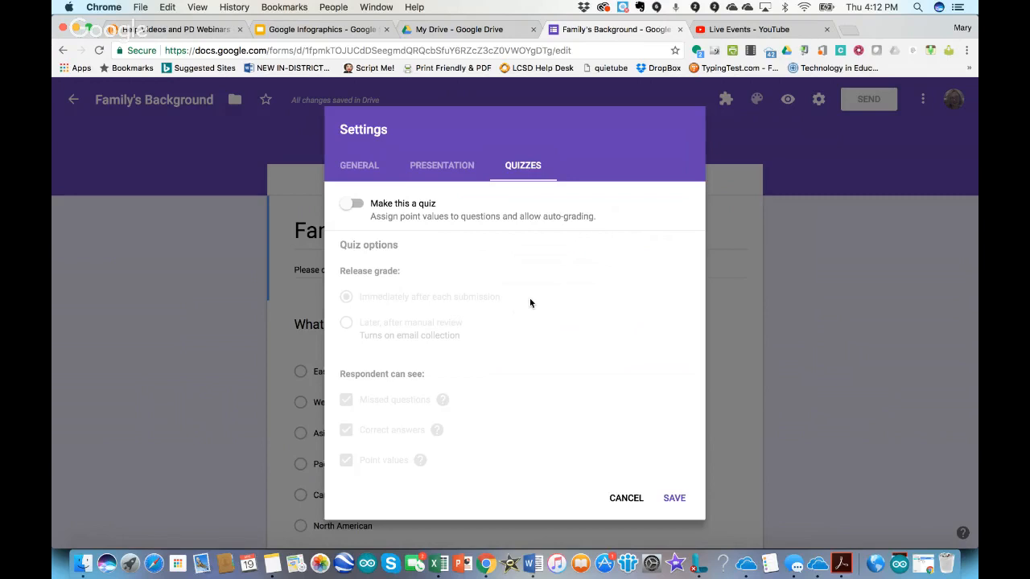
left_click(359, 166)
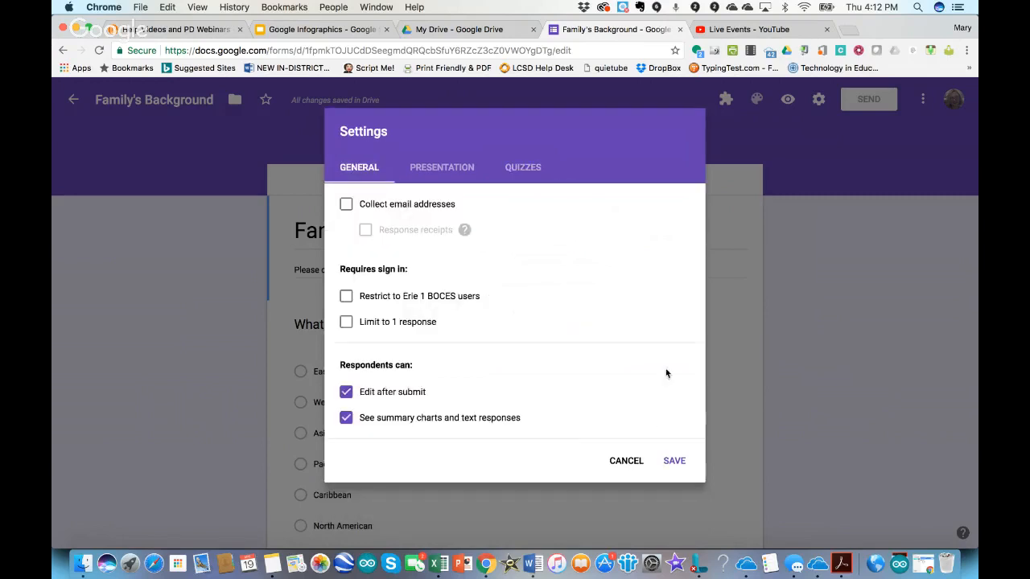
left_click(676, 461)
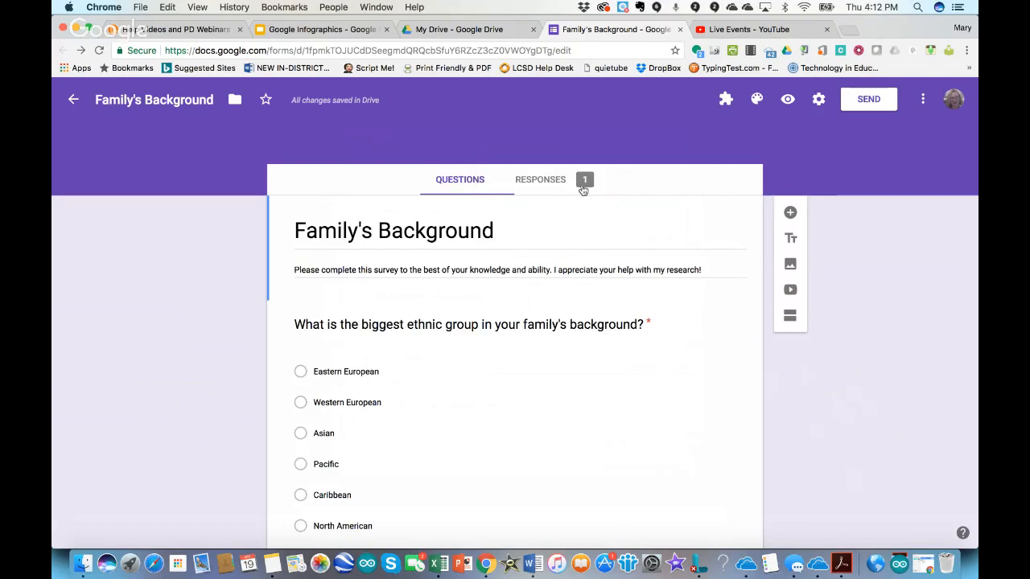
- Review the summary charts of the survey's responses for the ethnic group questions
left_click(557, 186)
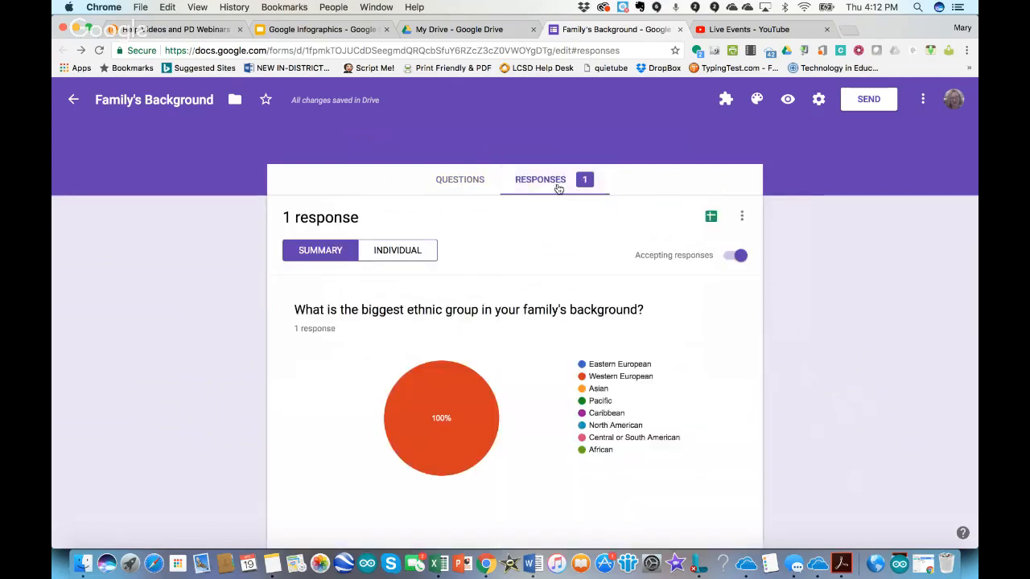
scroll(601, 322, "down", 5)
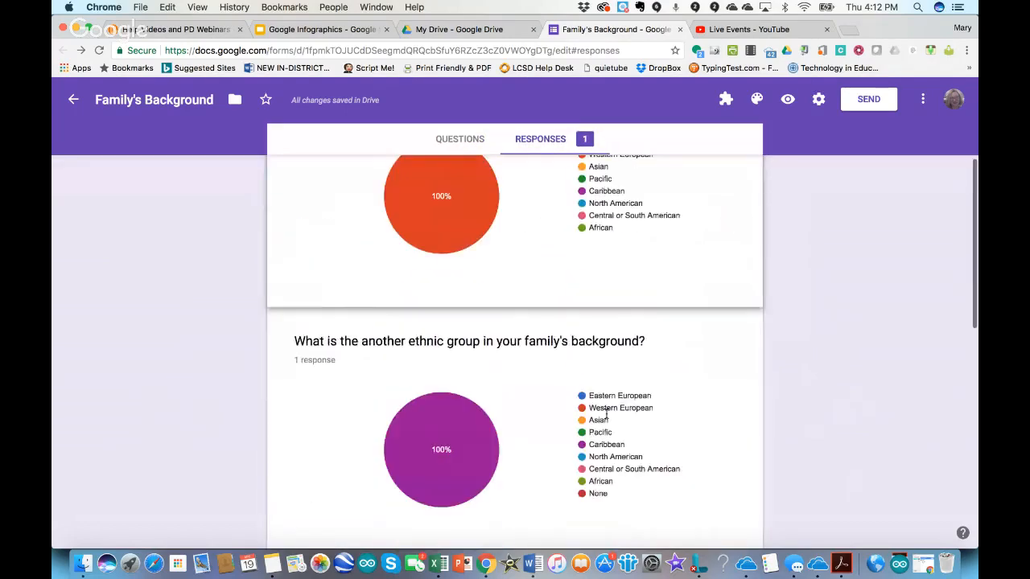
scroll(606, 413, "down", 2)
scroll(606, 414, "up", 5)
scroll(607, 414, "up", 5)
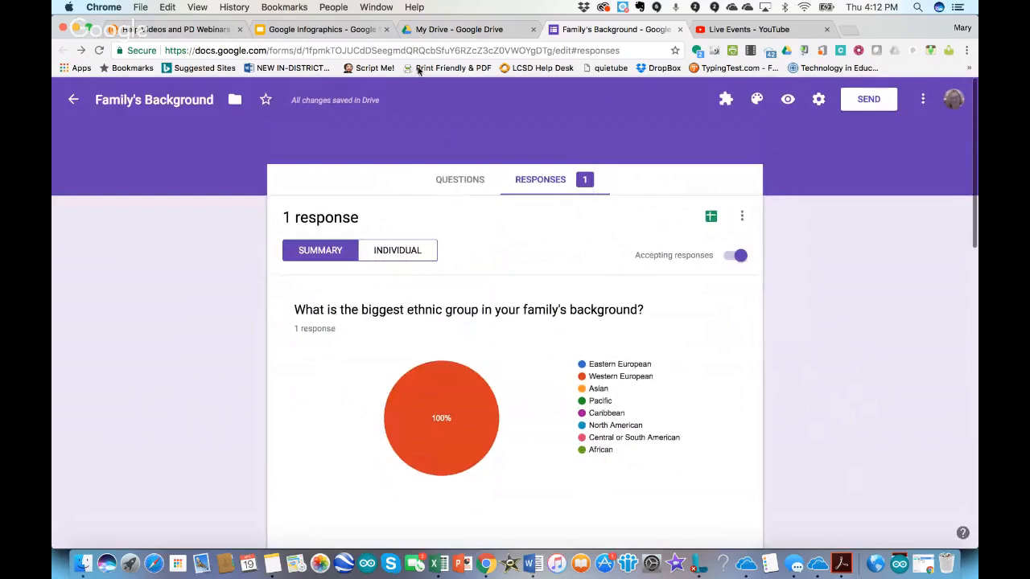
- Check the "Gathering Data" slide in the Google Infographics presentation and return to the form's responses
left_click(439, 31)
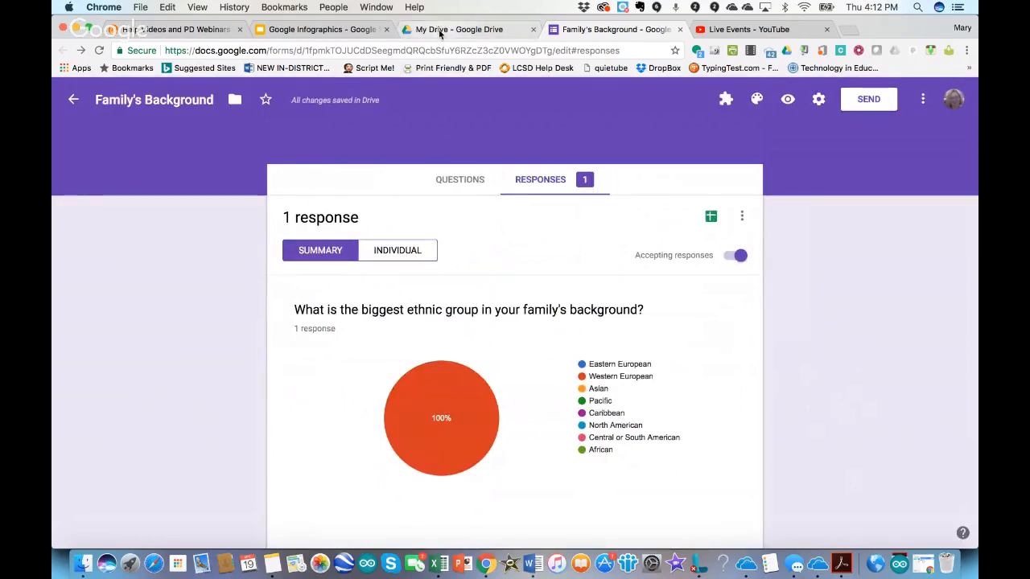
left_click(294, 30)
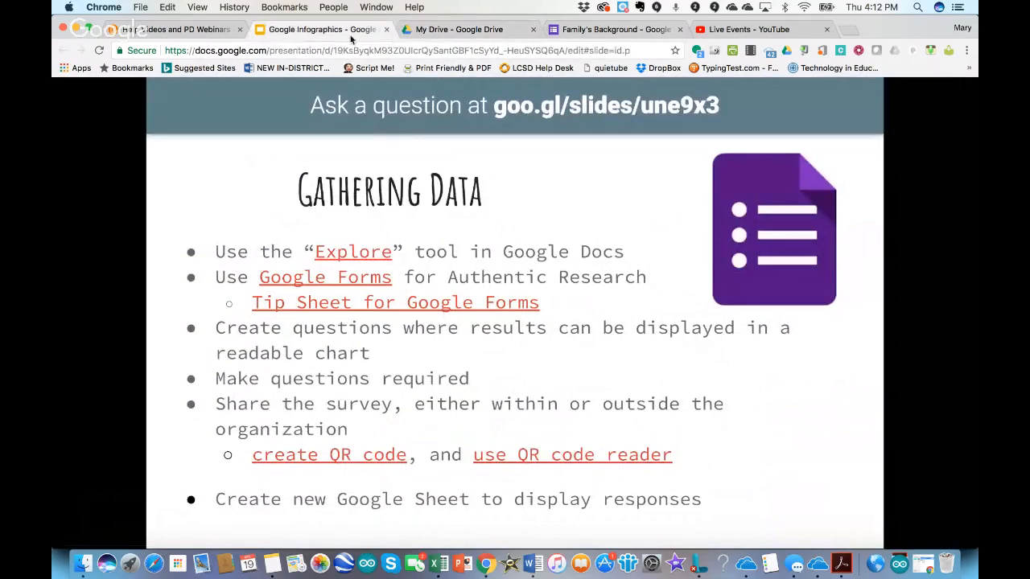
left_click(595, 29)
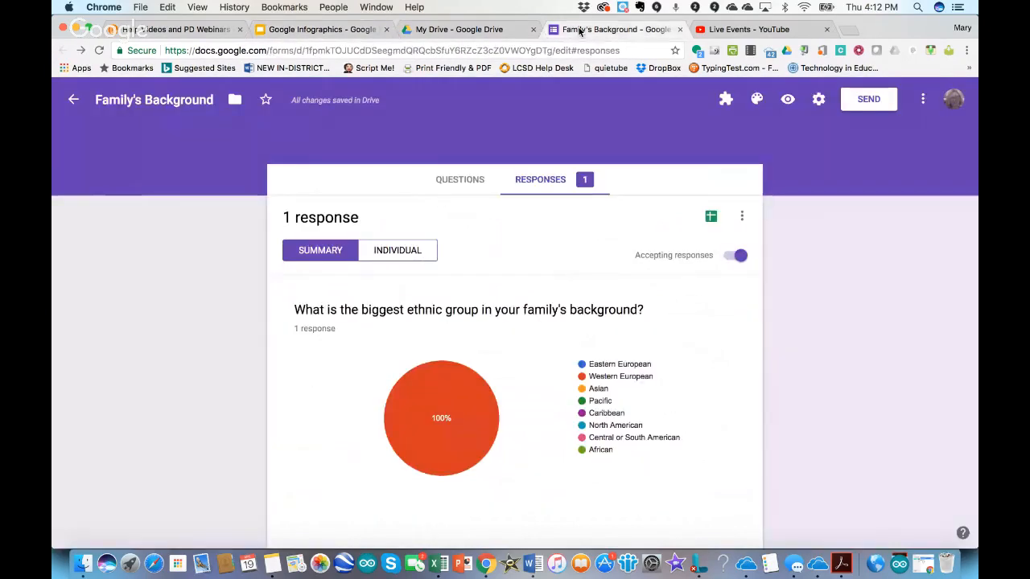
- Open the live Family's Background form, select its web address, and return to the form editor
left_click(789, 99)
left_click(592, 51)
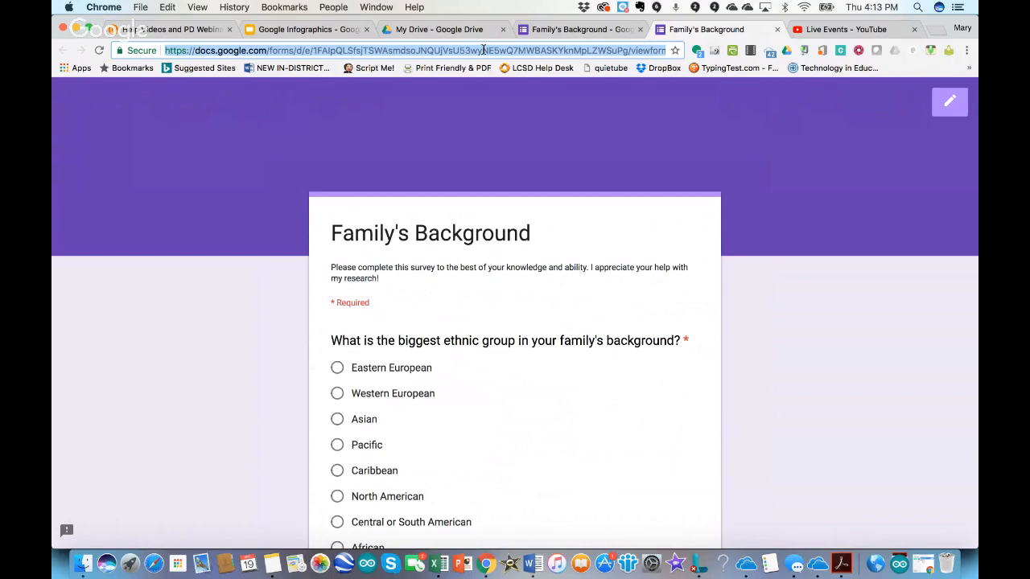
left_click(557, 31)
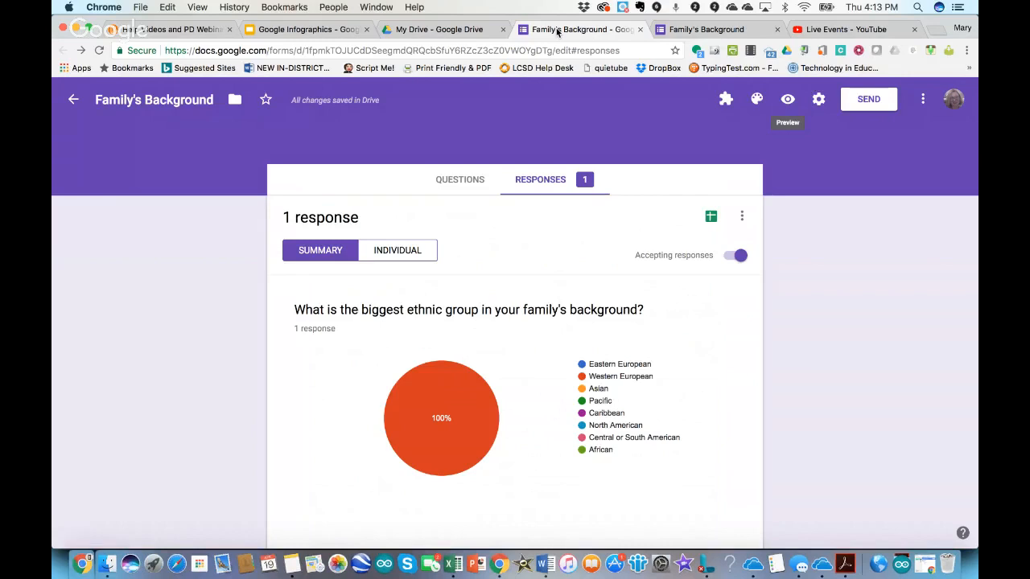
- Review the form's sharing options, including the full link, the shortened URL and the embed HTML, and close them without sending
left_click(871, 100)
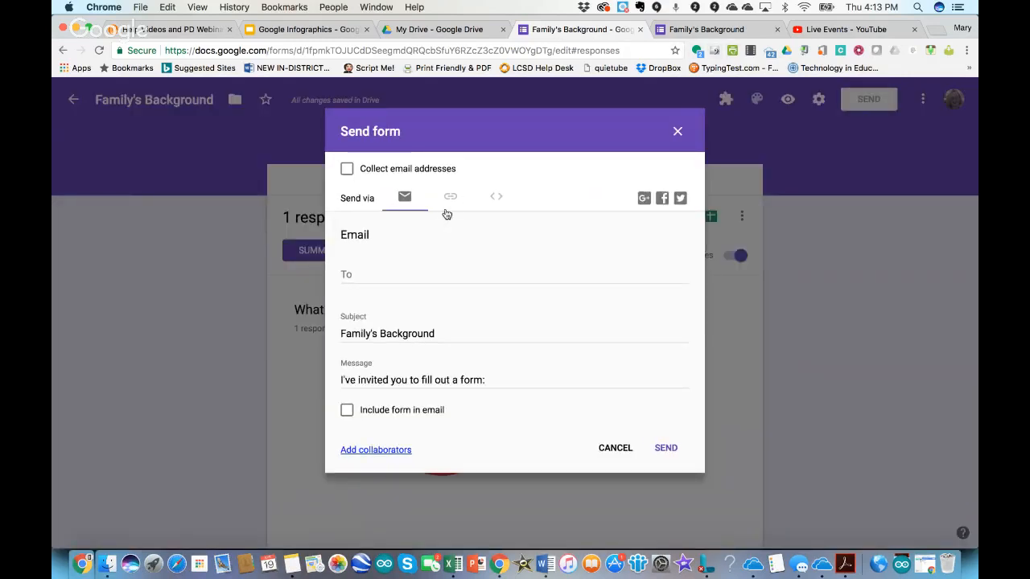
left_click(450, 201)
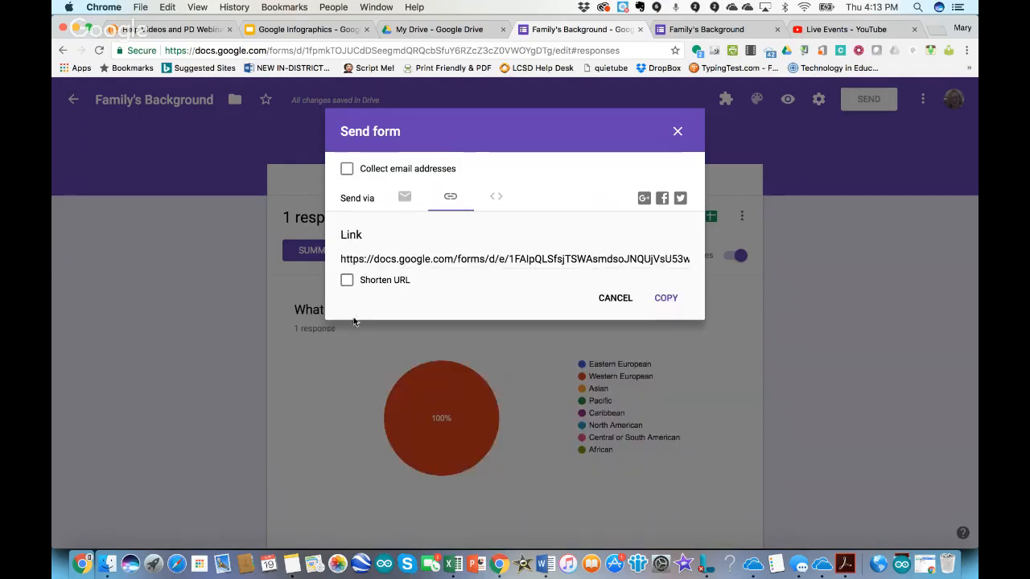
left_click(347, 279)
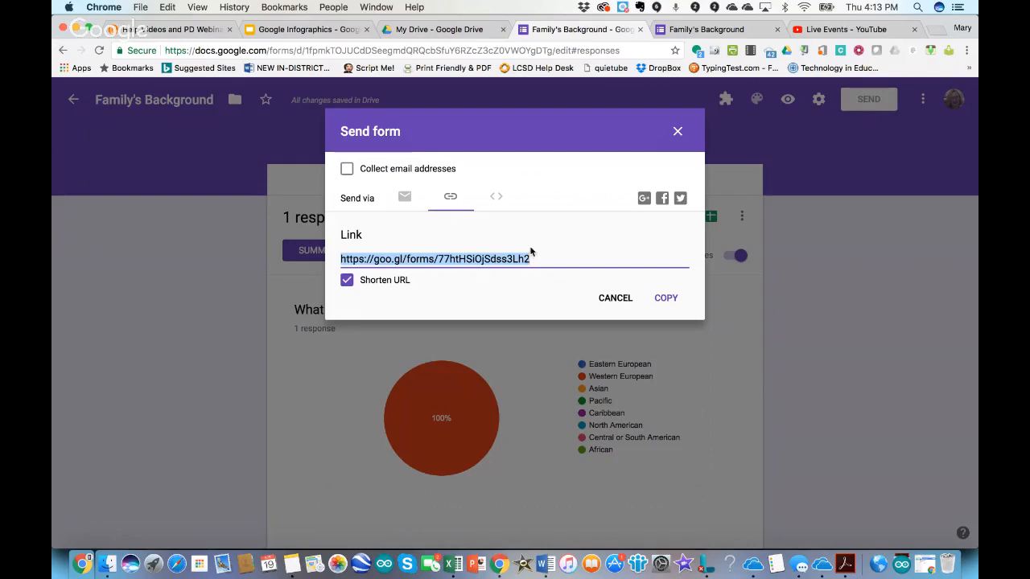
left_click(495, 201)
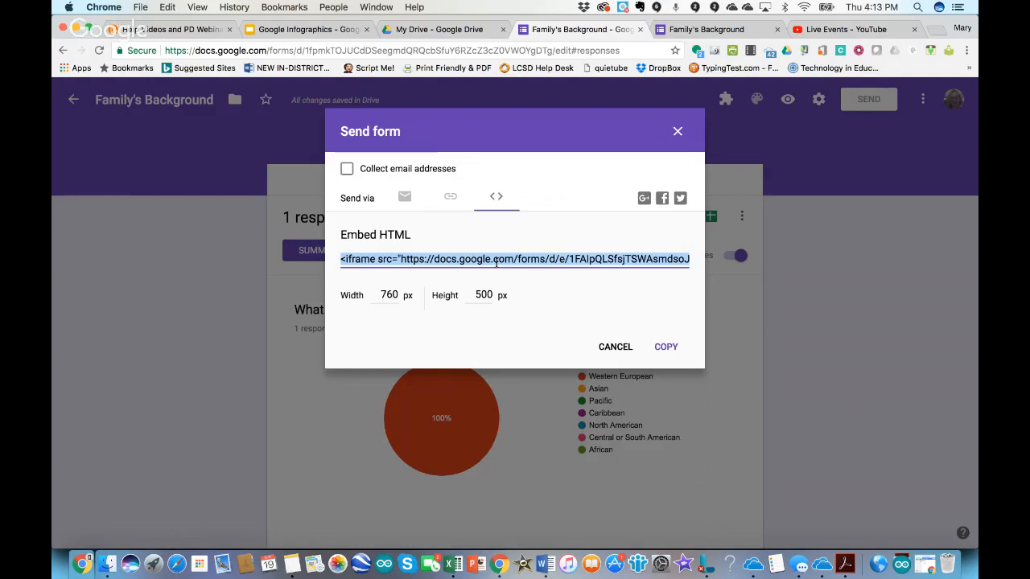
left_click(451, 198)
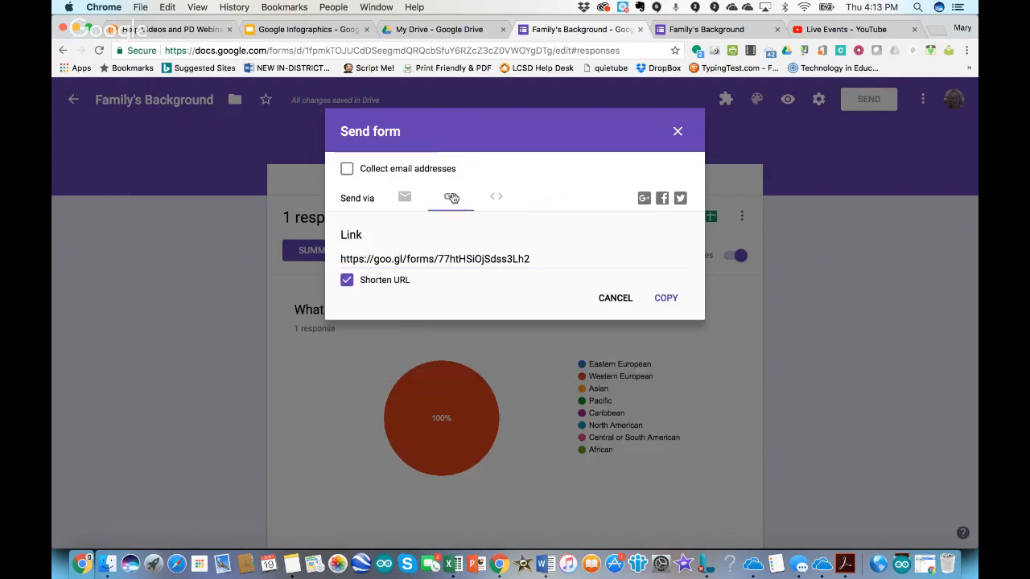
left_click(347, 280)
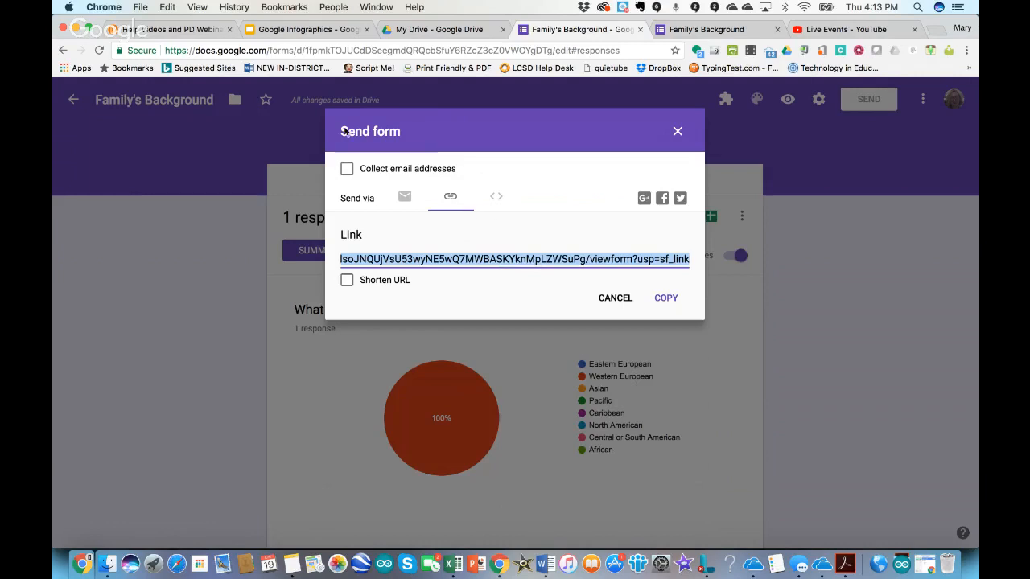
left_click(676, 131)
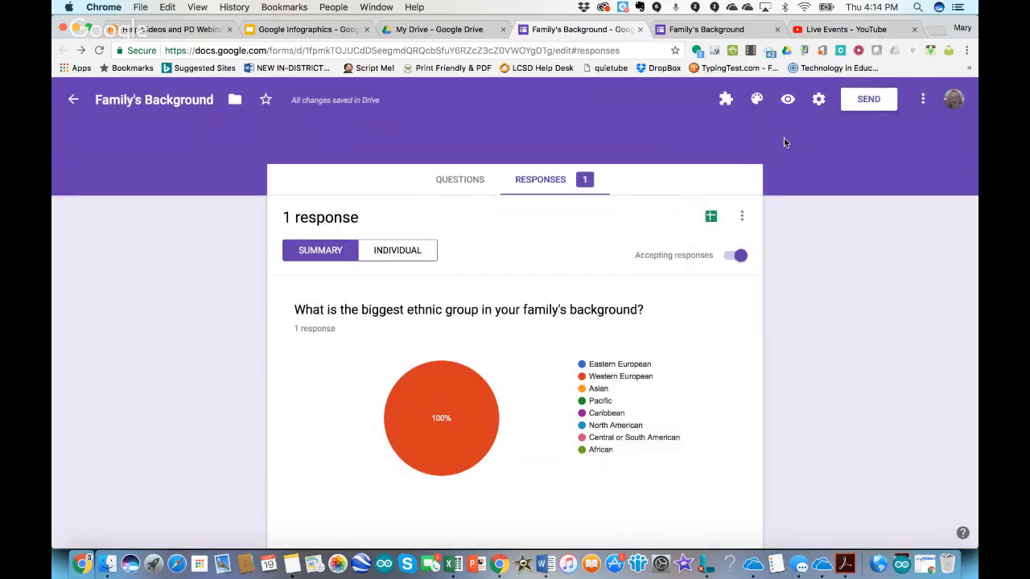
- Check the QuickMark QR Code Extension page through the "create QR code" link on the "Gathering Data" slide
left_click(706, 29)
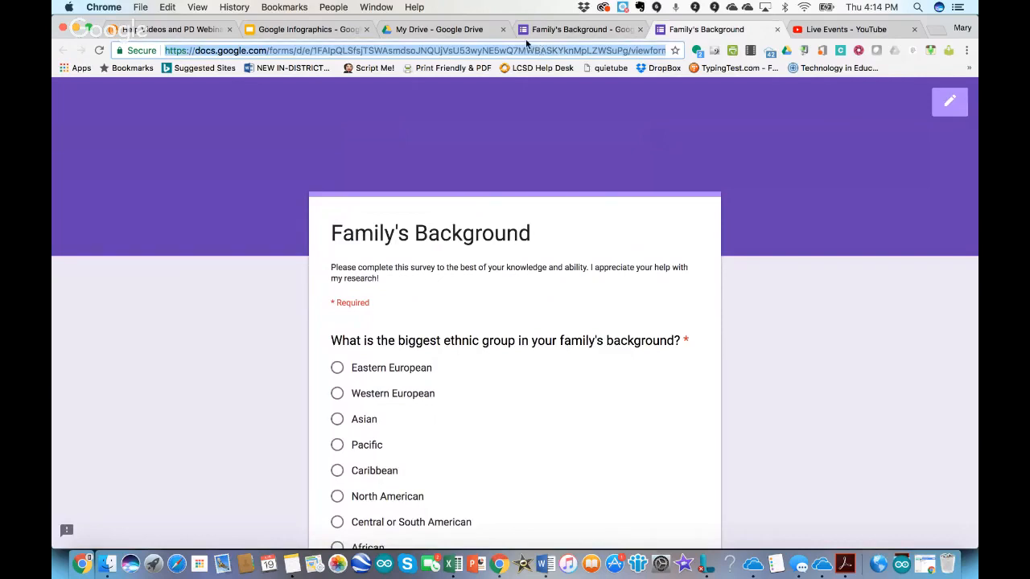
left_click(300, 30)
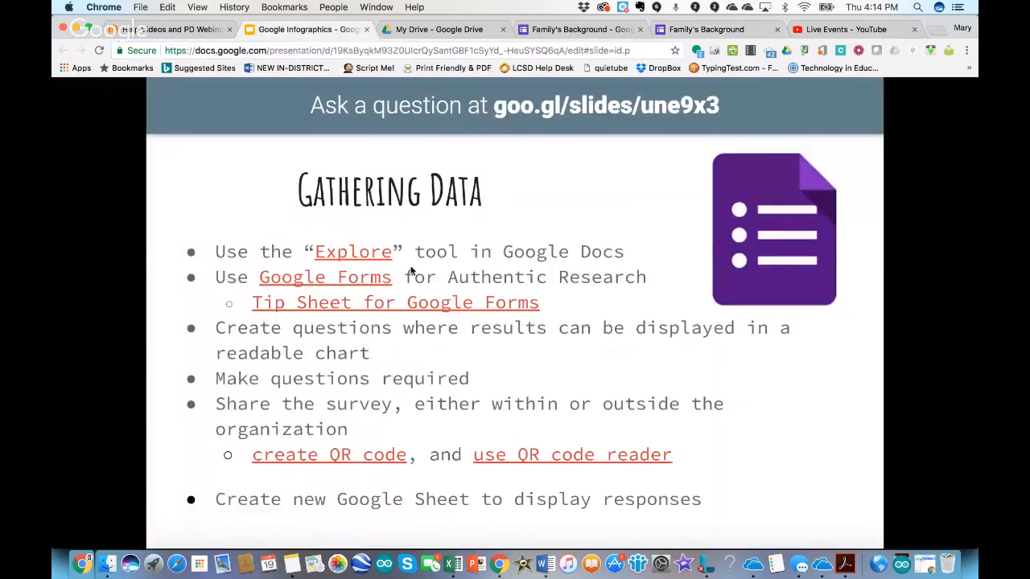
left_click(326, 457)
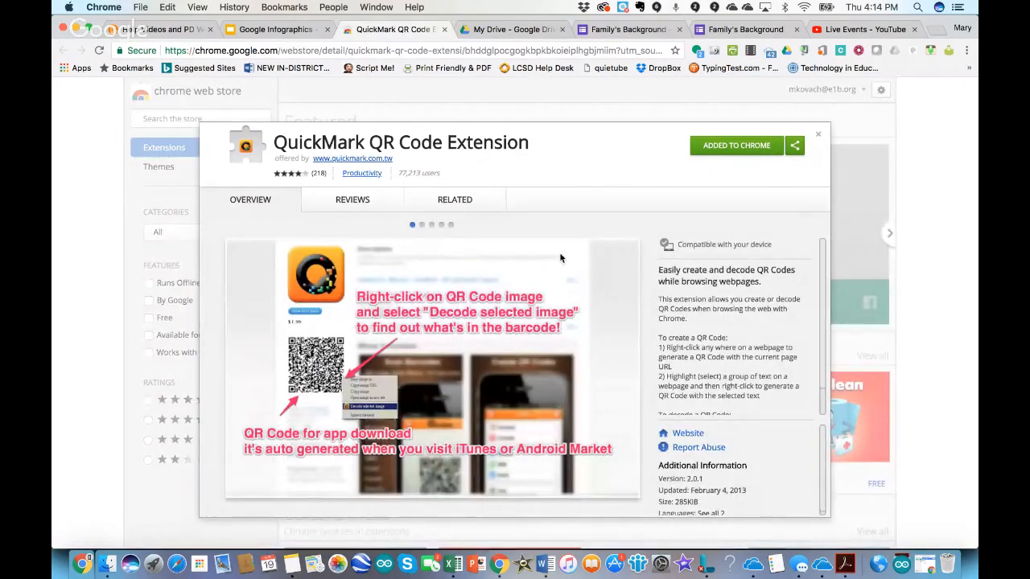
left_click(444, 31)
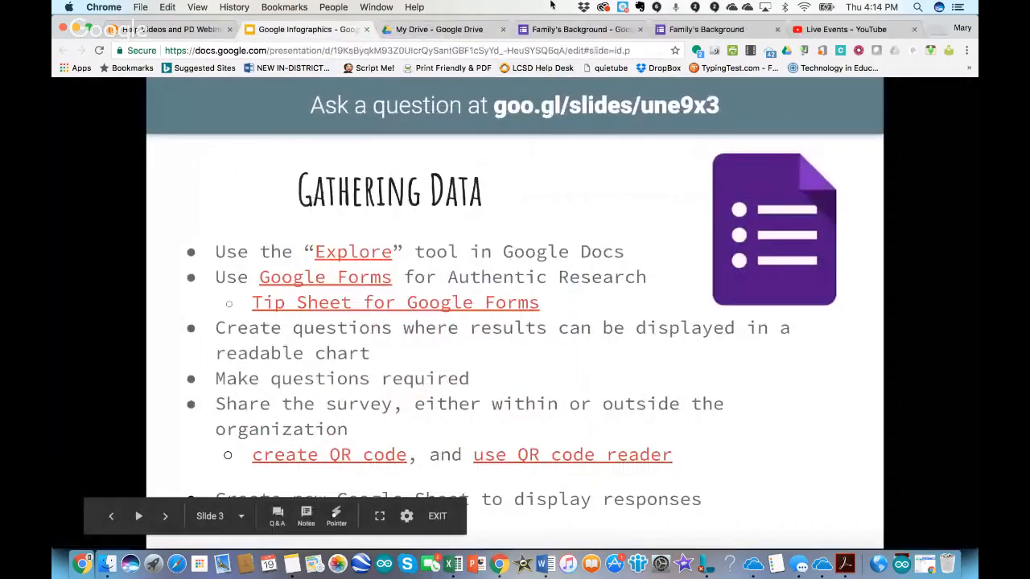
- Encode the live Family's Background form's URL as a QR code, view the image's copy option and close the code window
left_click(701, 29)
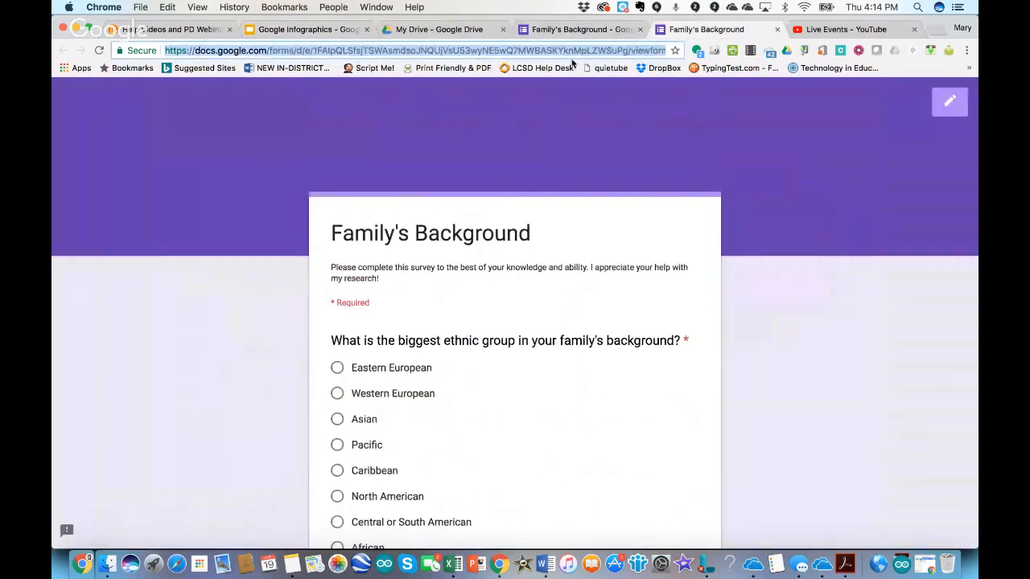
right_click(623, 148)
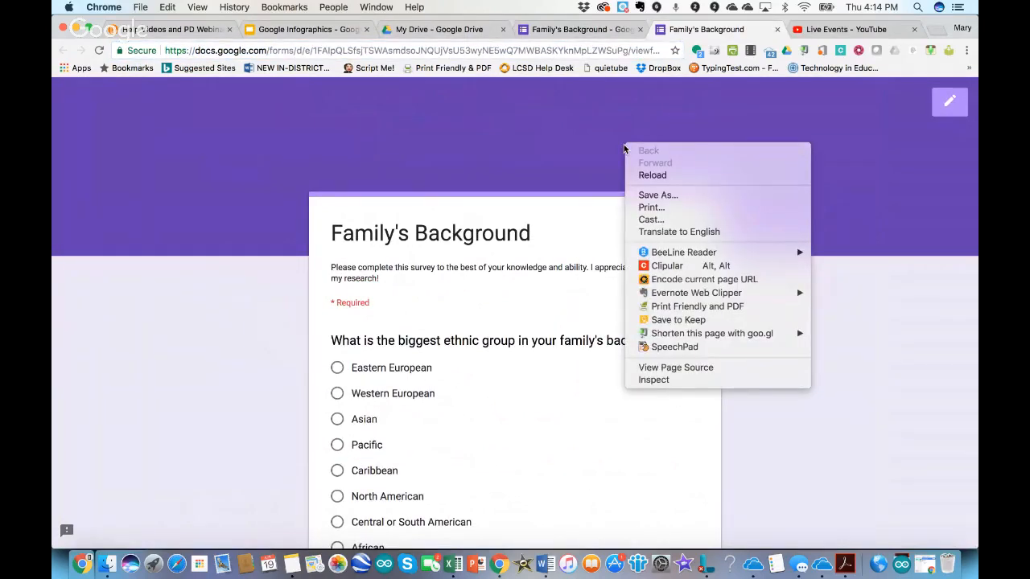
left_click(684, 279)
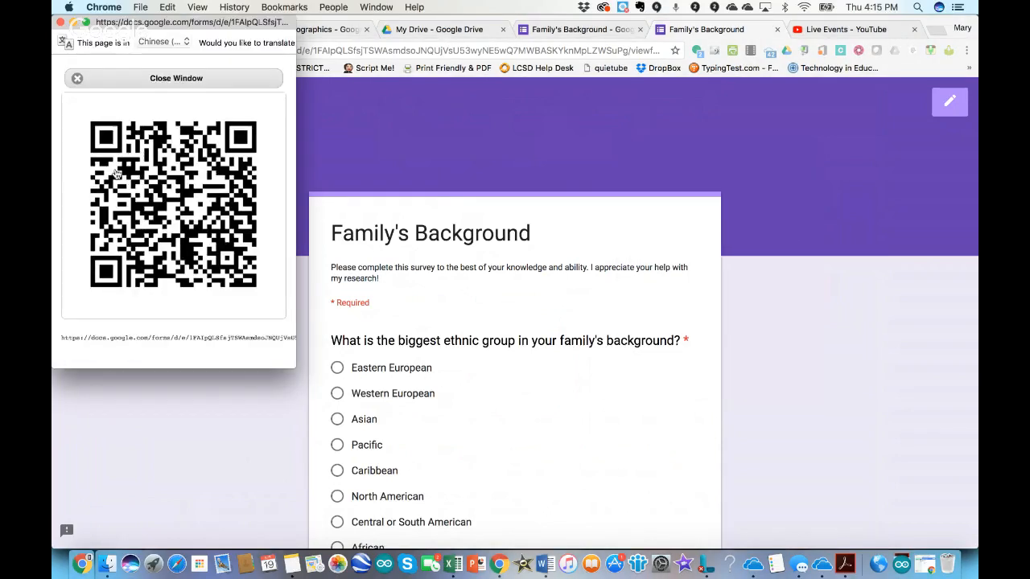
right_click(181, 208)
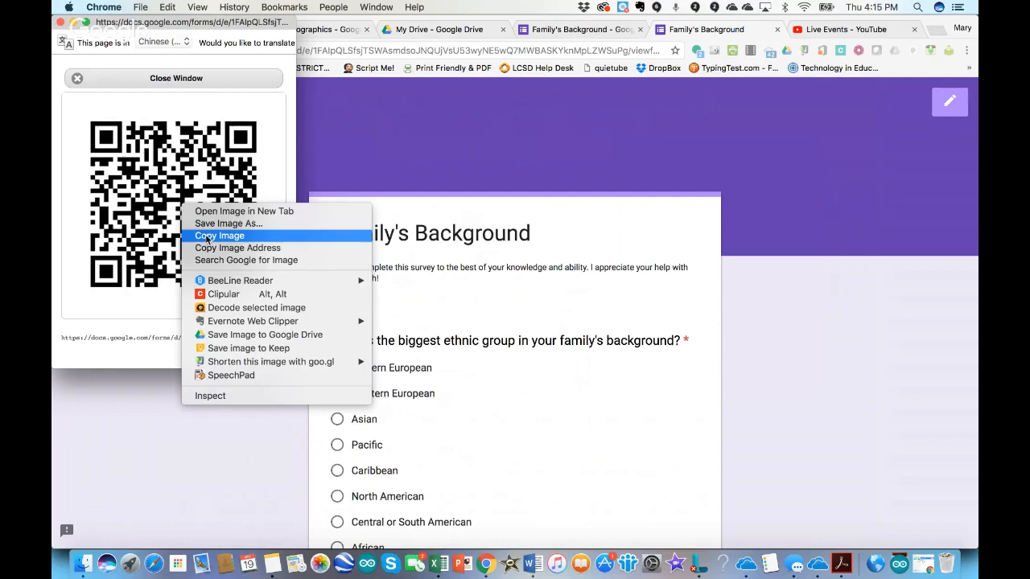
left_click(59, 22)
left_click(60, 21)
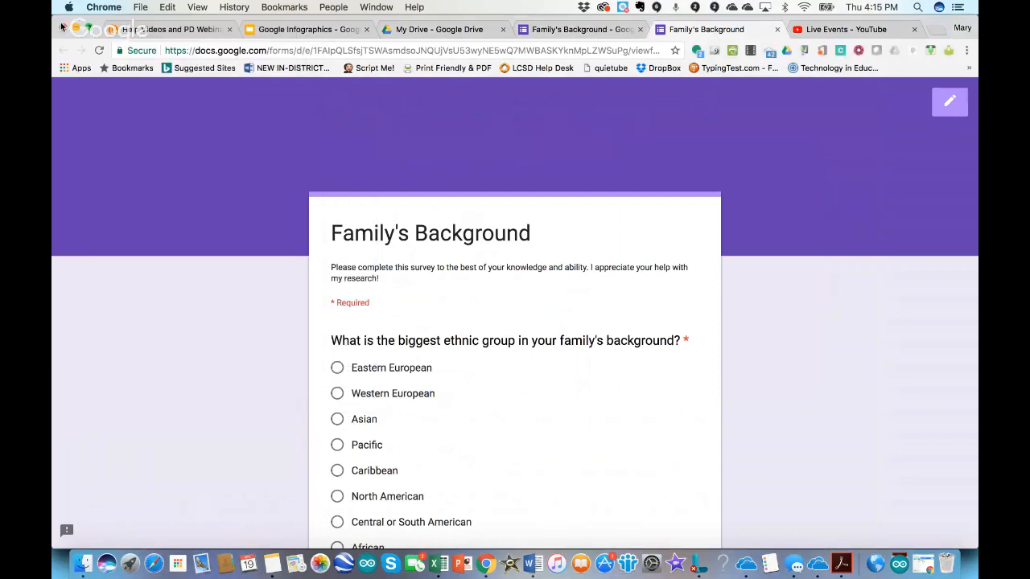
- Examine the ScanQR app page and its related apps through the "use QR code reader" link on the "Gathering Data" slide
left_click(259, 30)
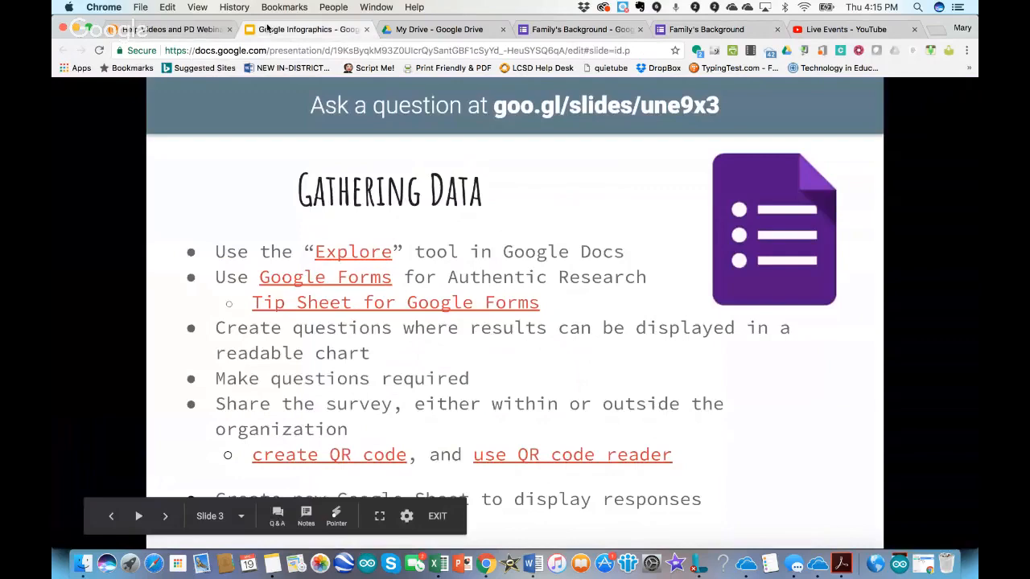
left_click(583, 456)
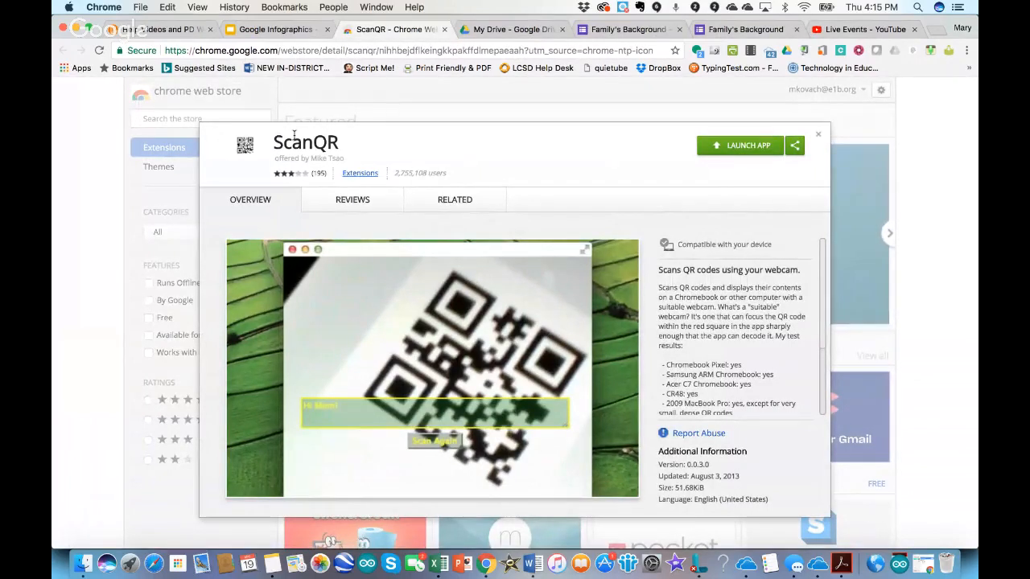
left_click(742, 147)
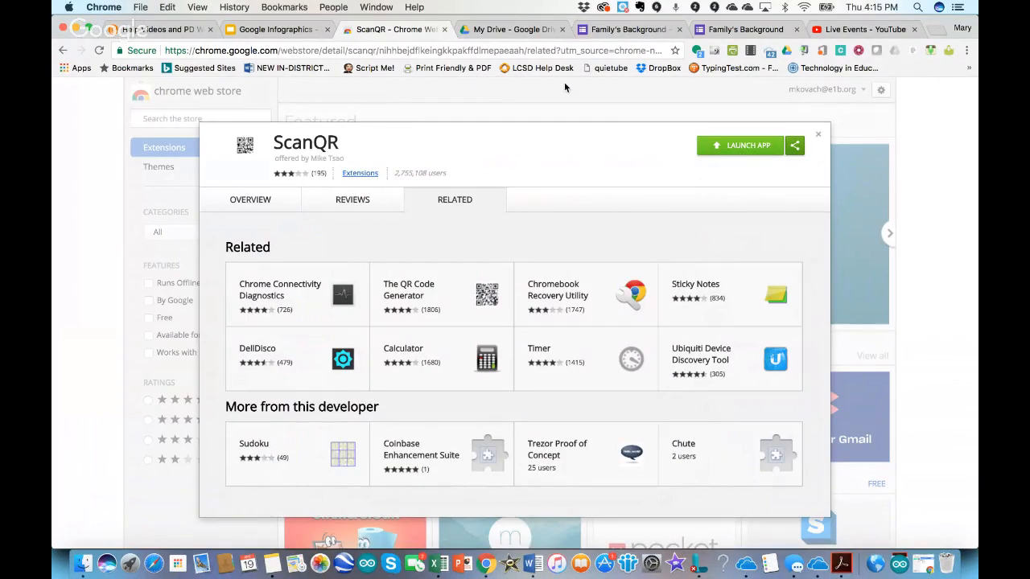
- Submit a survey response with Eastern European, Western European and North American as the ethnic groups and 4 for the daily-life effect
left_click(713, 30)
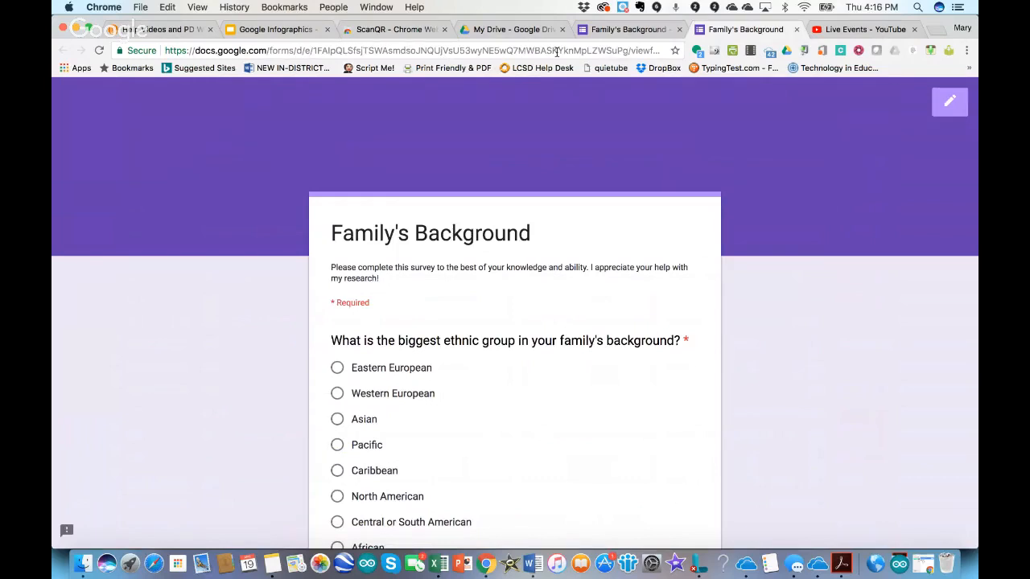
scroll(749, 340, "down", 2)
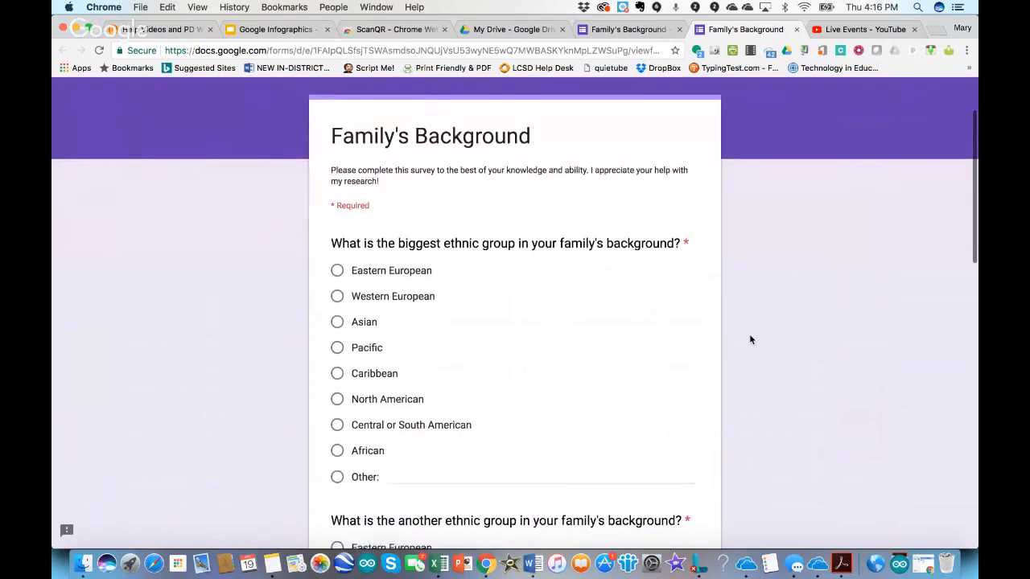
scroll(483, 316, "down", 4)
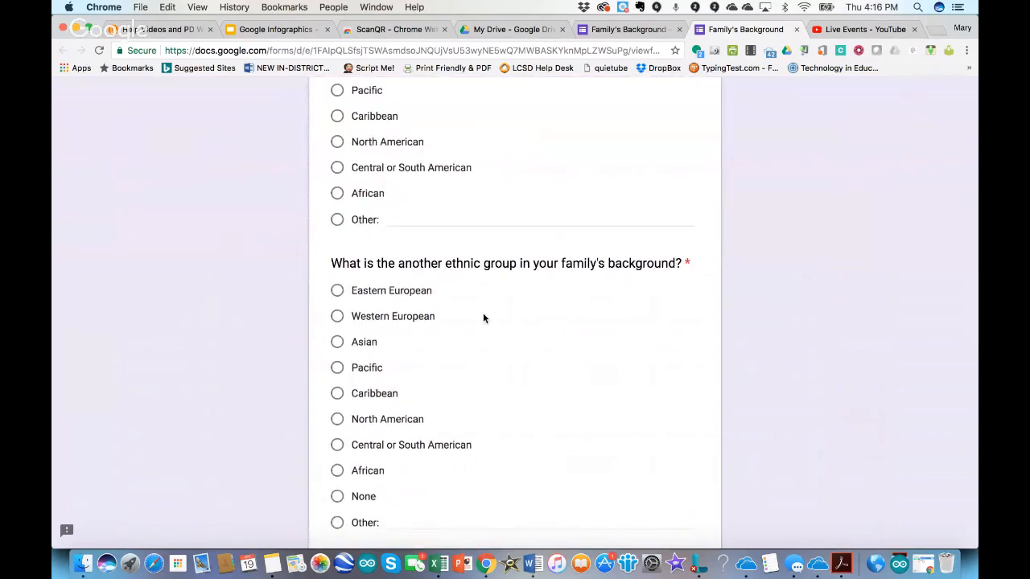
left_click(337, 316)
scroll(453, 350, "down", 5)
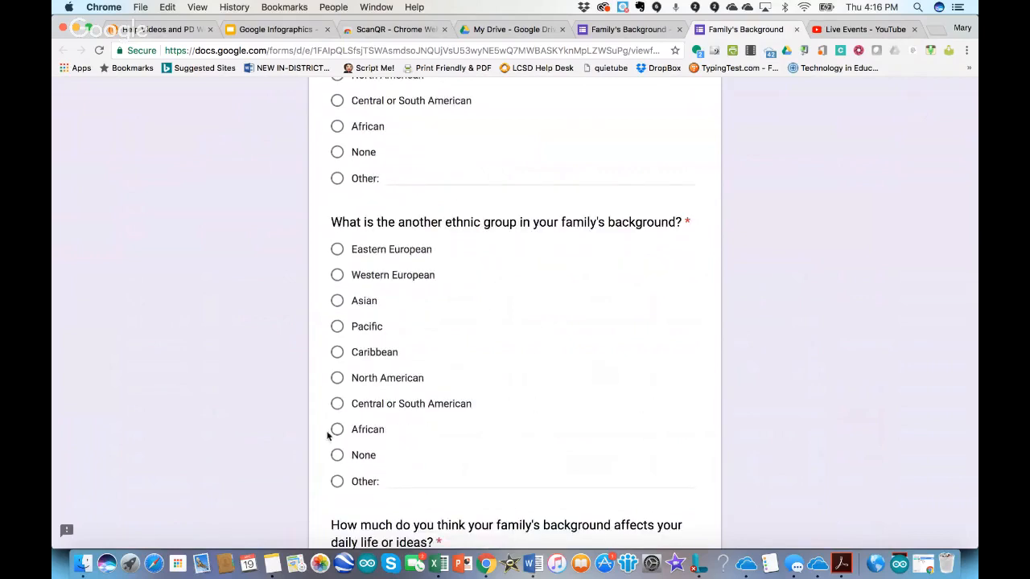
left_click(337, 377)
scroll(488, 362, "down", 1)
scroll(488, 362, "down", 3)
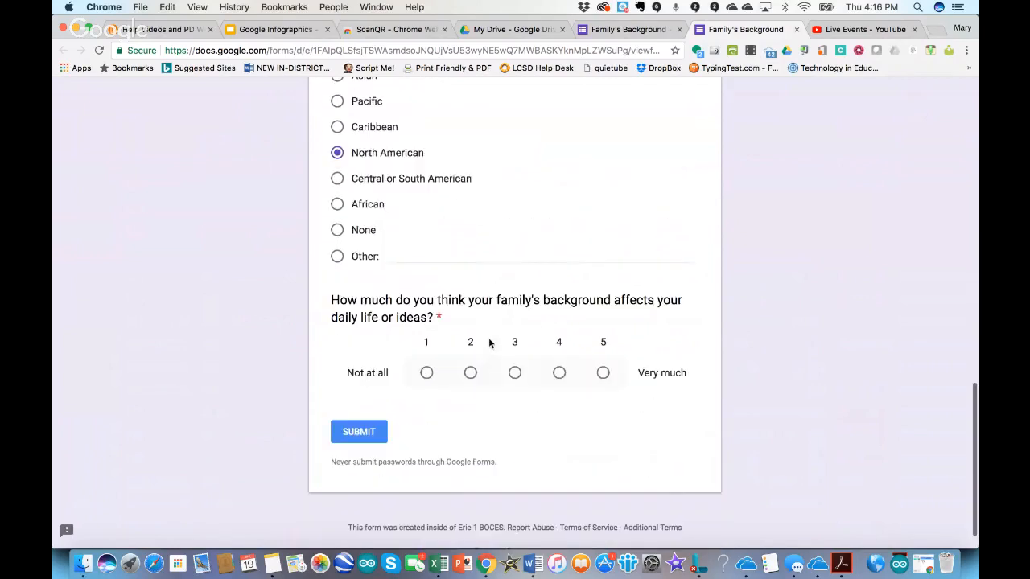
left_click(559, 373)
left_click(358, 432)
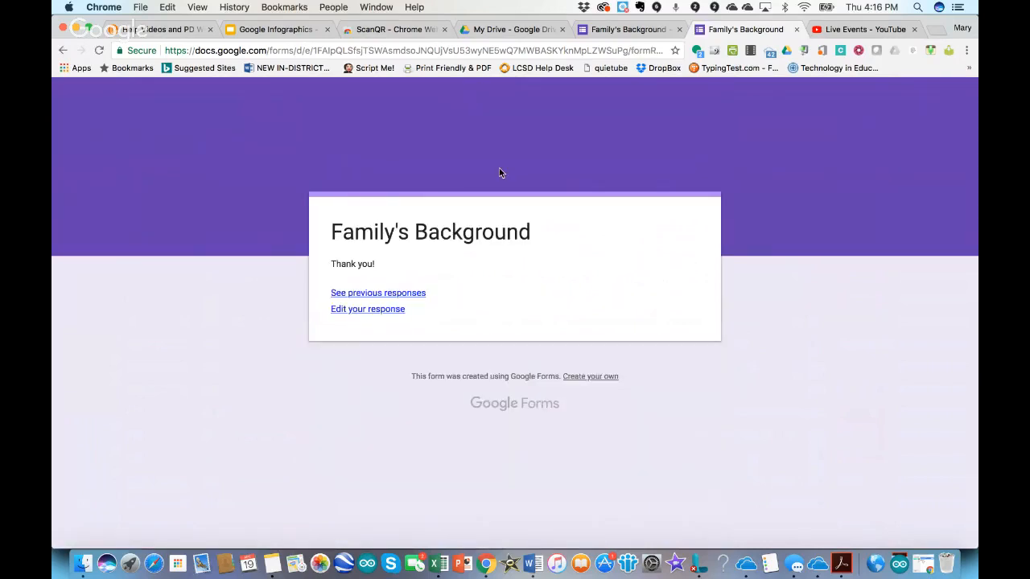
- Review the survey's previous responses from the confirmation page and the summary charts in the form editor
left_click(376, 296)
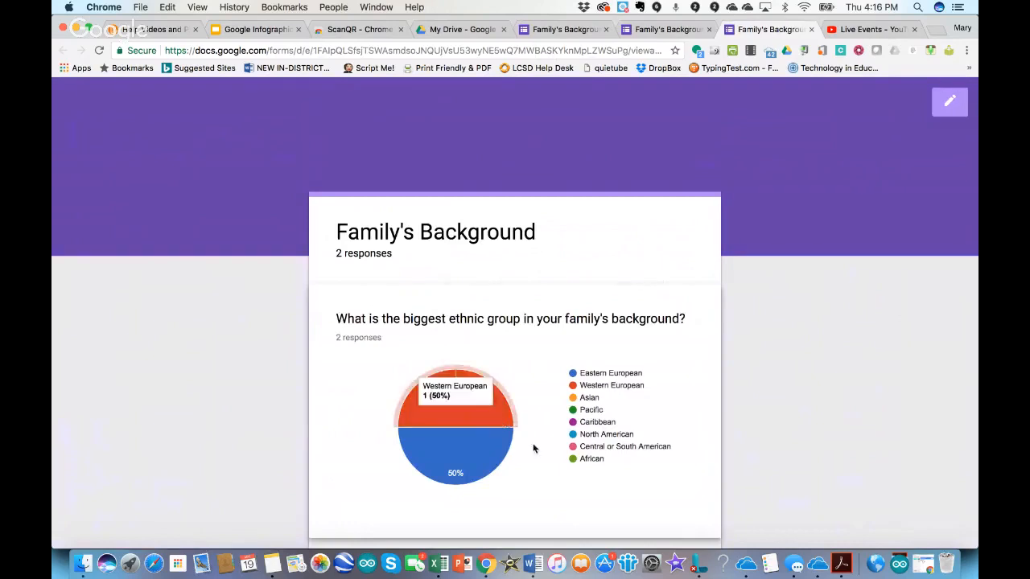
left_click(811, 29)
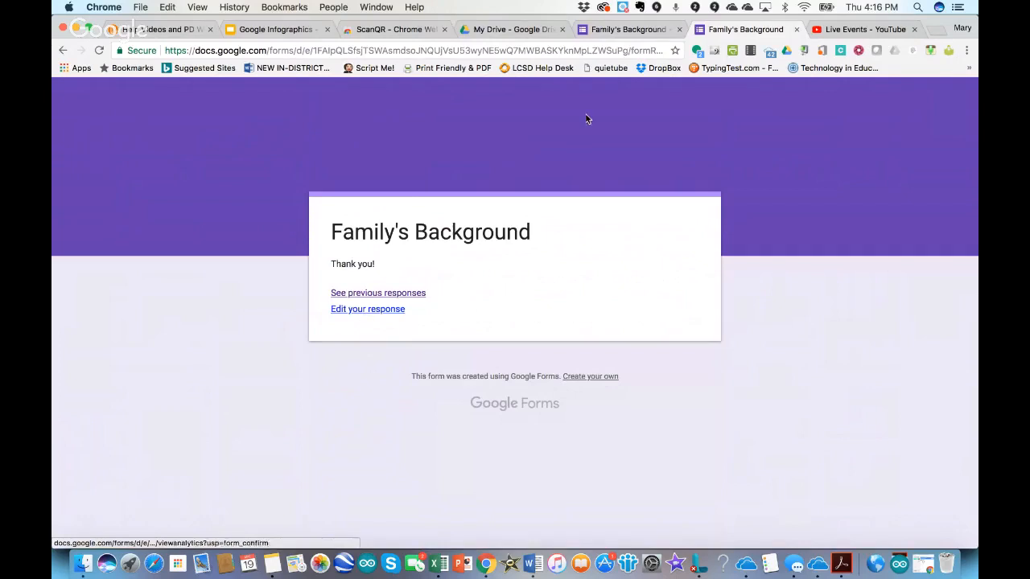
left_click(603, 29)
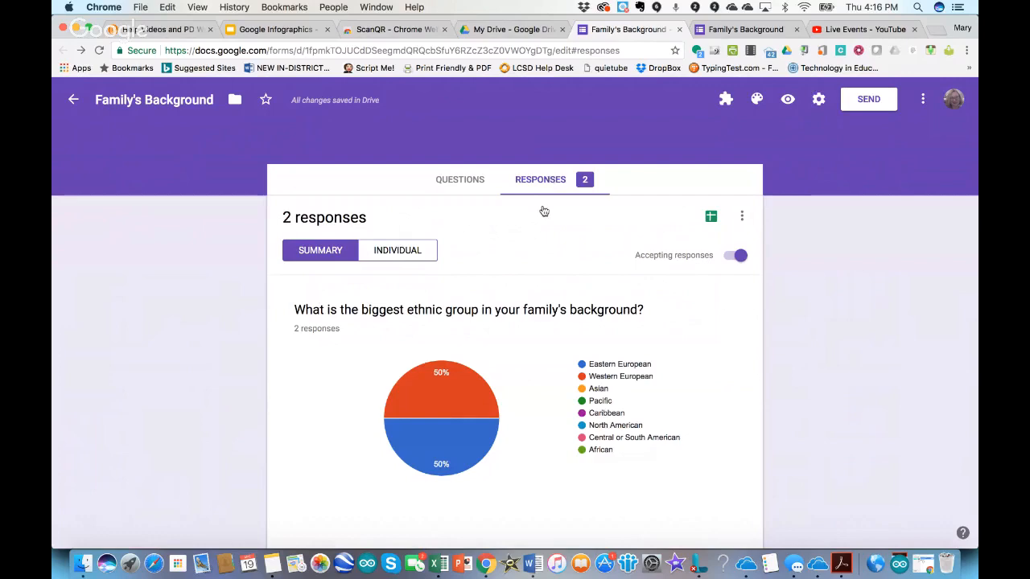
scroll(551, 353, "down", 10)
scroll(550, 358, "down", 3)
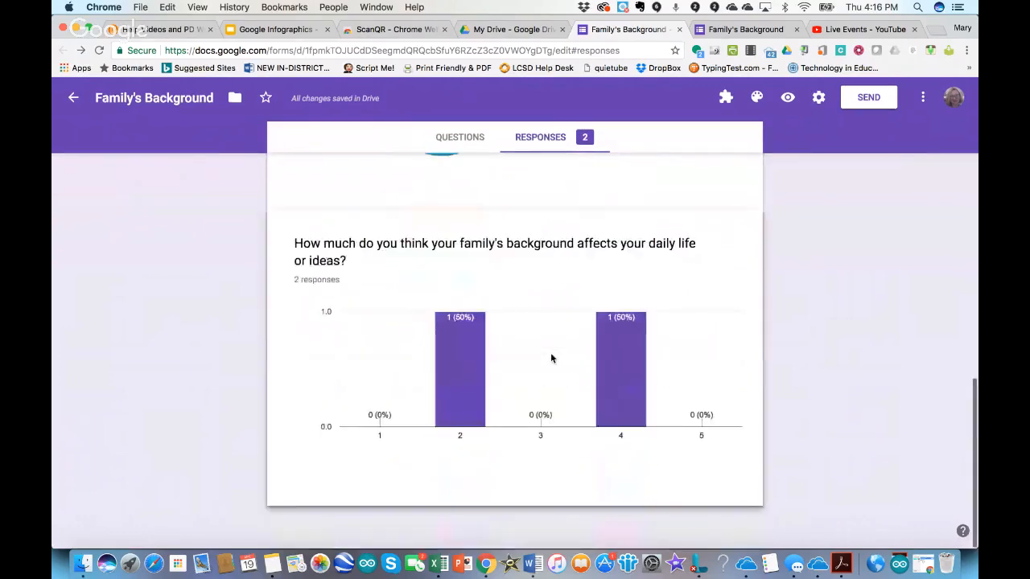
scroll(551, 358, "up", 8)
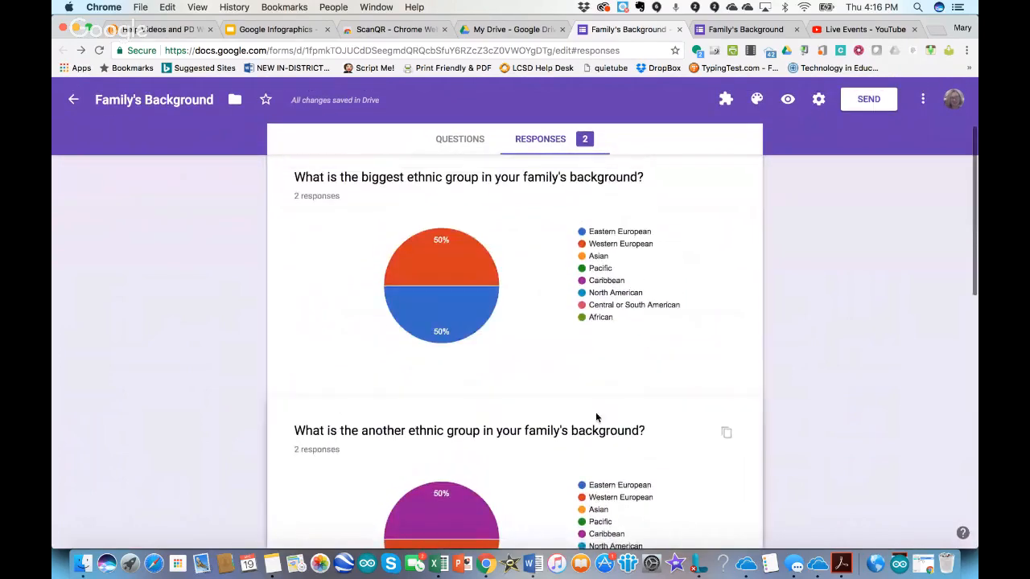
- Submit another survey response with Western European, Pacific and Caribbean as the ethnic groups and 2 for the daily-life effect
left_click(795, 30)
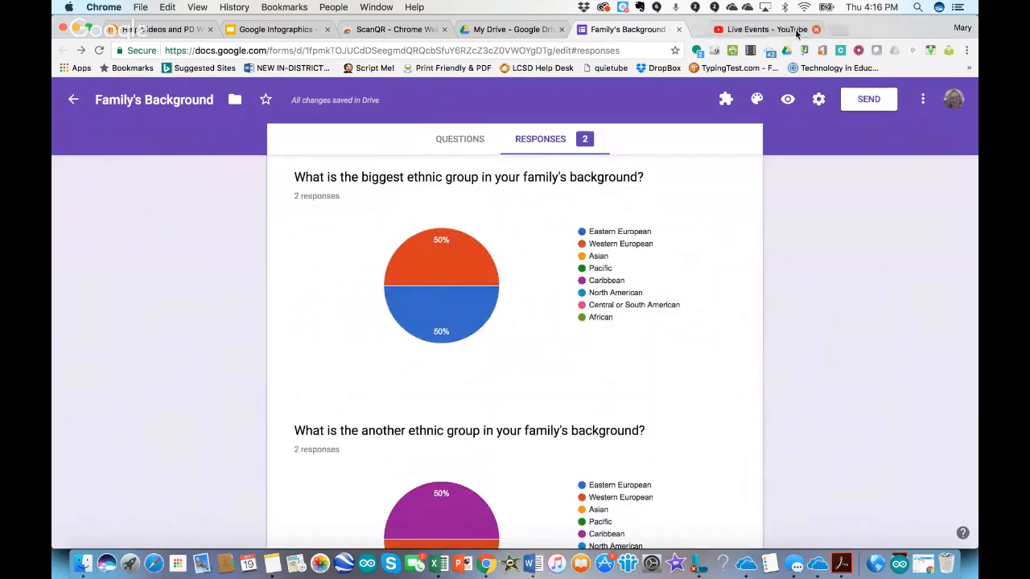
left_click(787, 98)
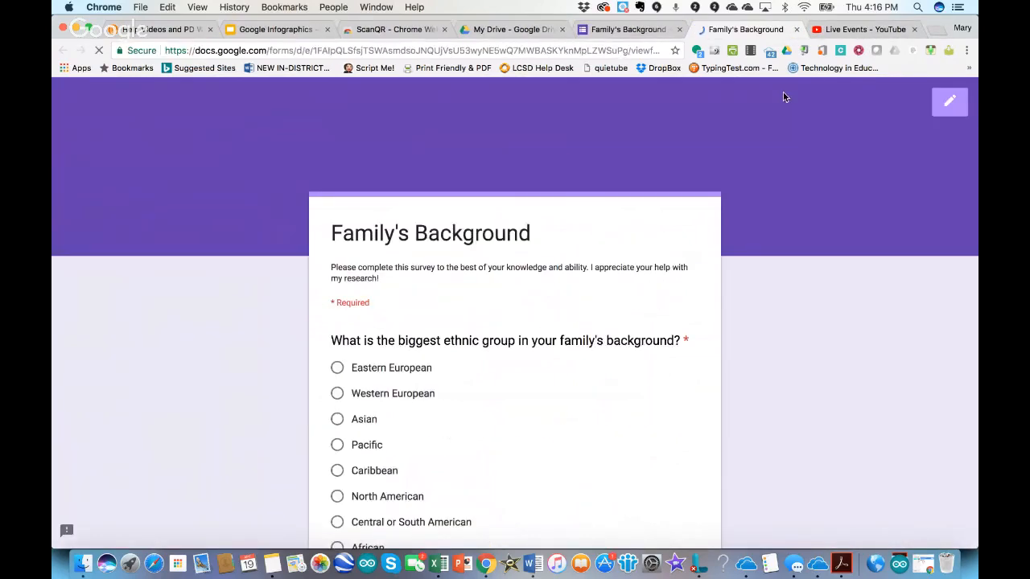
scroll(527, 333, "down", 4)
left_click(336, 210)
scroll(448, 386, "down", 3)
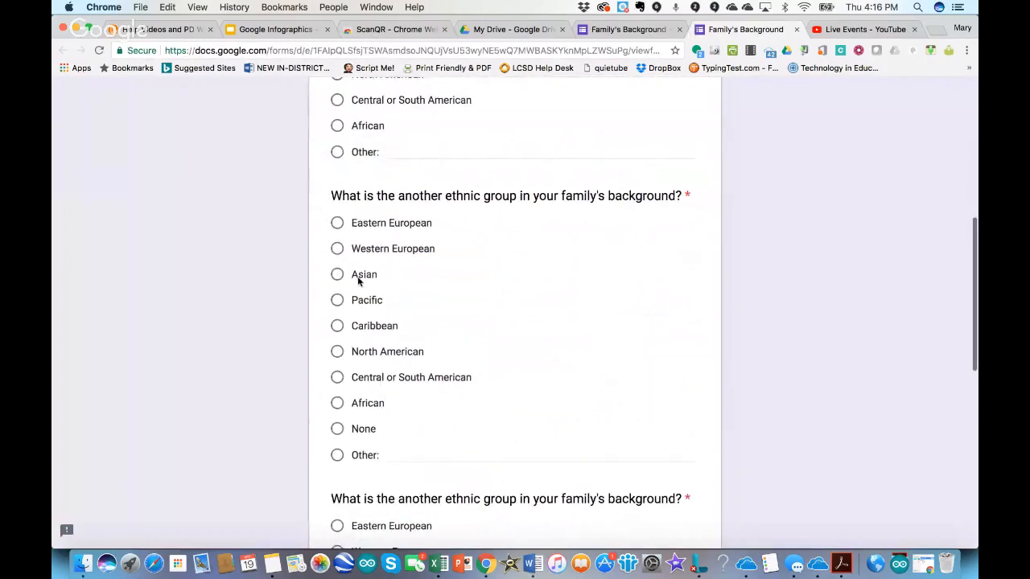
left_click(337, 300)
scroll(473, 335, "down", 3)
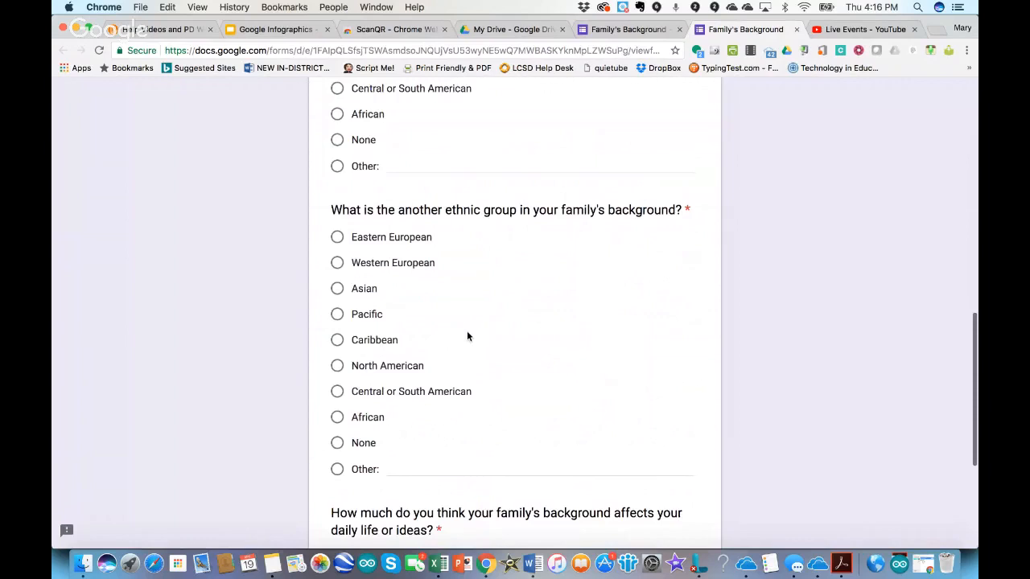
left_click(337, 341)
scroll(499, 368, "down", 3)
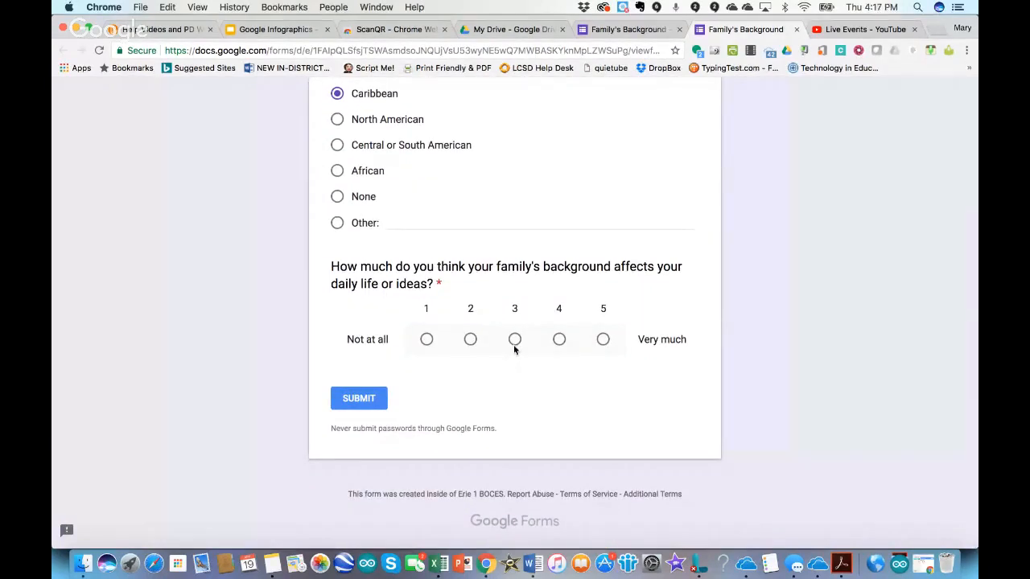
left_click(469, 339)
left_click(351, 402)
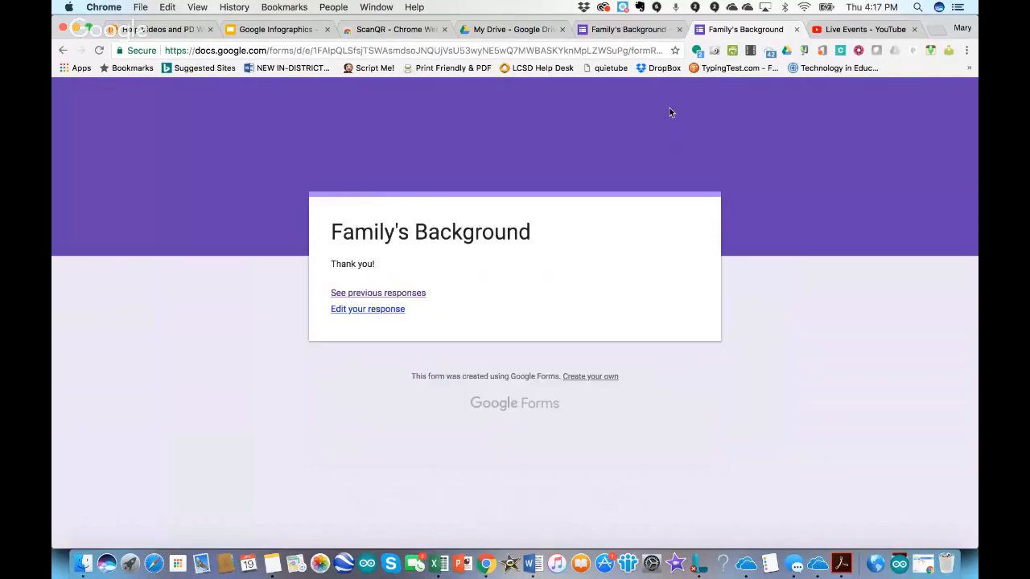
- Close the confirmation page and review the updated summary charts for every question in the form's responses
left_click(797, 29)
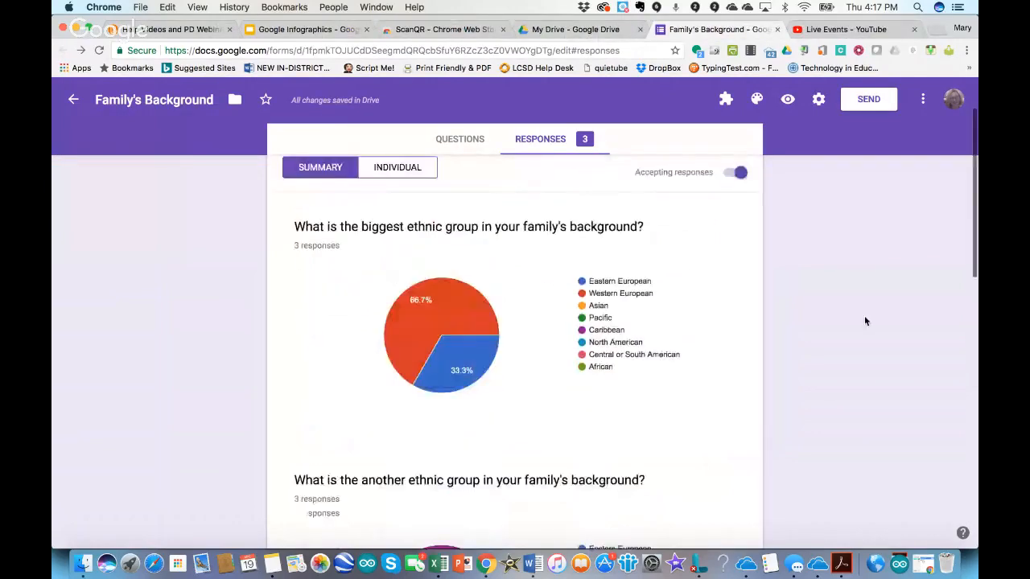
scroll(599, 388, "down", 8)
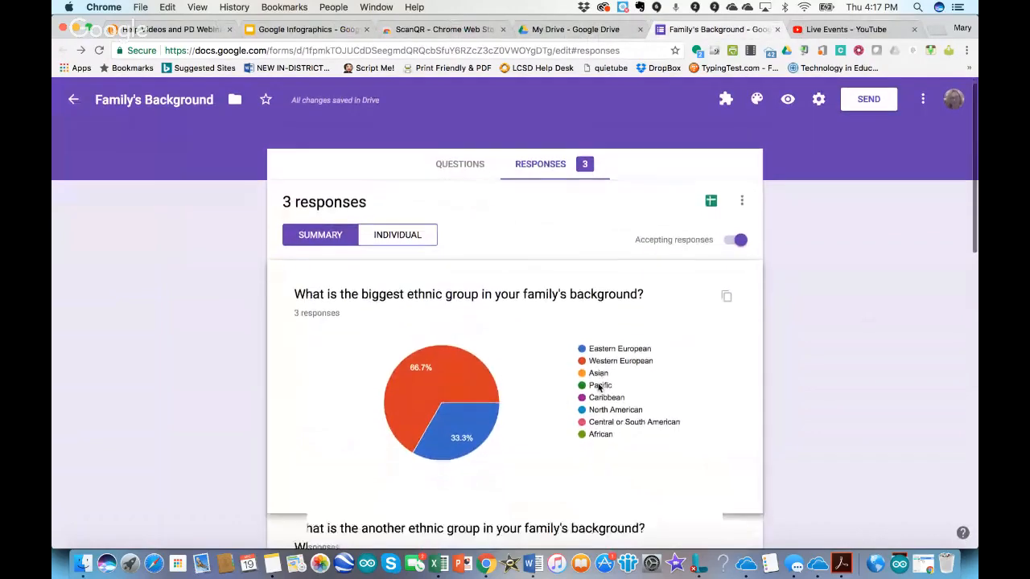
scroll(599, 388, "down", 5)
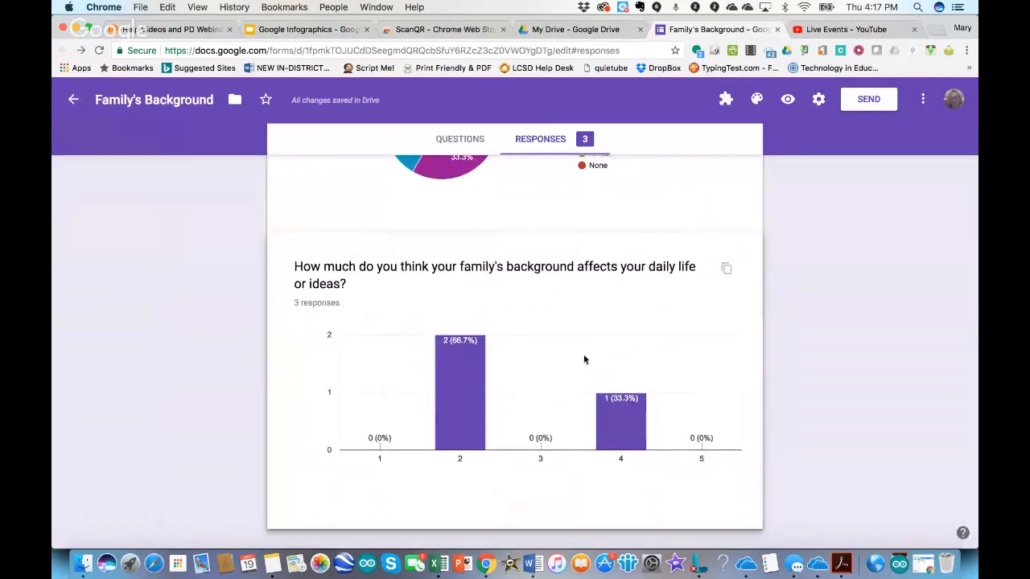
mouse_move(447, 437)
mouse_move(611, 410)
mouse_move(462, 407)
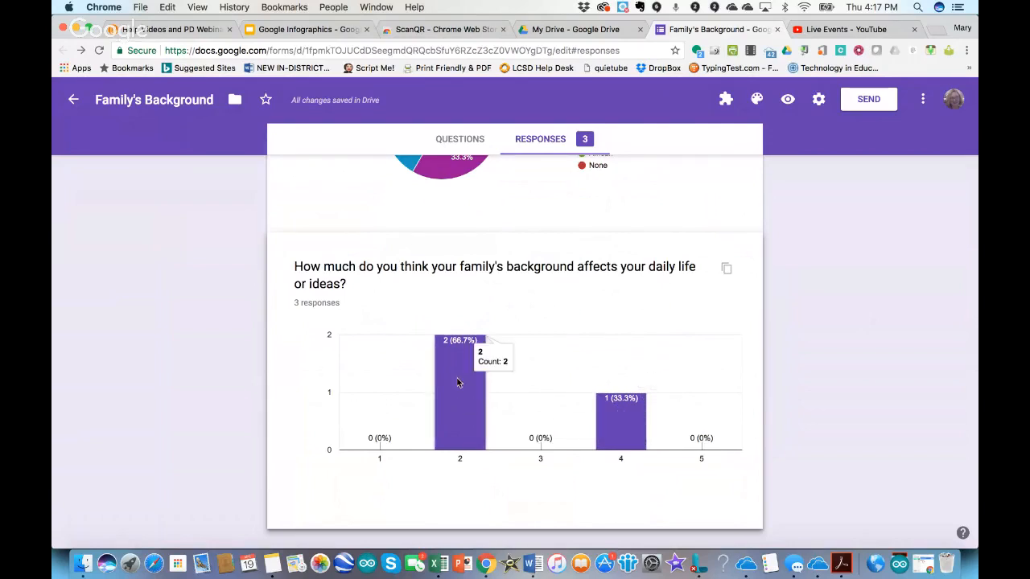
scroll(619, 368, "up", 4)
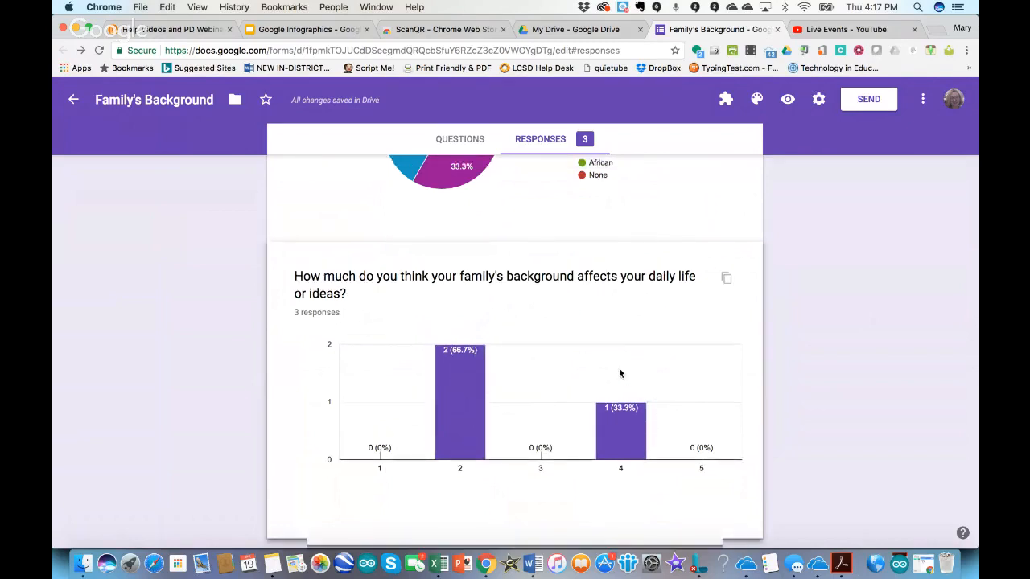
mouse_move(407, 292)
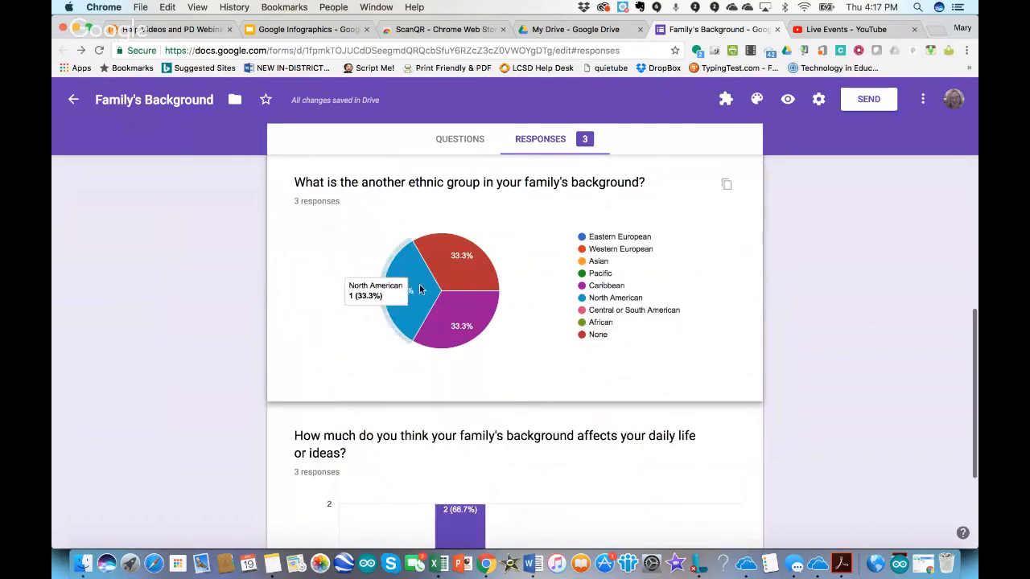
scroll(599, 314, "up", 7)
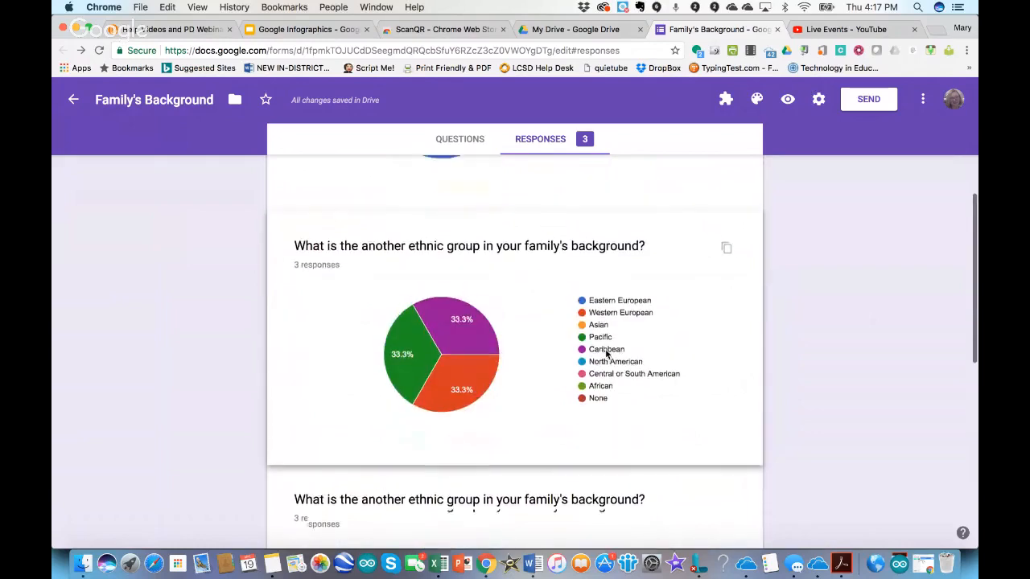
scroll(605, 348, "up", 6)
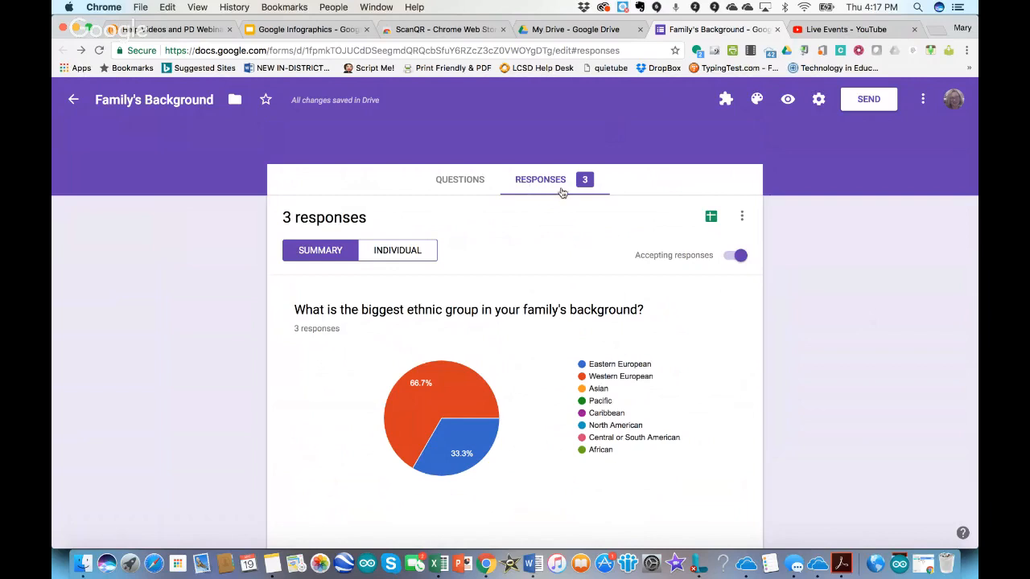
- Send the form's responses to a new spreadsheet named "Family's Background (Responses)"
left_click(711, 217)
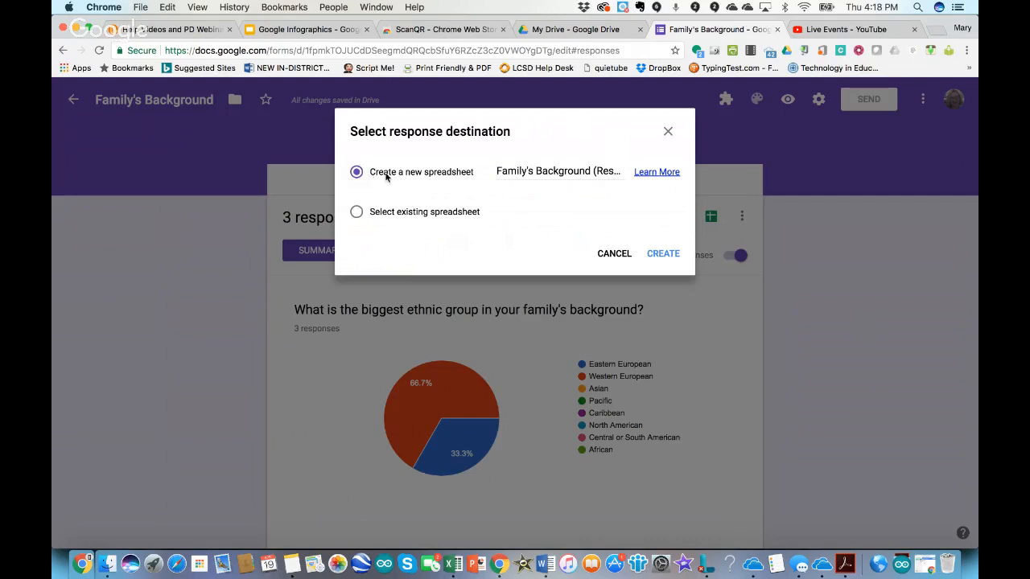
left_click(534, 172)
key("Right")
key("Right")
key("Right")
key("Right")
key("Right")
key("Right")
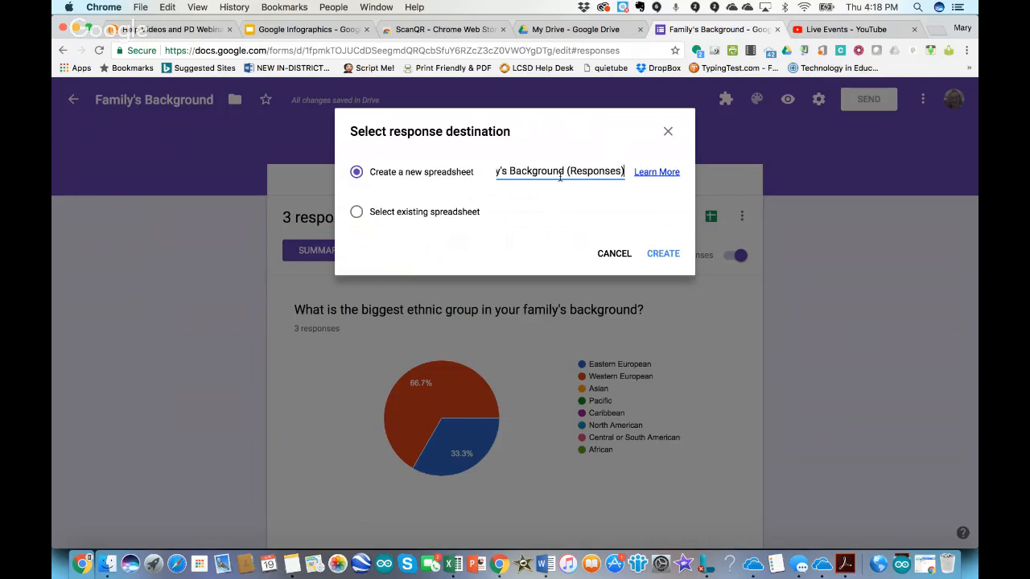
left_click(659, 254)
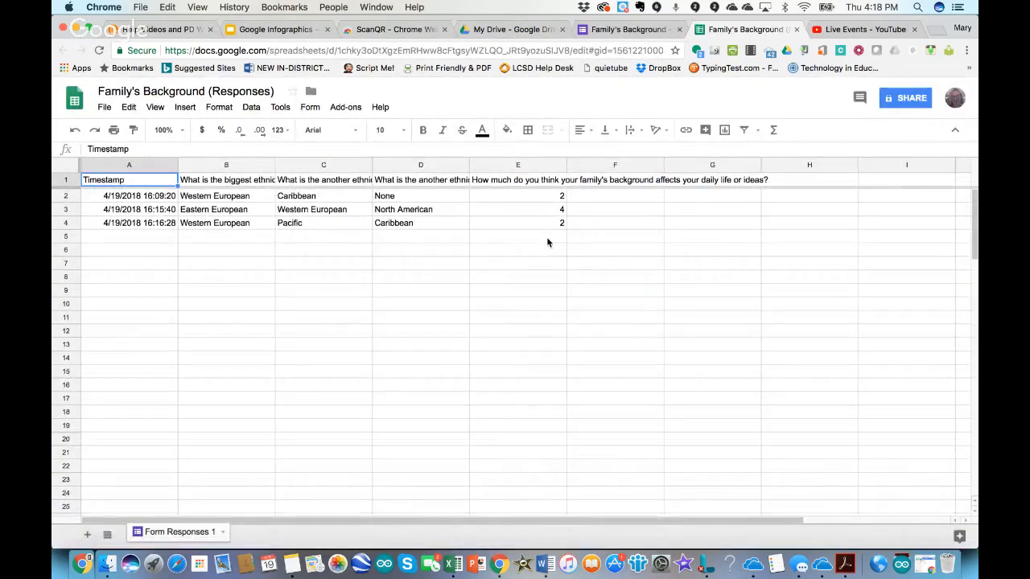
- Switch to Google Drive and locate the Family's Background form and its responses spreadsheet among the recent files
left_click(496, 29)
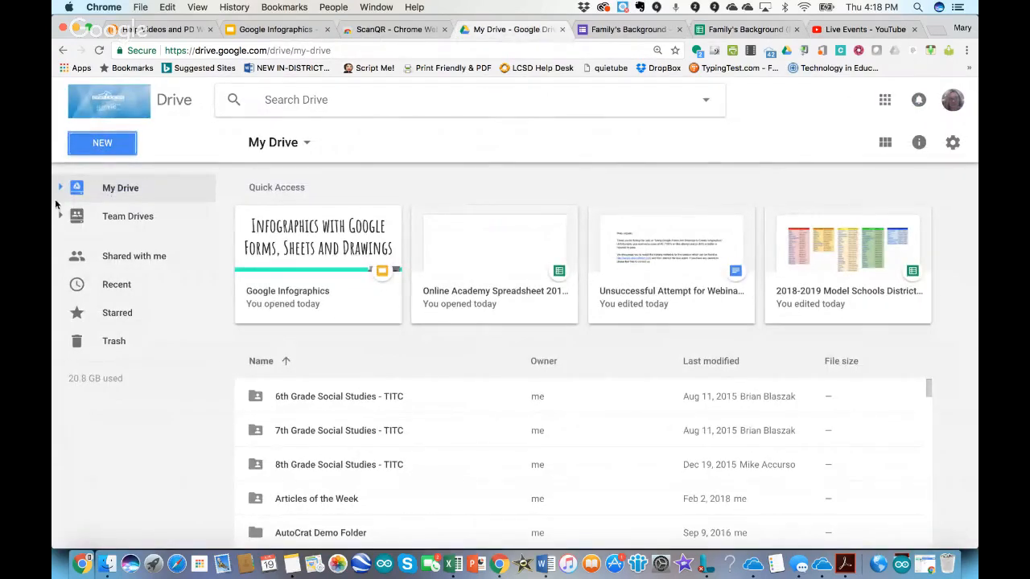
left_click(106, 288)
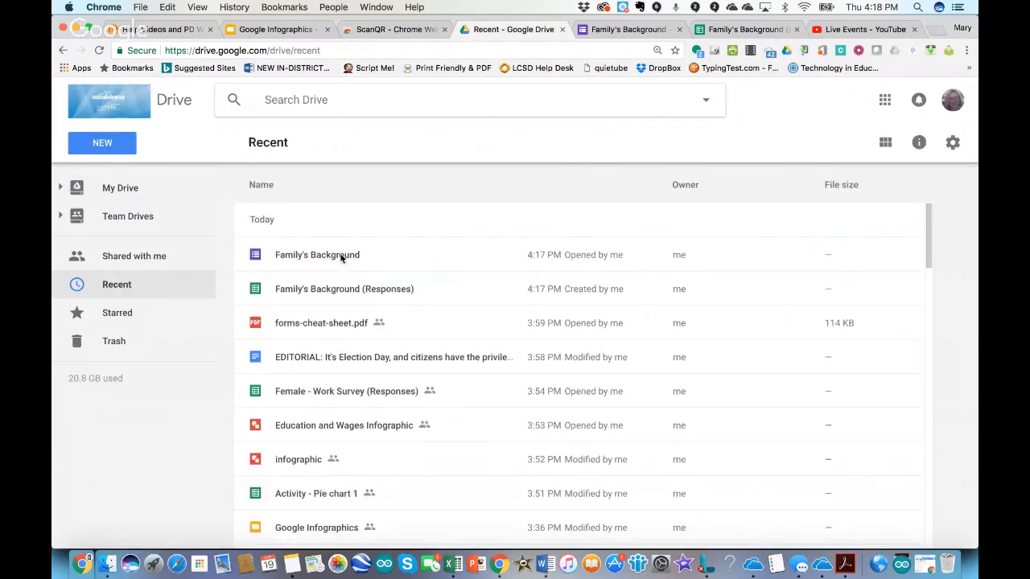
left_click(341, 256)
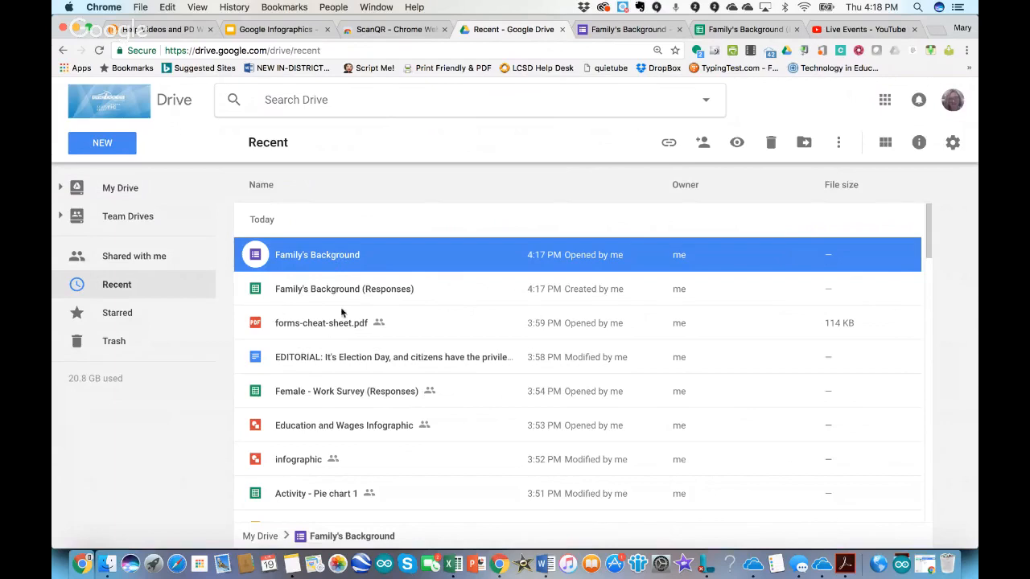
left_click(348, 289)
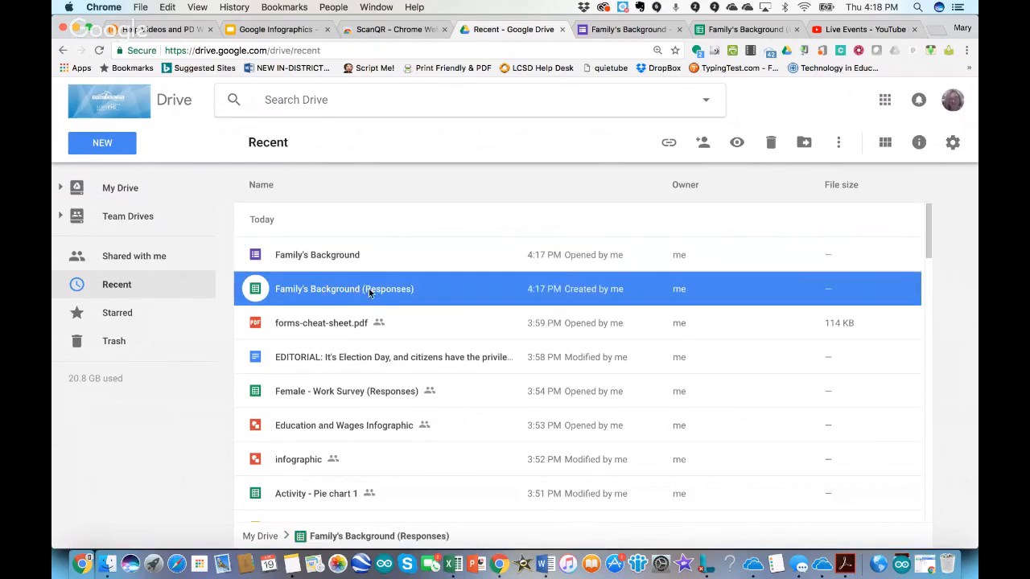
- Return to the questions of the Family's Background form and set its theme colour to pink
left_click(627, 29)
left_click(459, 179)
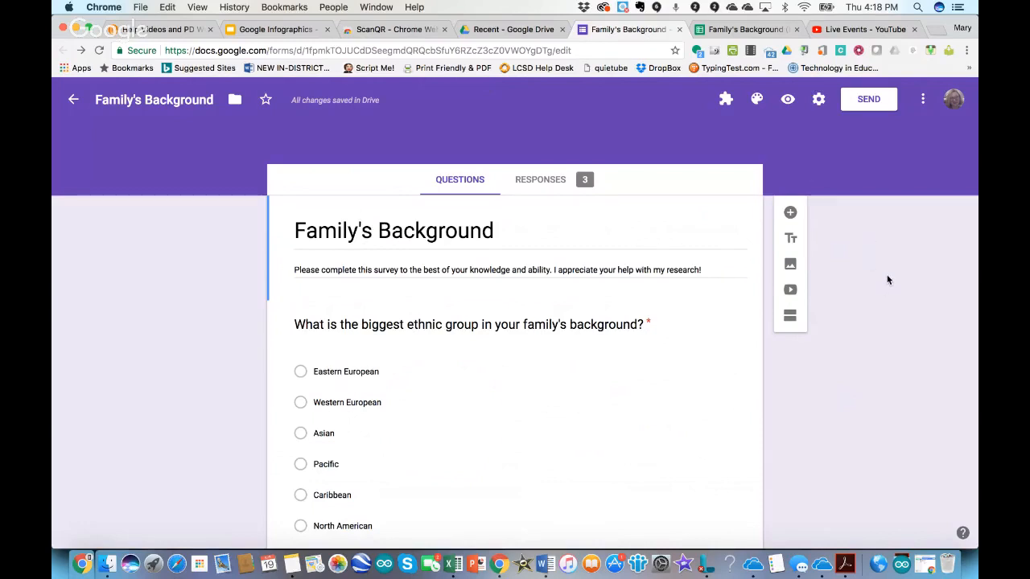
left_click(756, 100)
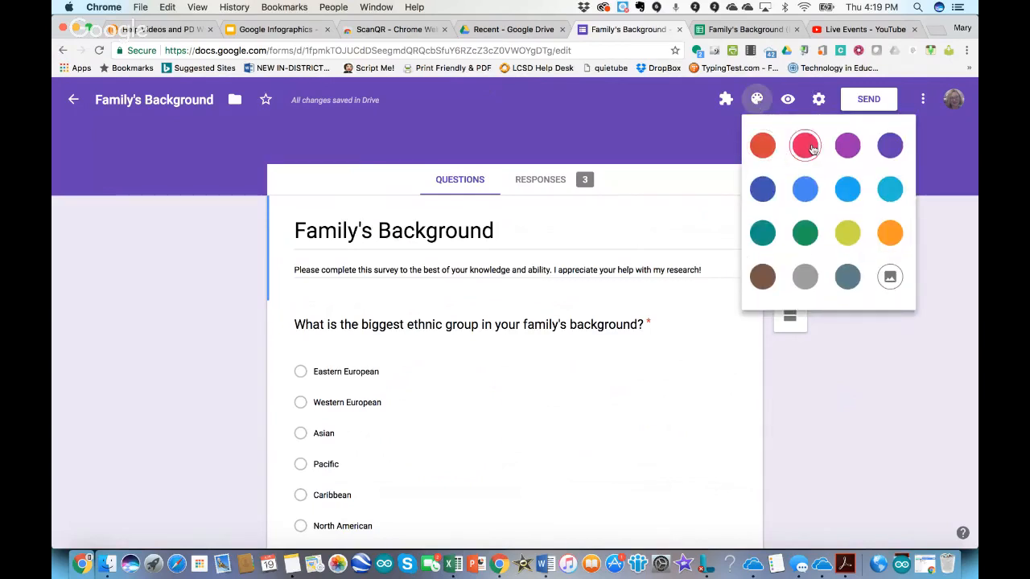
left_click(805, 146)
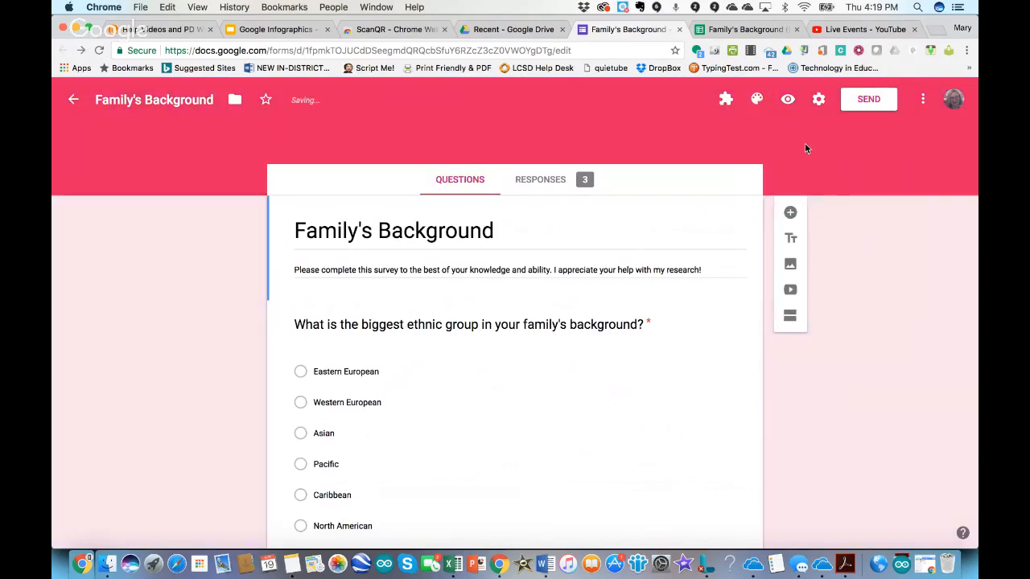
- Open the form's theme image chooser, select the coloured yarn image and browse the other Work and School headers
left_click(757, 100)
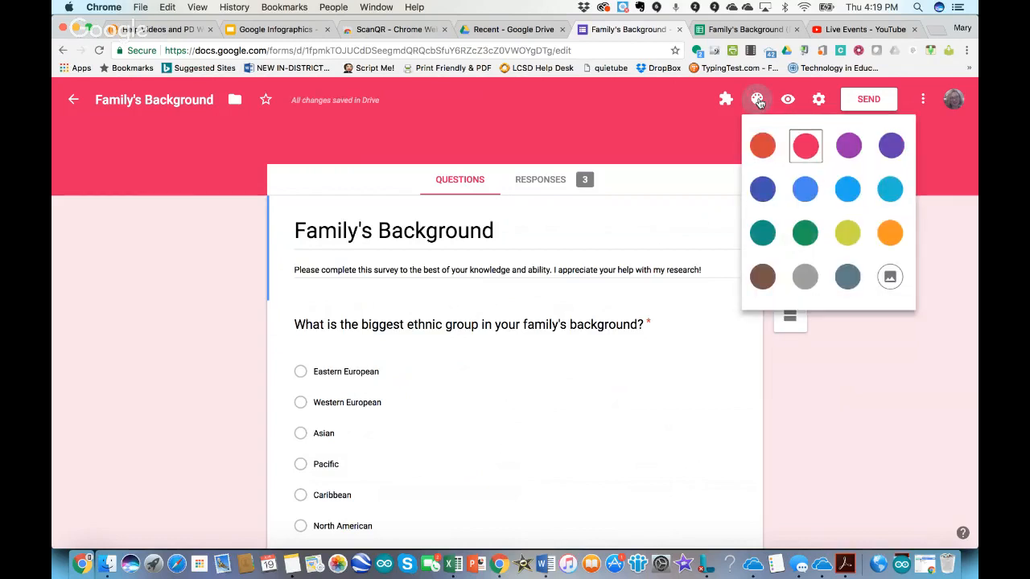
left_click(891, 275)
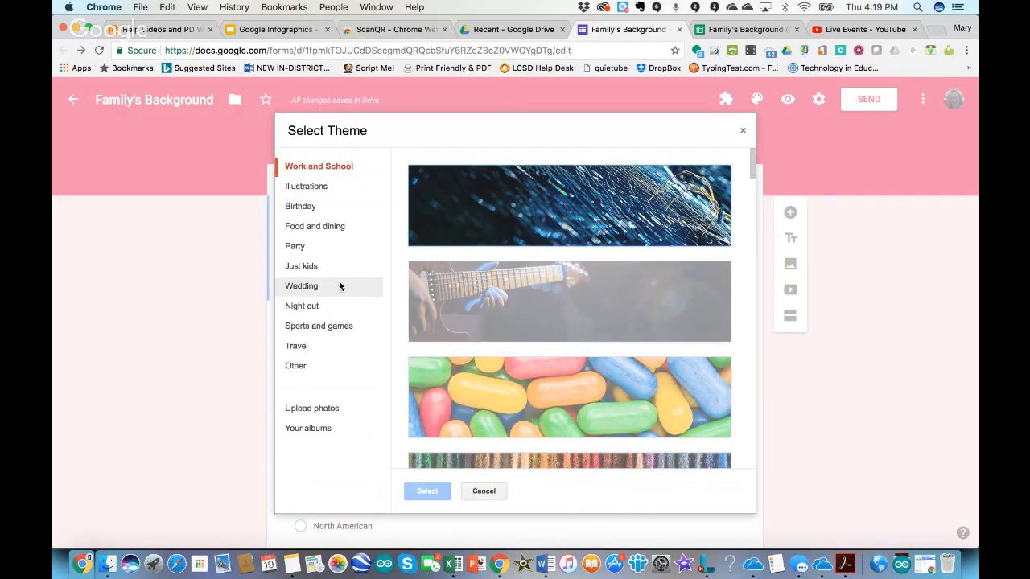
scroll(566, 325, "down", 3)
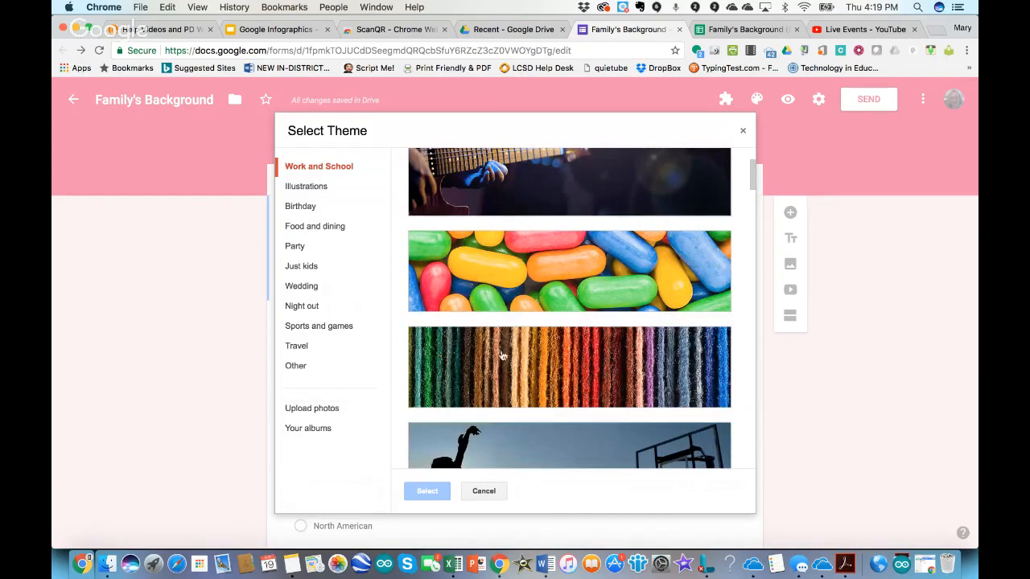
left_click(523, 379)
scroll(523, 380, "down", 15)
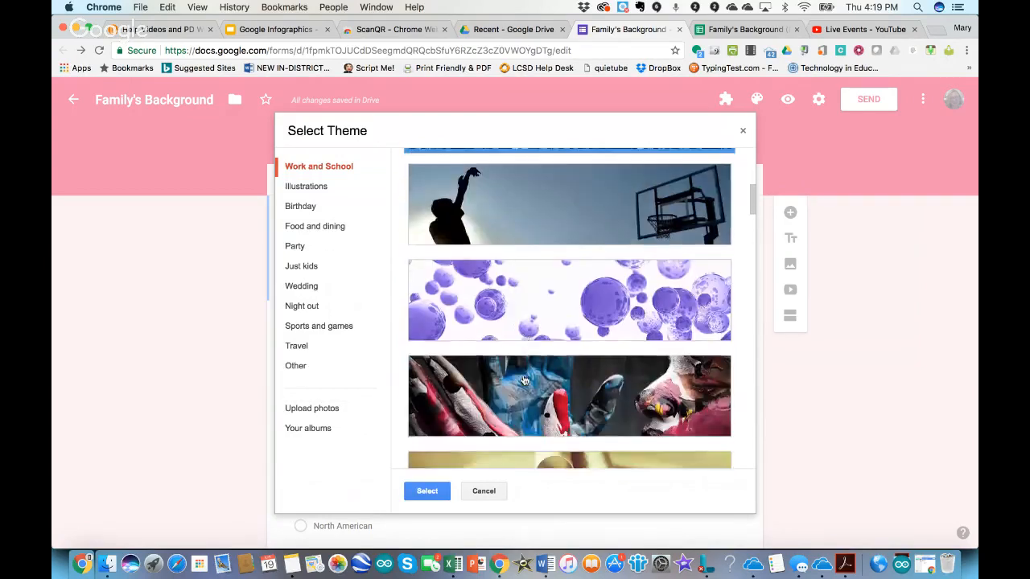
scroll(523, 380, "down", 3)
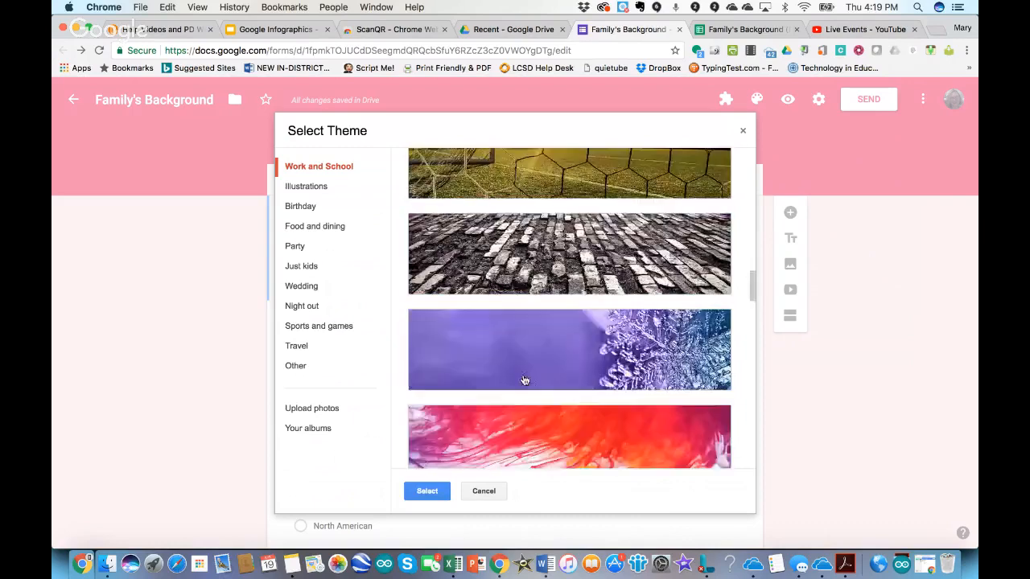
scroll(523, 380, "down", 10)
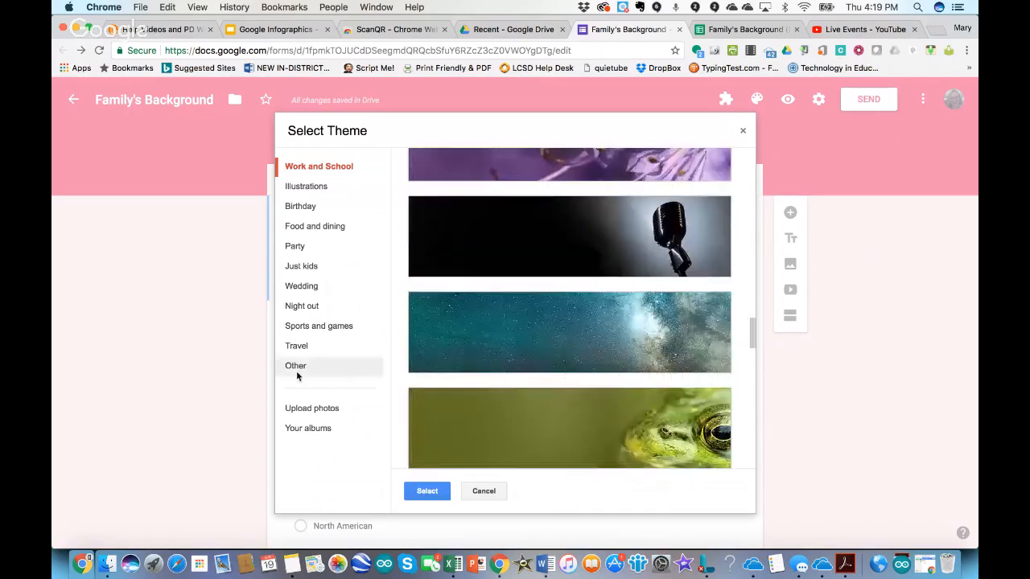
- Browse the Travel header images and apply the green illustrated city map with roads and bridge as the form's theme
left_click(297, 345)
scroll(605, 374, "down", 5)
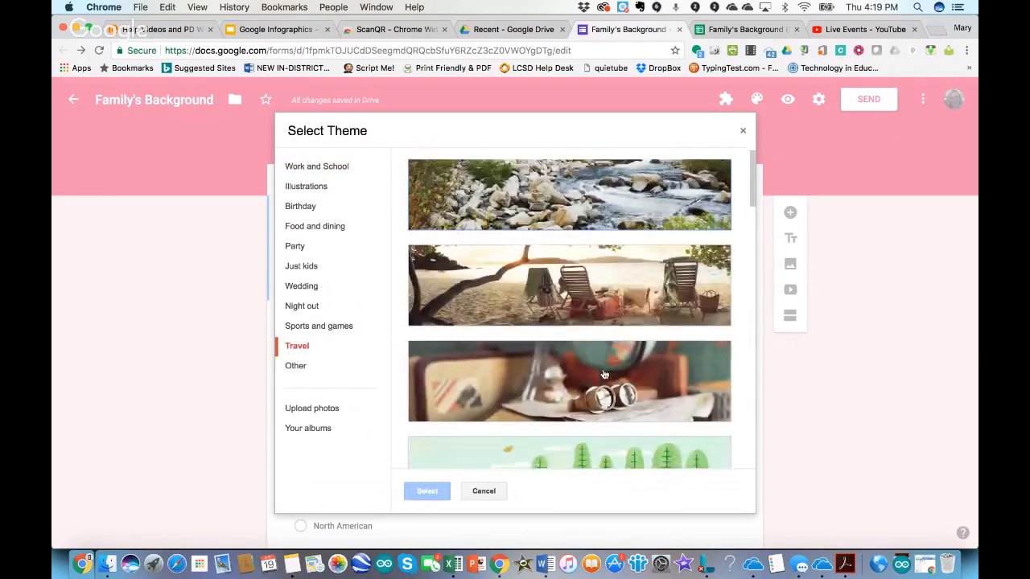
scroll(604, 374, "down", 3)
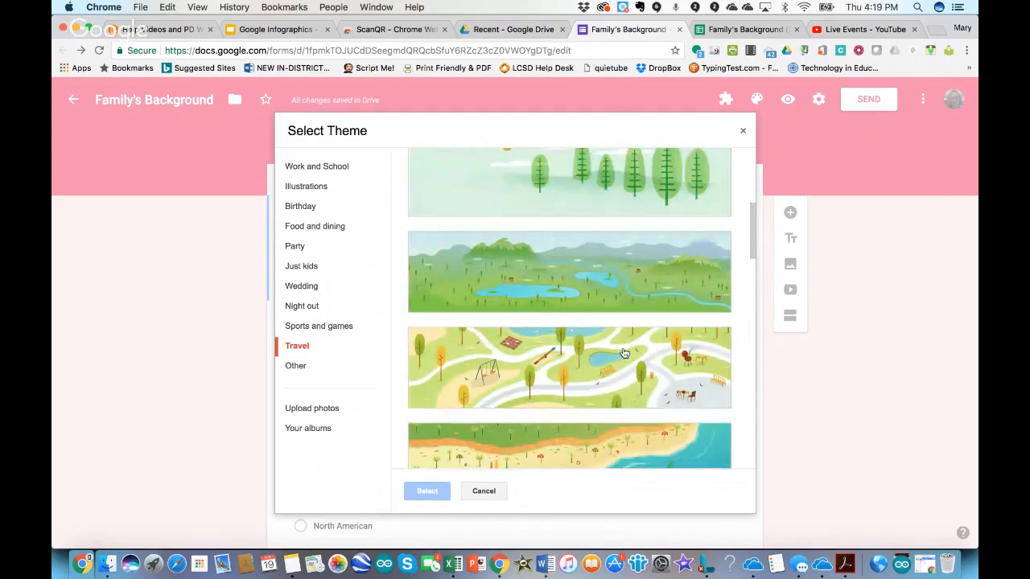
scroll(629, 360, "down", 3)
scroll(630, 363, "down", 3)
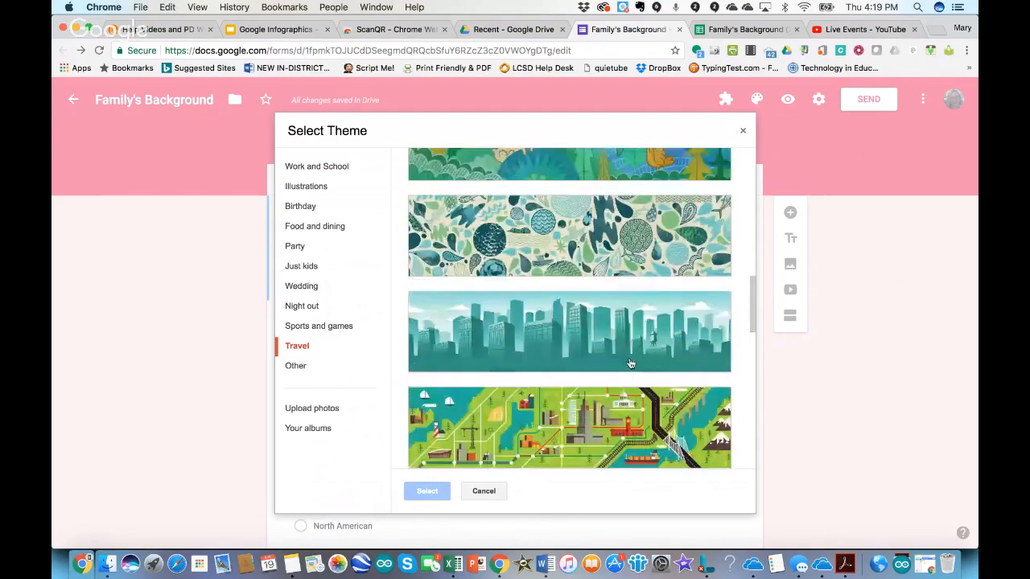
scroll(630, 363, "down", 3)
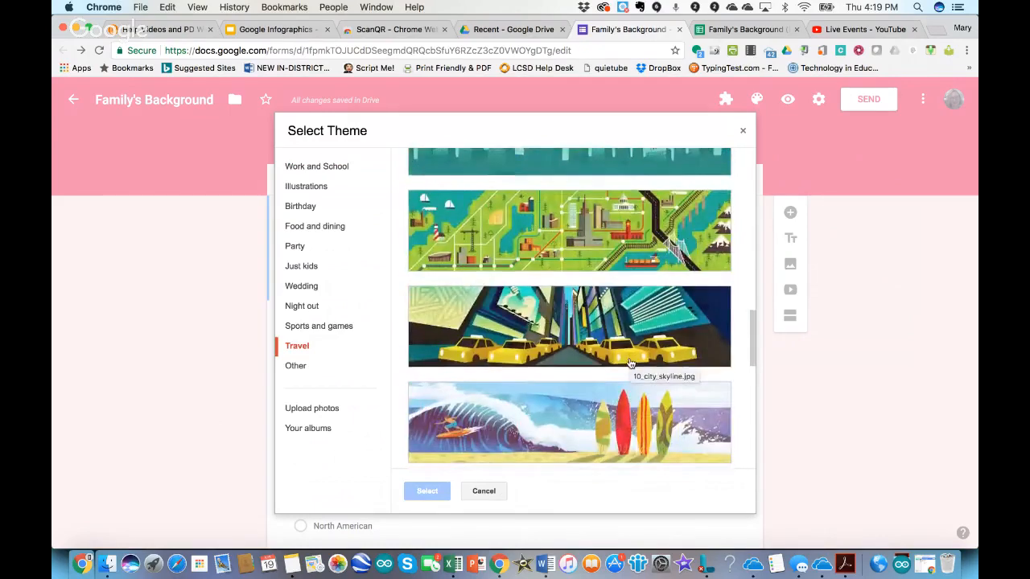
scroll(630, 363, "down", 1)
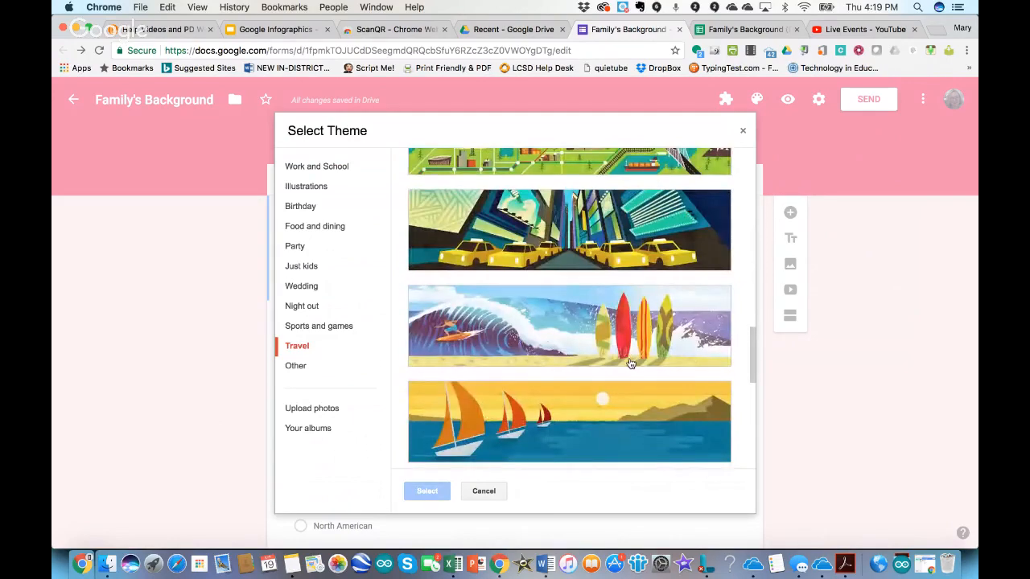
scroll(631, 364, "up", 2)
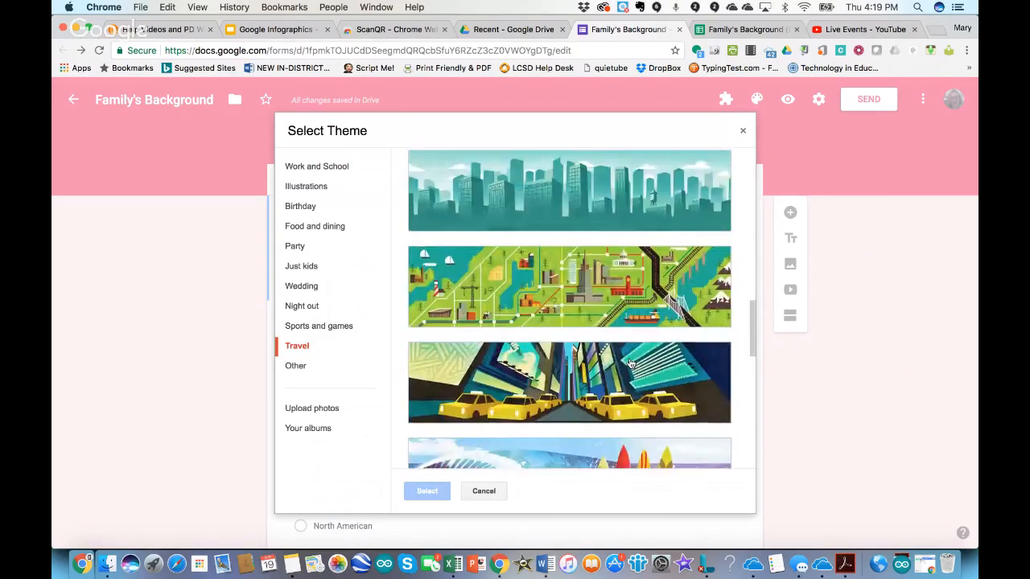
left_click(617, 261)
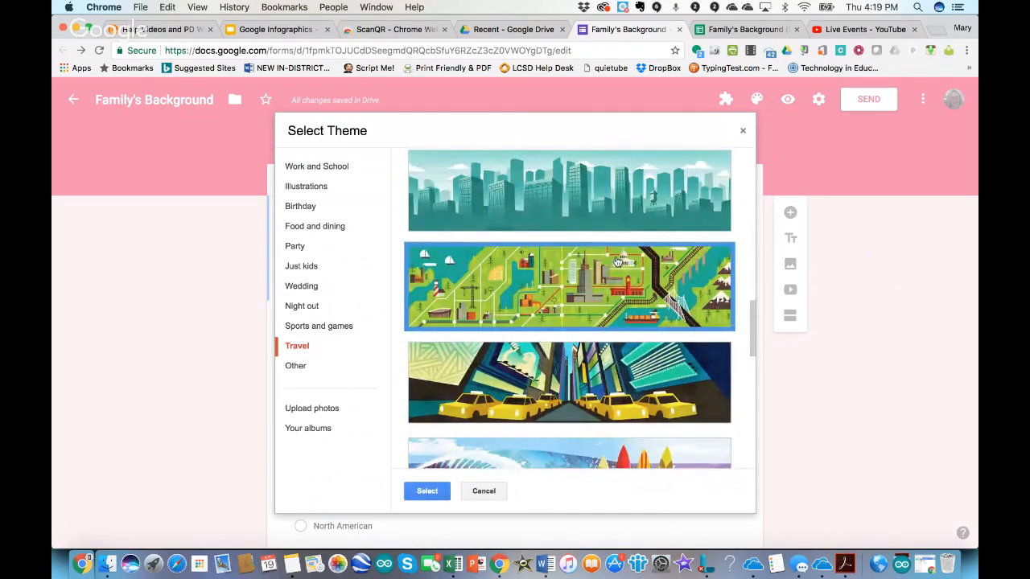
left_click(418, 494)
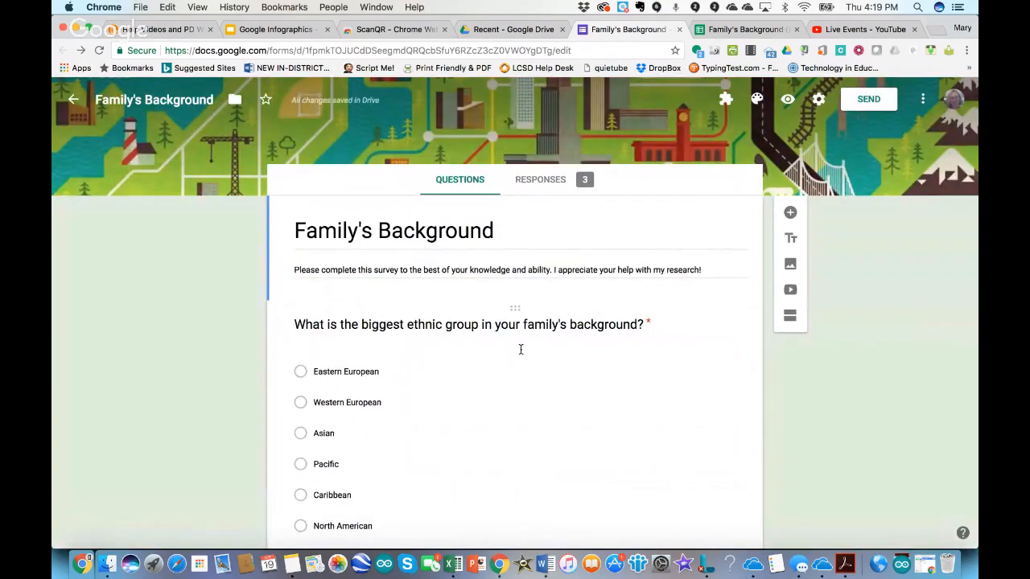
- Preview the Family's Background form with its city map header and review it down to the submit area
left_click(786, 101)
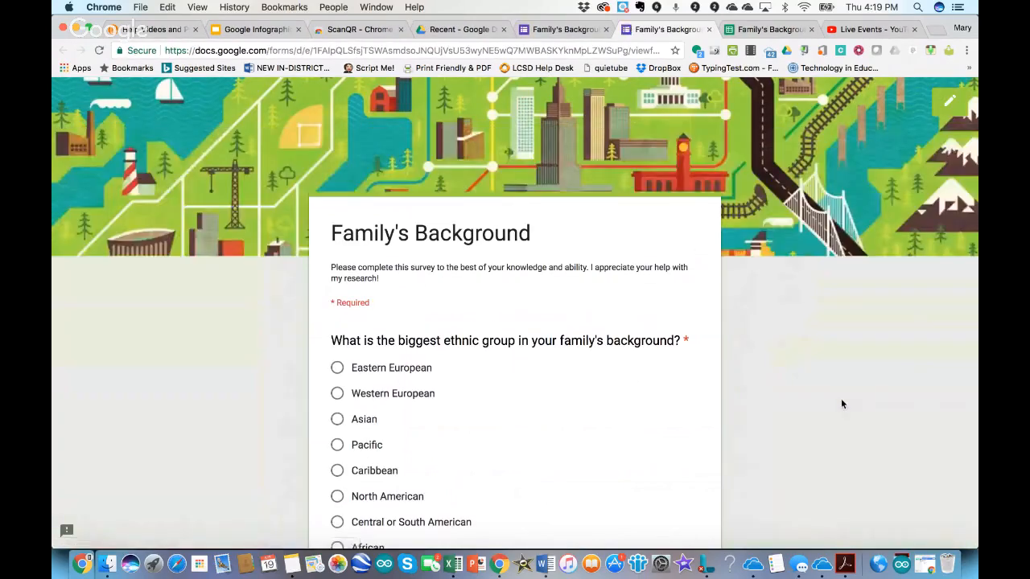
scroll(841, 398, "down", 10)
scroll(841, 403, "down", 5)
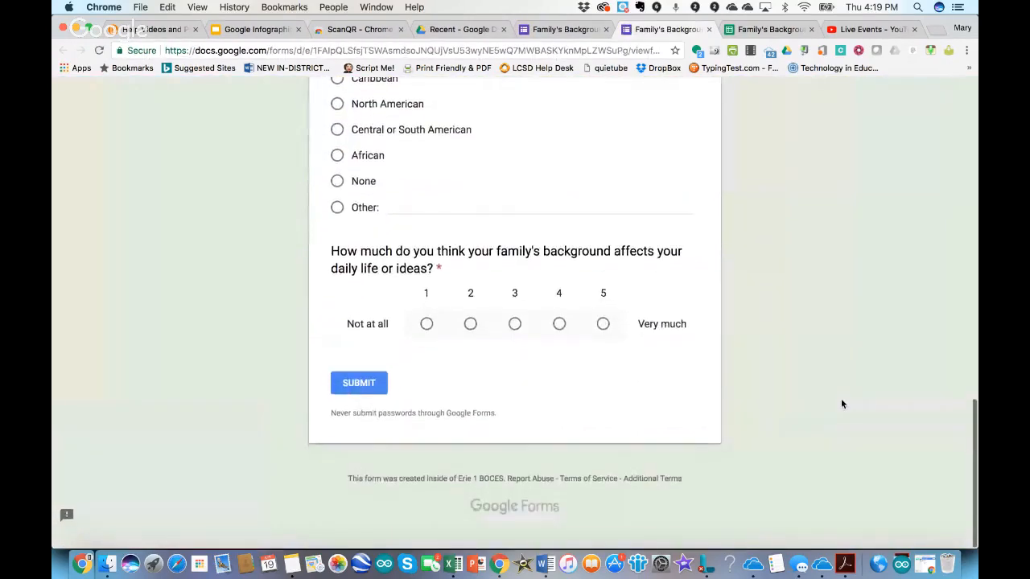
scroll(842, 404, "up", 15)
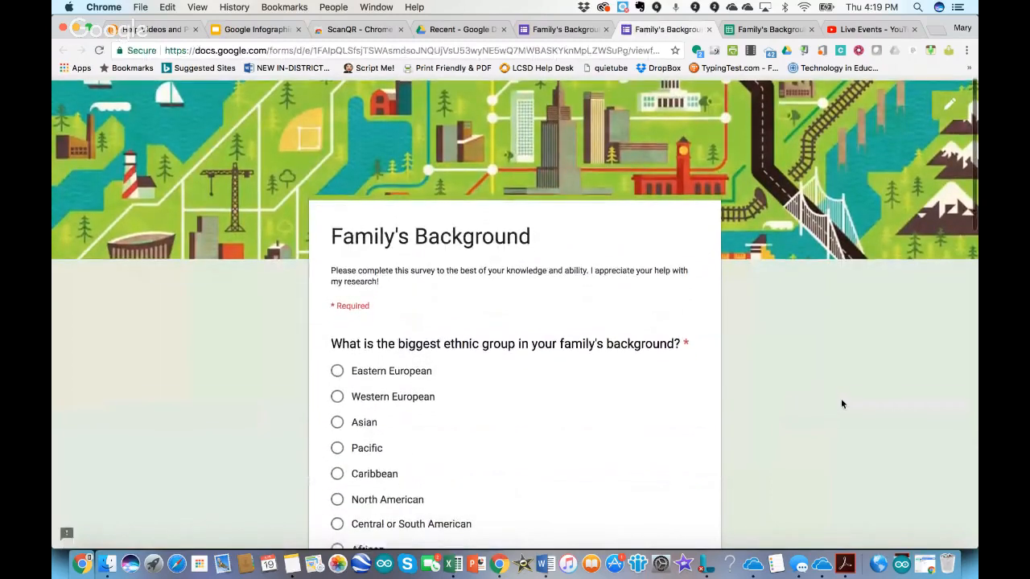
- Close the form's preview and editor and return to the Google Infographics presentation
left_click(710, 31)
left_click(606, 30)
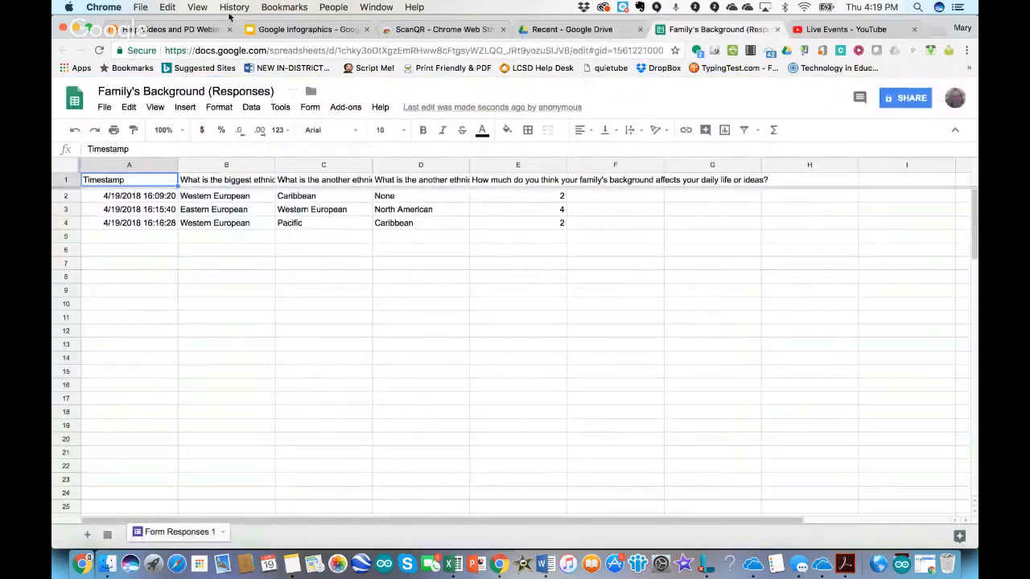
left_click(250, 37)
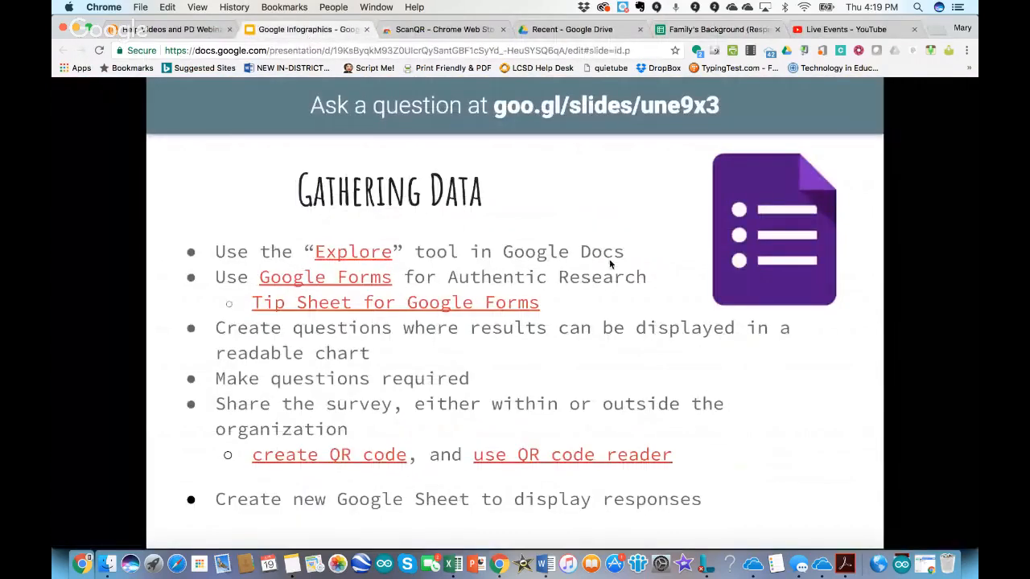
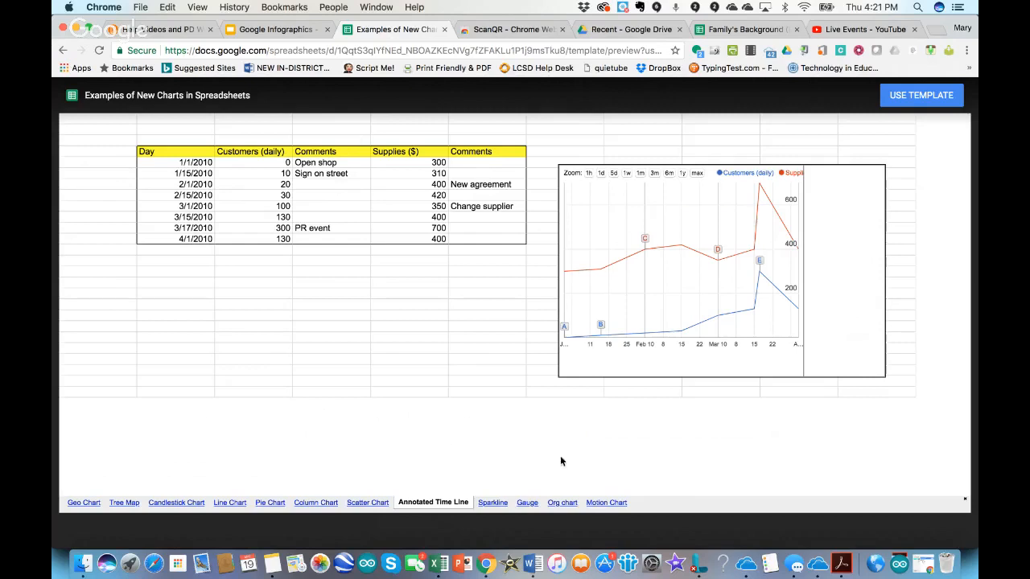
- Examine the Org chart, Gauge, Sparkline and Motion Chart samples in the Examples of New Charts in Spreadsheets template, and close it
left_click(563, 502)
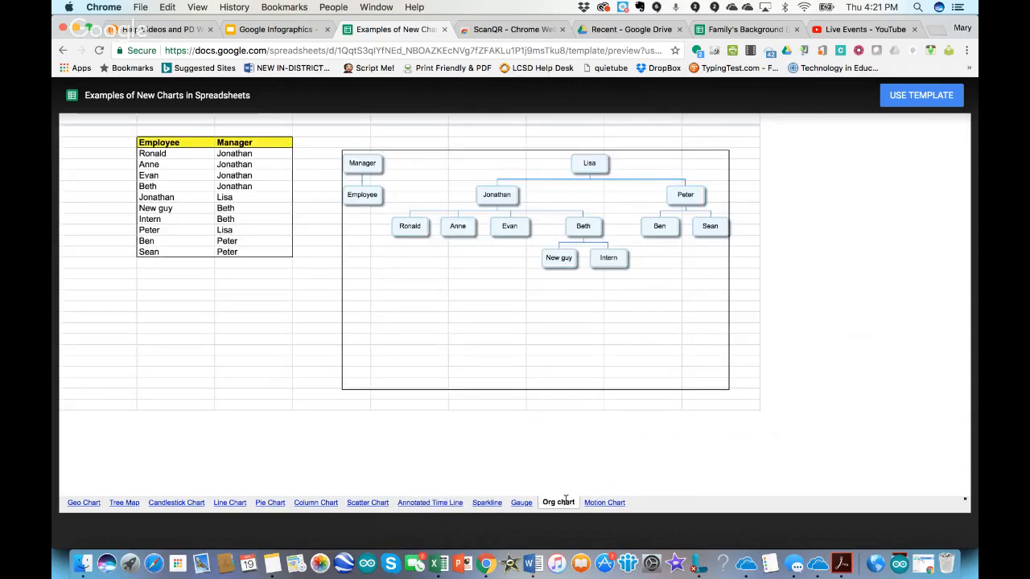
left_click(521, 503)
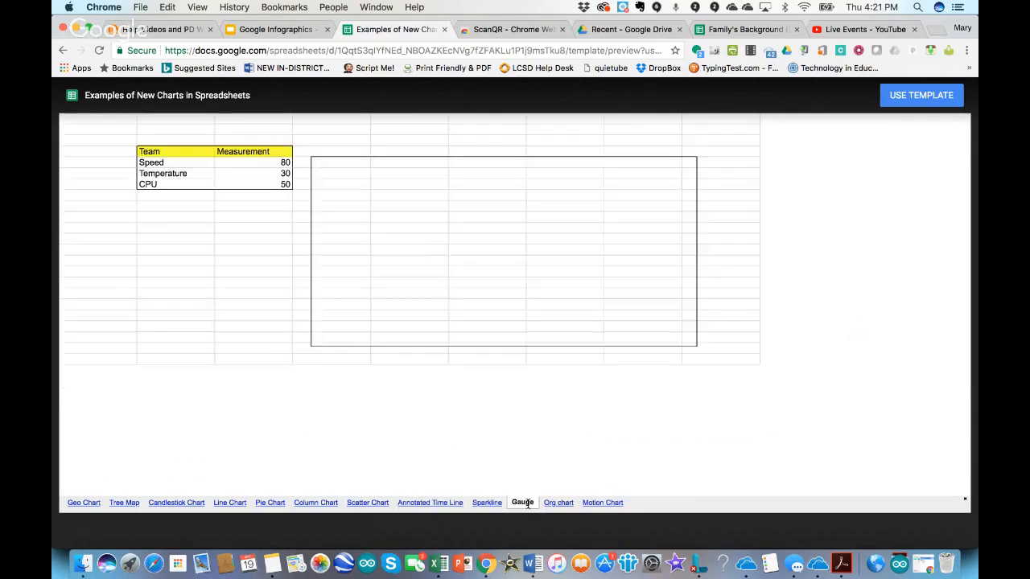
left_click(476, 504)
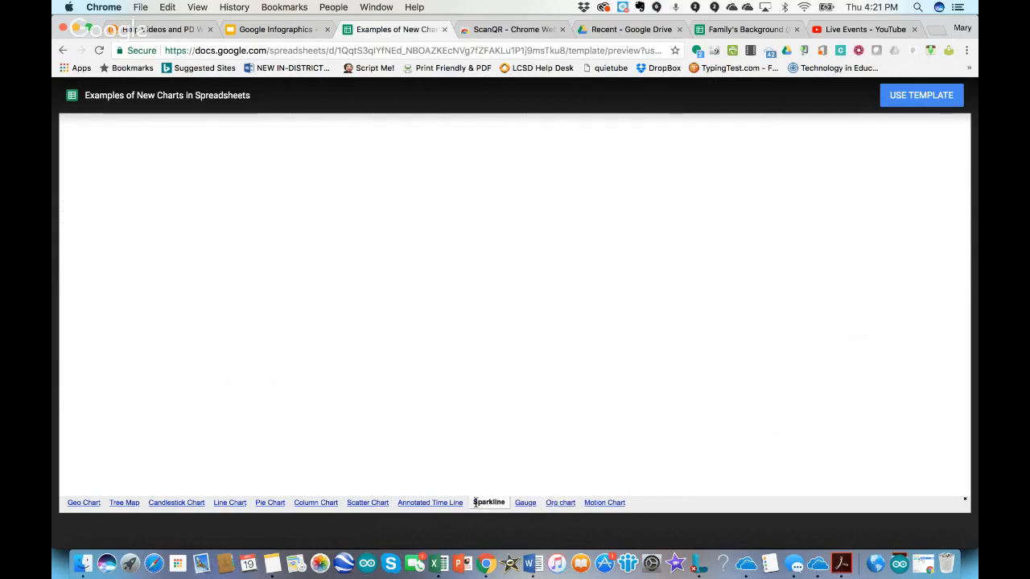
left_click(603, 503)
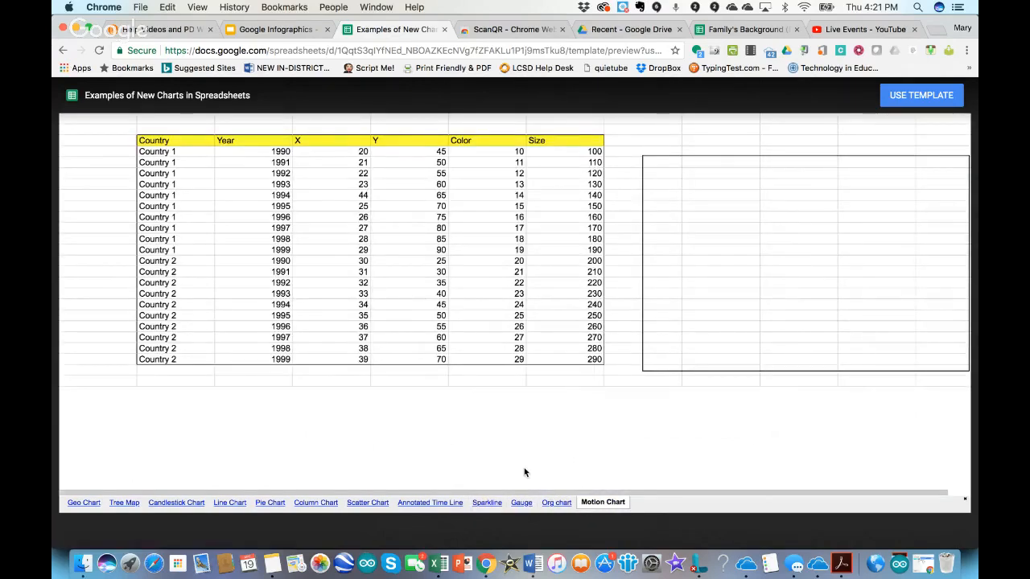
left_click(523, 502)
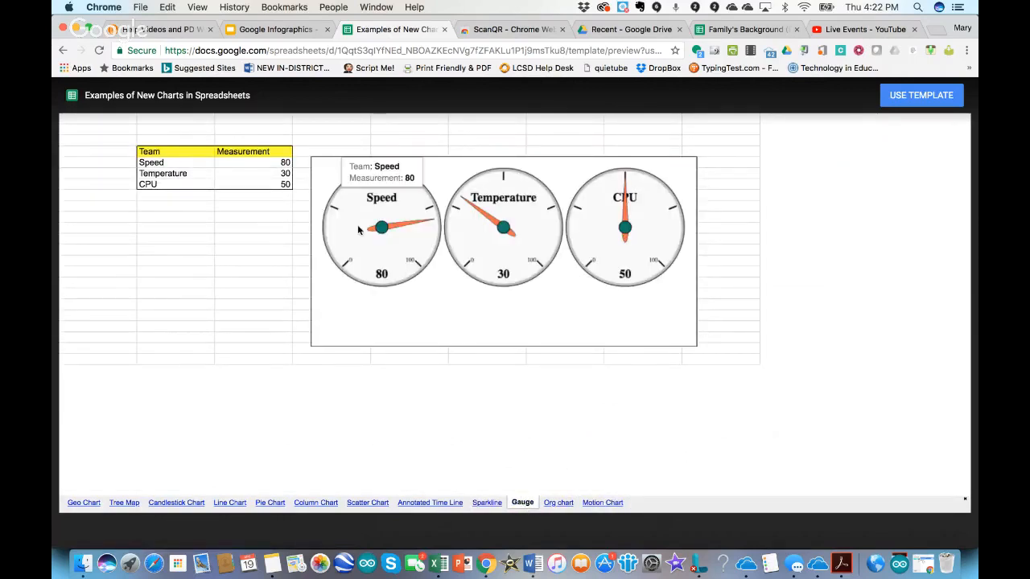
left_click(444, 30)
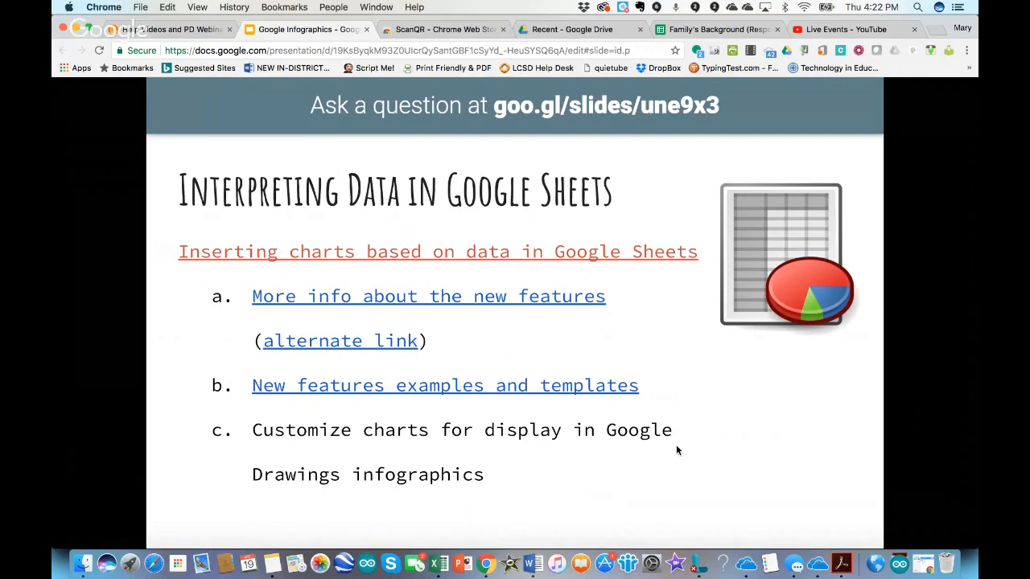
- In the Family's Background (Responses) spreadsheet, insert a pie chart from column B, the biggest ethnic group question
left_click(698, 33)
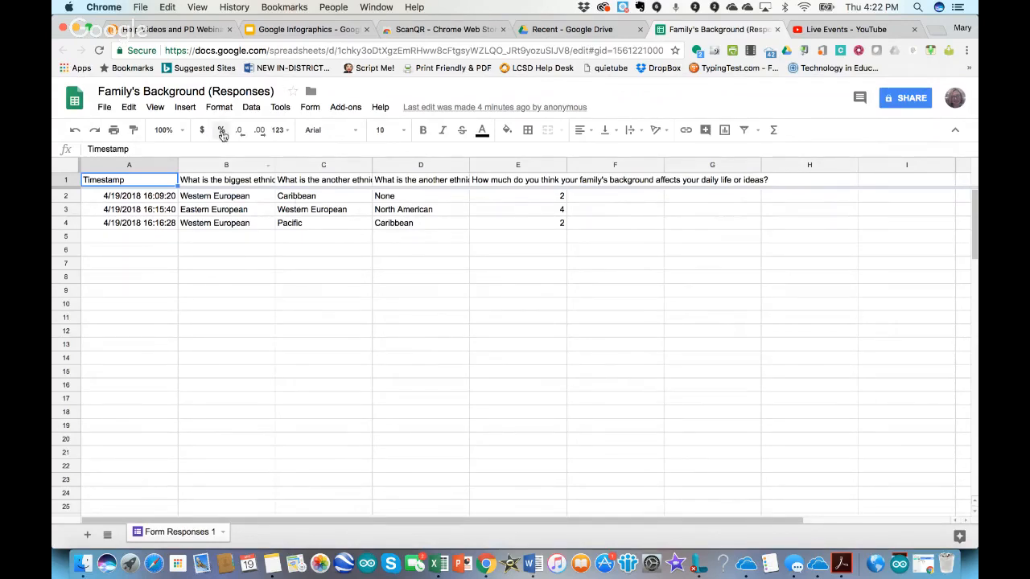
left_click(185, 107)
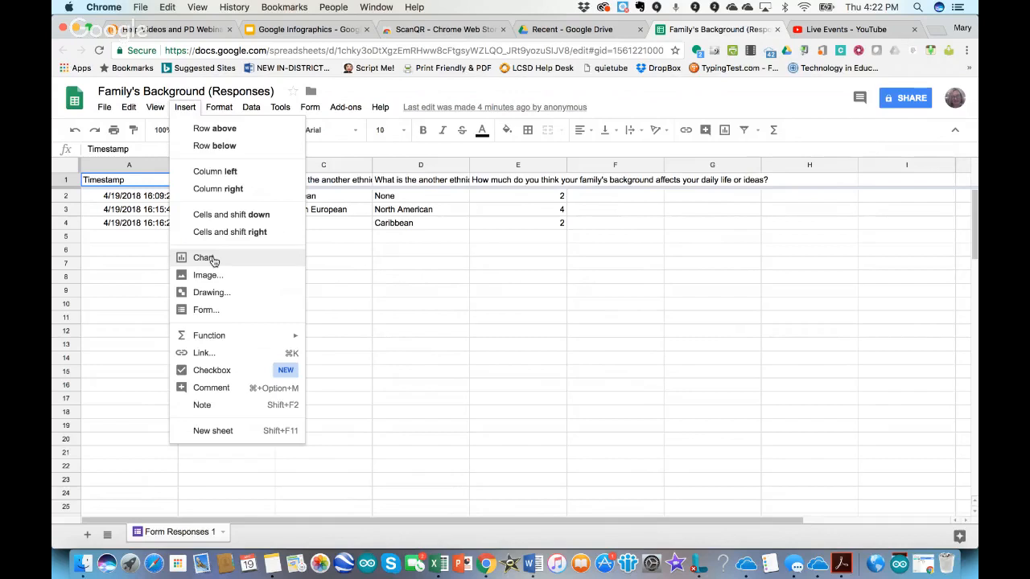
left_click(833, 131)
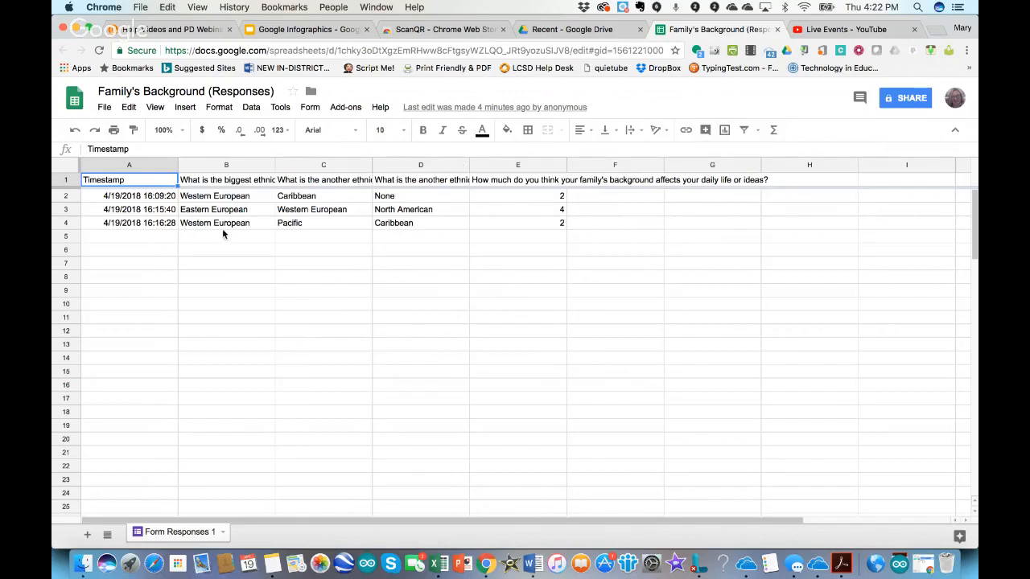
left_click(184, 108)
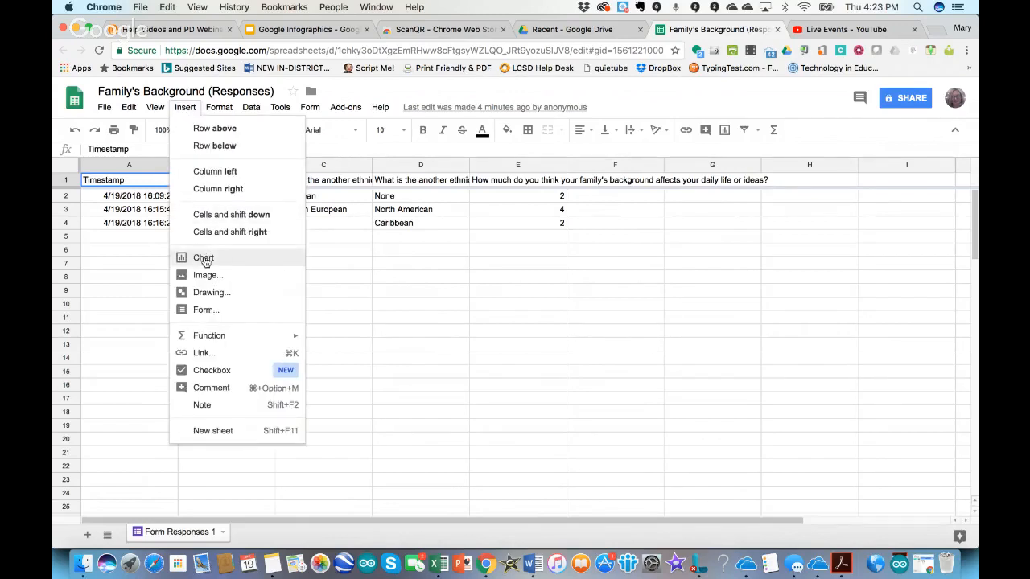
left_click(226, 165)
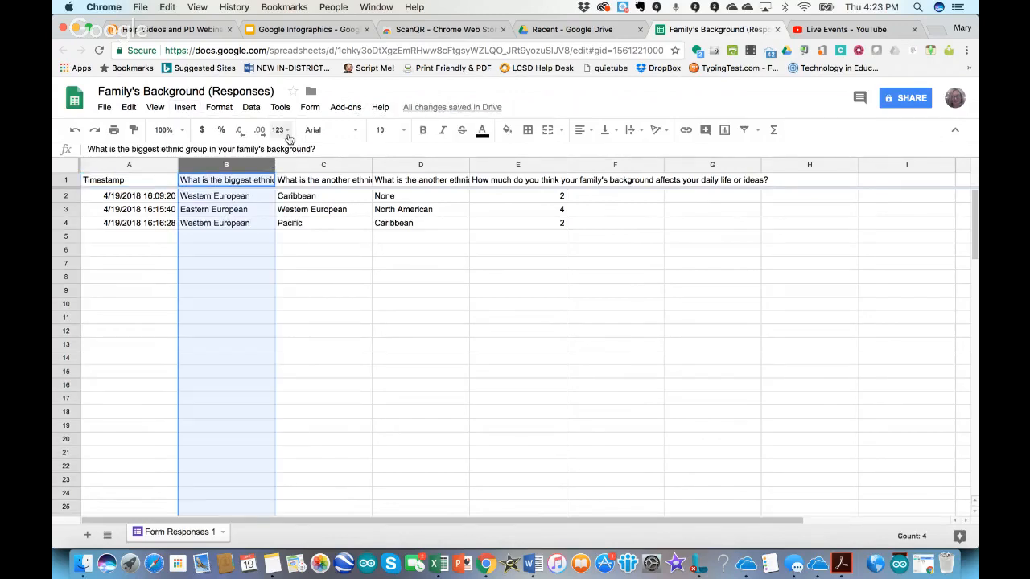
left_click(185, 108)
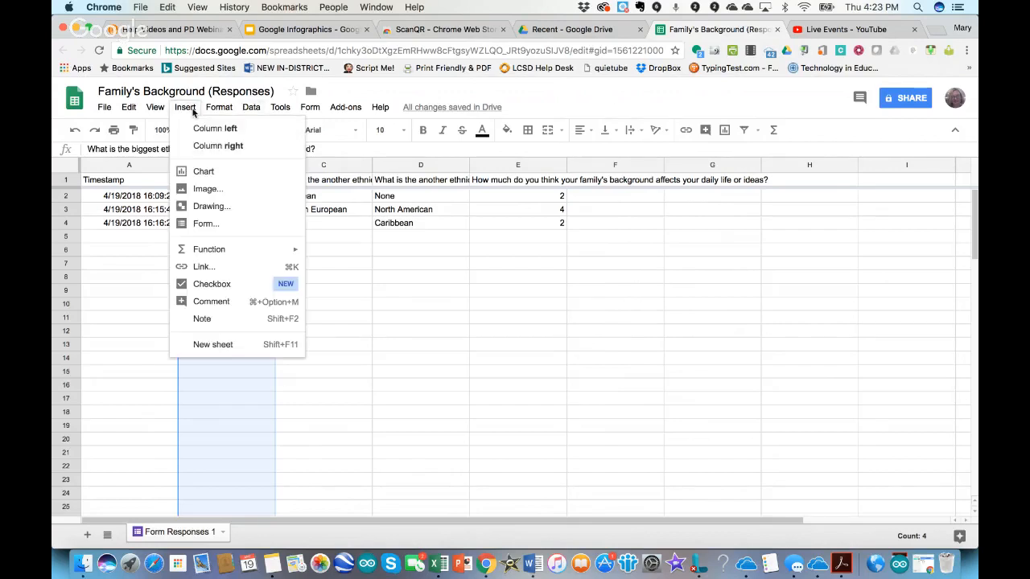
left_click(204, 171)
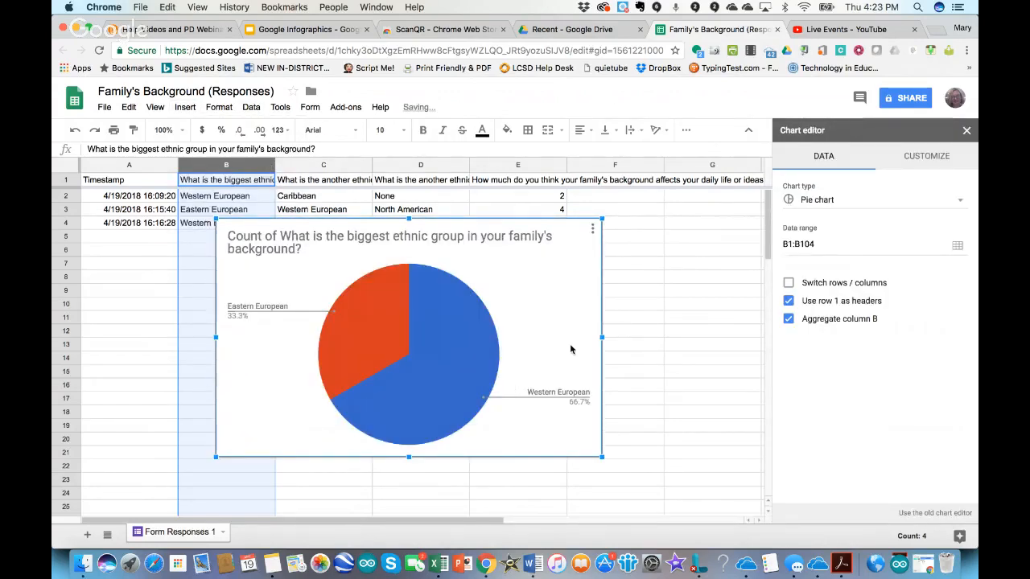
- Try switching the pie chart's rows and columns, and restore the original arrangement
mouse_move(429, 347)
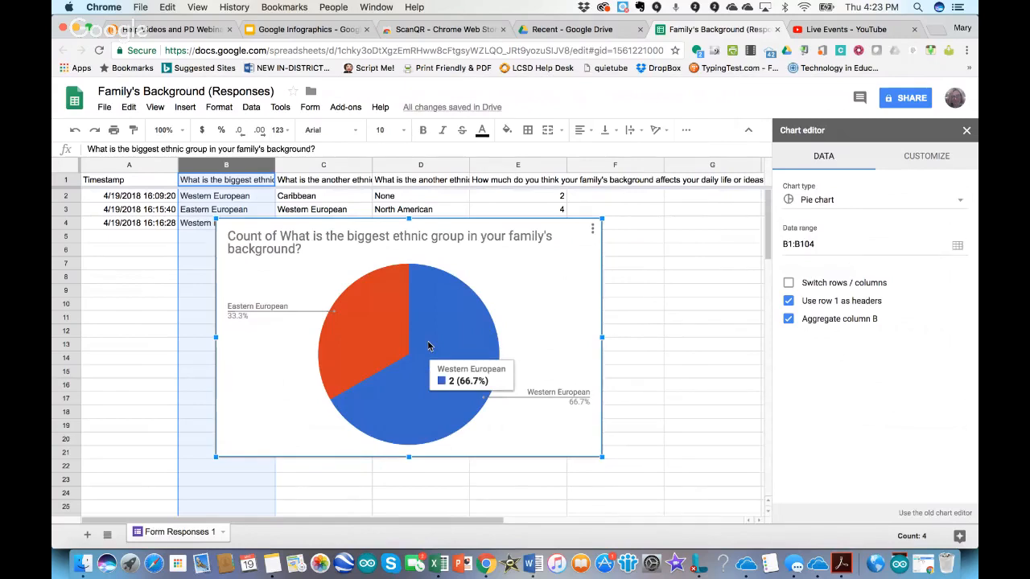
mouse_move(402, 322)
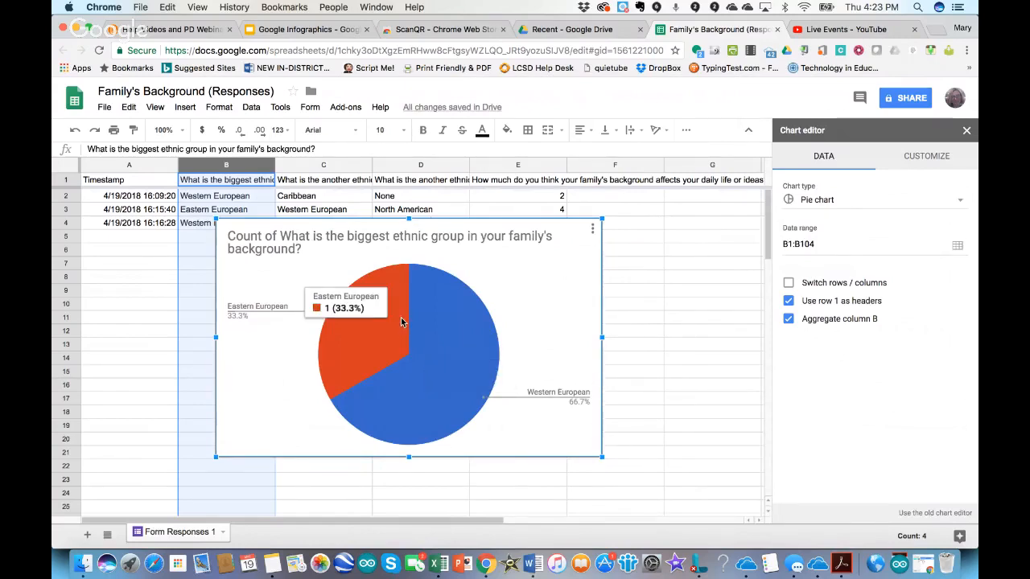
mouse_move(450, 372)
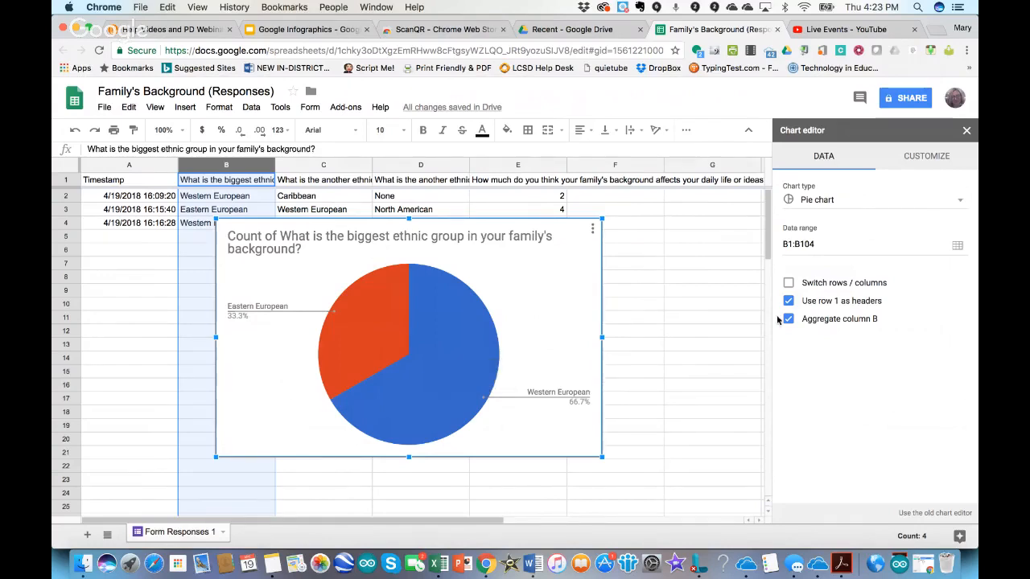
left_click(789, 284)
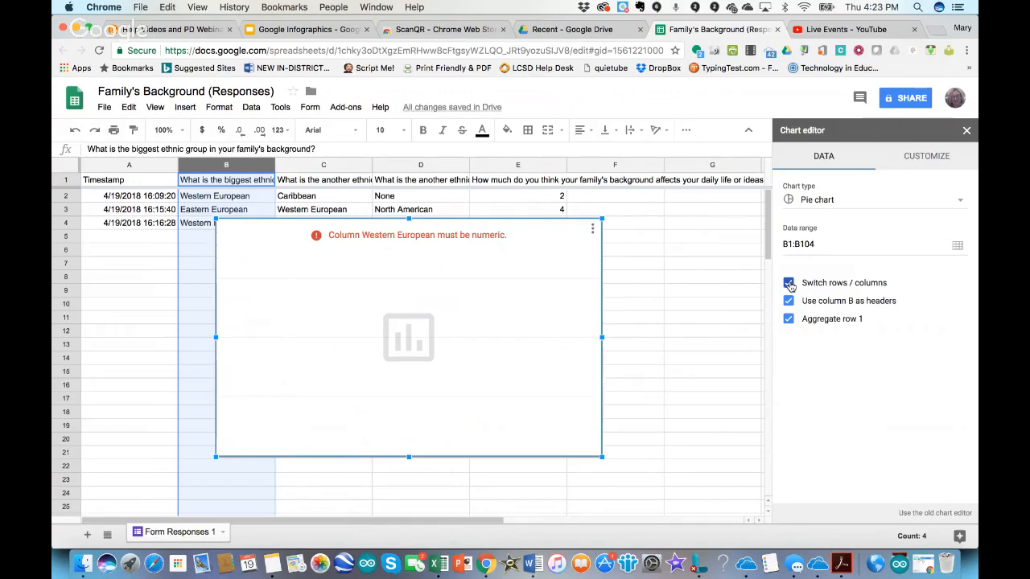
left_click(788, 283)
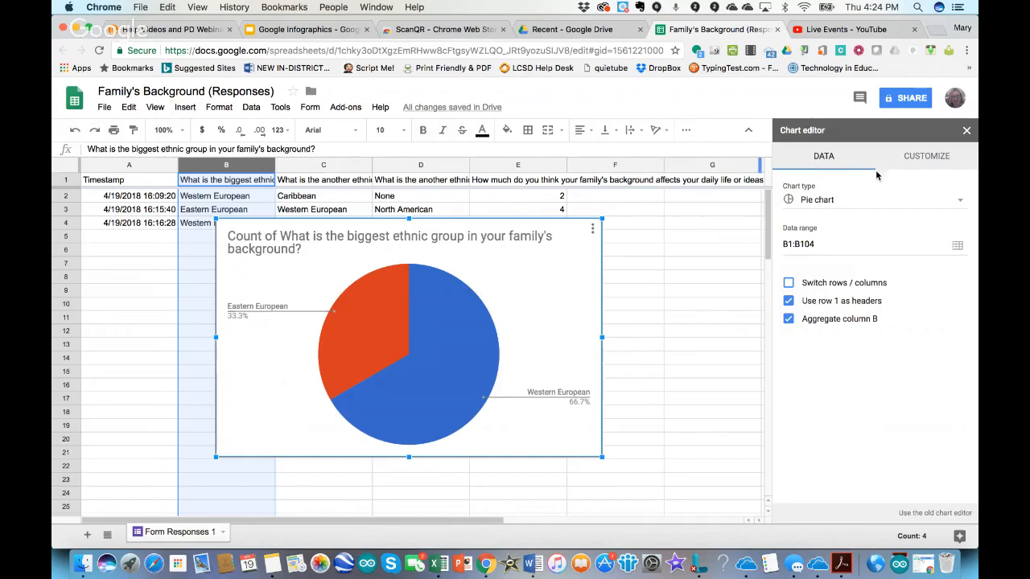
- Look over the chart's customization categories and change the chart type to the suggested horizontal bar chart
left_click(921, 160)
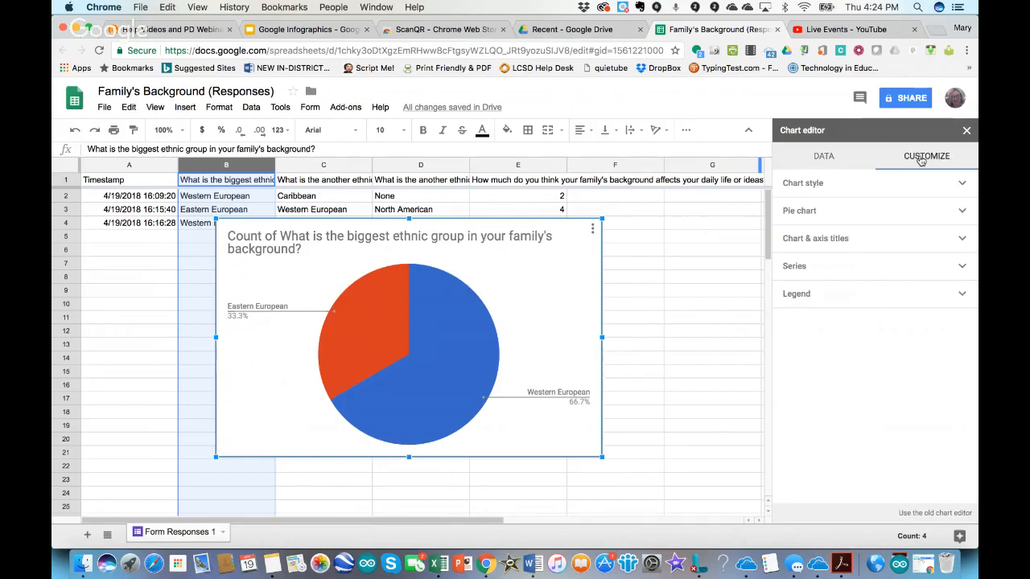
left_click(824, 161)
left_click(961, 200)
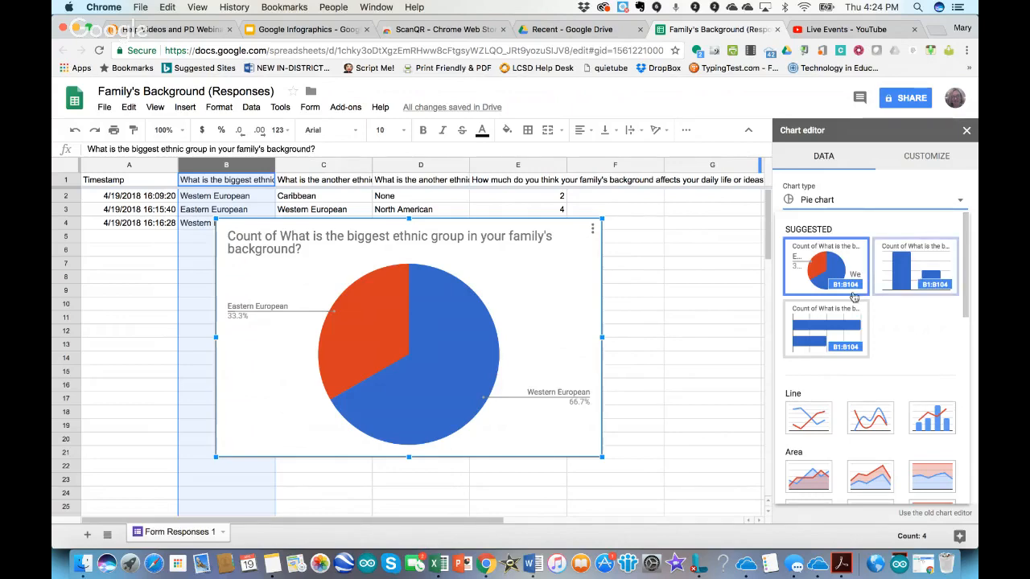
left_click(825, 320)
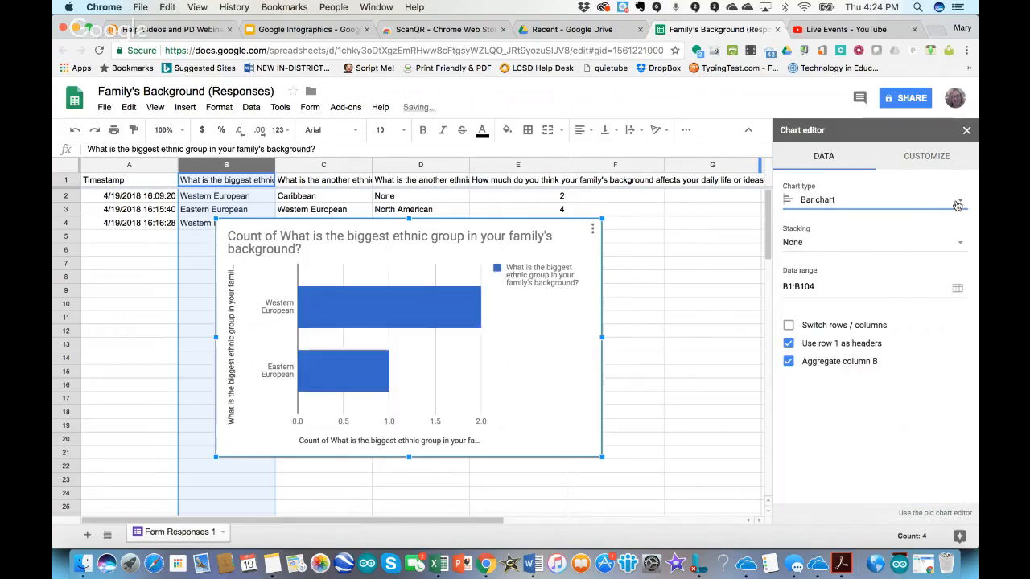
- Try the suggested pie chart, the line chart and the combo chart as types for the ethnic group chart
left_click(957, 203)
left_click(843, 282)
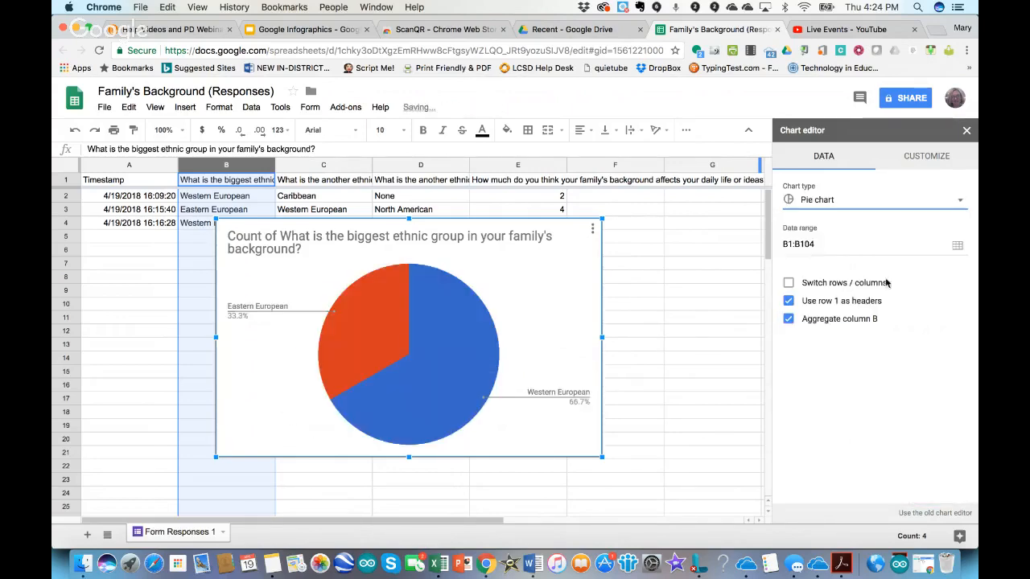
left_click(958, 203)
scroll(885, 346, "down", 2)
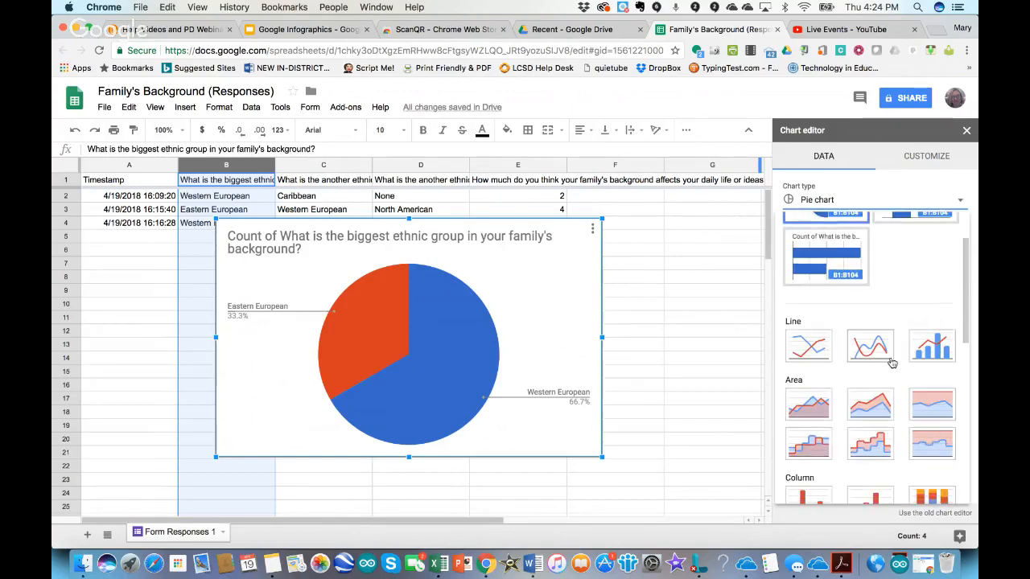
left_click(810, 352)
left_click(954, 201)
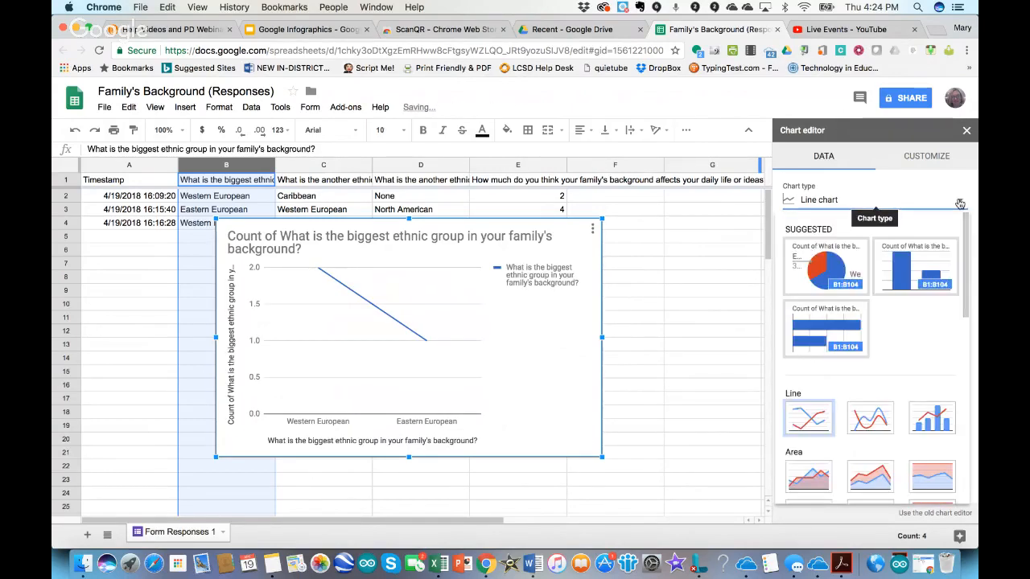
left_click(941, 432)
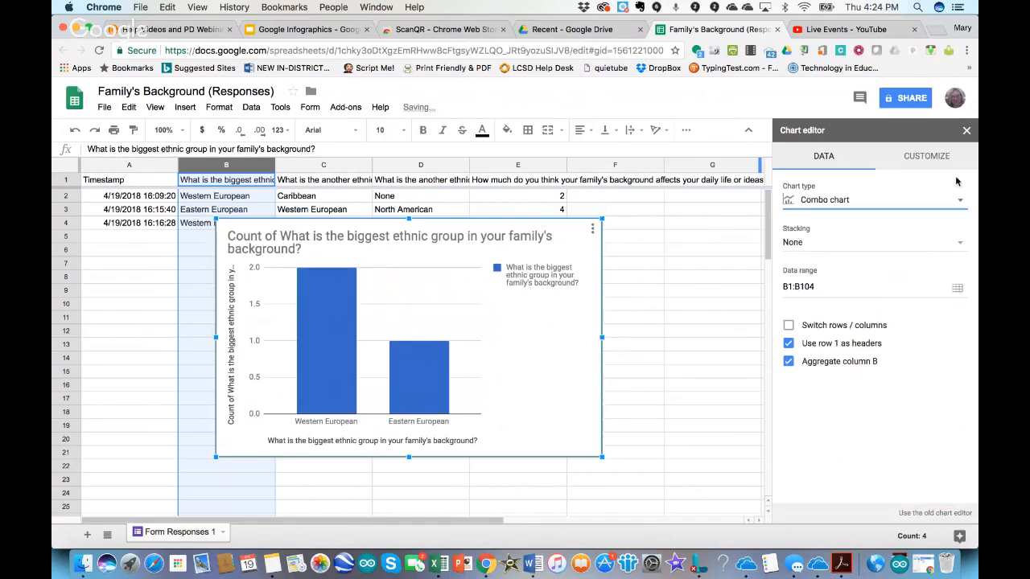
- Try the geo chart map type for the ethnic group data
left_click(958, 206)
scroll(926, 367, "down", 5)
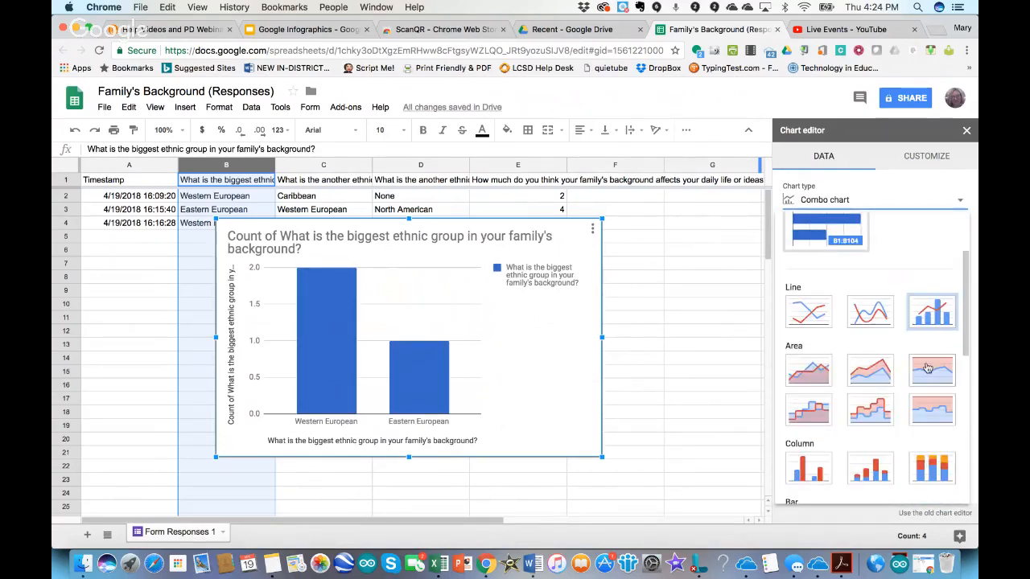
scroll(926, 367, "down", 4)
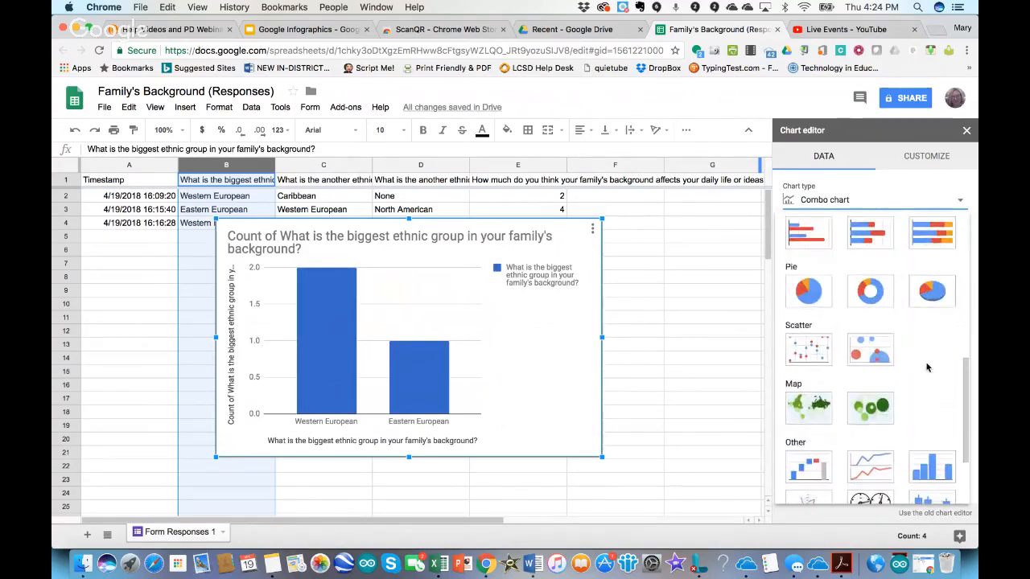
left_click(809, 408)
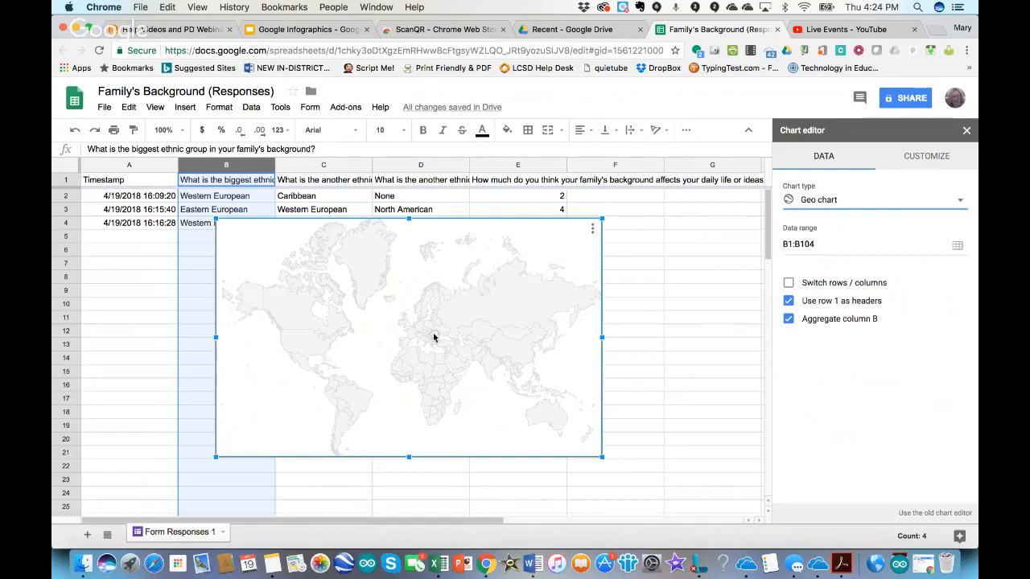
- Change the chart to the suggested pie chart and move it below the response rows, starting at column C
left_click(833, 203)
left_click(815, 257)
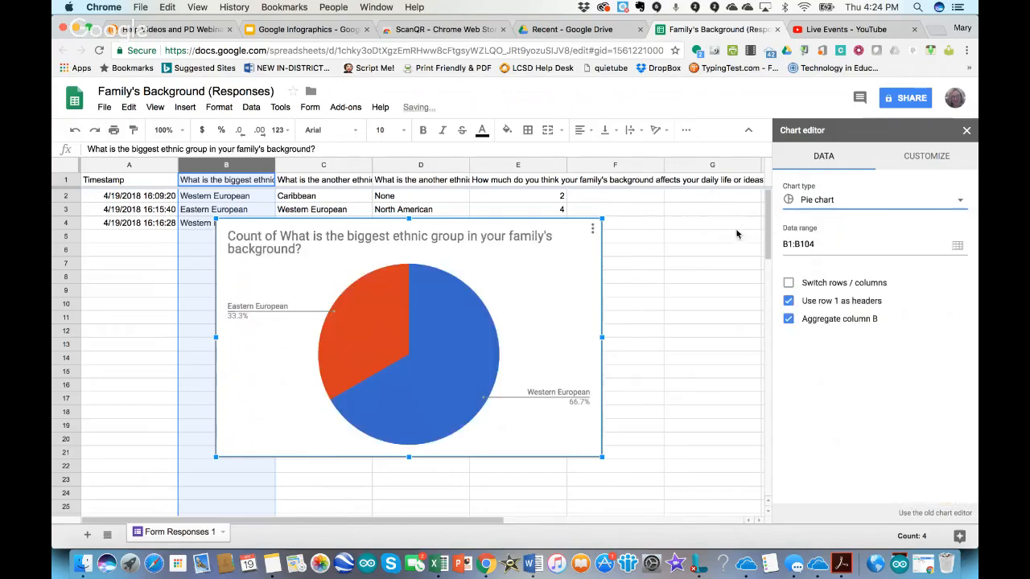
left_click_drag(432, 299, 499, 336)
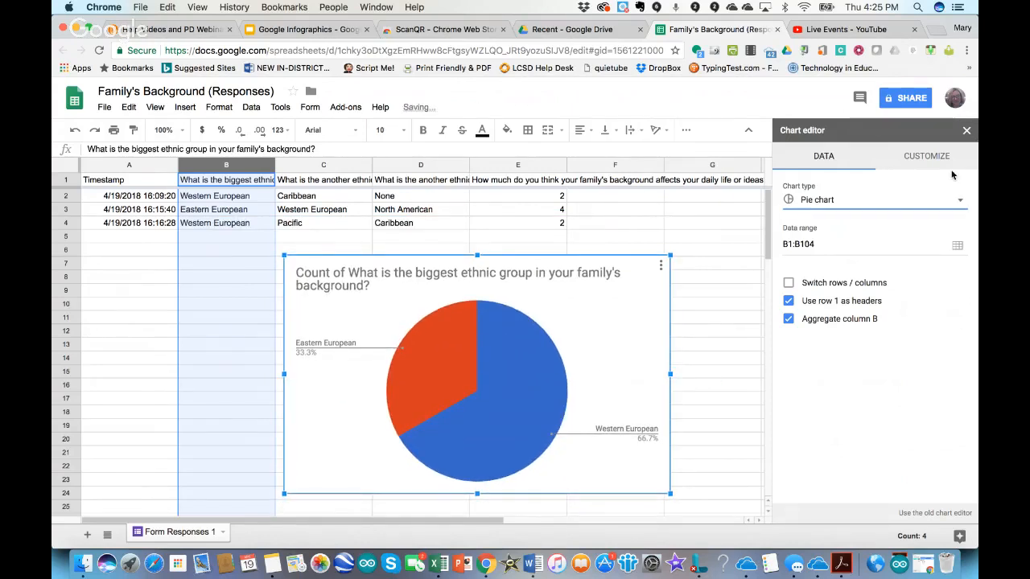
- Set the pie chart's background color to light orange in its chart style settings
left_click(927, 159)
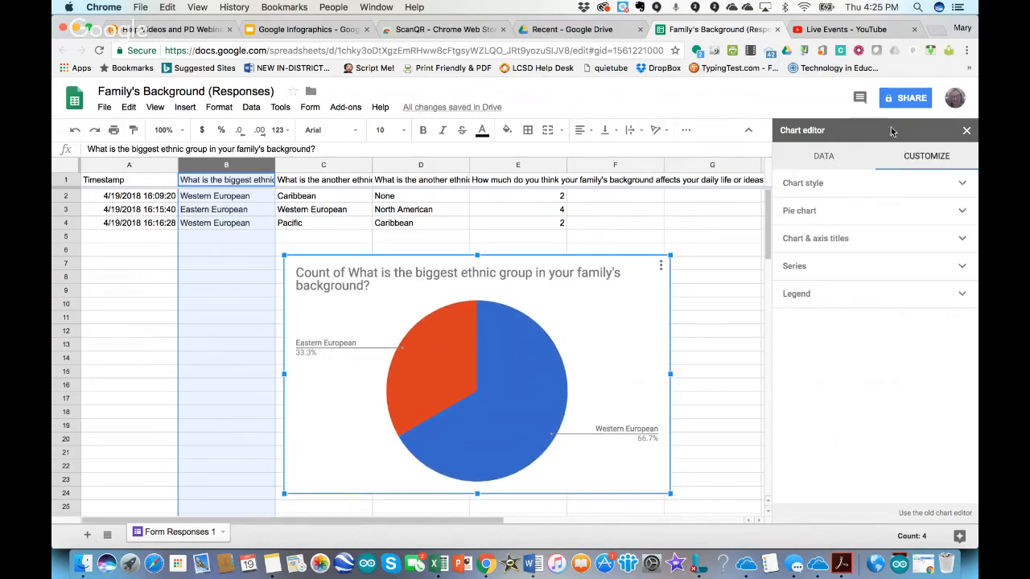
left_click(962, 186)
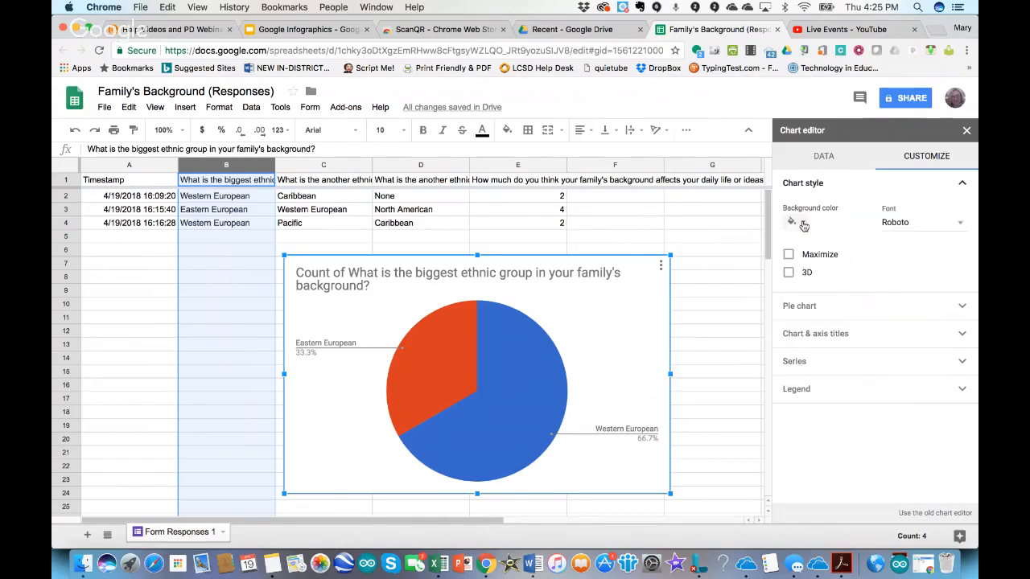
left_click(802, 224)
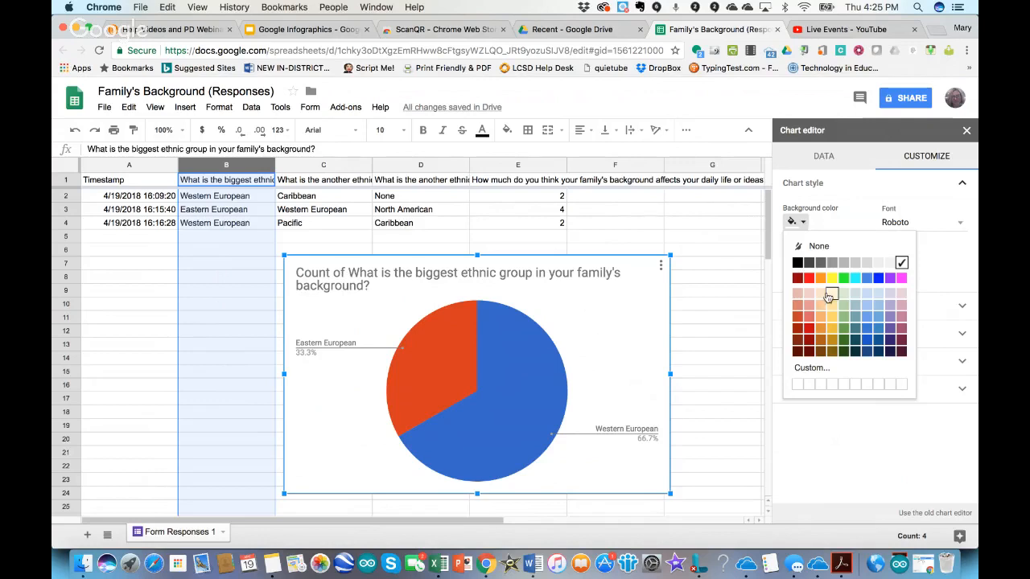
left_click(821, 293)
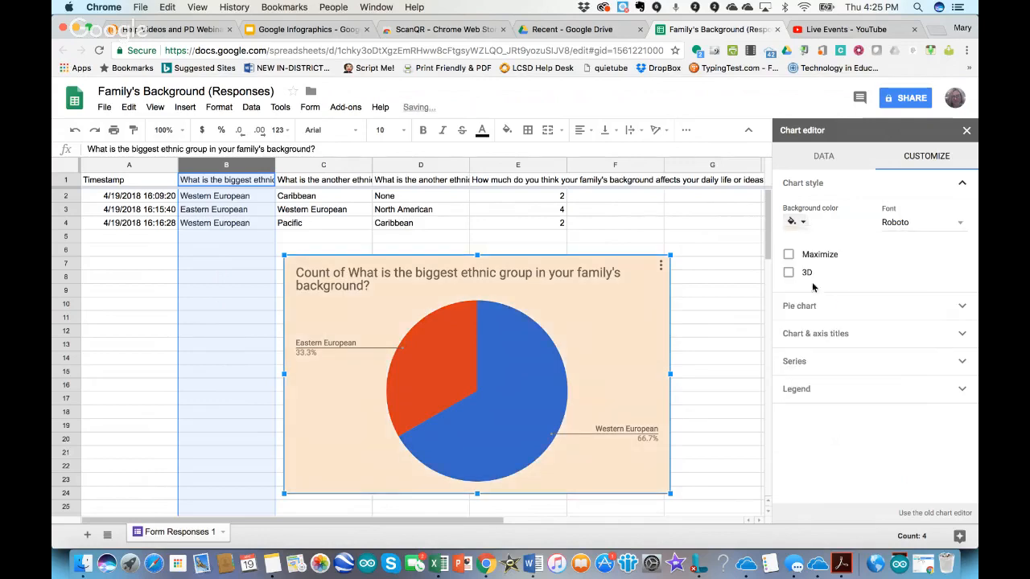
left_click(803, 223)
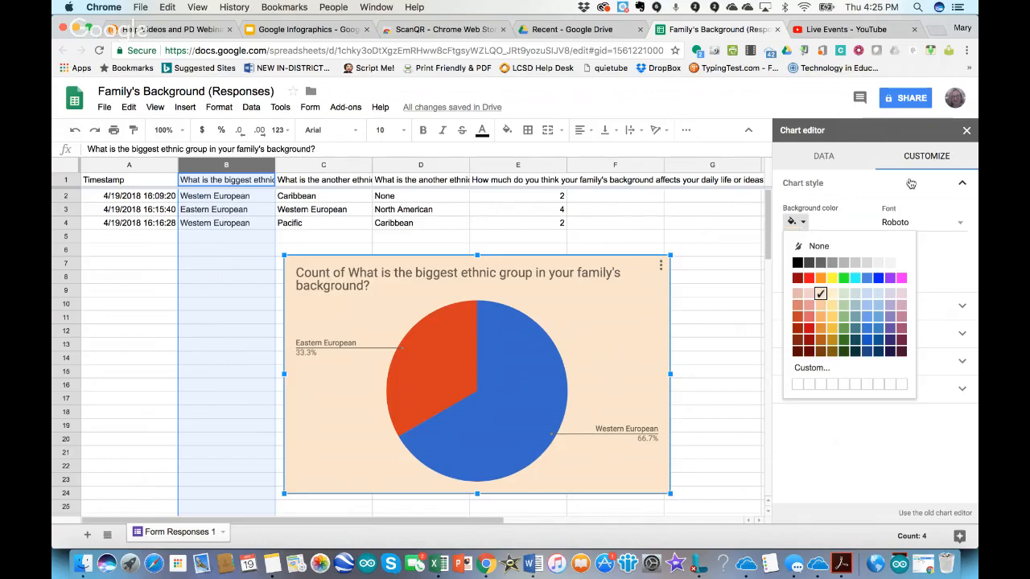
- Try the Wide, Comic Sans MS and Narrow fonts on the chart, and settle on Wide
left_click(921, 223)
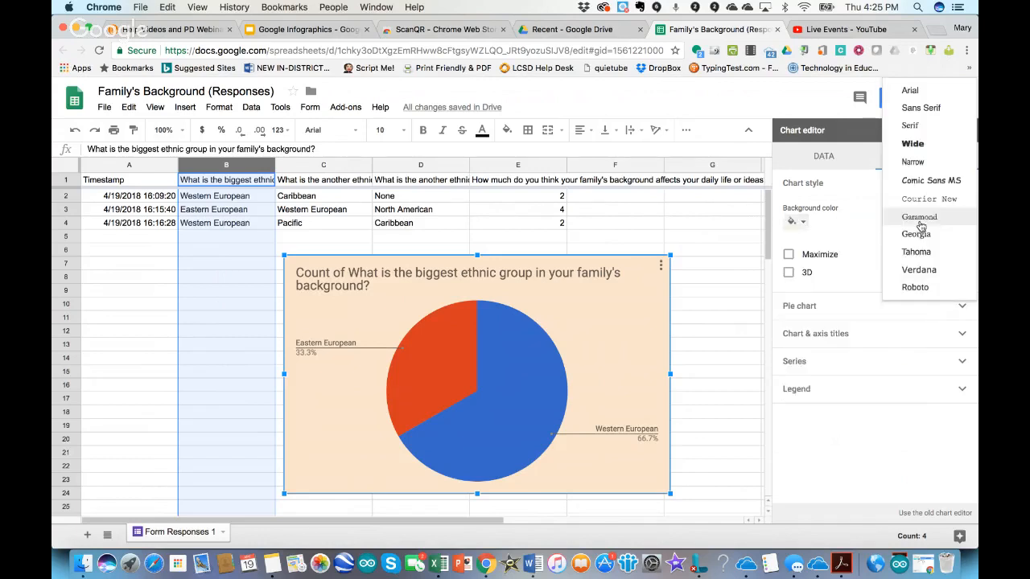
left_click(914, 148)
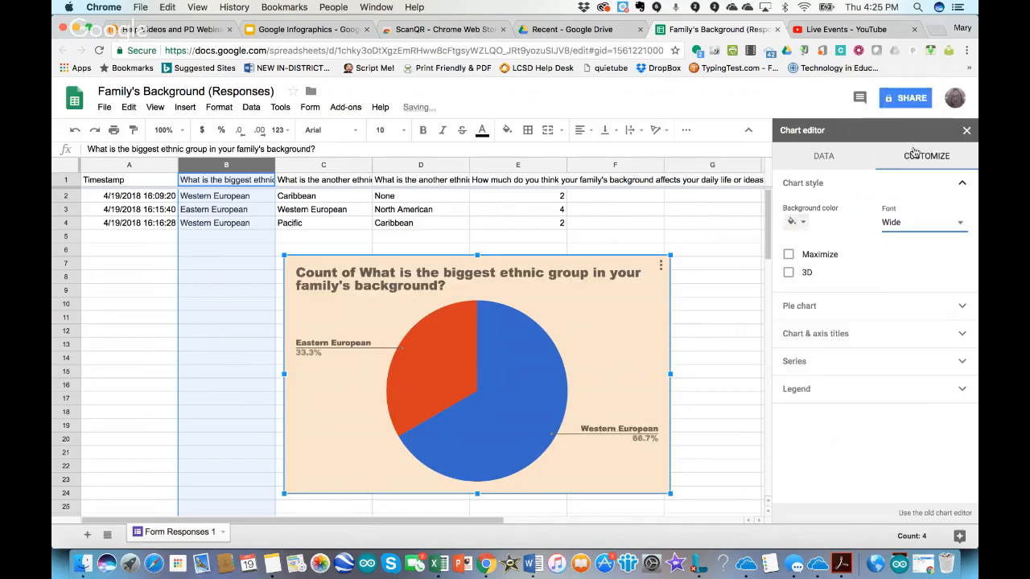
left_click(951, 228)
left_click(933, 251)
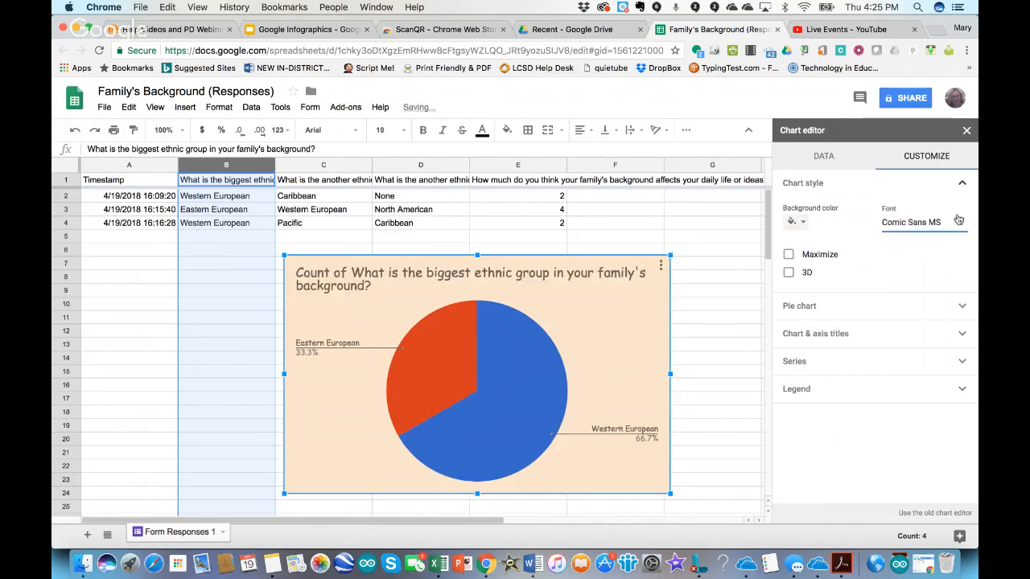
left_click(952, 226)
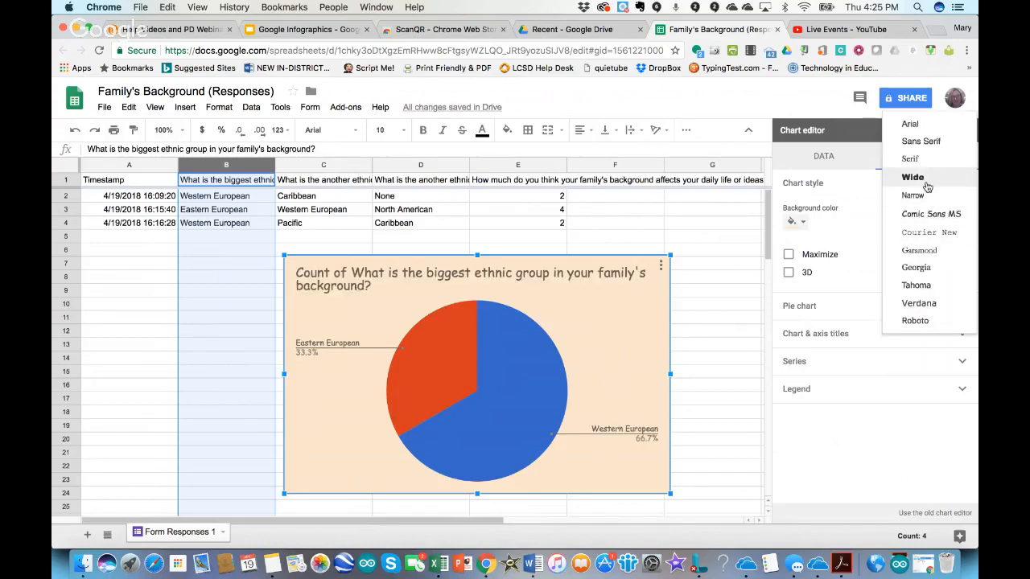
left_click(925, 199)
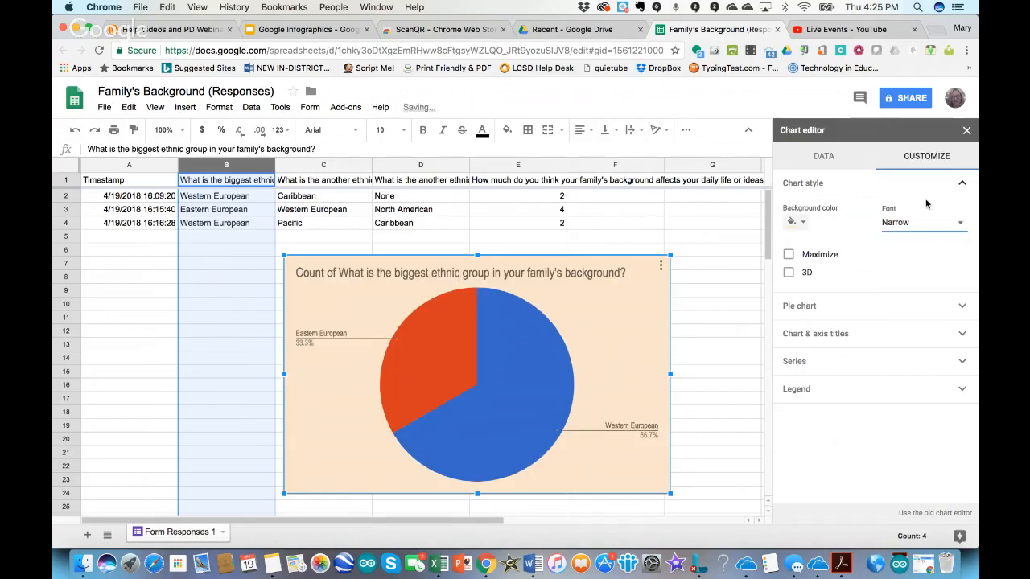
left_click(970, 228)
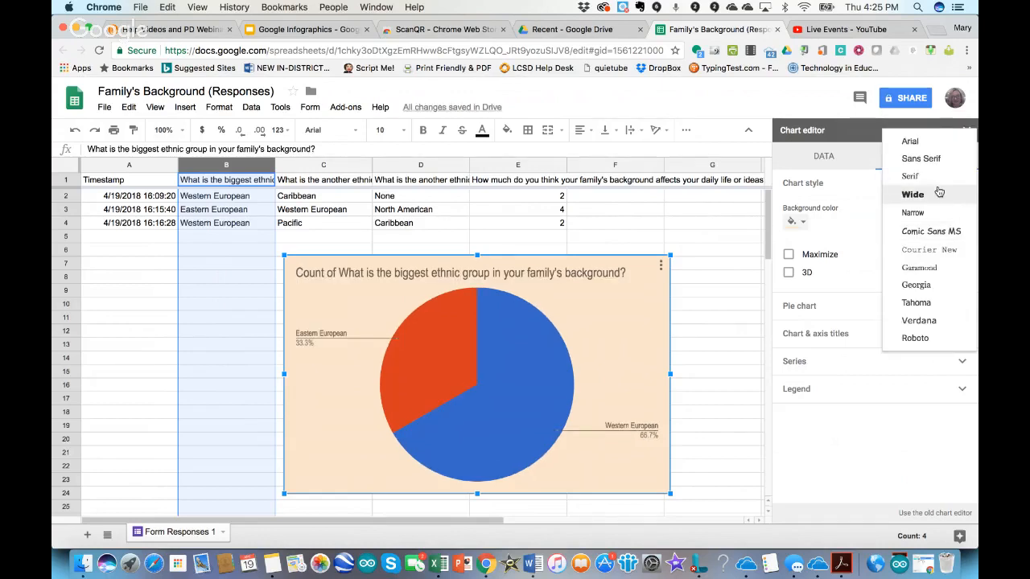
left_click(909, 194)
- Make the pie chart 3D, and switch the Maximize option on and back off
left_click(788, 272)
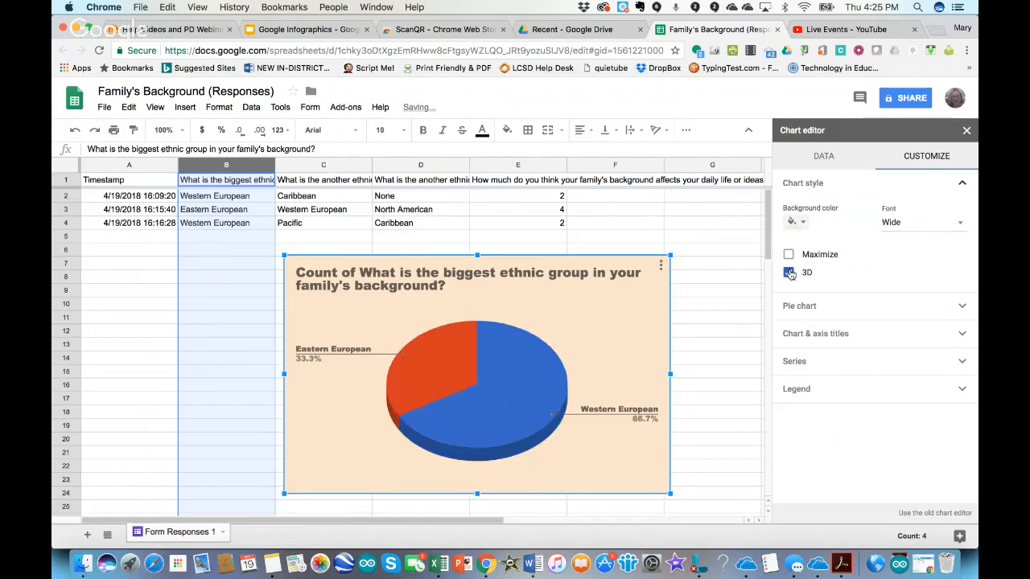
left_click(788, 254)
left_click(788, 254)
- Try a 25% donut hole on the pie chart, and set it back to 0%
left_click(948, 312)
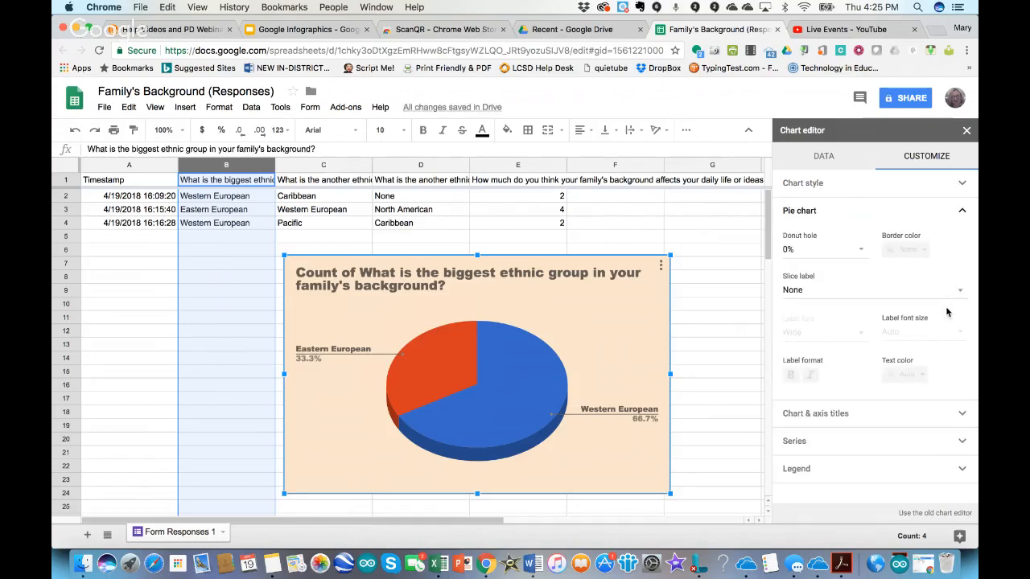
left_click(857, 251)
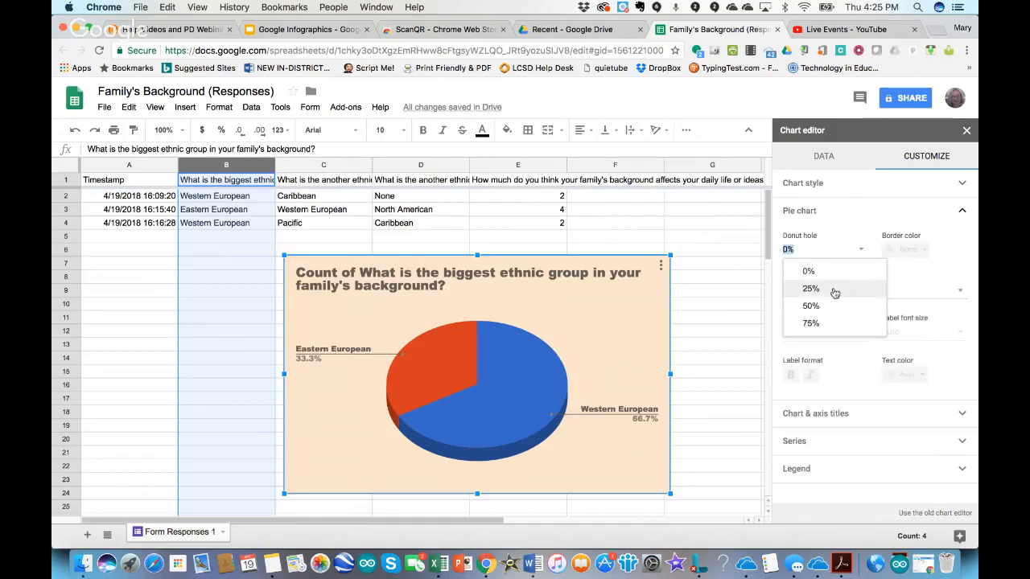
left_click(835, 291)
left_click(859, 251)
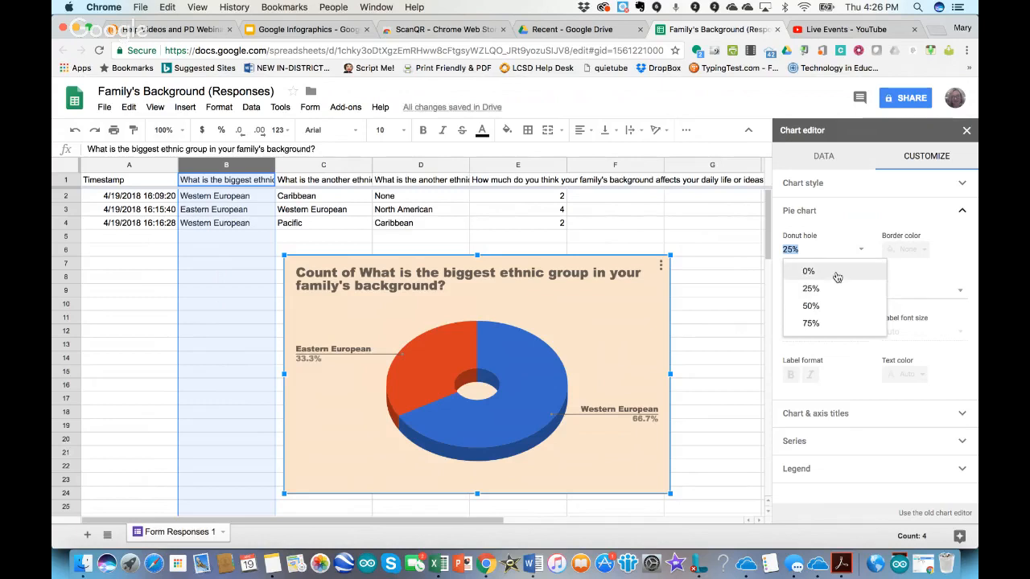
left_click(835, 274)
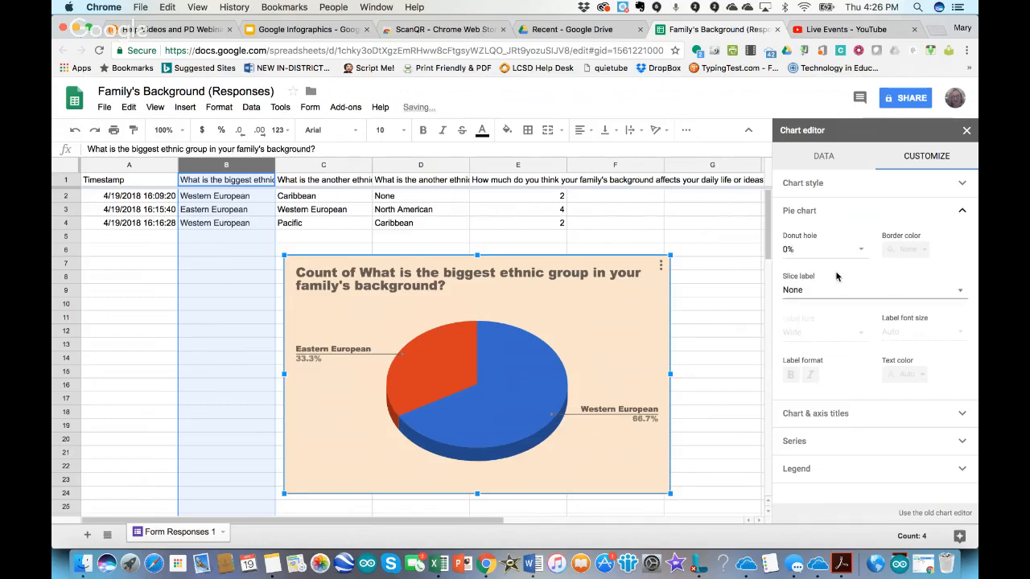
- Look over the chart title settings, and set the Western European slice's color to purple
left_click(873, 415)
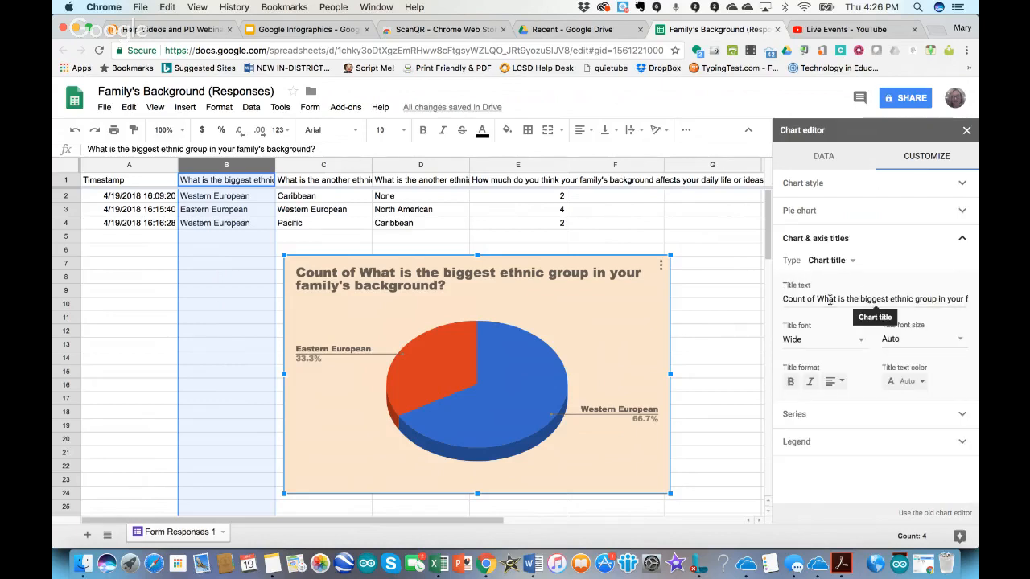
left_click(839, 300)
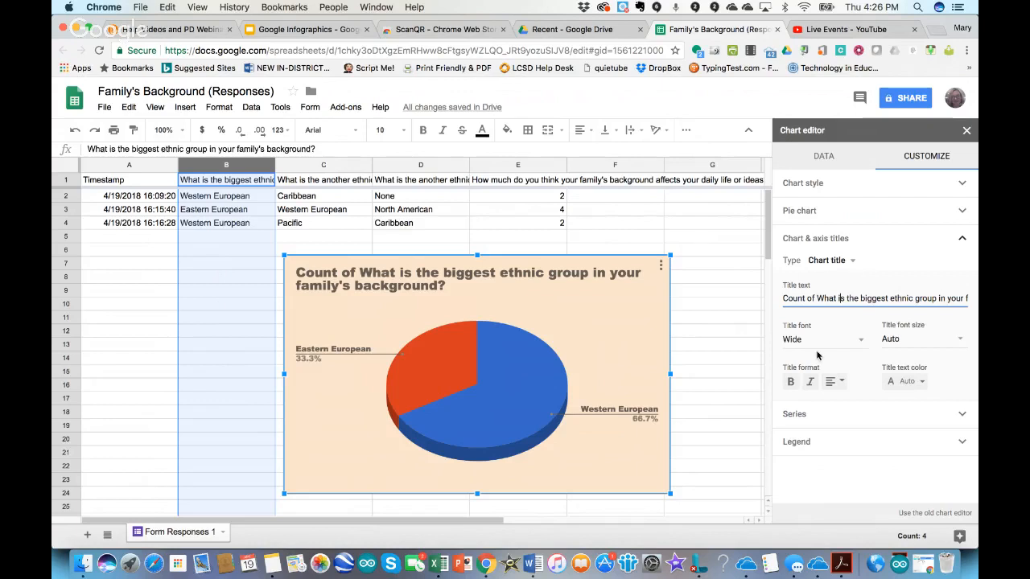
left_click(887, 414)
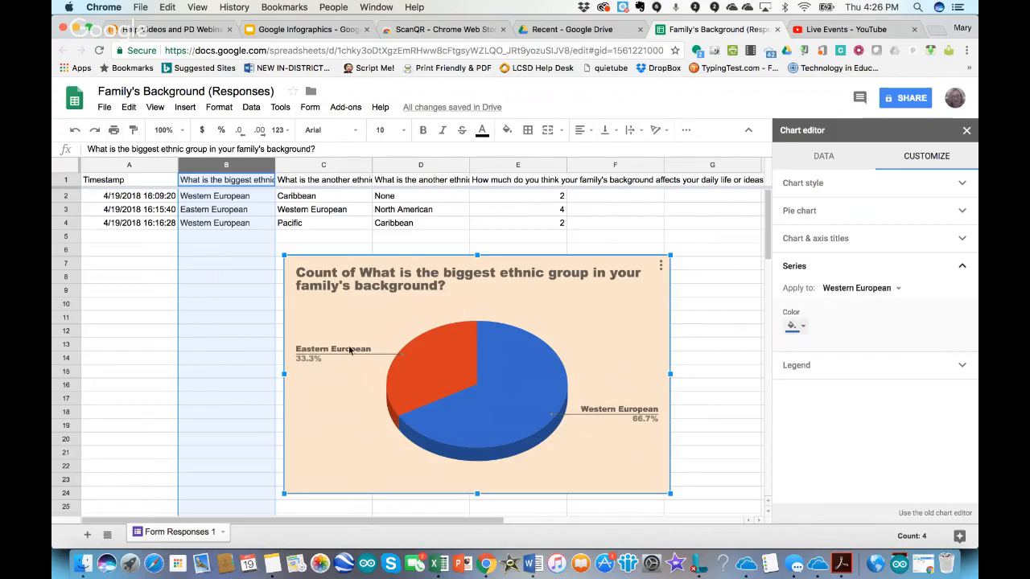
left_click(802, 327)
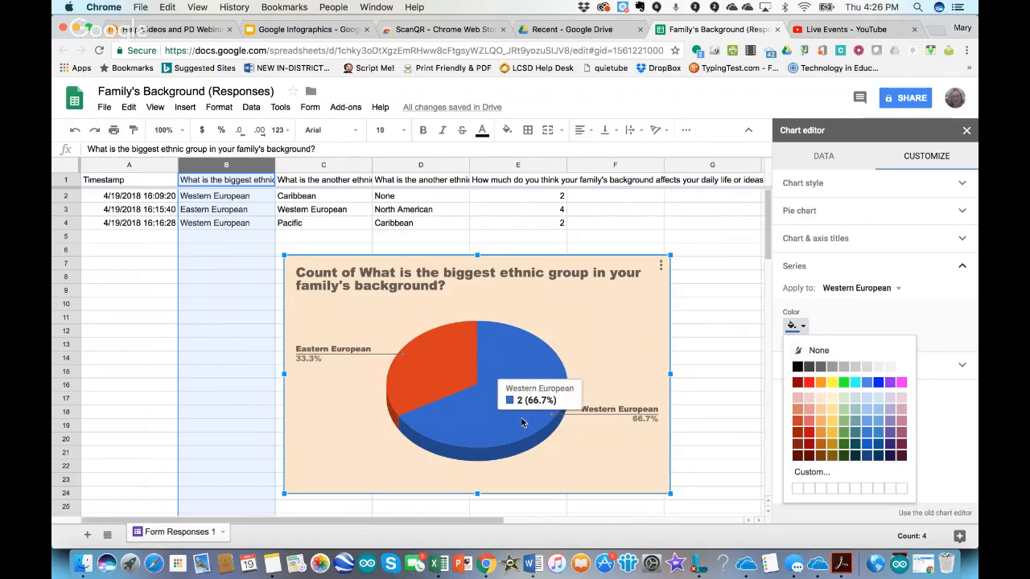
left_click(890, 383)
- Set the Eastern European slice's color to cyan
left_click(880, 288)
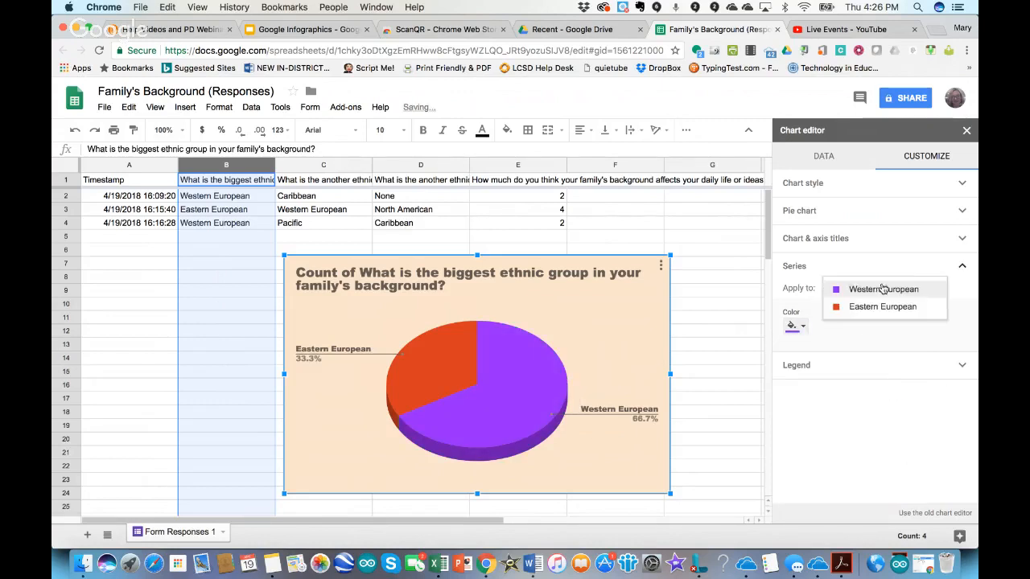
left_click(859, 314)
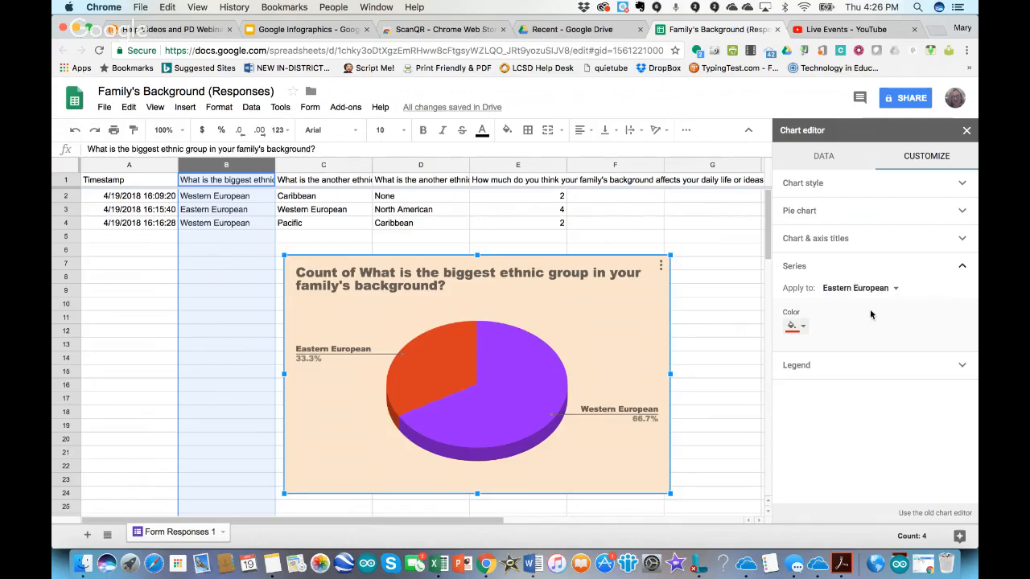
left_click(802, 326)
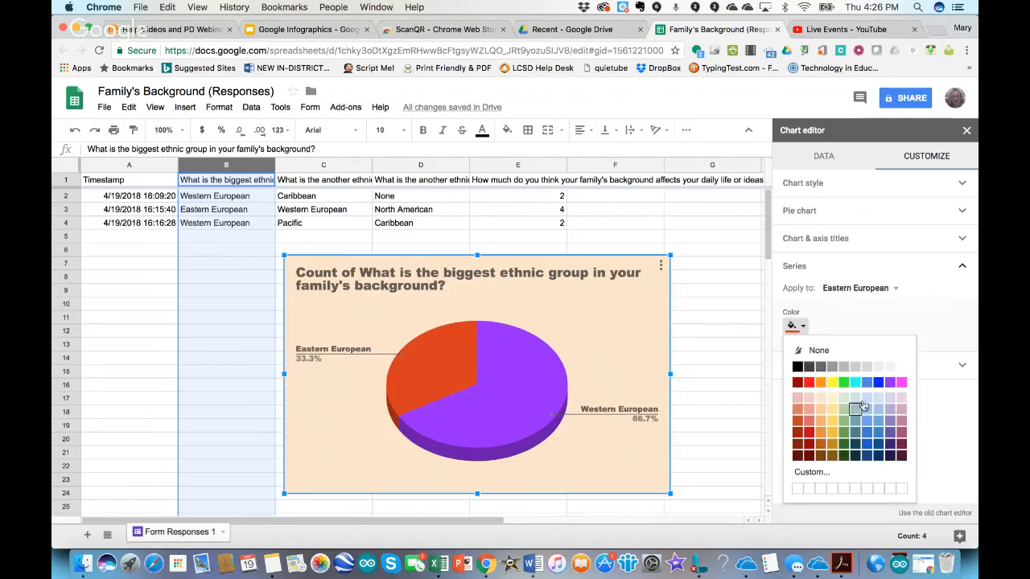
left_click(857, 383)
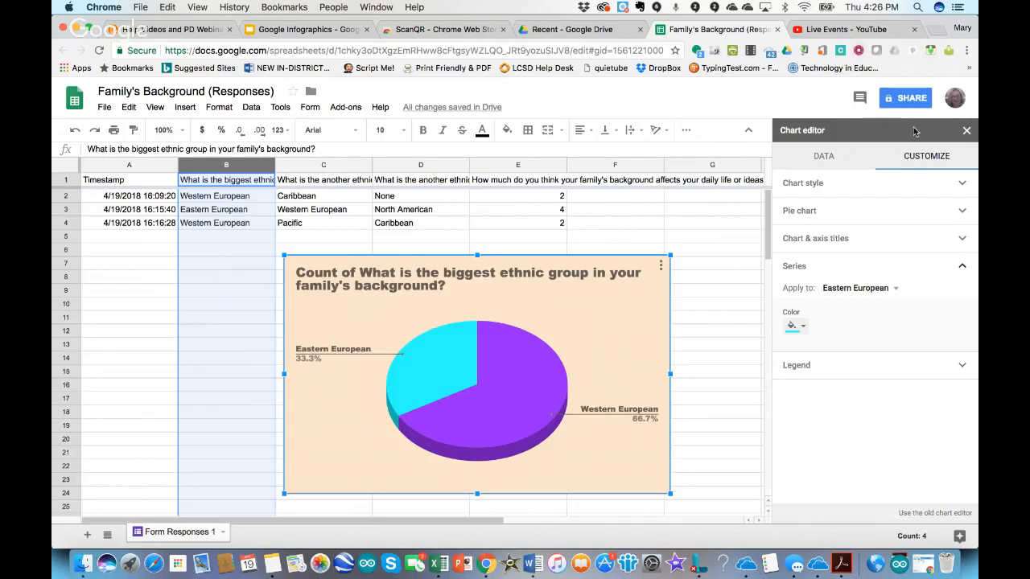
- Close the chart editor and move the pie chart to span columns A to E below the responses
left_click(967, 131)
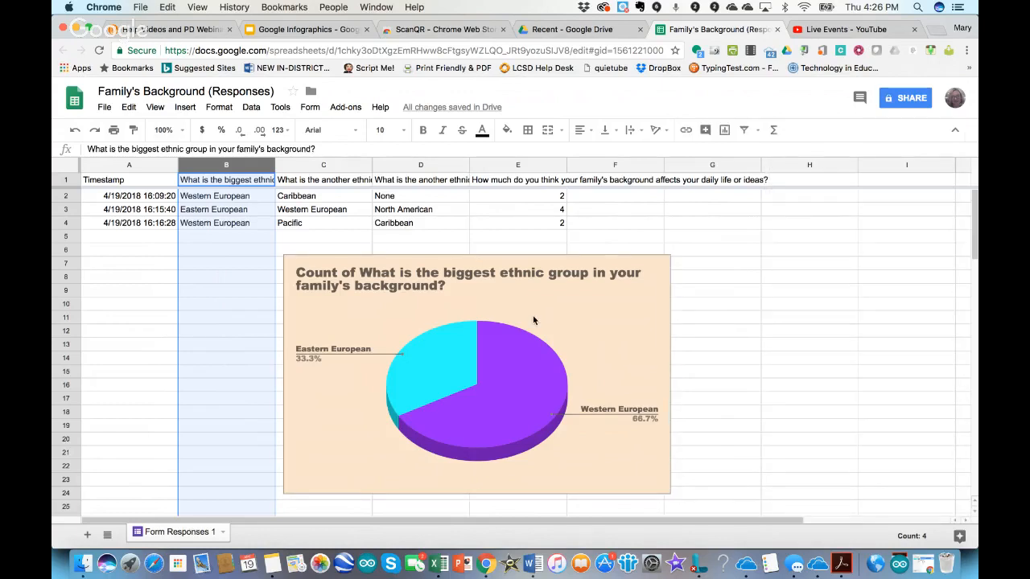
left_click_drag(533, 320, 367, 326)
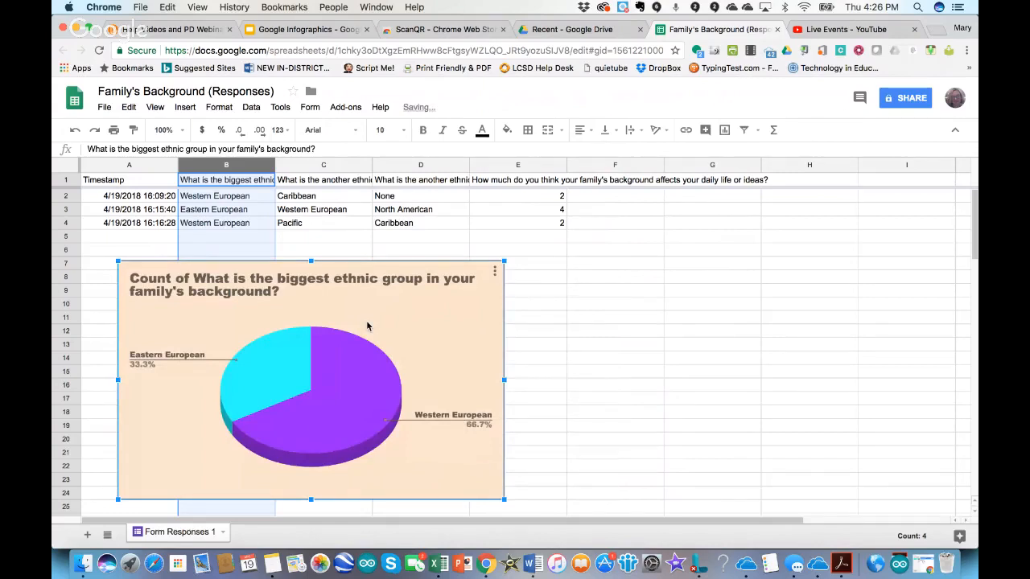
- Insert a chart of the column E ratings, make it a histogram, and move it beside the pie chart
left_click(322, 165)
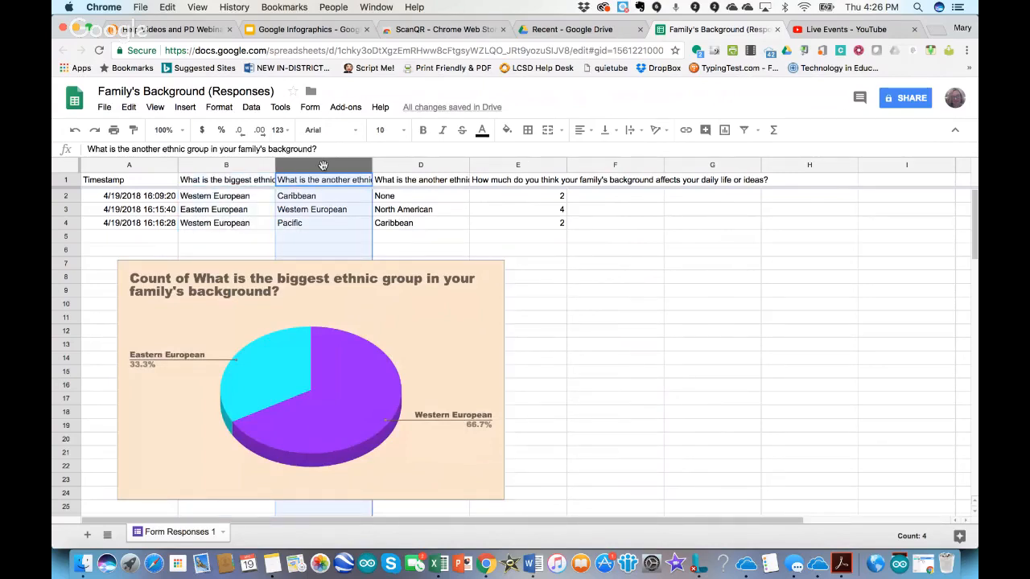
left_click(521, 165)
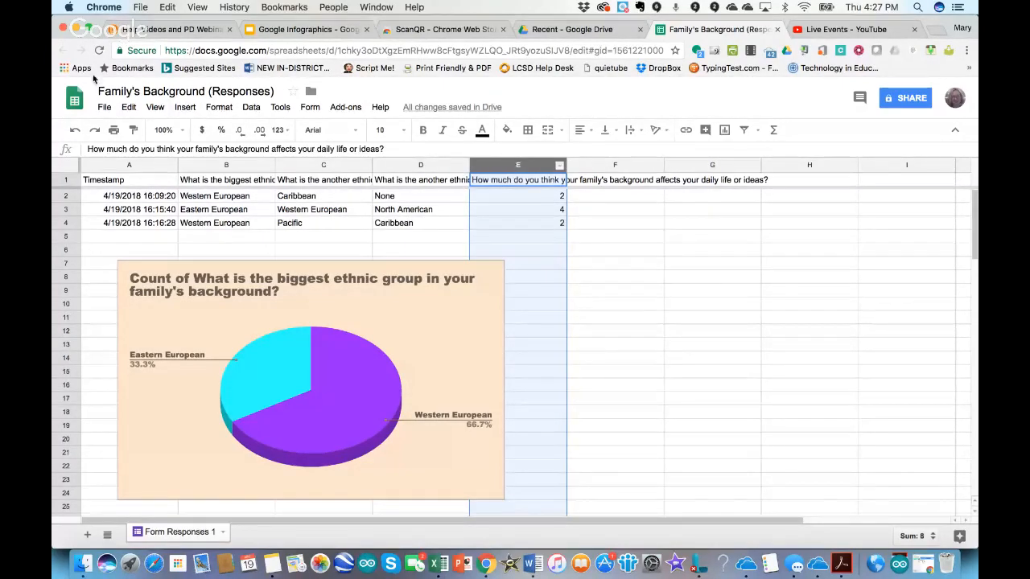
left_click(186, 108)
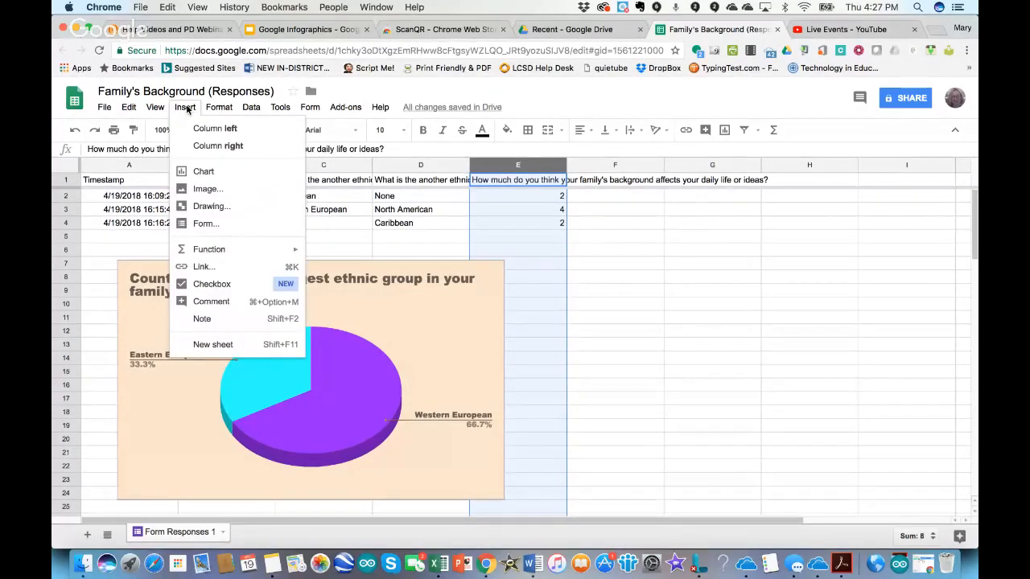
left_click(255, 174)
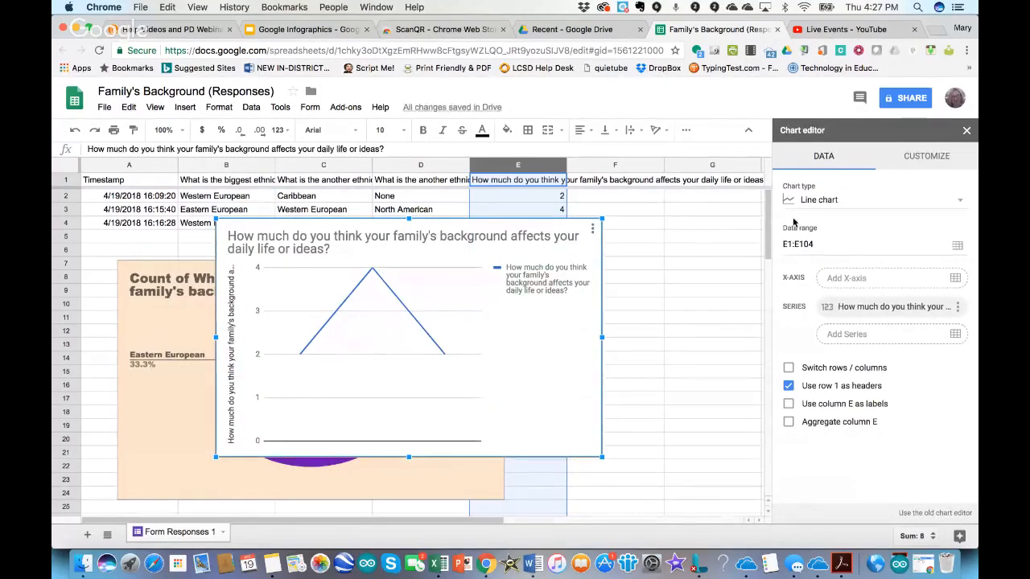
left_click(871, 201)
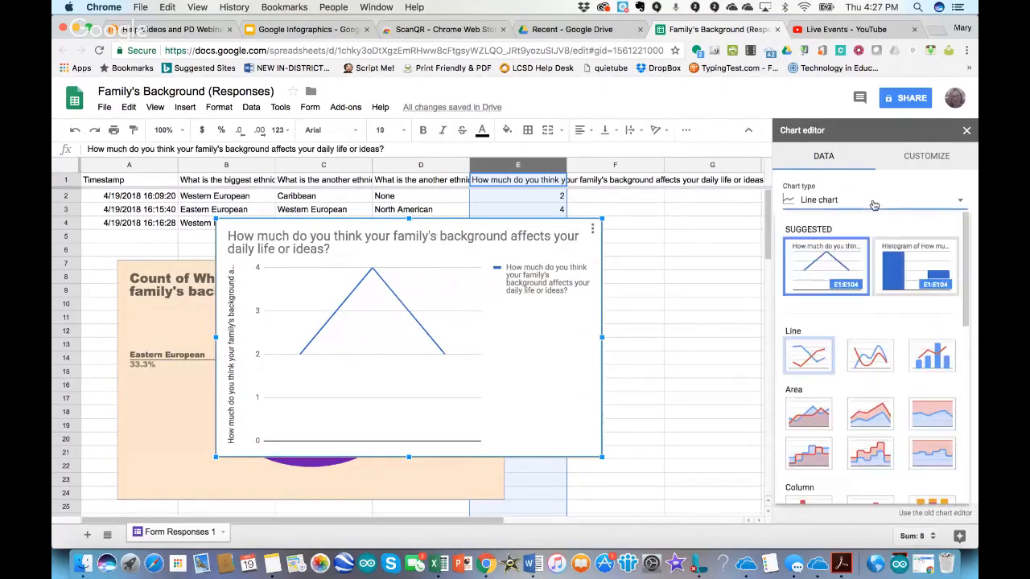
left_click(911, 266)
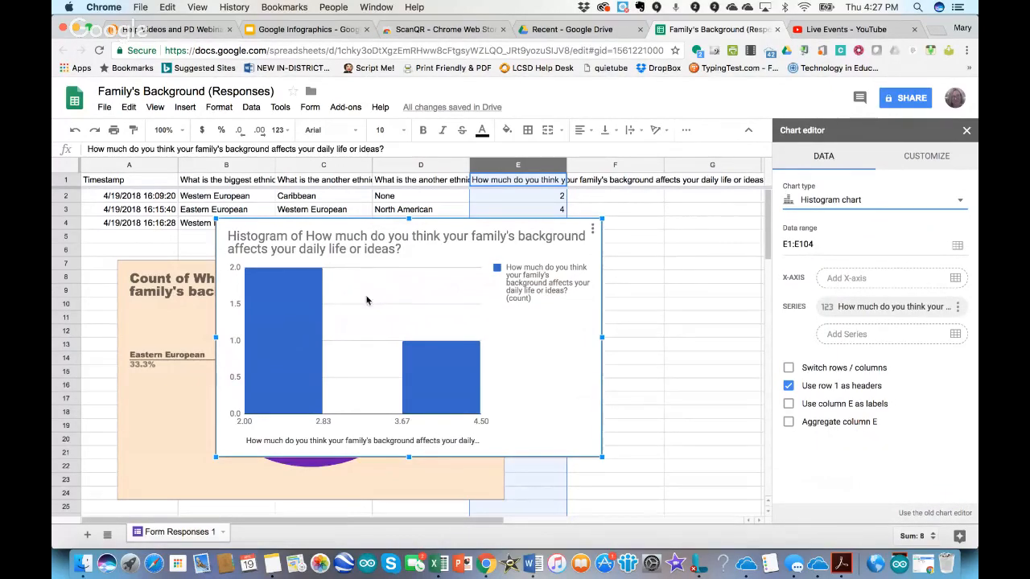
left_click_drag(510, 307, 652, 343)
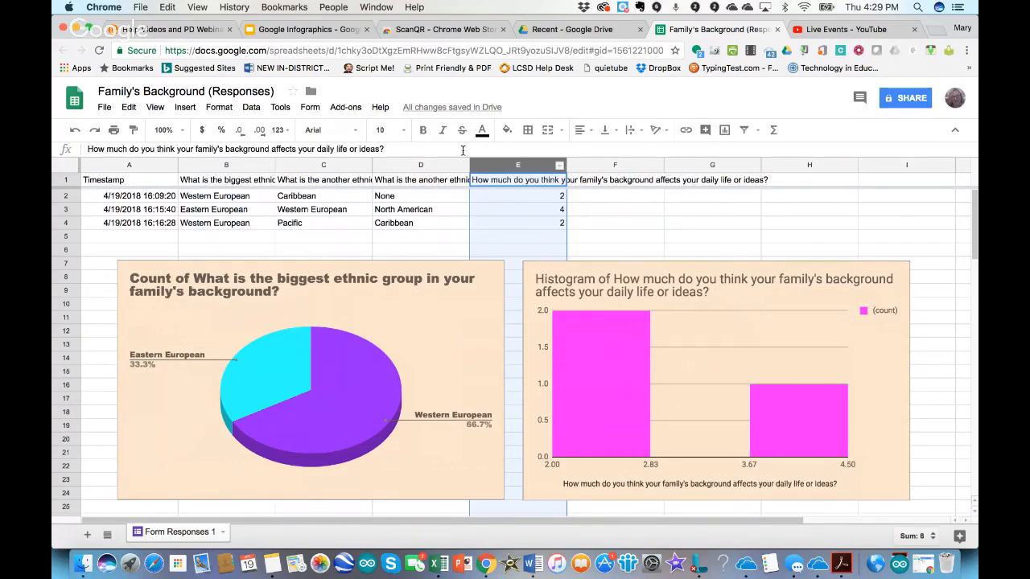
- Switch to the Google Infographics slides, advance to the Google Drawings slide, and open its "Features of Google Drawings for infographics" link
left_click(288, 27)
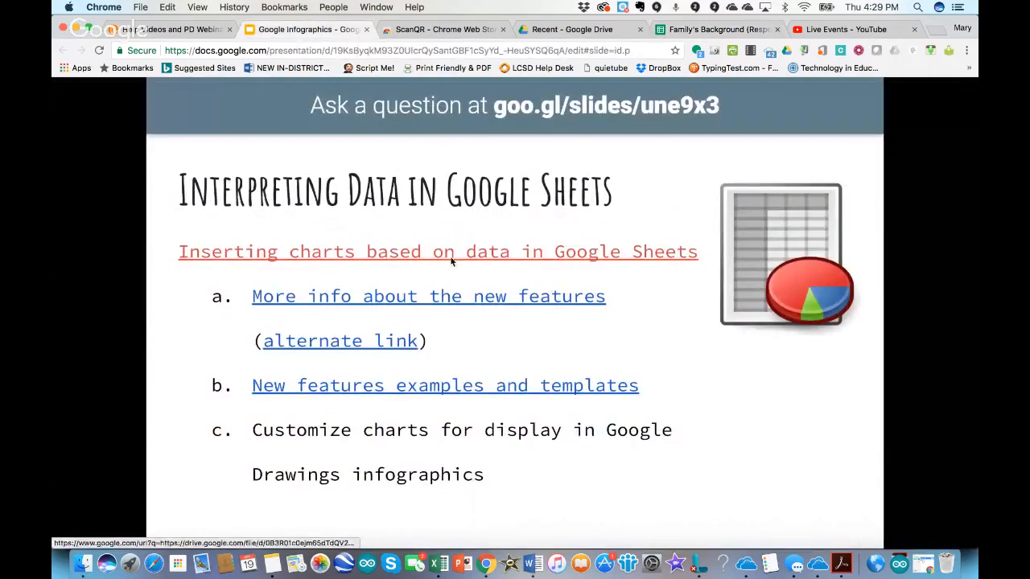
left_click(738, 422)
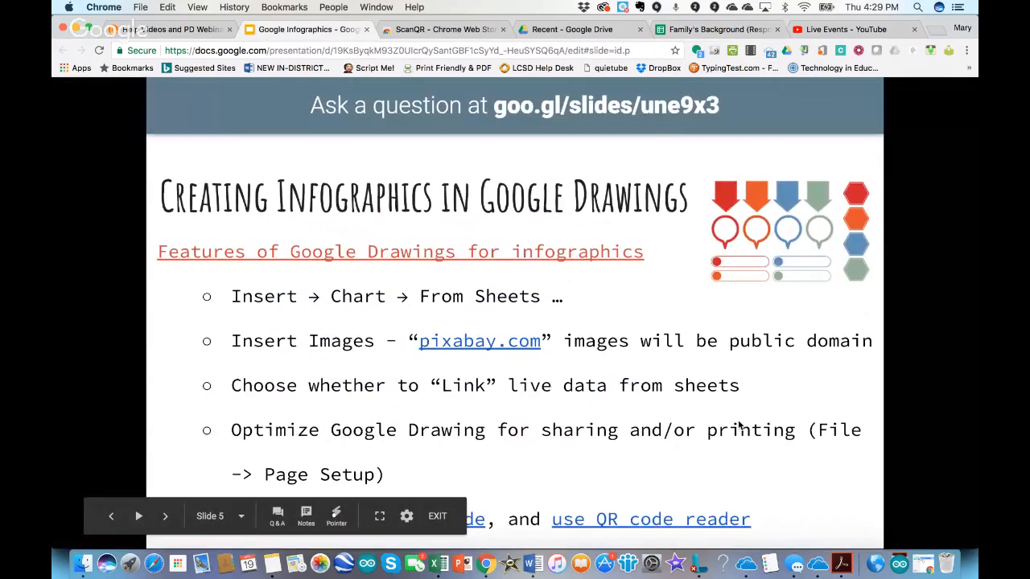
left_click(438, 256)
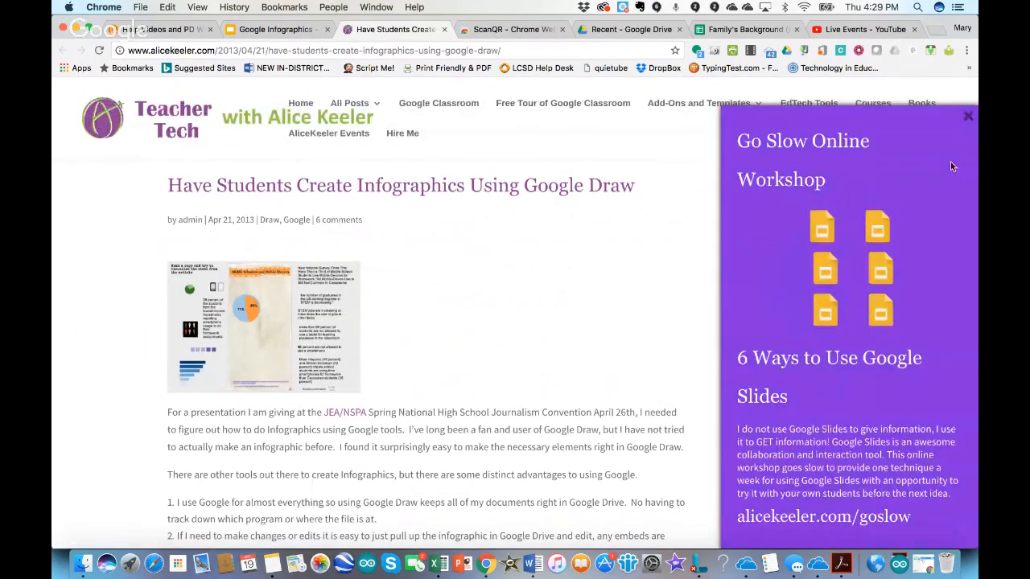
- Dismiss the workshop pop-up, read through the article's steps for creating infographics in Google Draw, and close the article
left_click(968, 117)
scroll(604, 331, "down", 5)
scroll(605, 335, "down", 5)
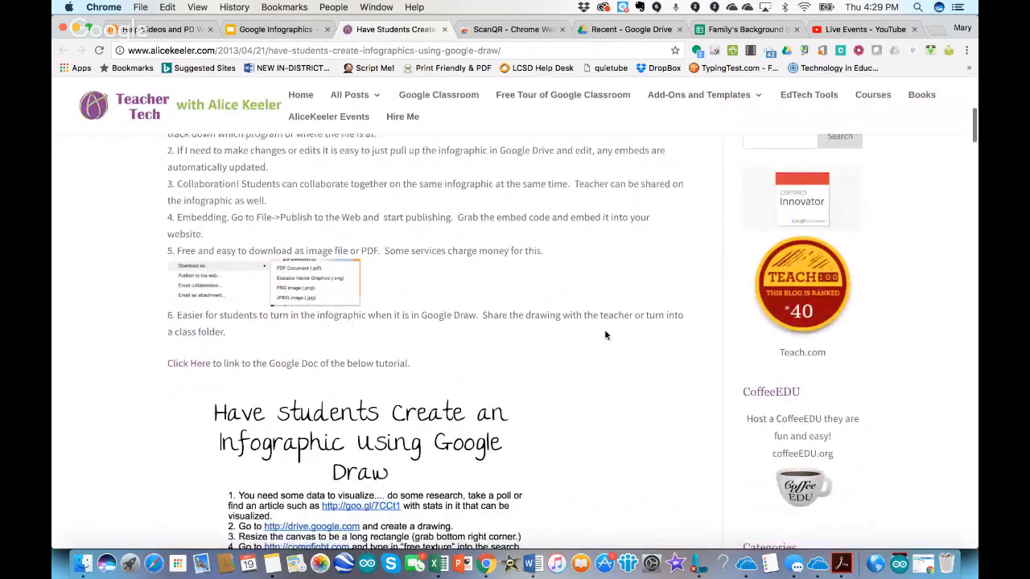
scroll(605, 336, "down", 7)
scroll(605, 336, "down", 5)
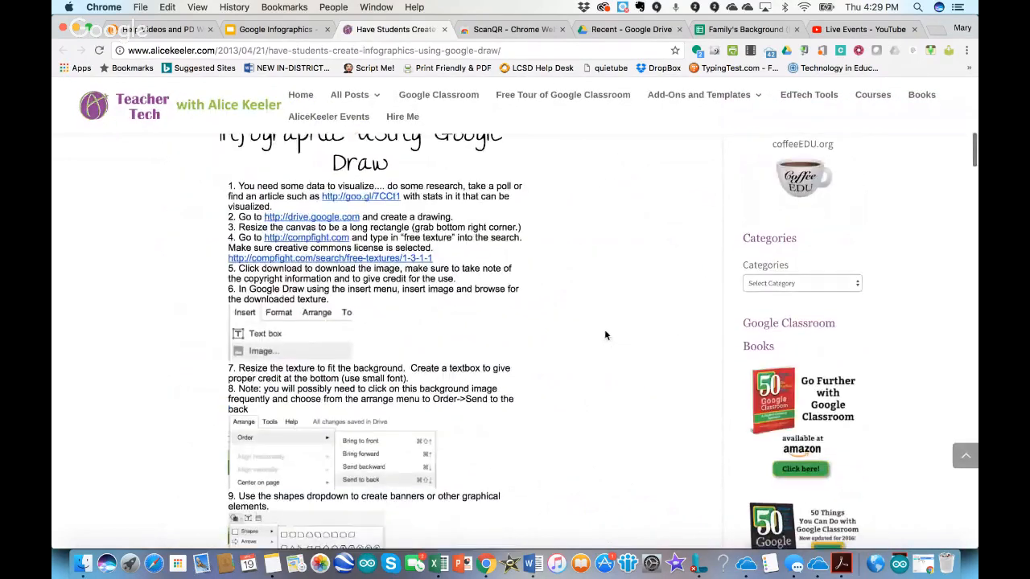
scroll(605, 336, "down", 13)
scroll(605, 335, "down", 5)
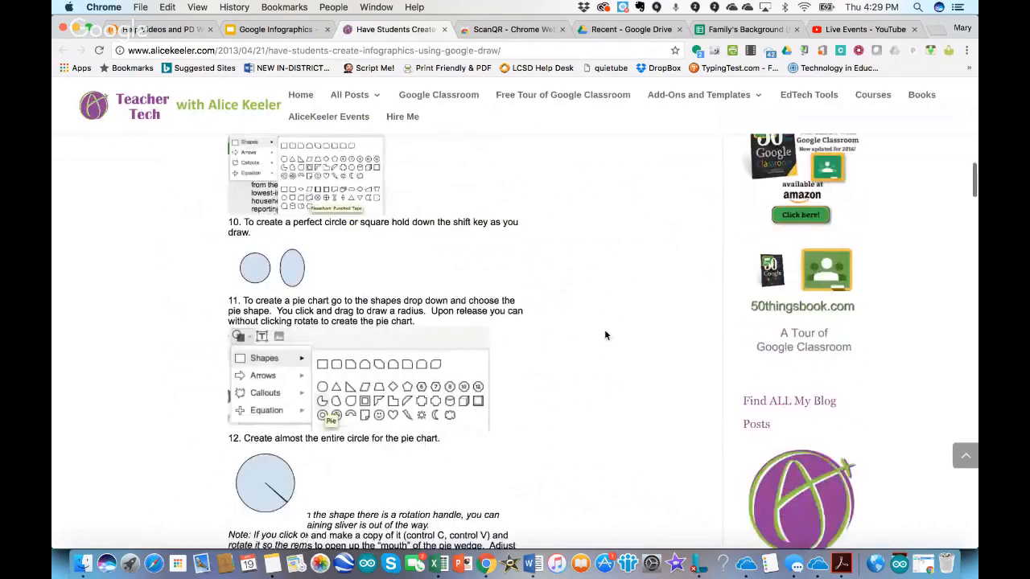
scroll(513, 379, "down", 1)
scroll(513, 376, "down", 4)
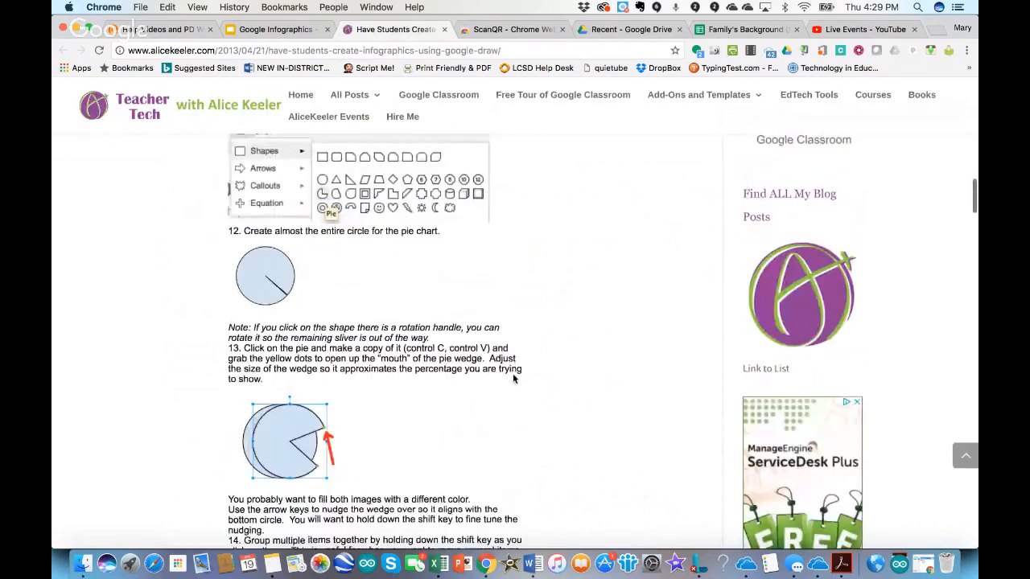
scroll(513, 373, "up", 3)
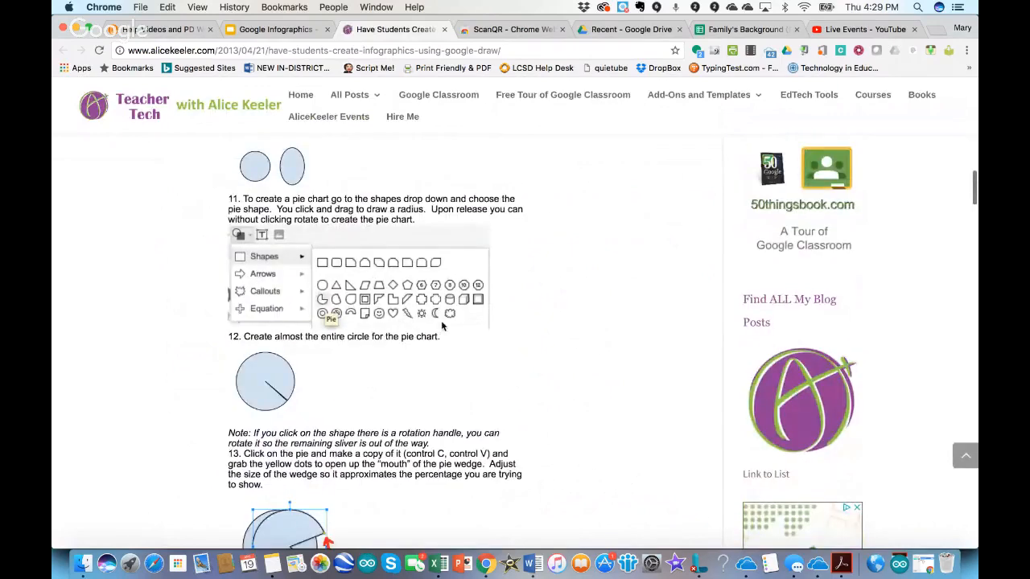
scroll(526, 326, "down", 12)
scroll(527, 327, "down", 16)
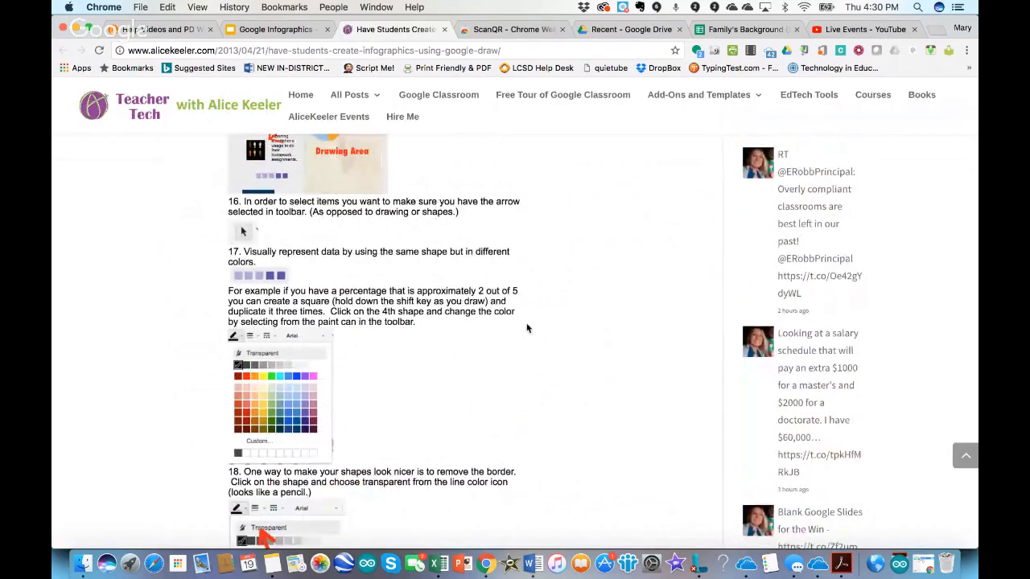
scroll(527, 327, "down", 3)
scroll(527, 327, "down", 7)
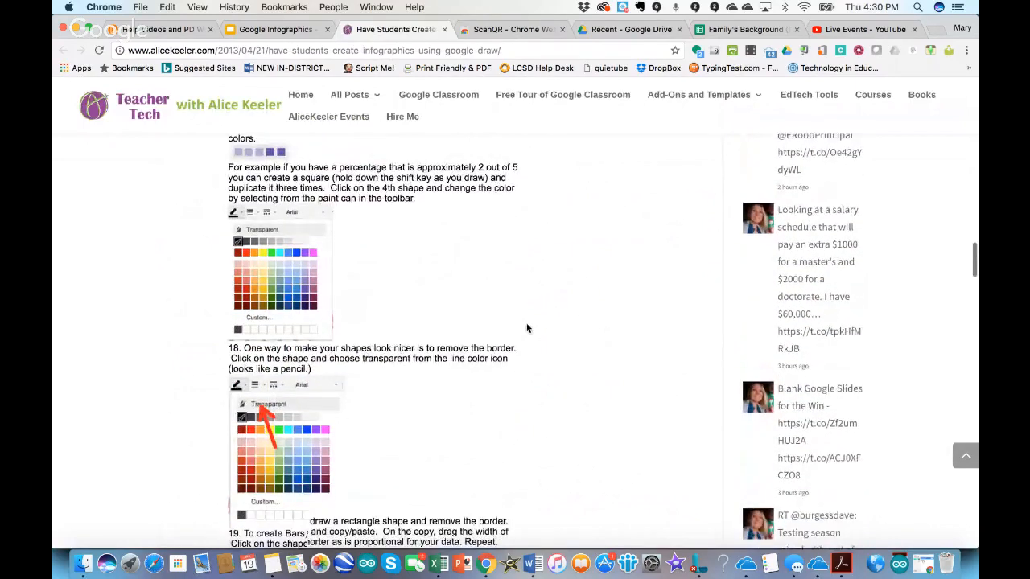
scroll(527, 327, "down", 13)
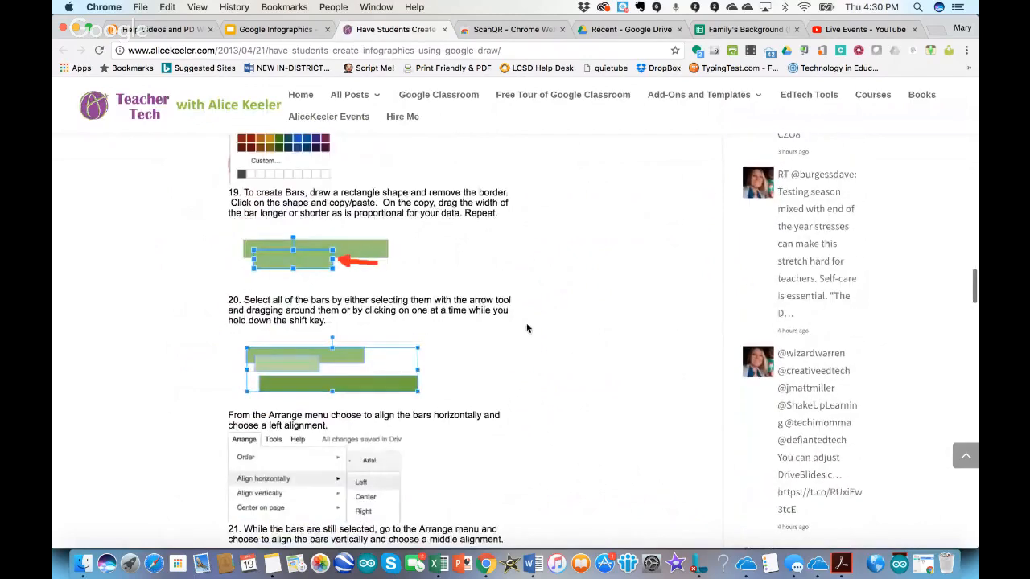
scroll(527, 327, "down", 20)
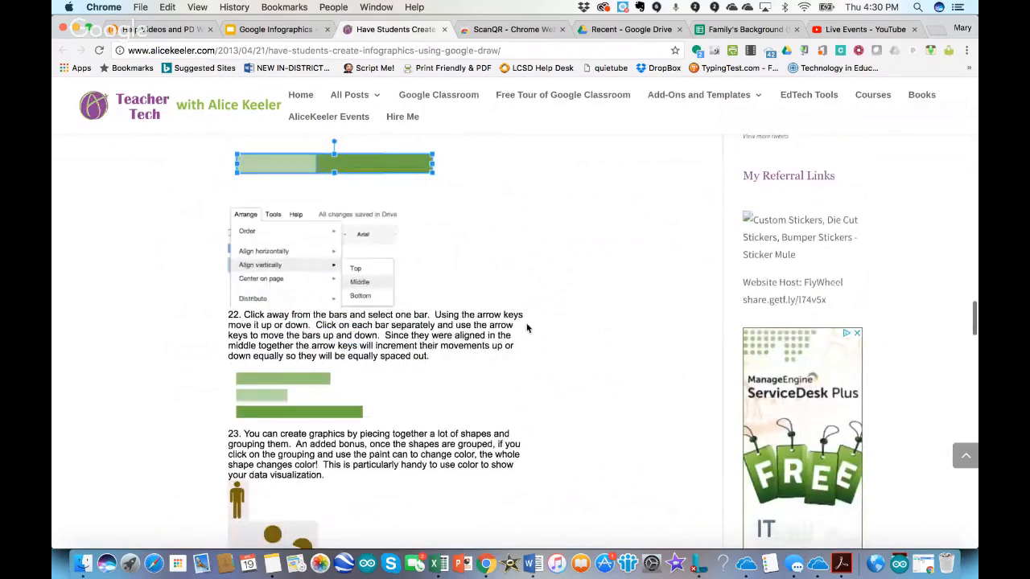
scroll(526, 328, "down", 1)
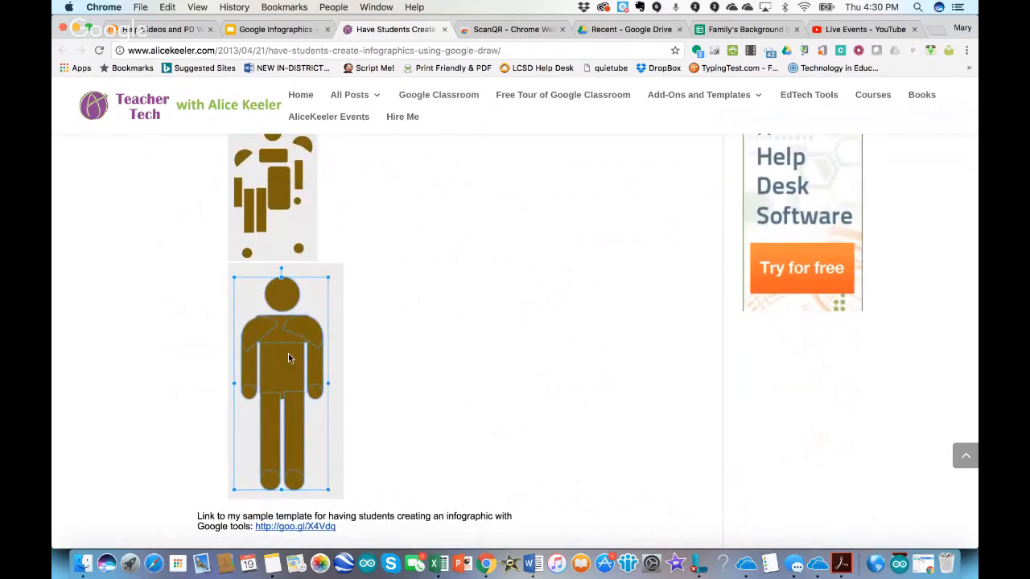
scroll(527, 326, "down", 5)
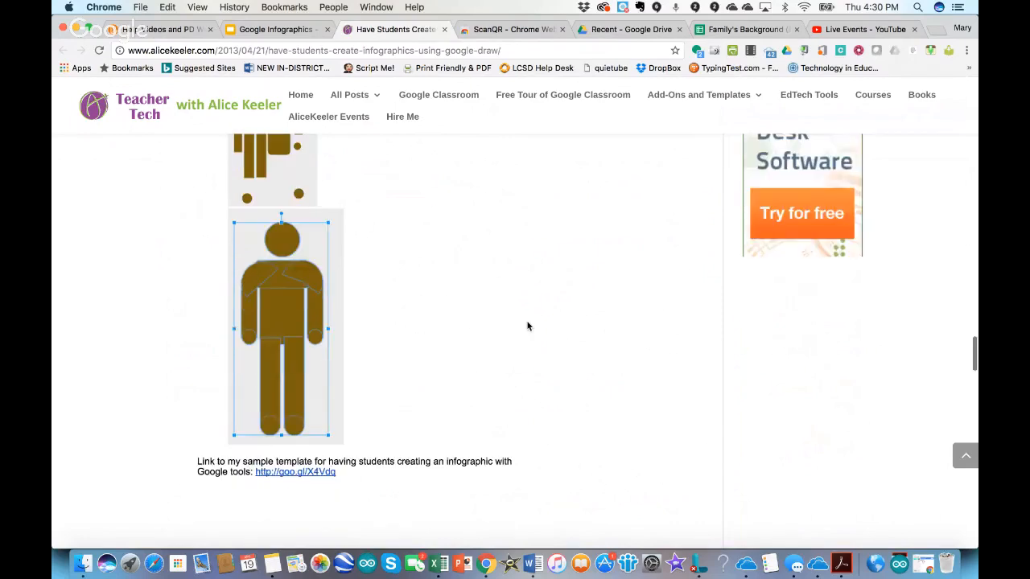
scroll(527, 326, "up", 20)
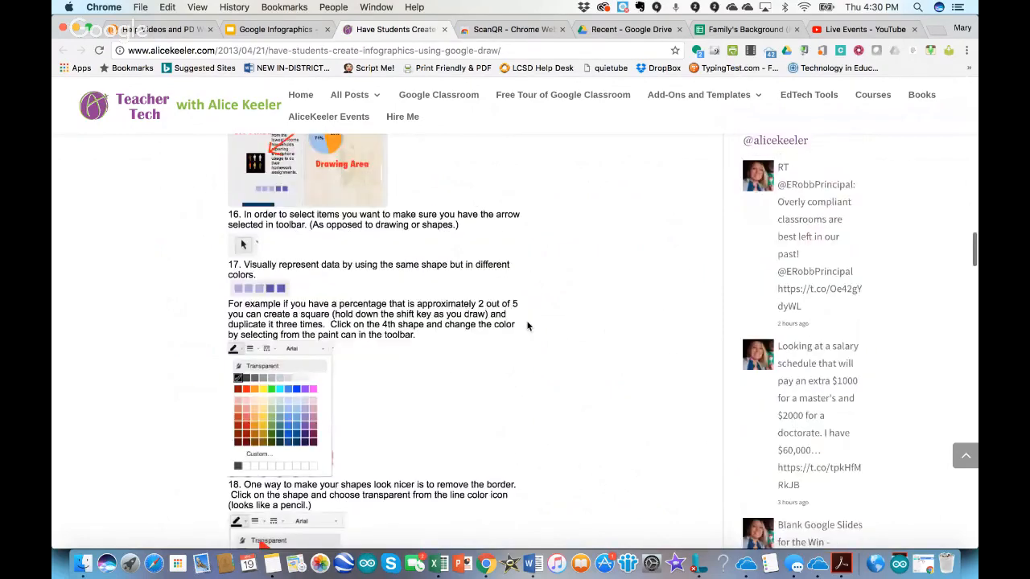
scroll(488, 153, "up", 5)
left_click(444, 29)
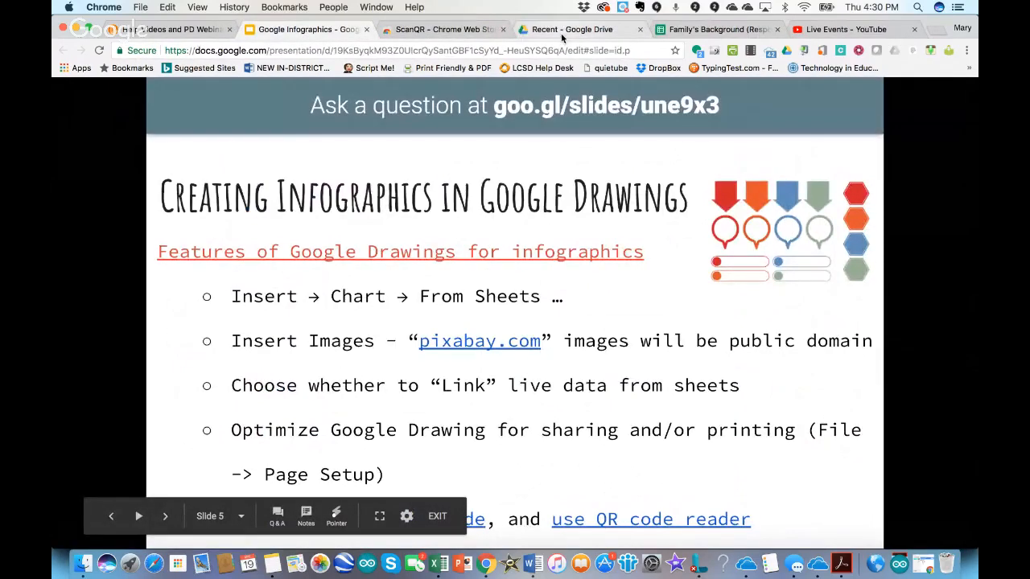
- Switch to Google Drive and create a new Google Drawings file
left_click(559, 32)
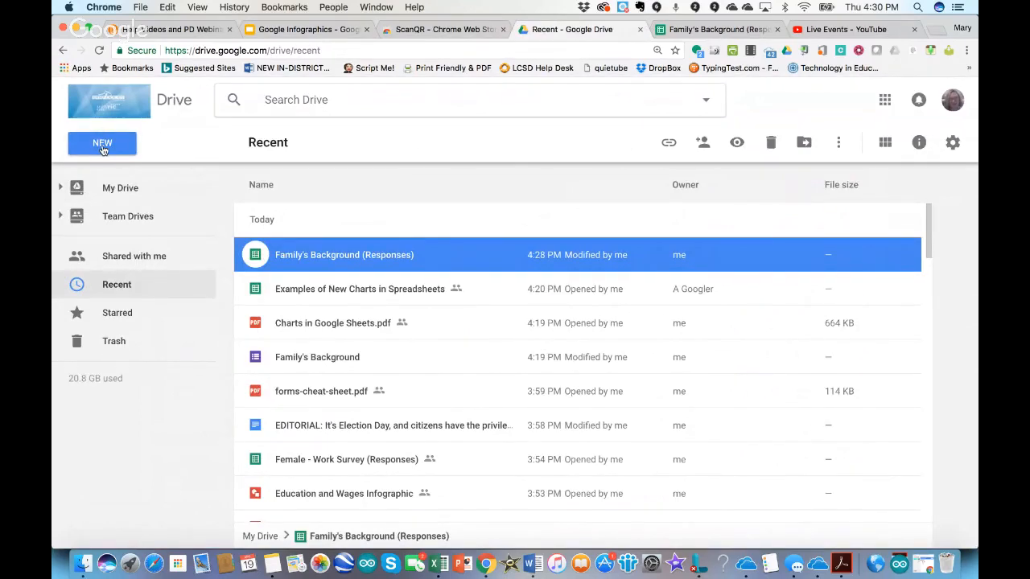
left_click(93, 147)
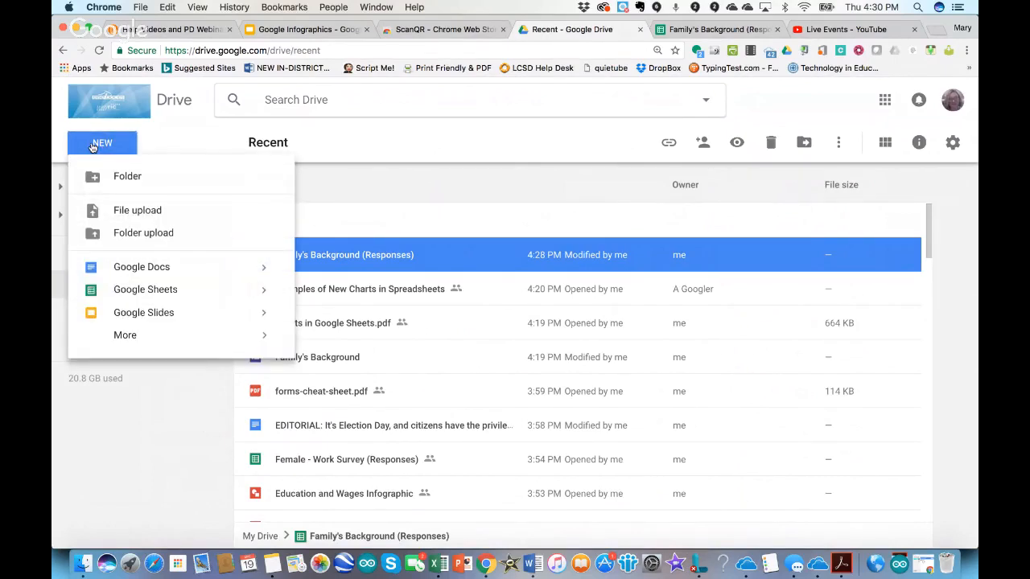
mouse_move(126, 335)
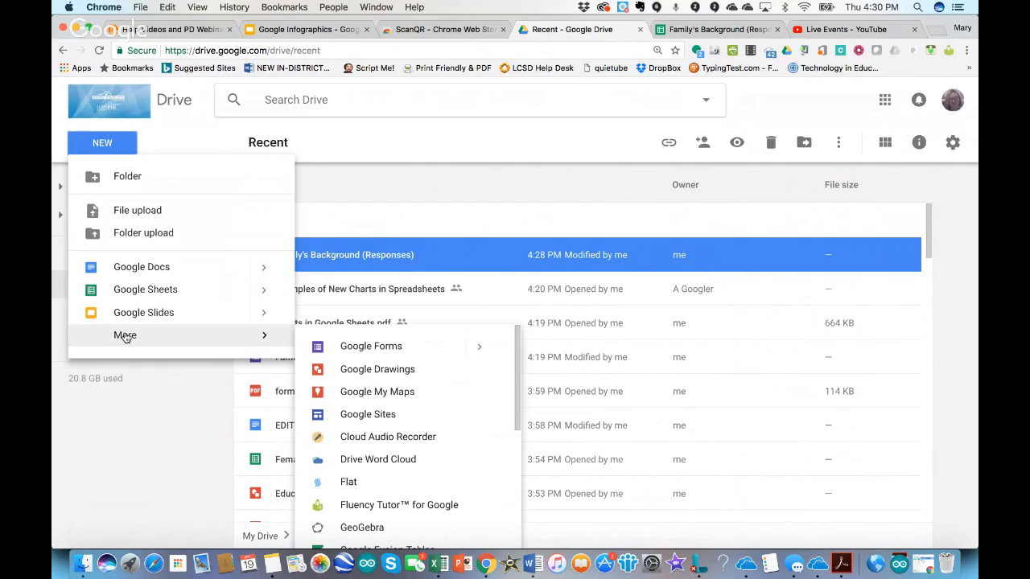
left_click(377, 369)
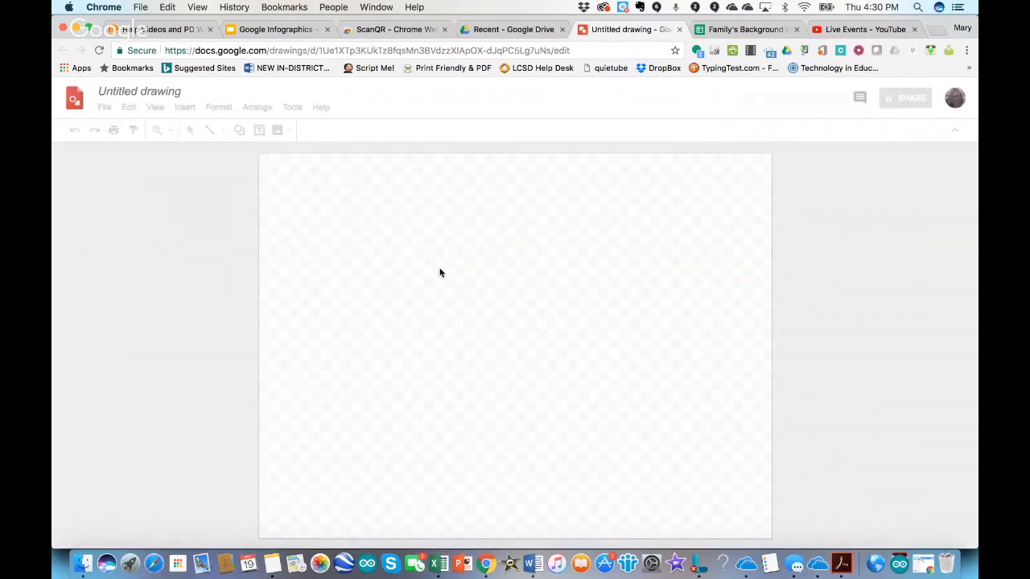
- Rename the untitled drawing as Family Ethnic Background
left_click(136, 93)
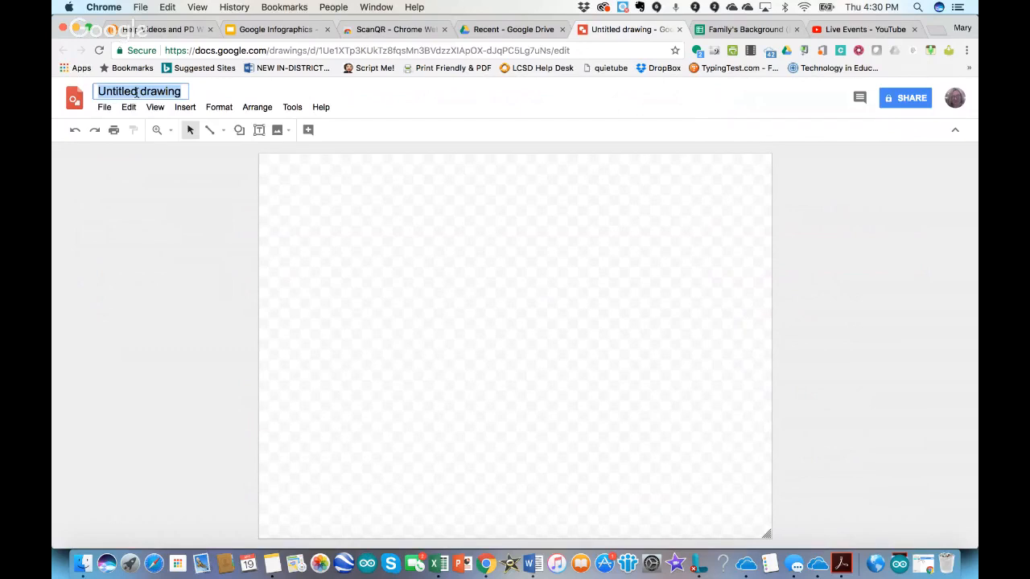
type("Family E")
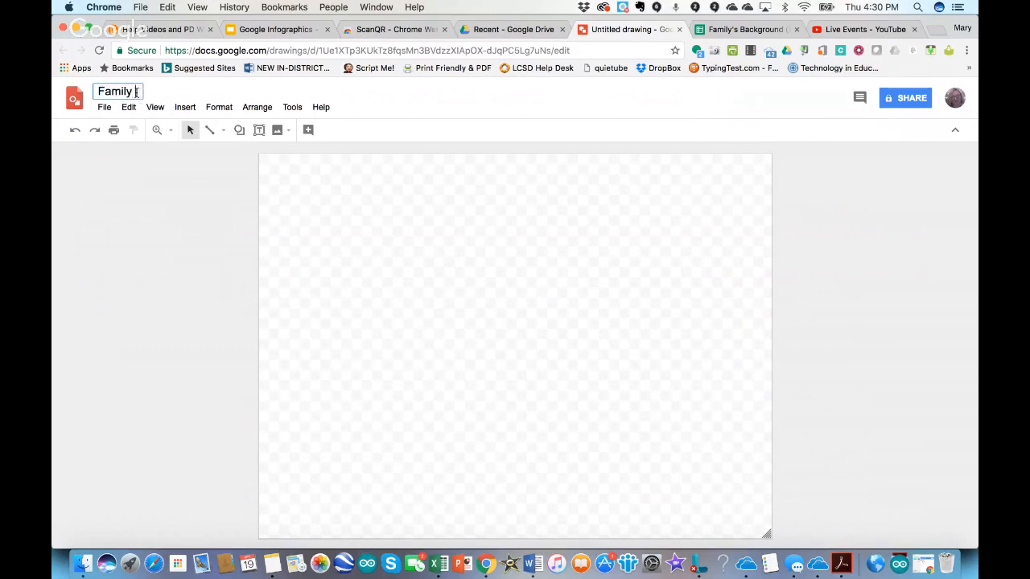
type("thnic Background")
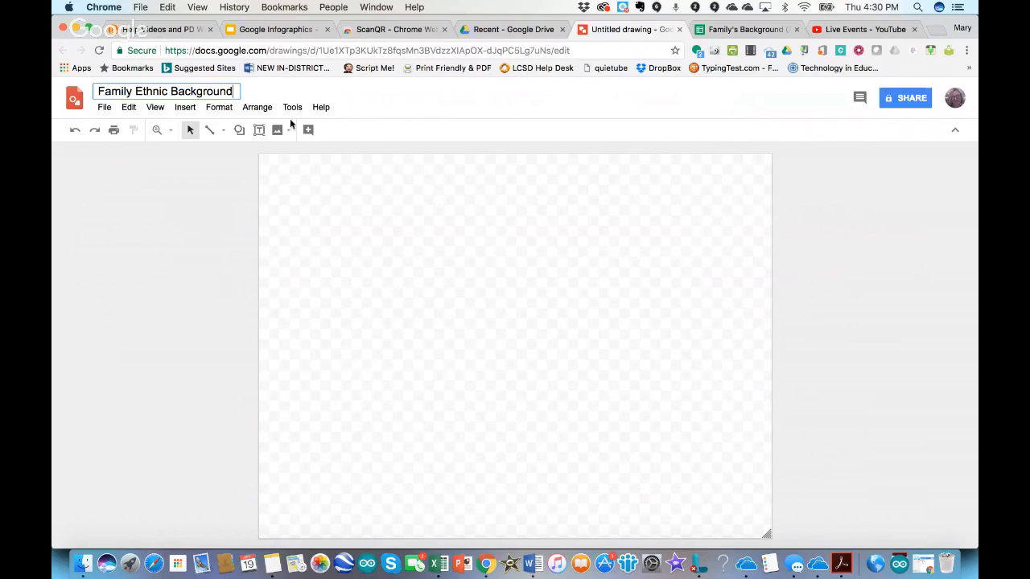
left_click(348, 134)
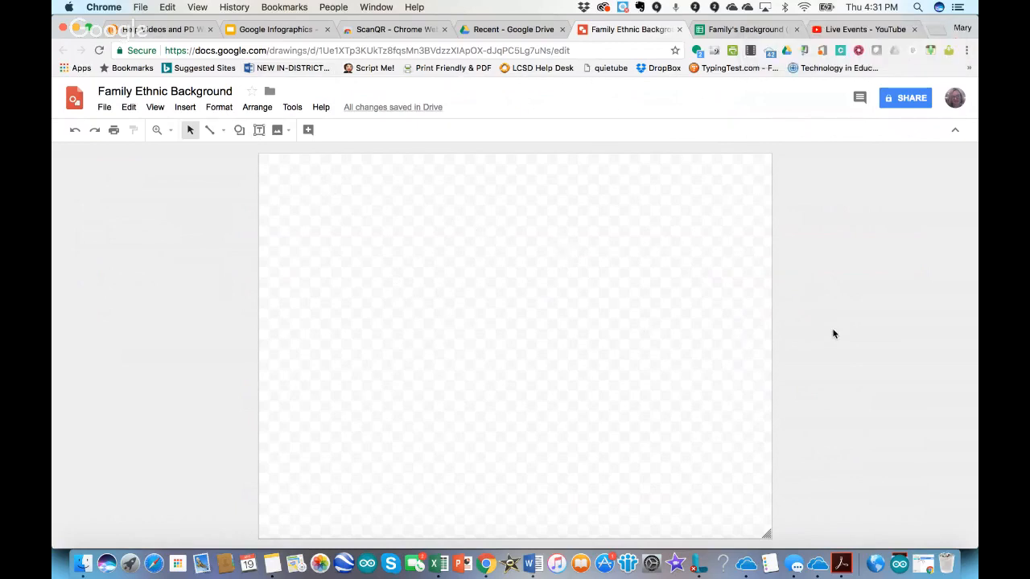
left_click(240, 132)
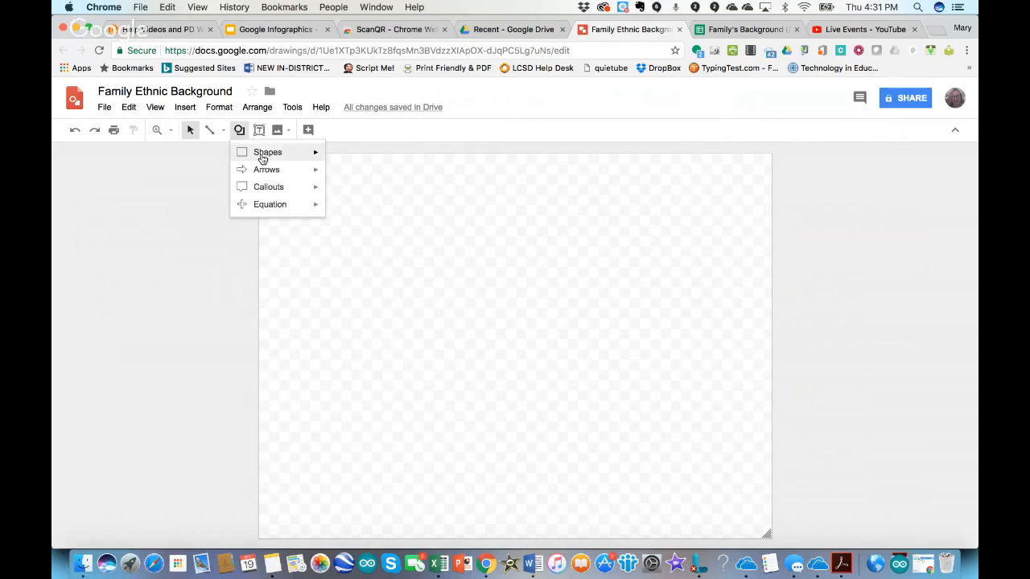
mouse_move(262, 158)
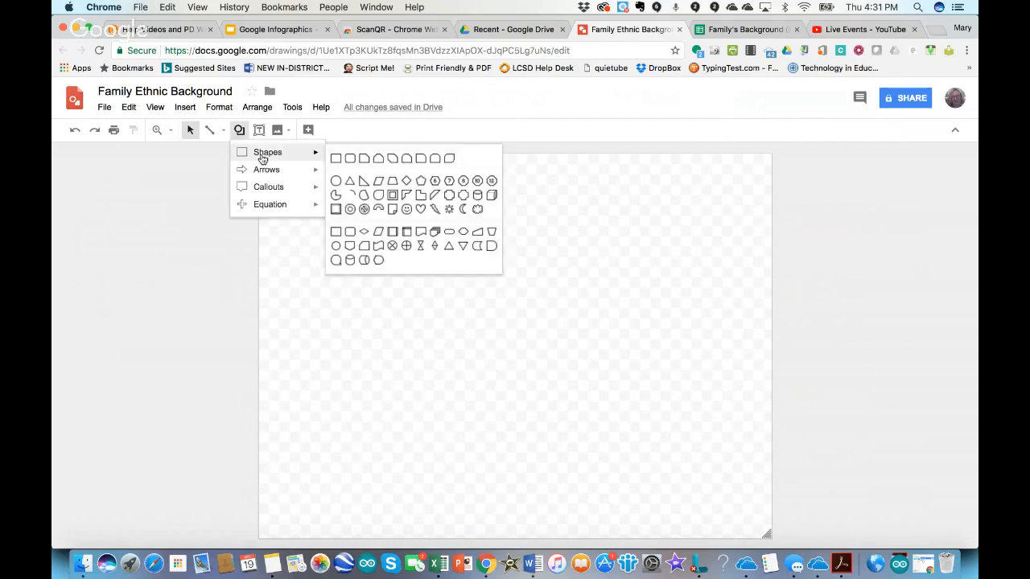
left_click(337, 158)
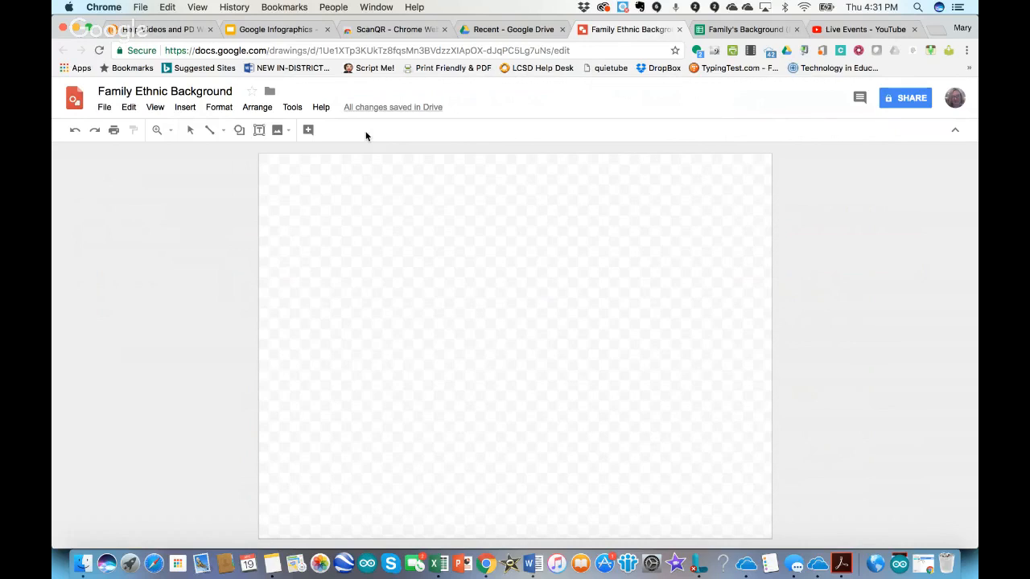
- Set the drawing's page setup to a custom size of 7.5 × 10 inches
left_click(107, 111)
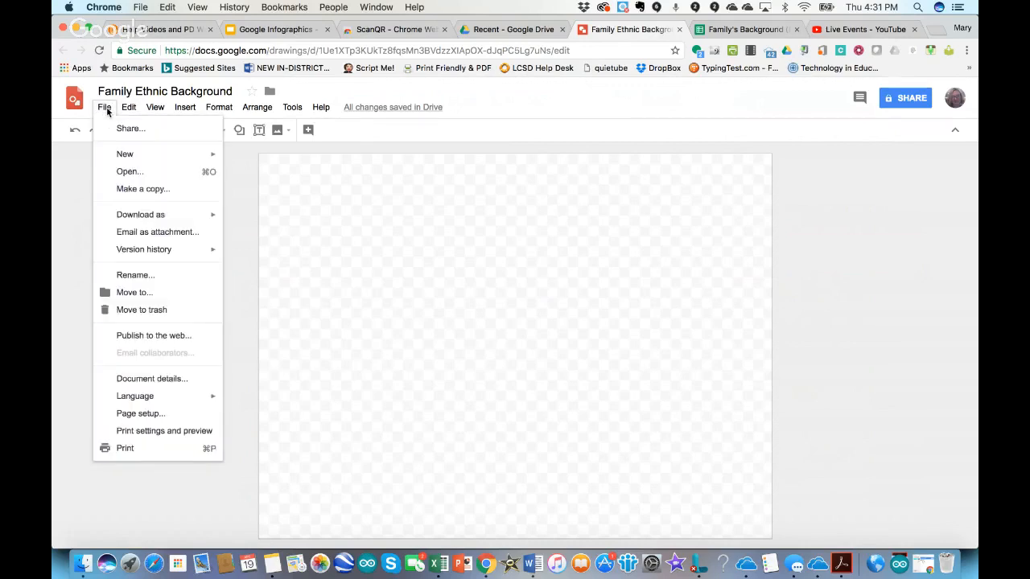
left_click(177, 415)
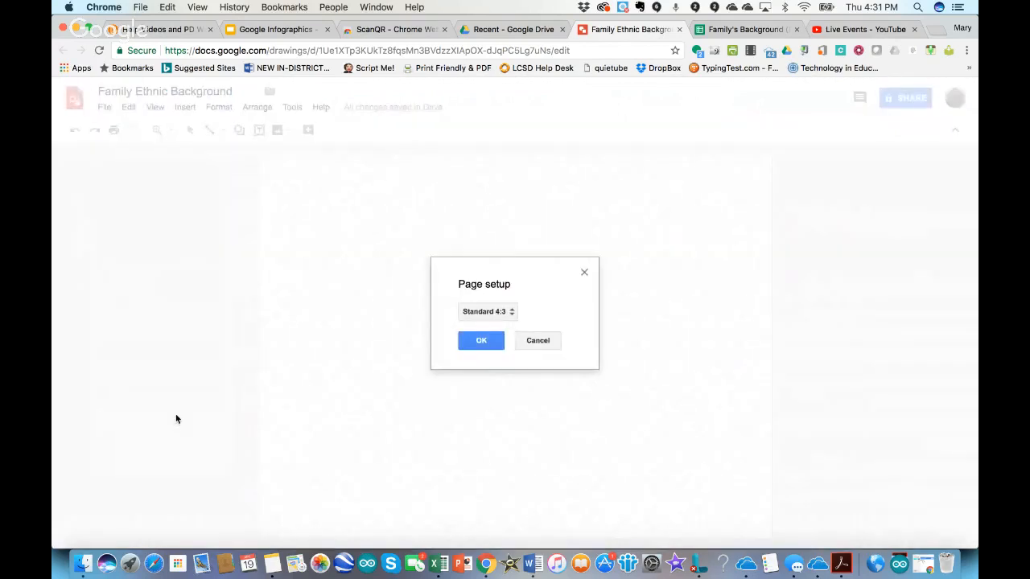
left_click(505, 313)
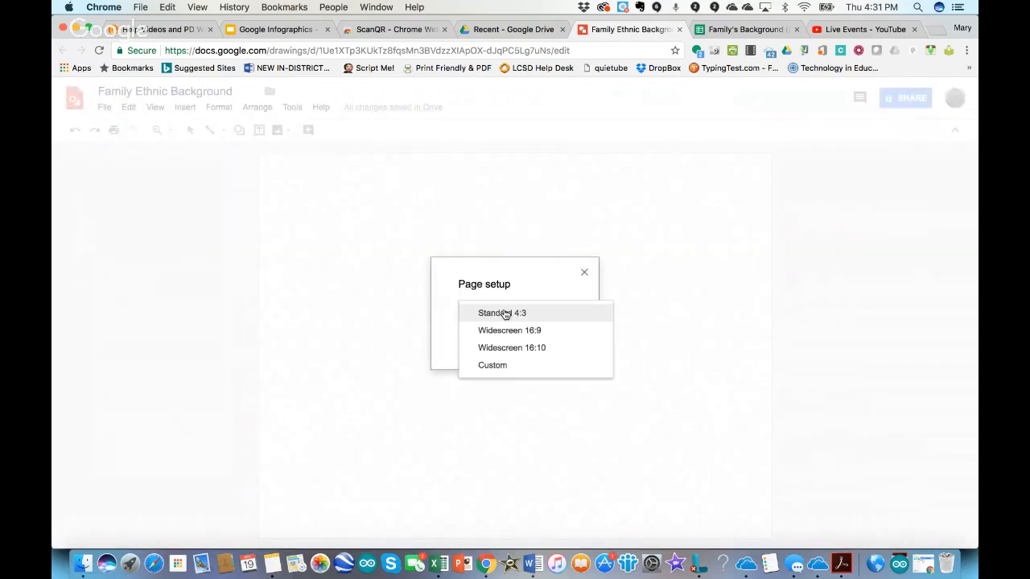
left_click(496, 367)
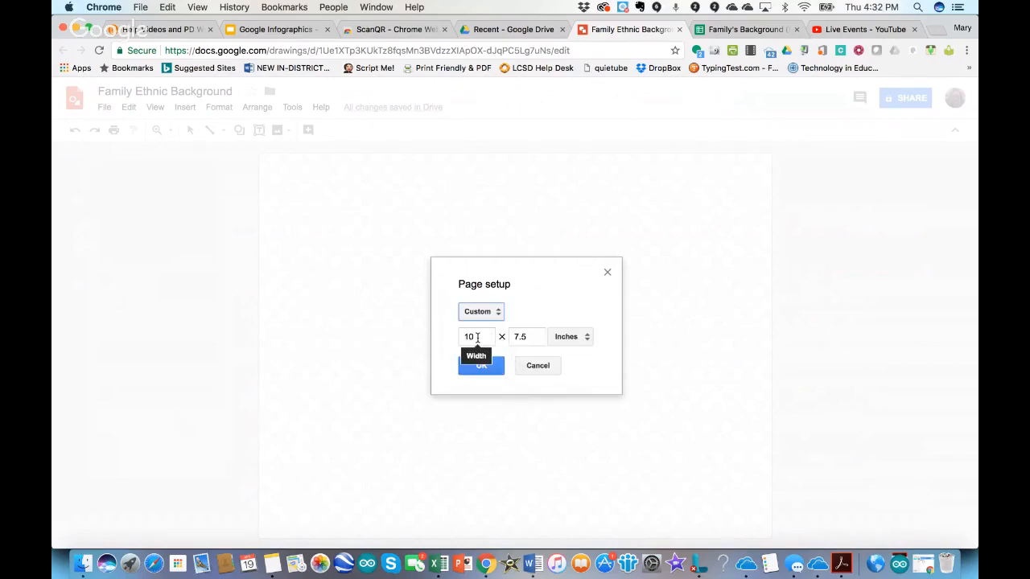
left_click(478, 337)
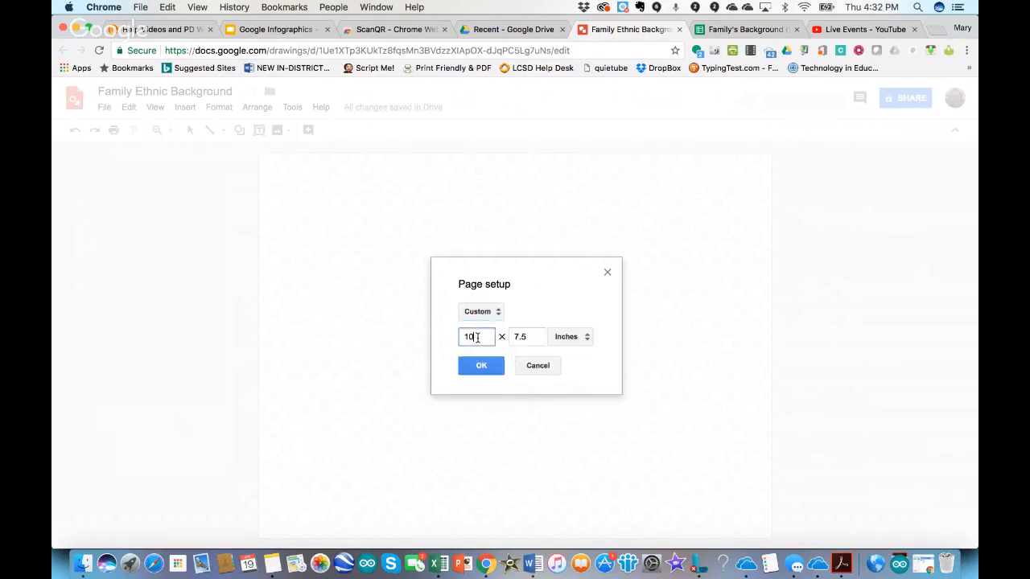
left_click(535, 337)
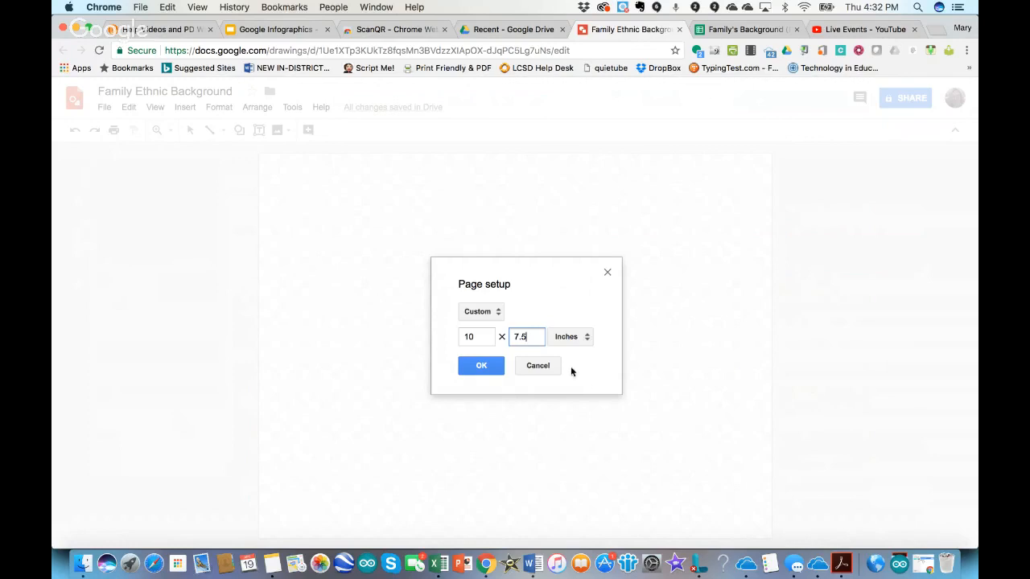
double_click(478, 336)
type("7")
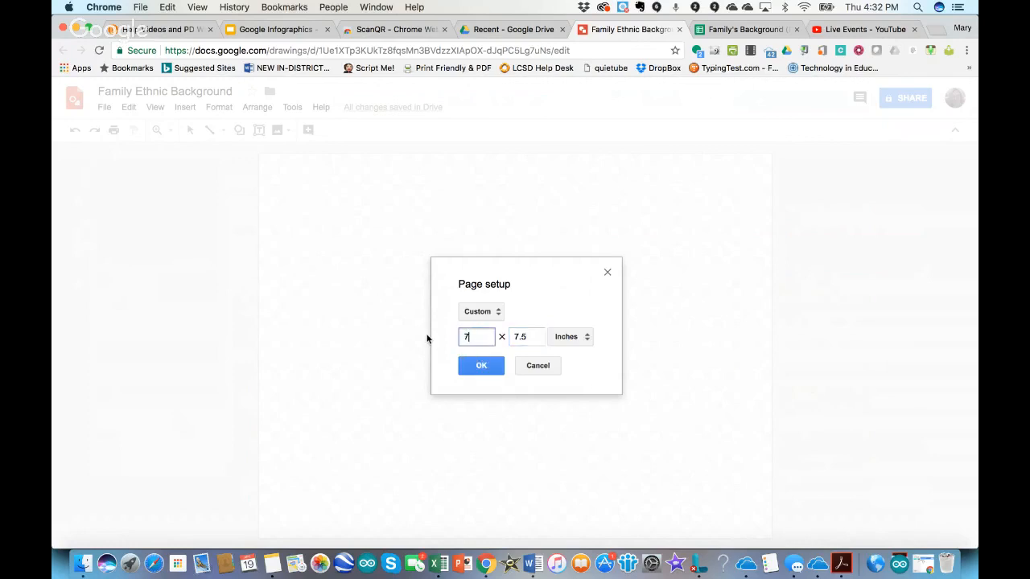
type(".5")
key("Tab")
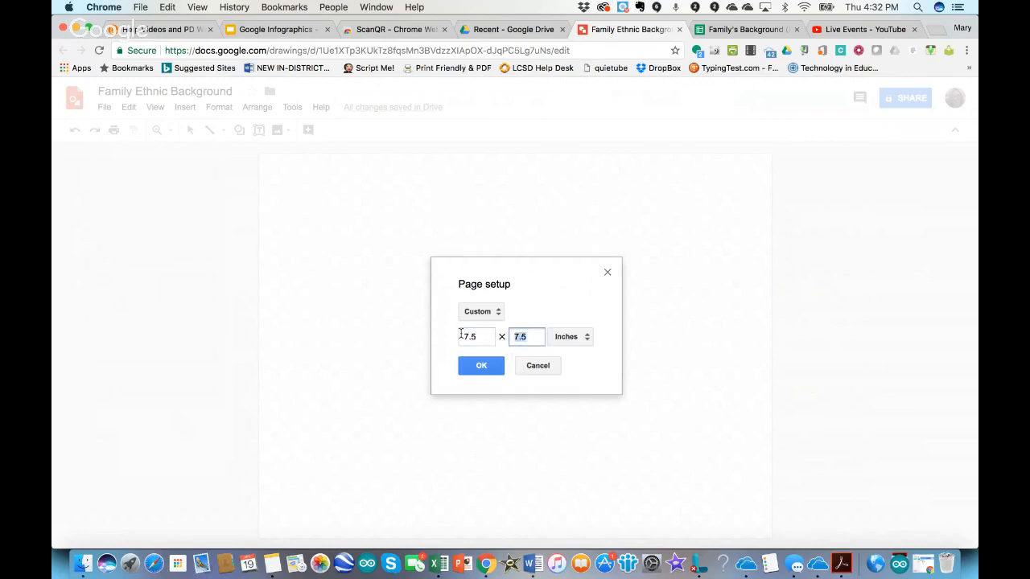
type("10")
left_click(567, 338)
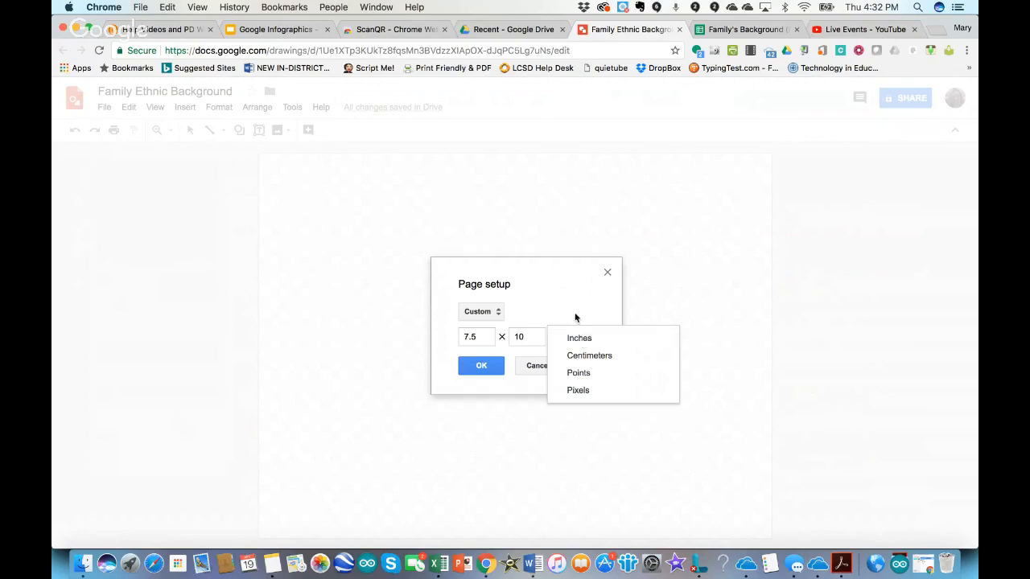
left_click(585, 338)
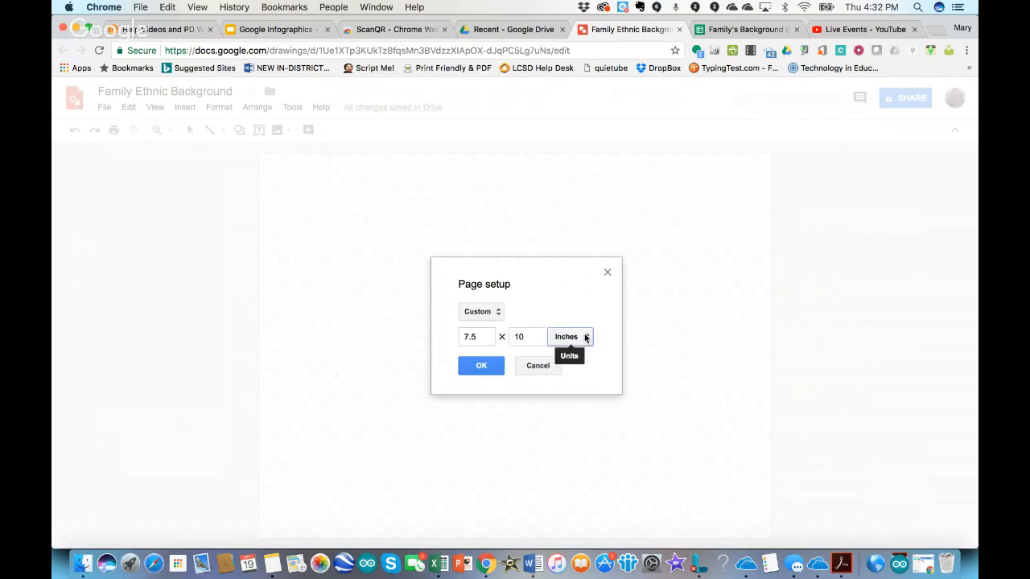
left_click(481, 365)
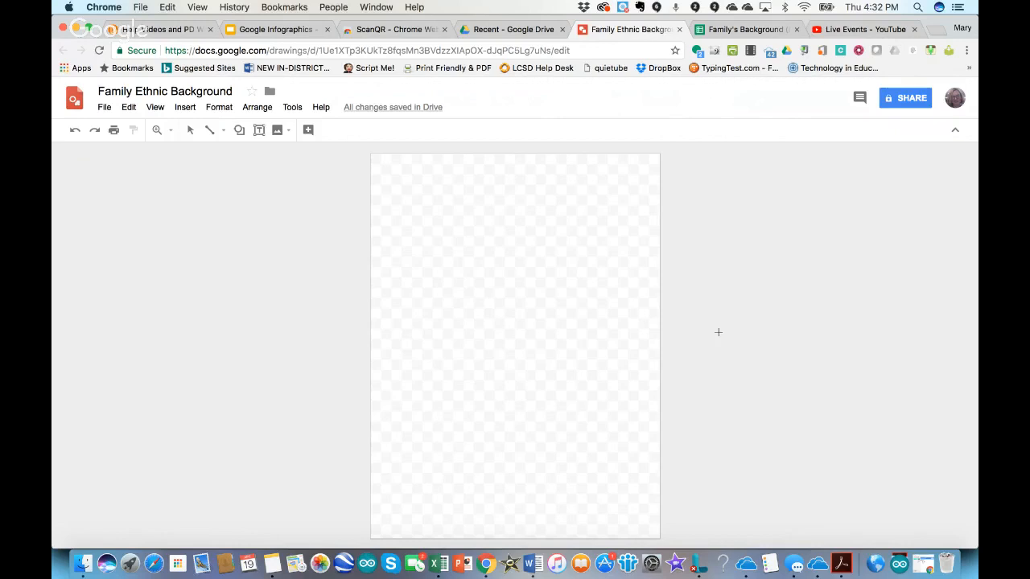
- Switch to Google Drive, select the Family Ethnic Background drawing in the recent files, and return to the open drawing
left_click(530, 30)
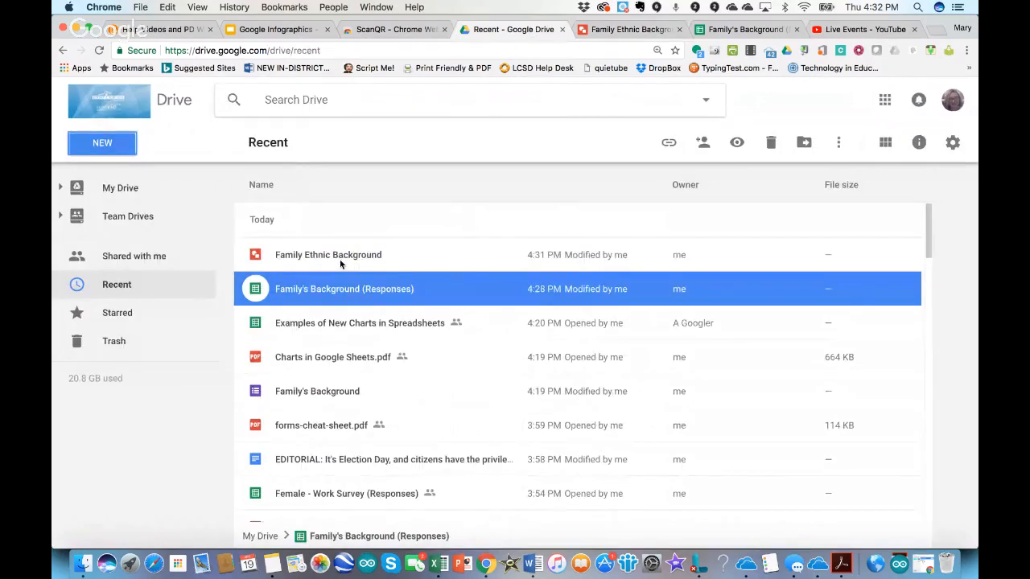
left_click(383, 256)
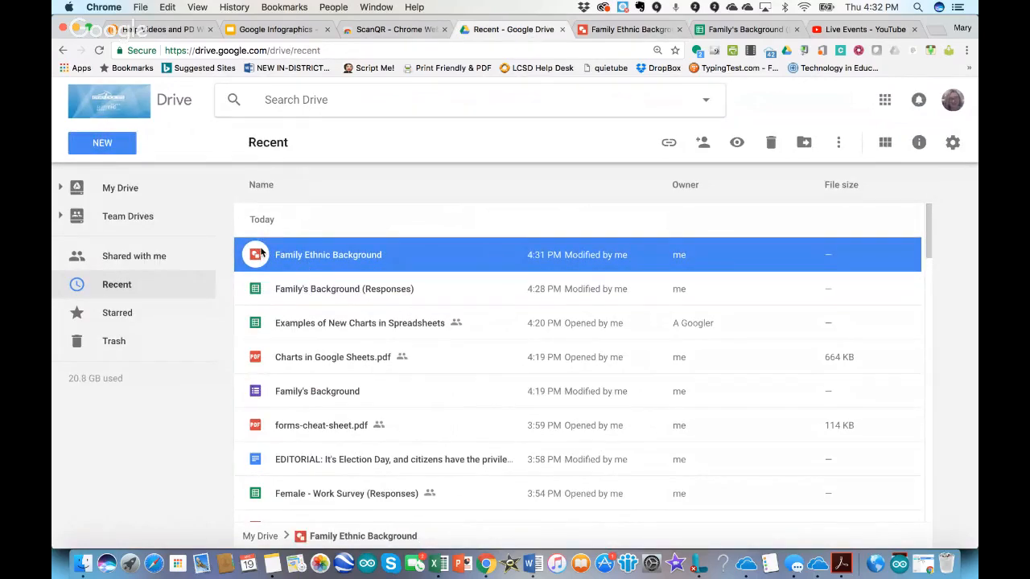
left_click(593, 32)
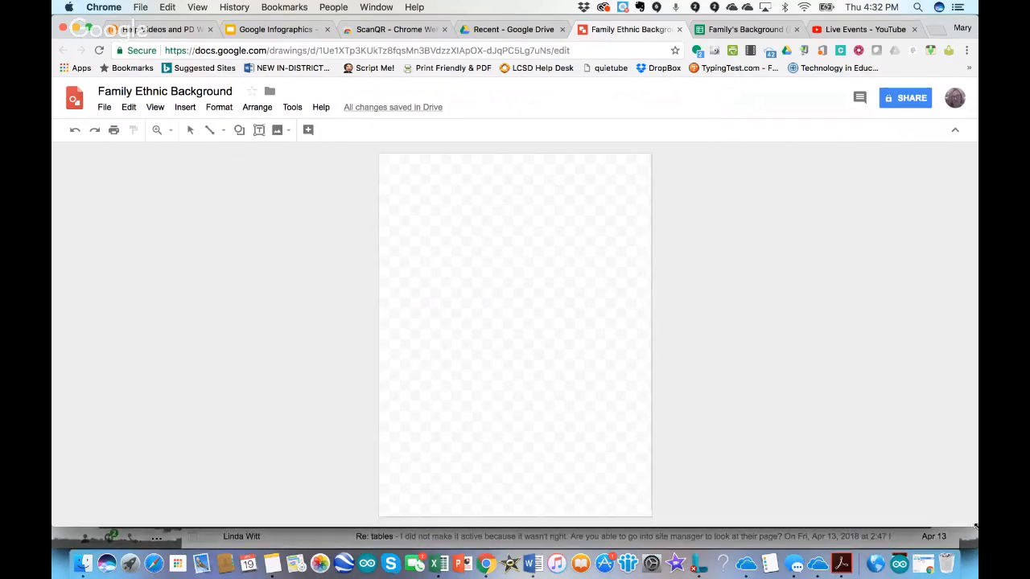
left_click(239, 129)
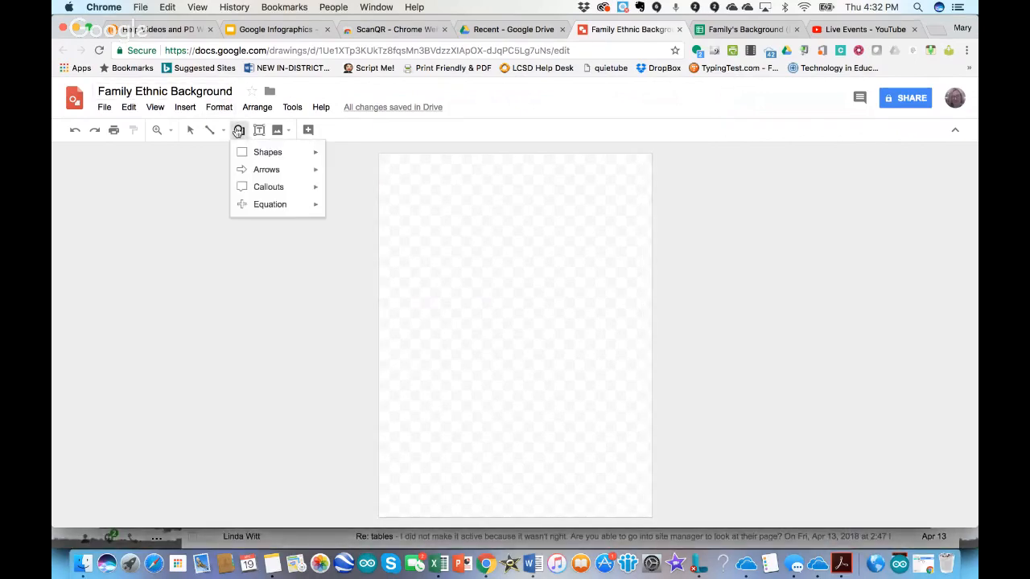
mouse_move(267, 156)
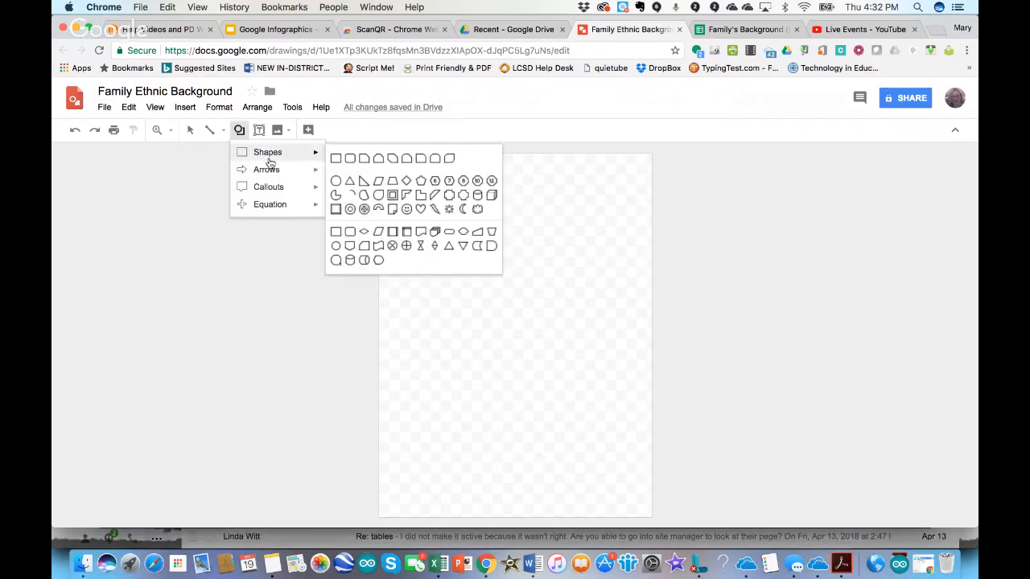
left_click(335, 158)
left_click_drag(336, 156, 399, 218)
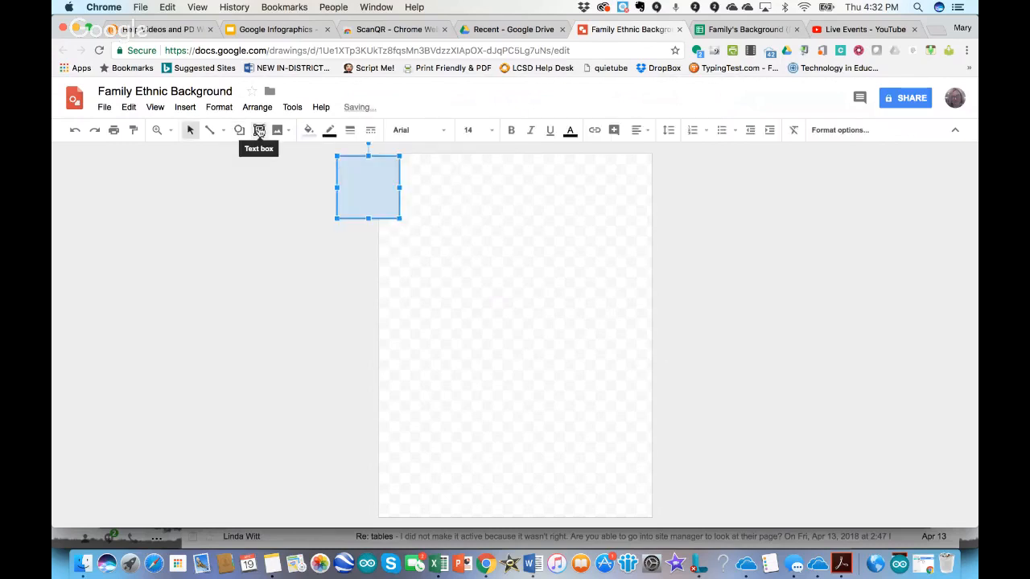
key("BackSpace")
- Draw a rectangle that covers the entire page as a background
left_click(239, 130)
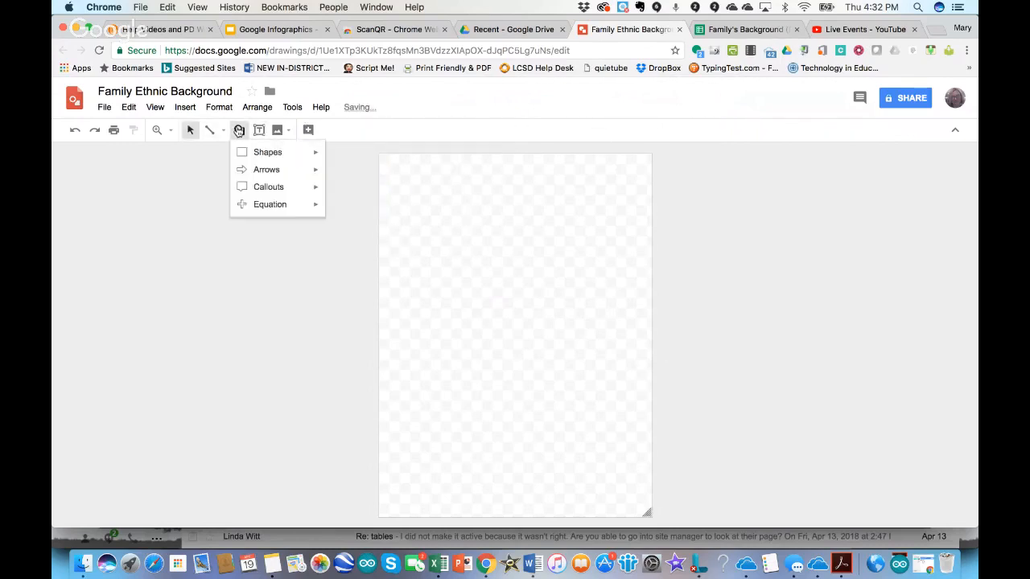
mouse_move(270, 152)
left_click(329, 160)
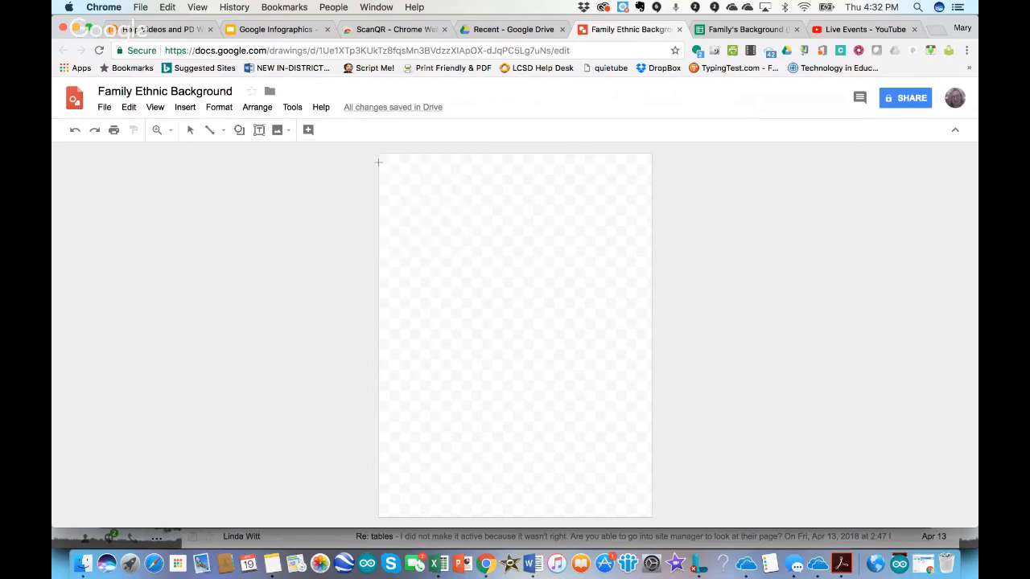
left_click_drag(378, 152, 653, 518)
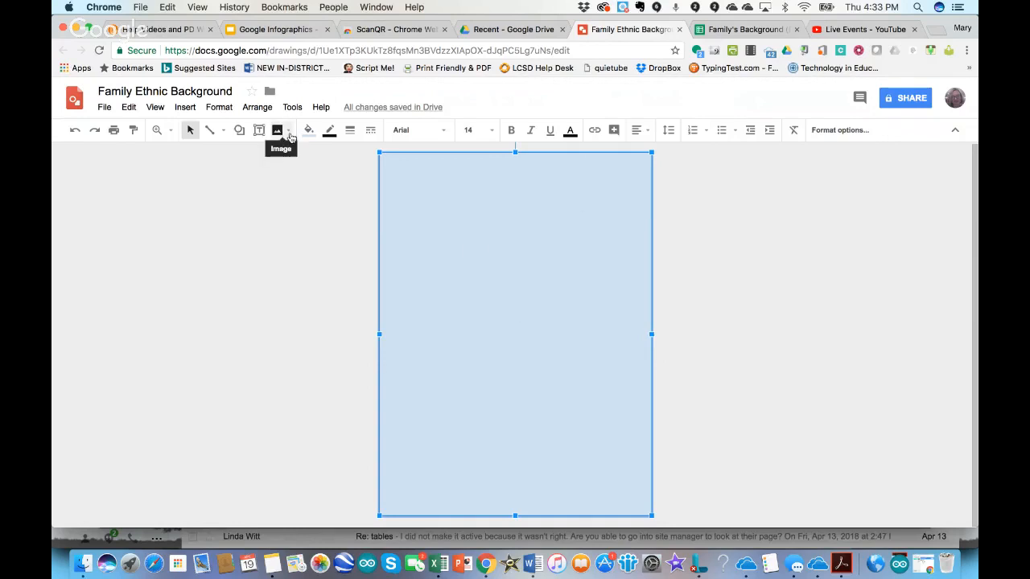
- Fill the page-sized background rectangle with the lightest orange from the solid colour palette
left_click(692, 226)
left_click(528, 265)
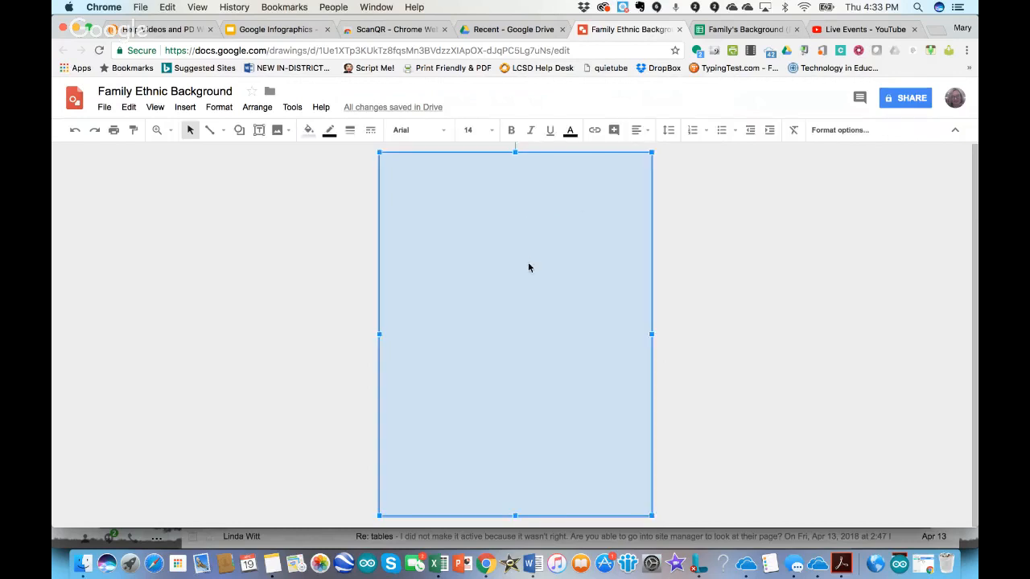
left_click(308, 131)
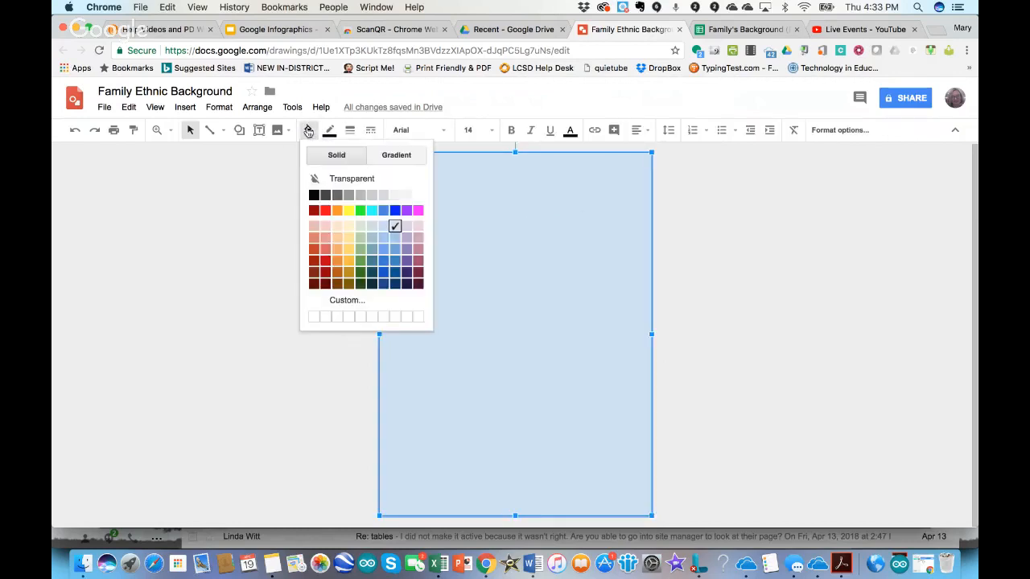
left_click(337, 227)
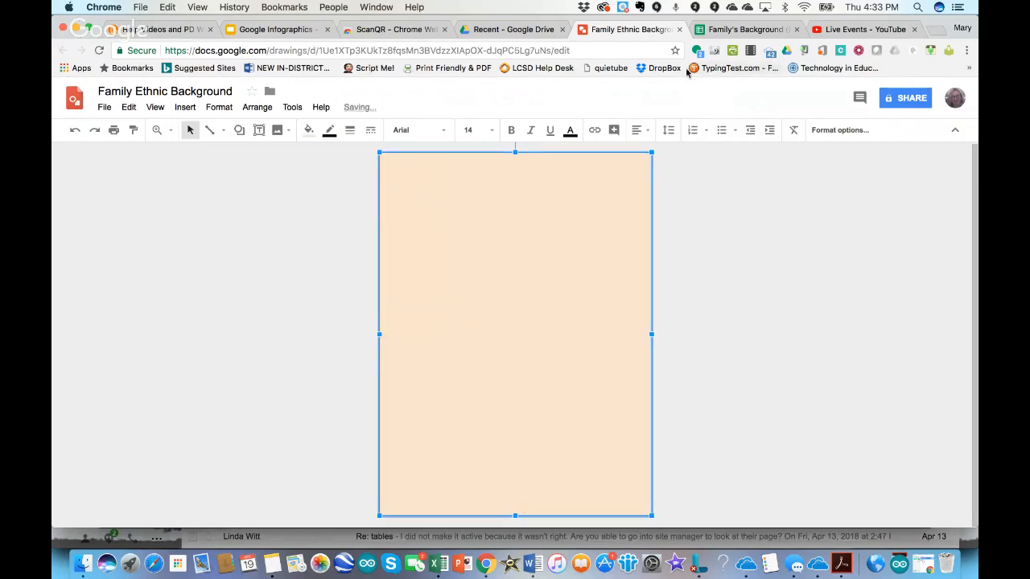
- Check the chart background colour in the Family's Background (Responses) spreadsheet, return to the drawing, and deselect the rectangle
left_click(707, 29)
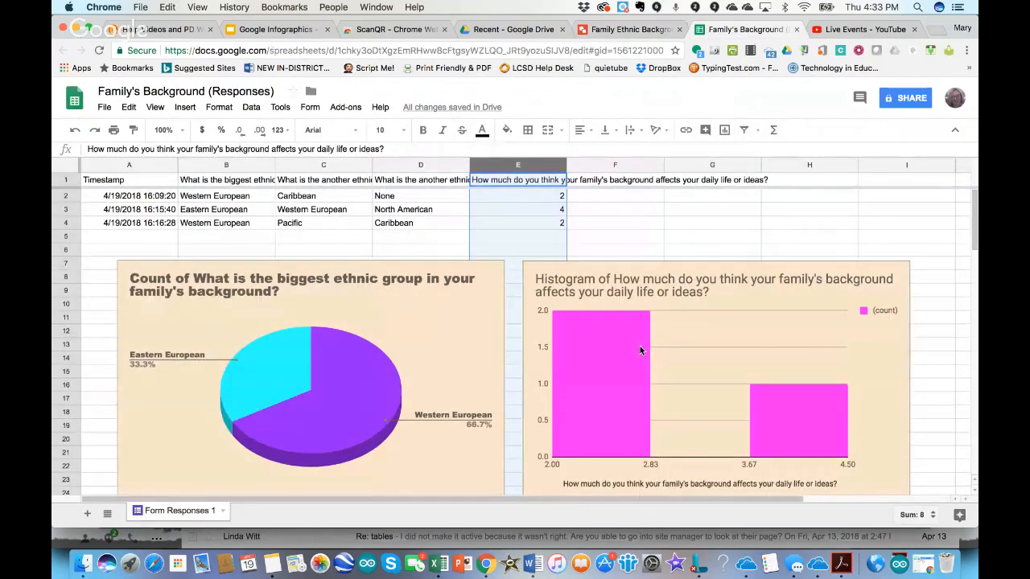
left_click(633, 30)
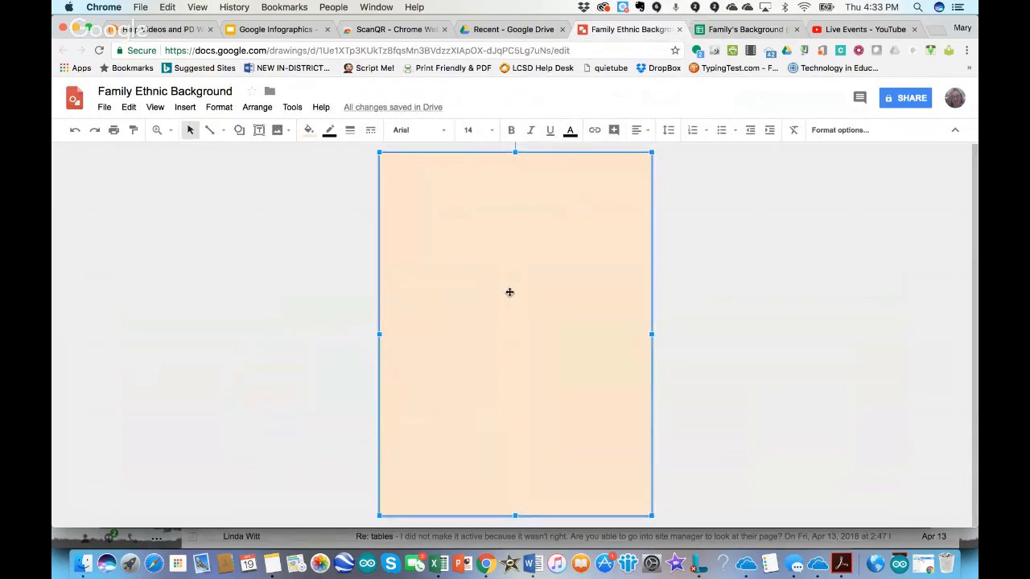
left_click(712, 227)
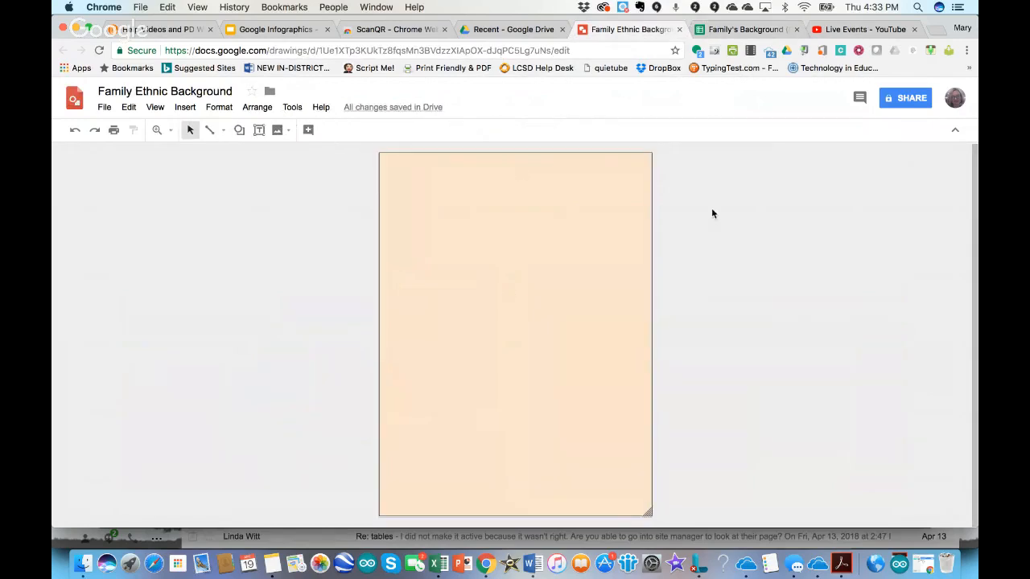
- Add a wide text box across the top of the page containing the title "Ethnic Backgrounds of Our Families"
left_click(258, 132)
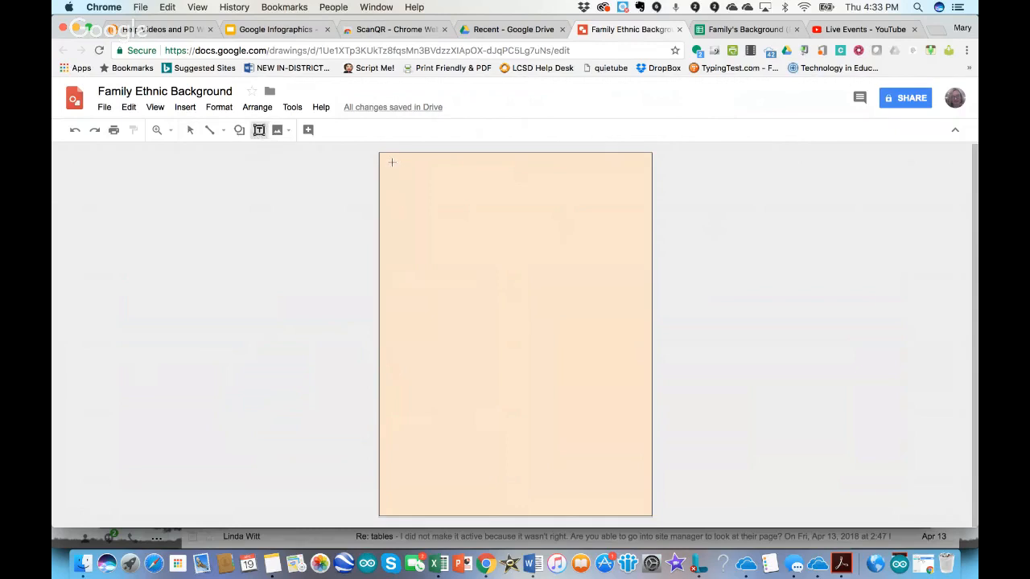
left_click_drag(391, 162, 639, 191)
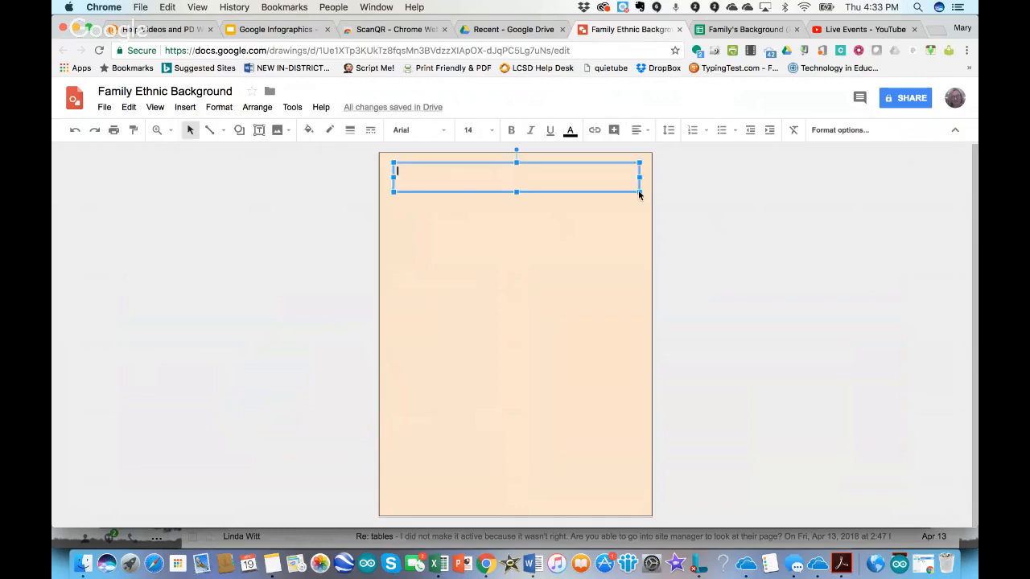
type("Eth")
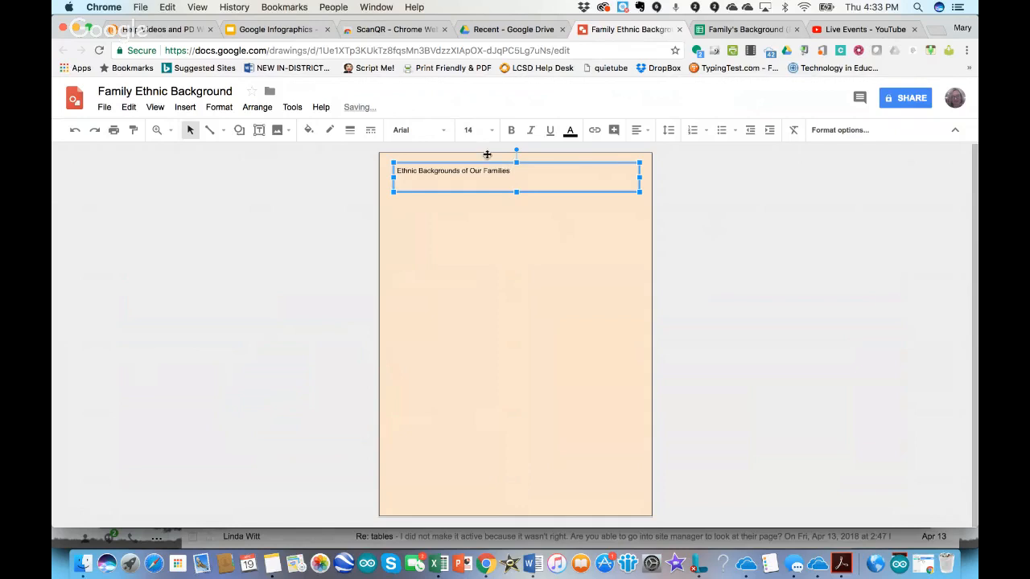
- Centre the title text horizontally and set its font size to 24
left_click(646, 132)
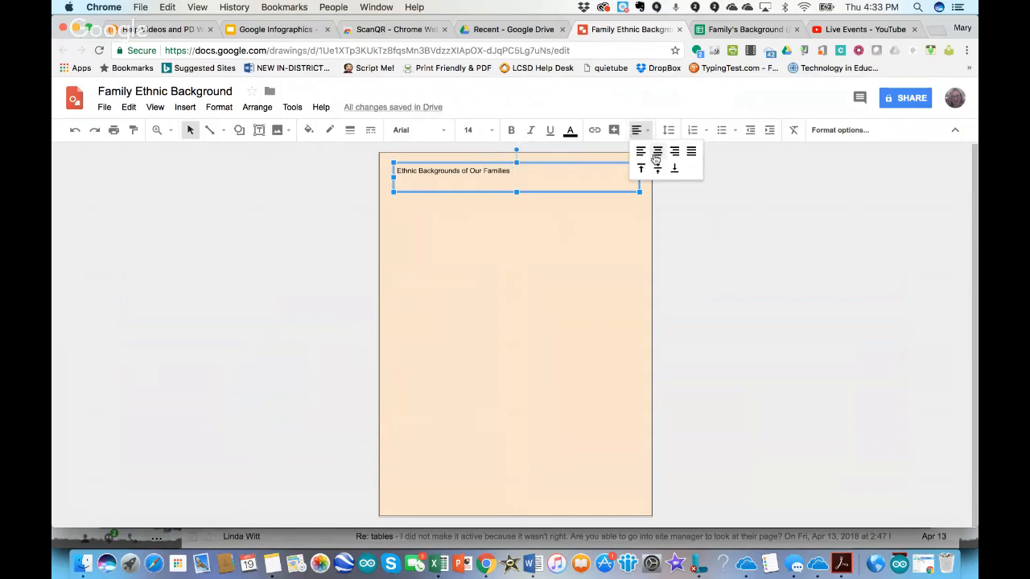
left_click(657, 151)
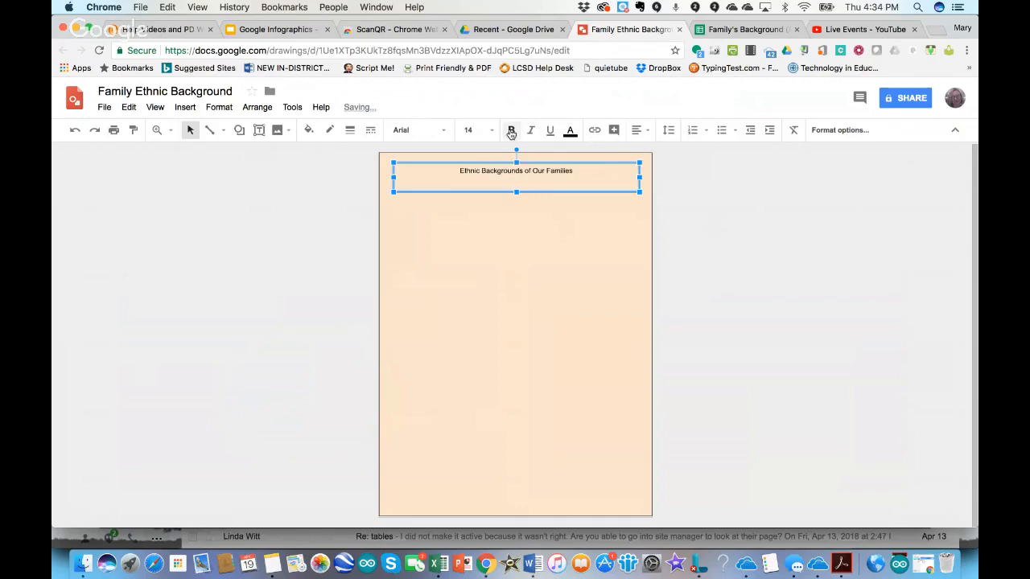
left_click(489, 133)
left_click(484, 290)
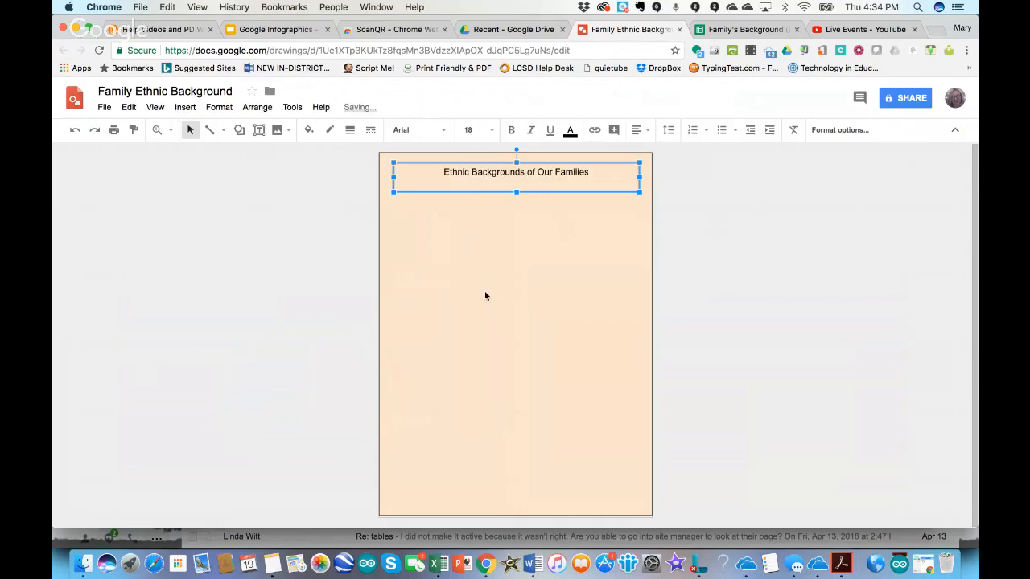
left_click(479, 130)
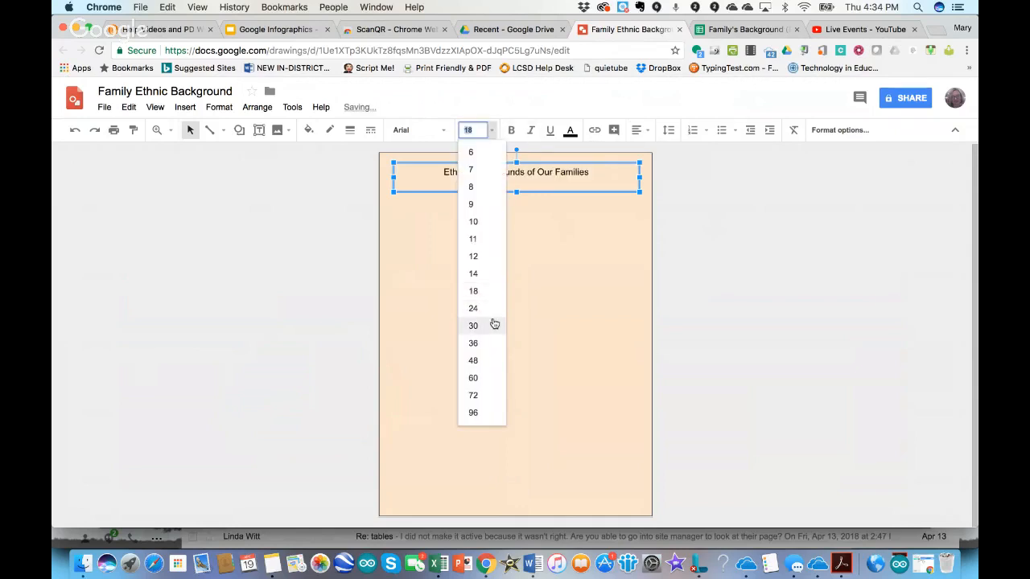
left_click(490, 321)
left_click(471, 130)
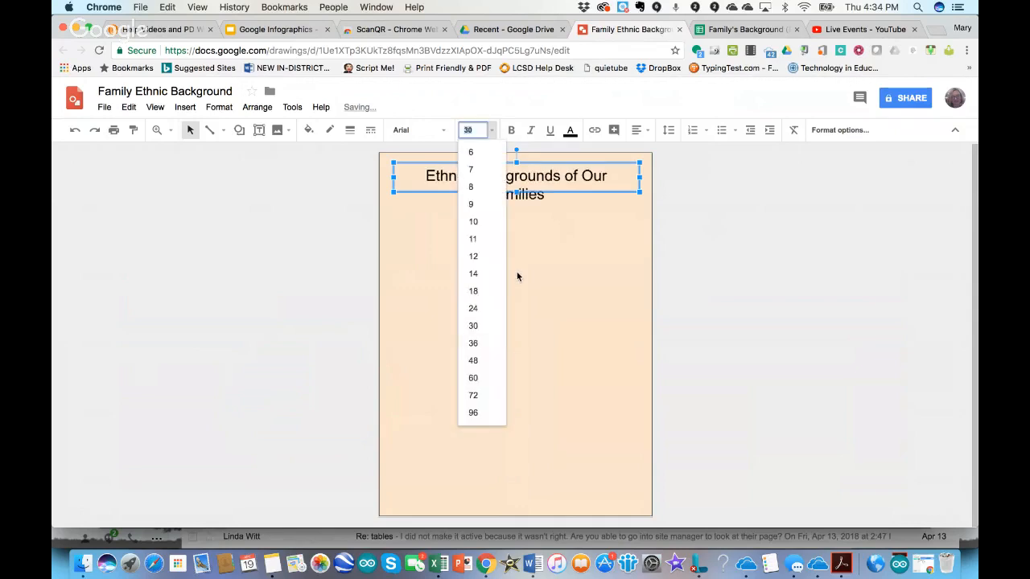
left_click(493, 309)
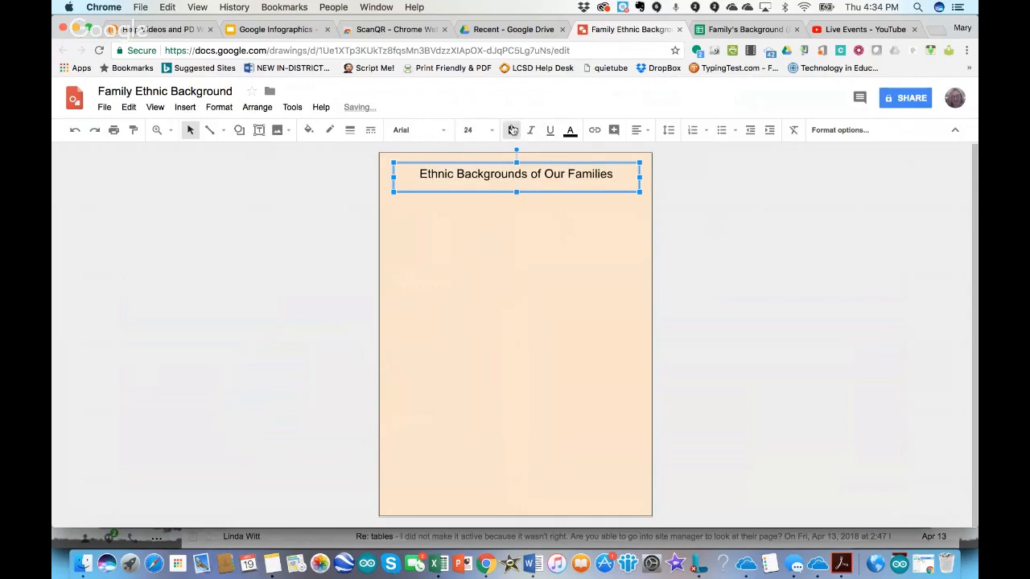
- Make the title "Ethnic Backgrounds of Our Families" bold
left_click(511, 129)
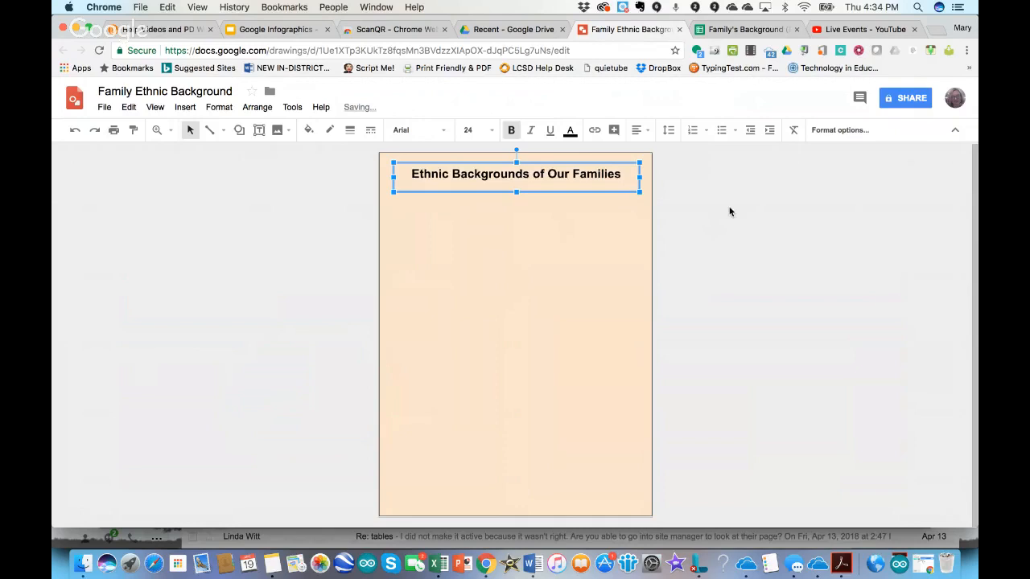
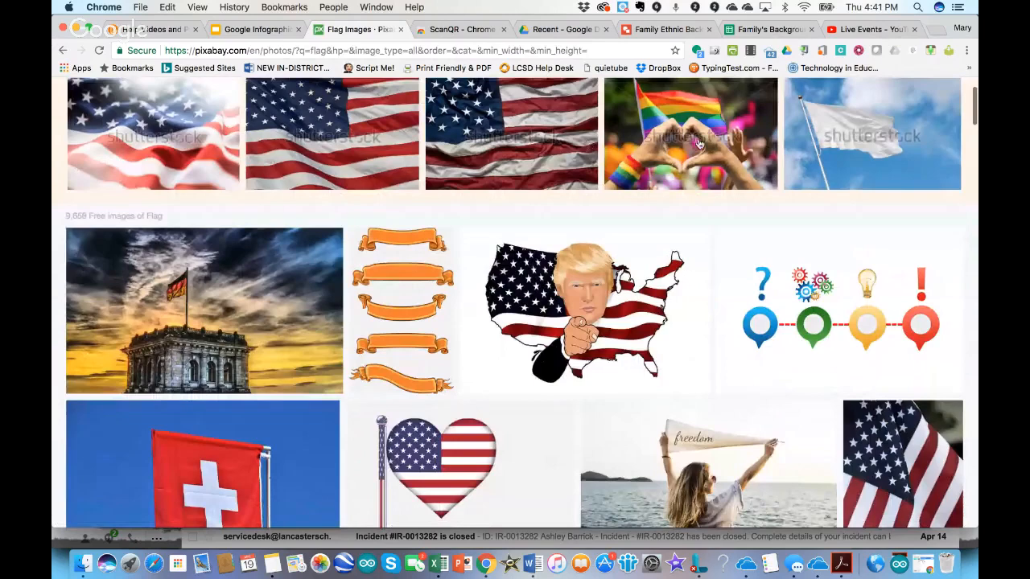
- Browse the Pixabay flag results and open the red image of a figure flying an Africa-shaped kite
scroll(717, 134, "up", 3)
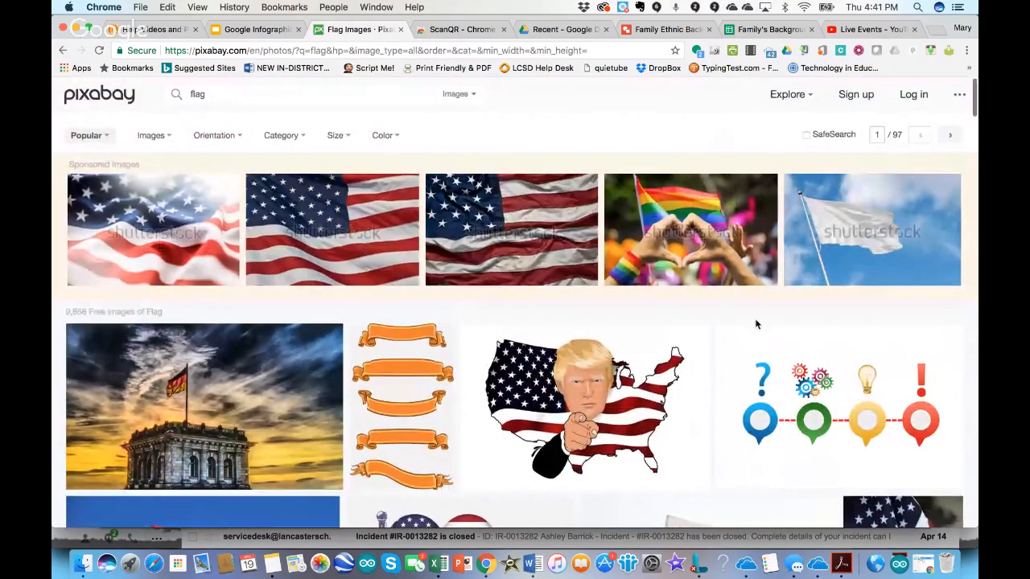
scroll(656, 416, "down", 3)
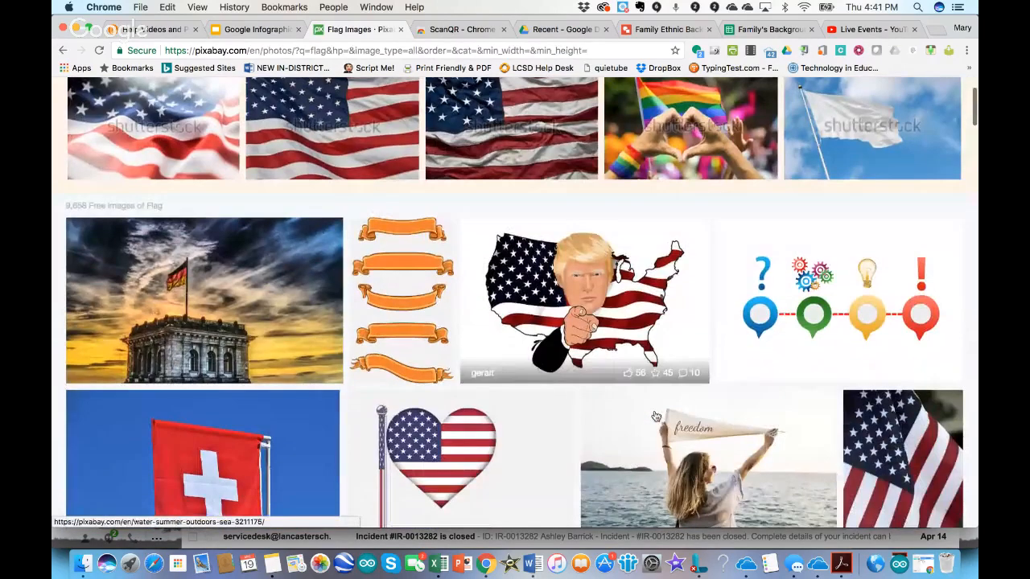
scroll(655, 416, "down", 5)
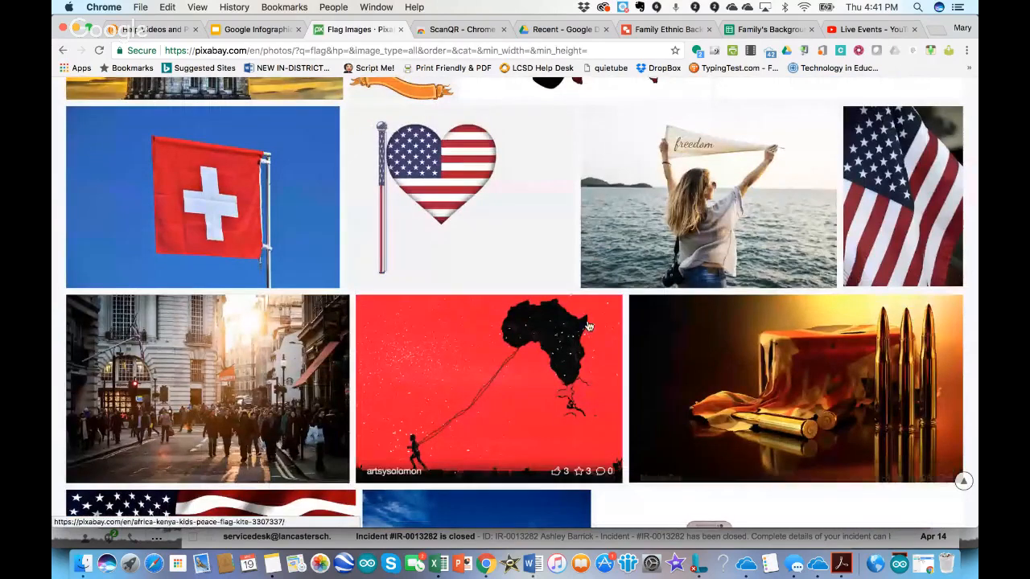
scroll(486, 300, "down", 2)
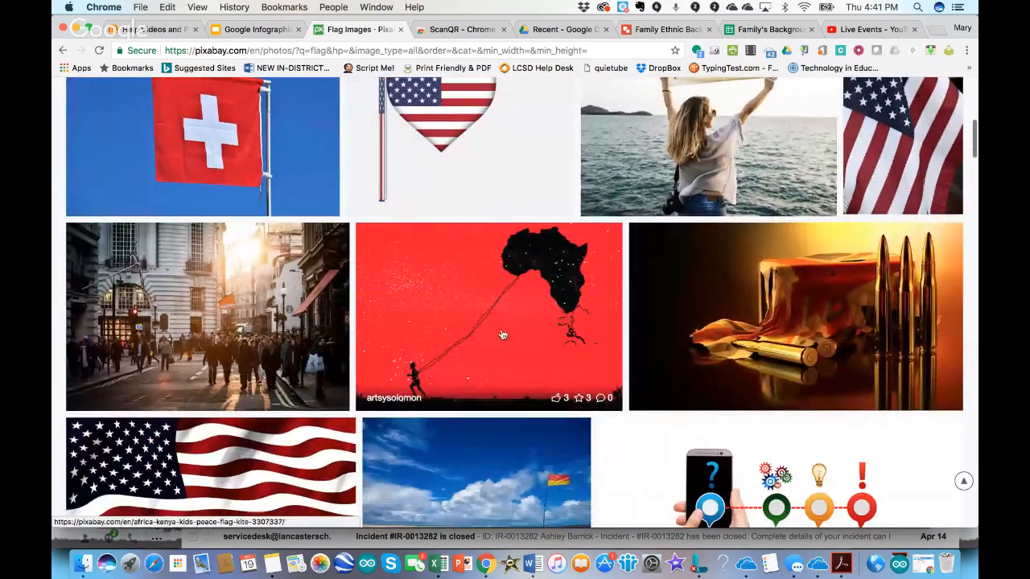
scroll(544, 372, "down", 2)
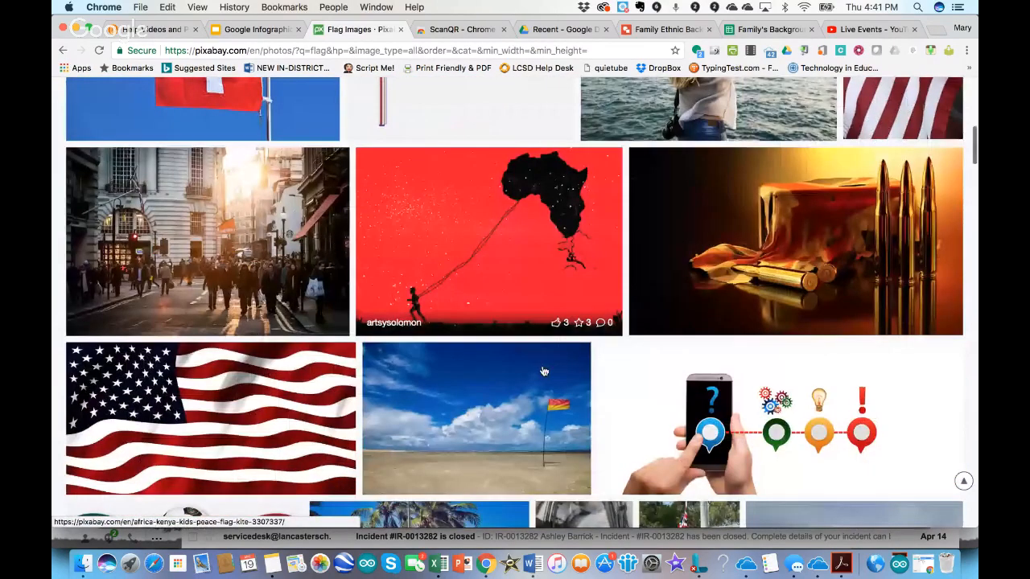
scroll(489, 257, "down", 3)
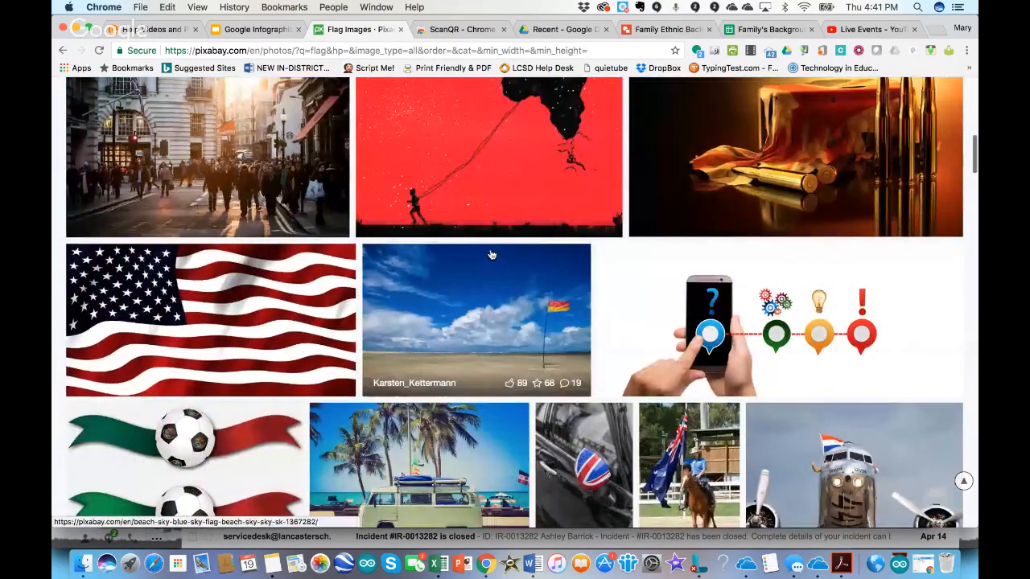
scroll(492, 255, "down", 2)
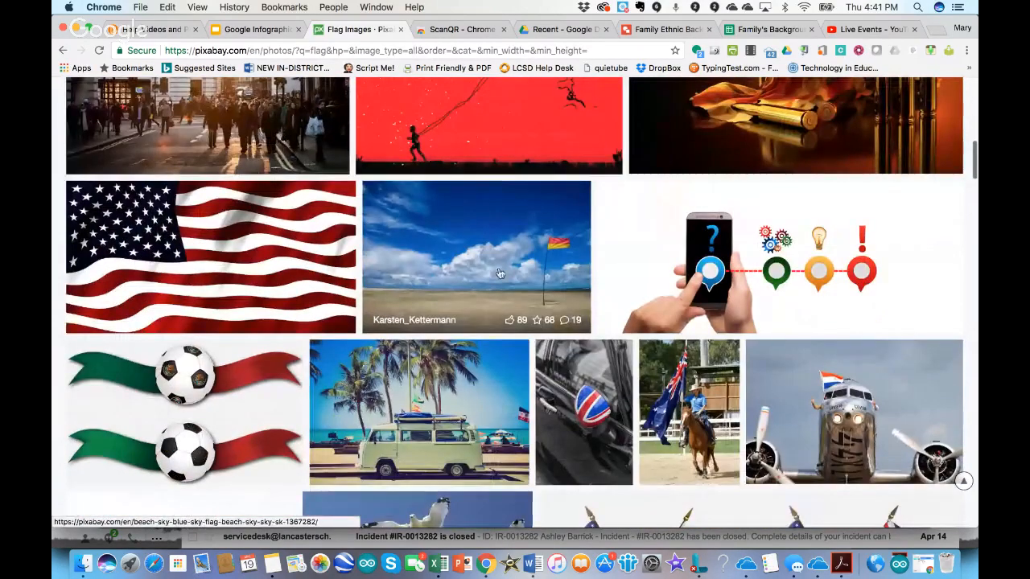
scroll(483, 261, "up", 6)
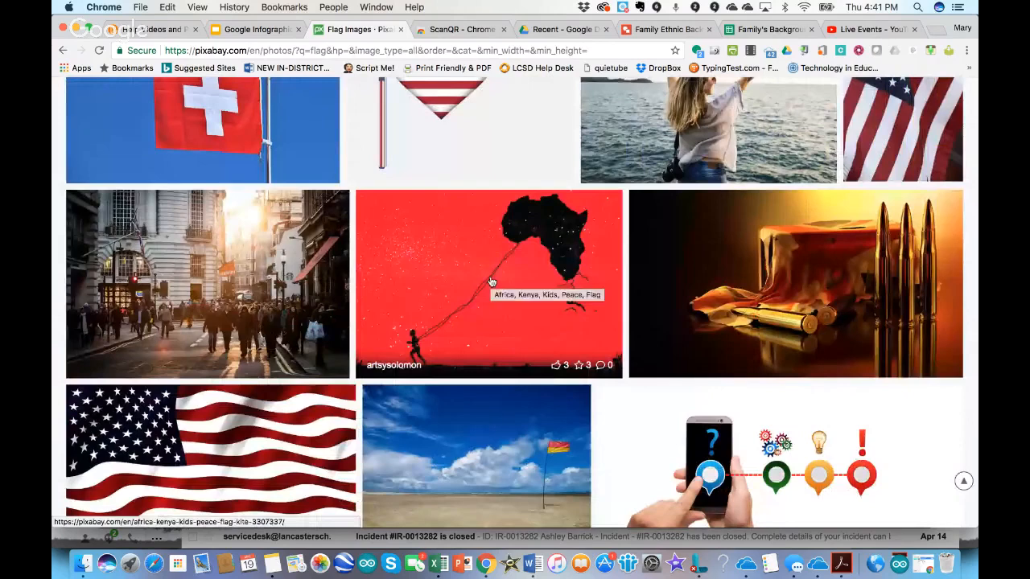
left_click(492, 281)
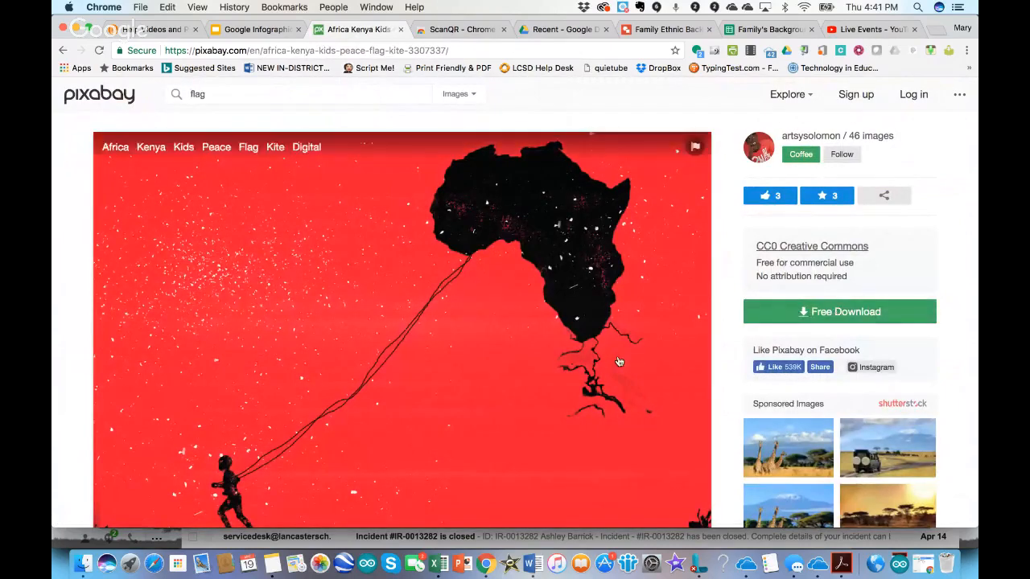
- View the Africa kite image's sharing options, then download the image as a 640×452 JPG
scroll(619, 362, "down", 5)
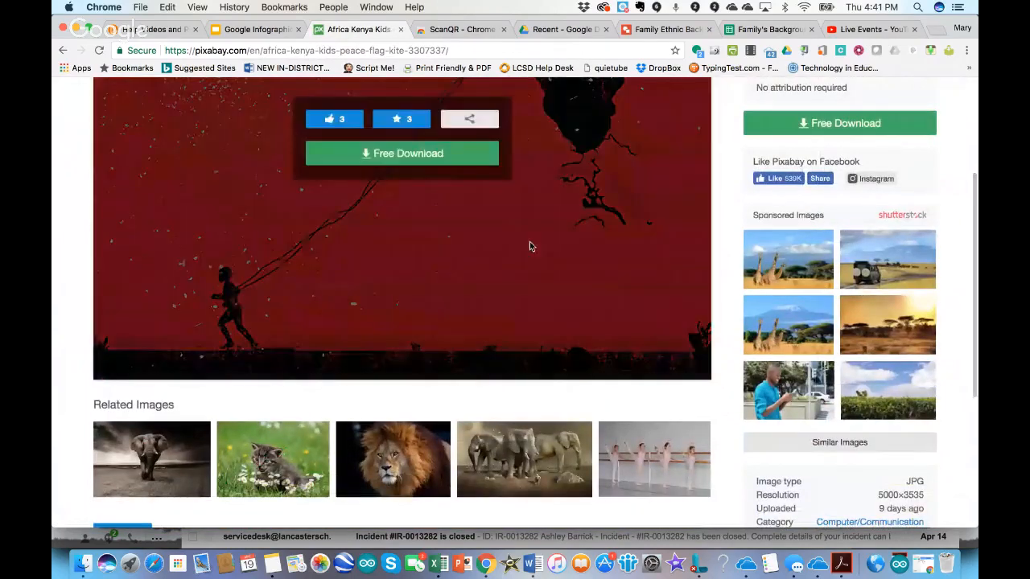
scroll(530, 246, "up", 4)
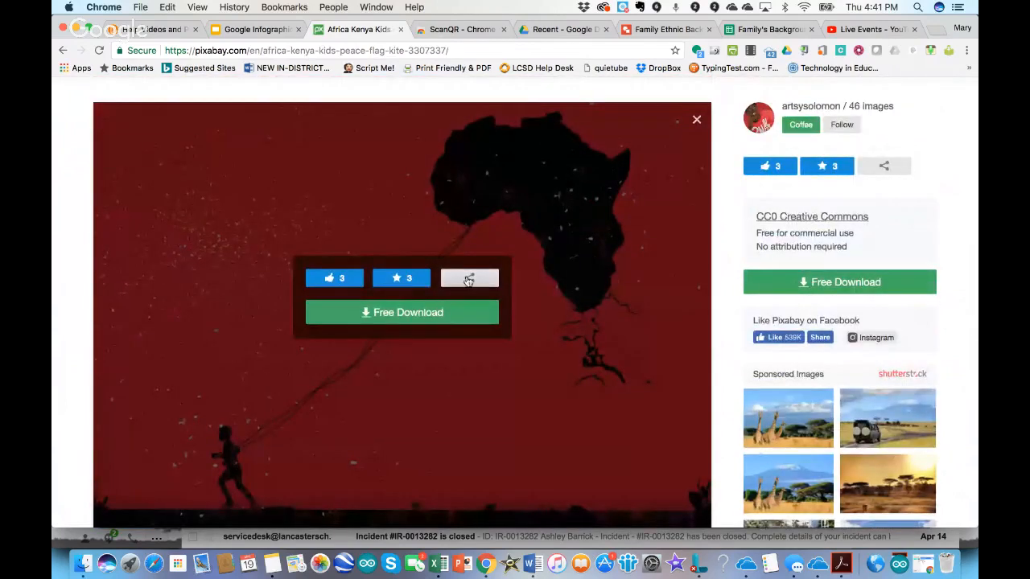
left_click(468, 279)
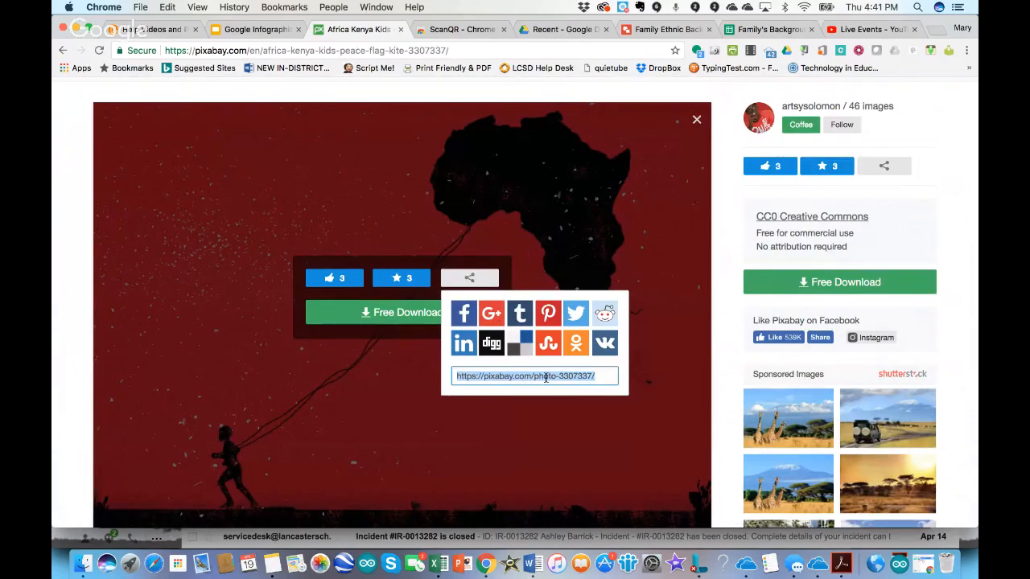
left_click(827, 281)
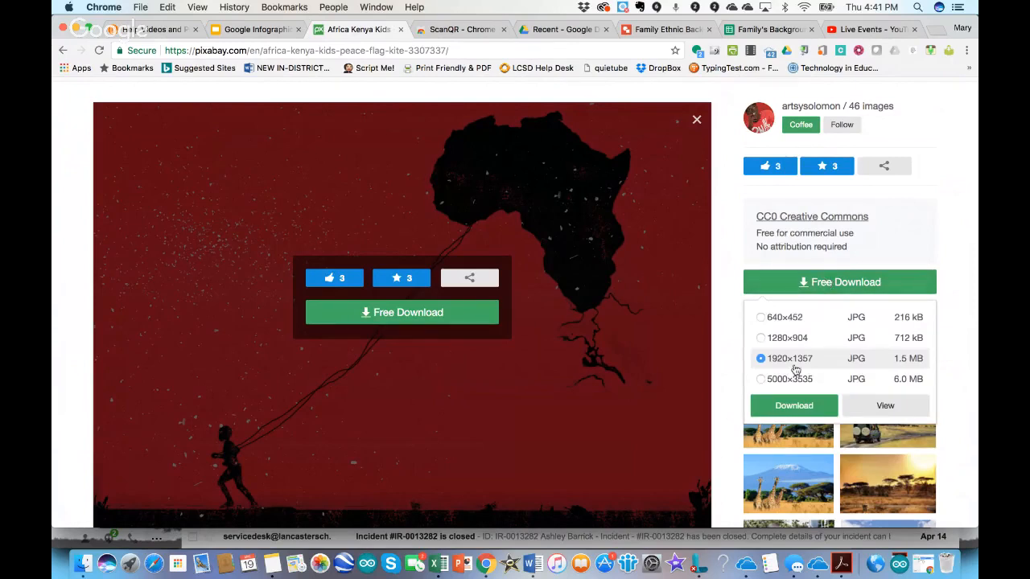
left_click(760, 317)
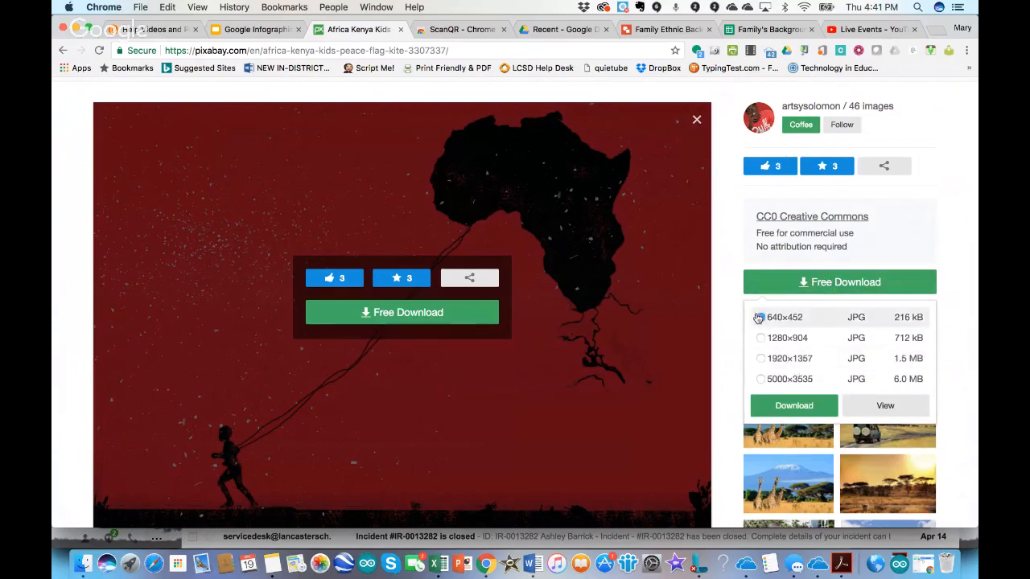
left_click(793, 405)
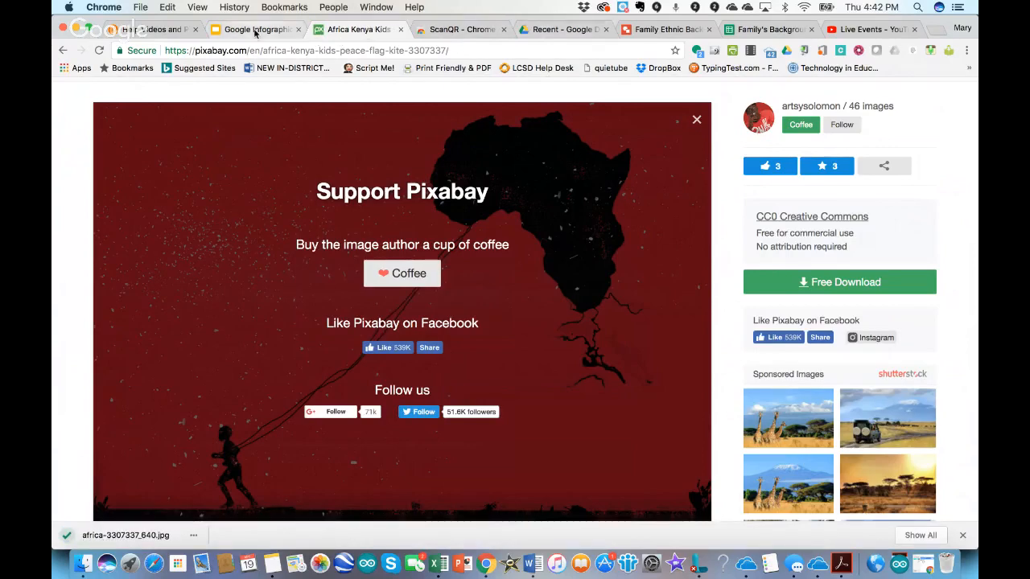
- Return to the Family Ethnic Background drawing and delete the strip of country flags along the bottom of the page
left_click(671, 30)
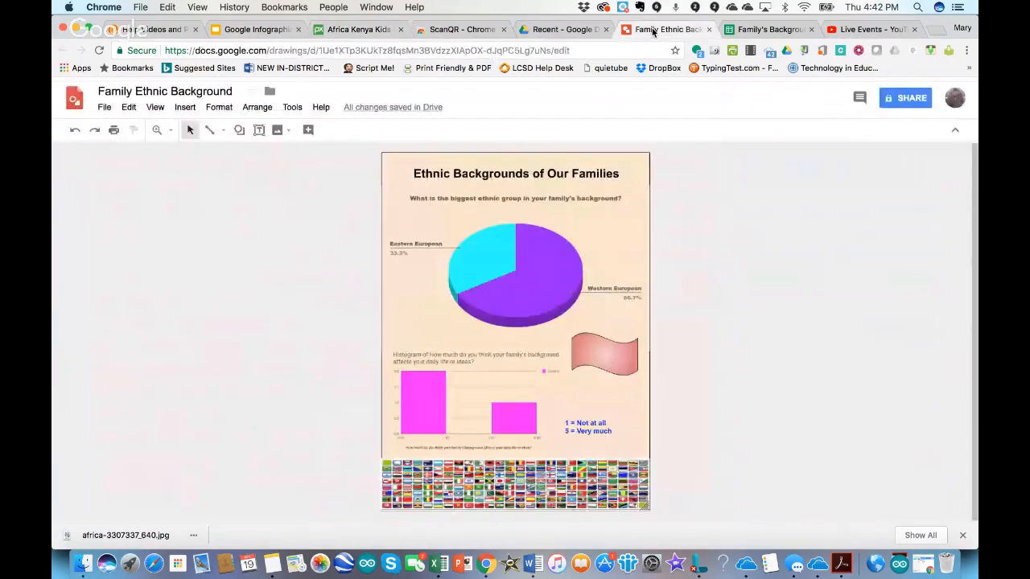
left_click(600, 465)
key("Delete")
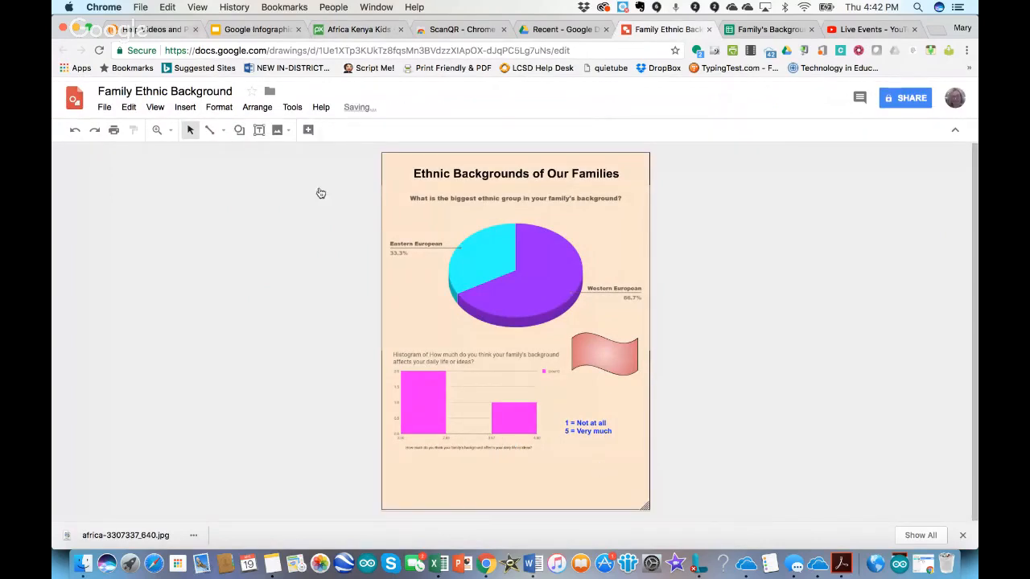
- Insert the image africa-3307337_640.jpg from the computer's Downloads folder into the drawing
left_click(185, 109)
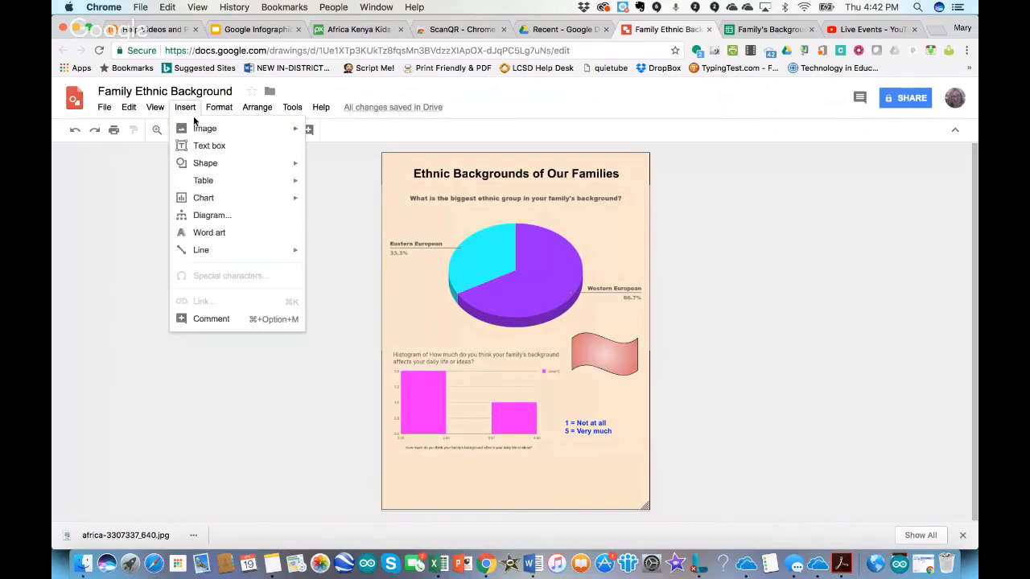
mouse_move(205, 132)
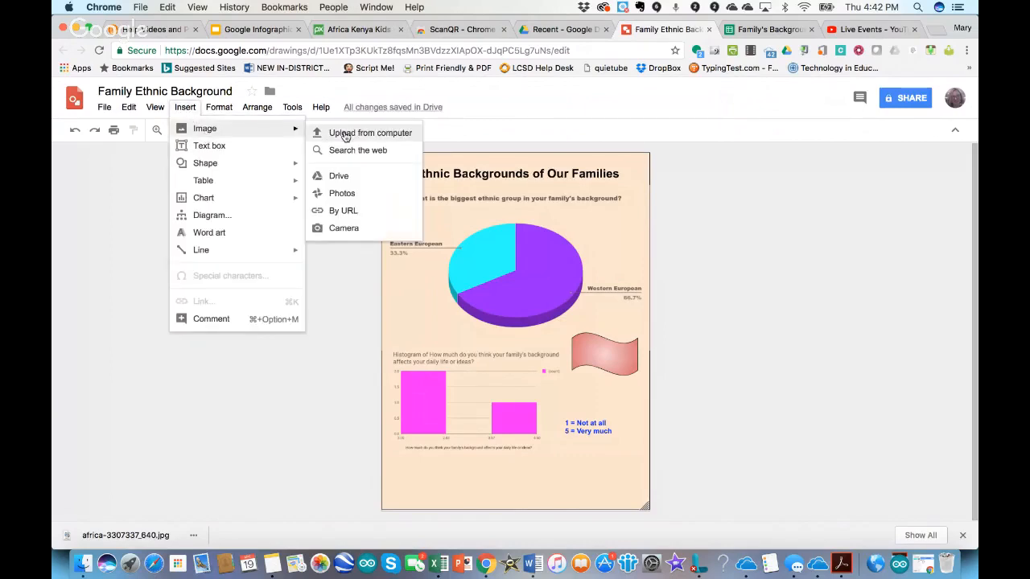
left_click(345, 135)
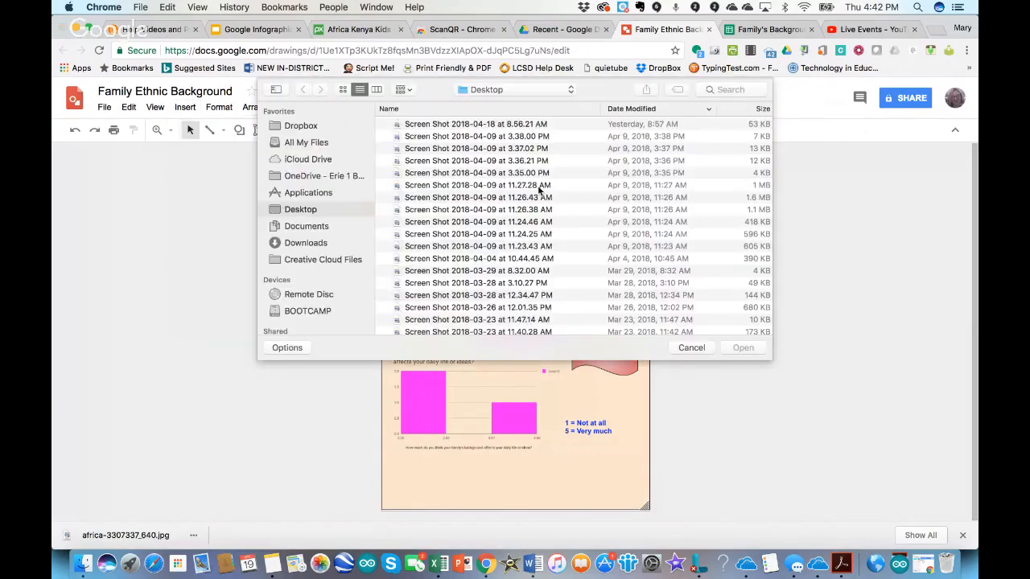
left_click(307, 243)
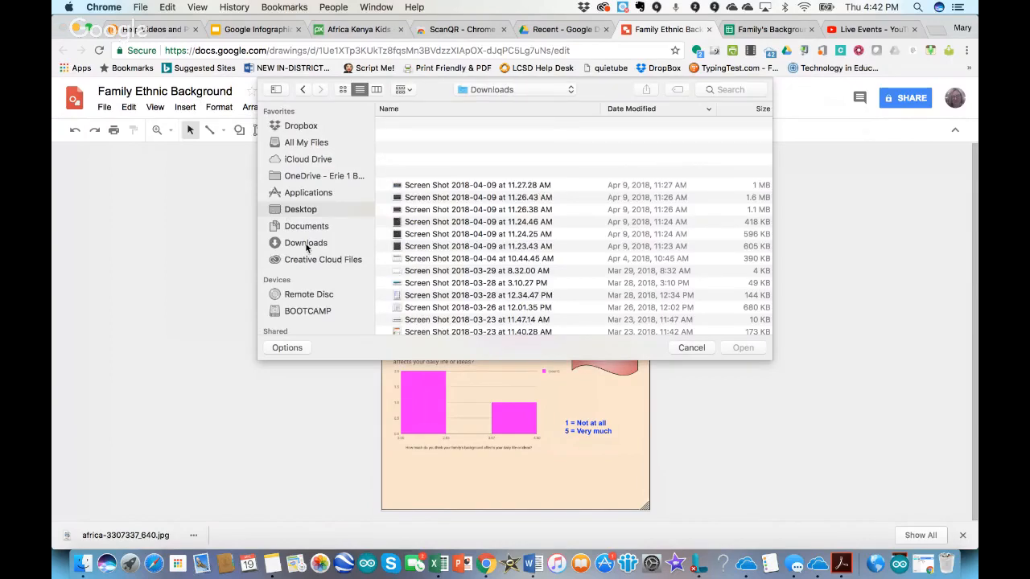
left_click(461, 126)
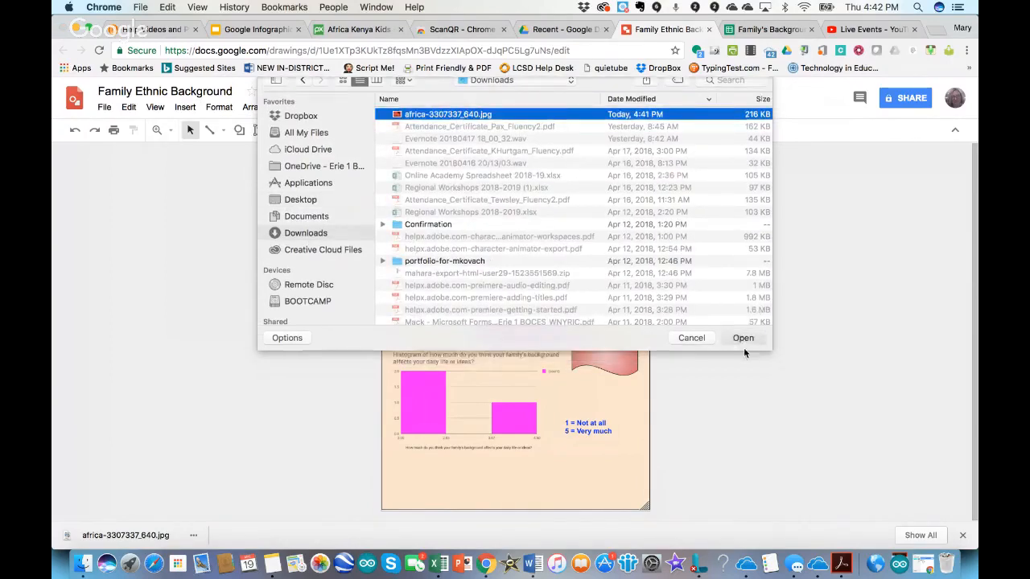
left_click(743, 347)
- Shrink the Africa image to about a third of the page width in the page's lower-right corner and deselect it
left_click_drag(530, 303, 540, 392)
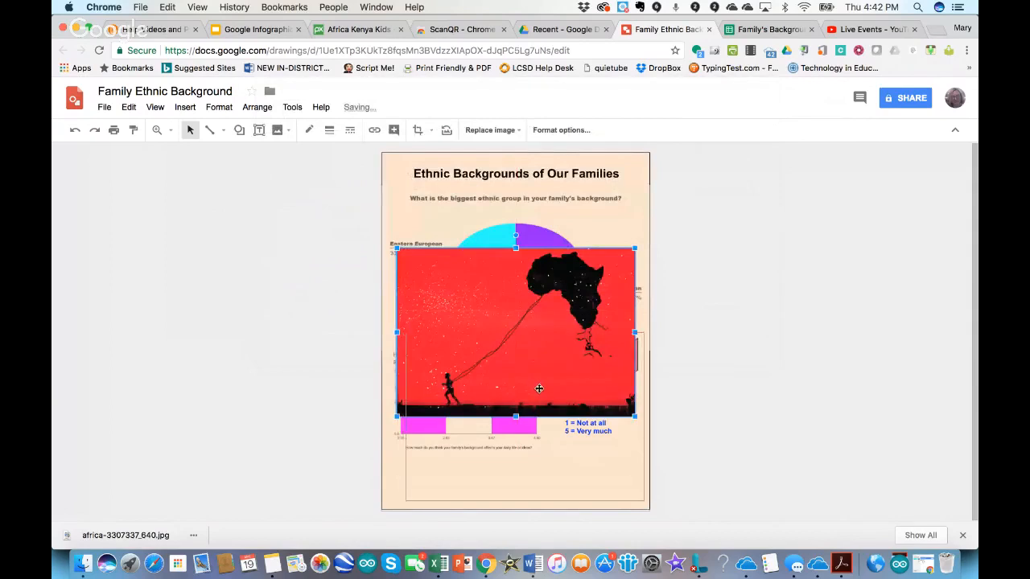
left_click_drag(407, 338, 561, 446)
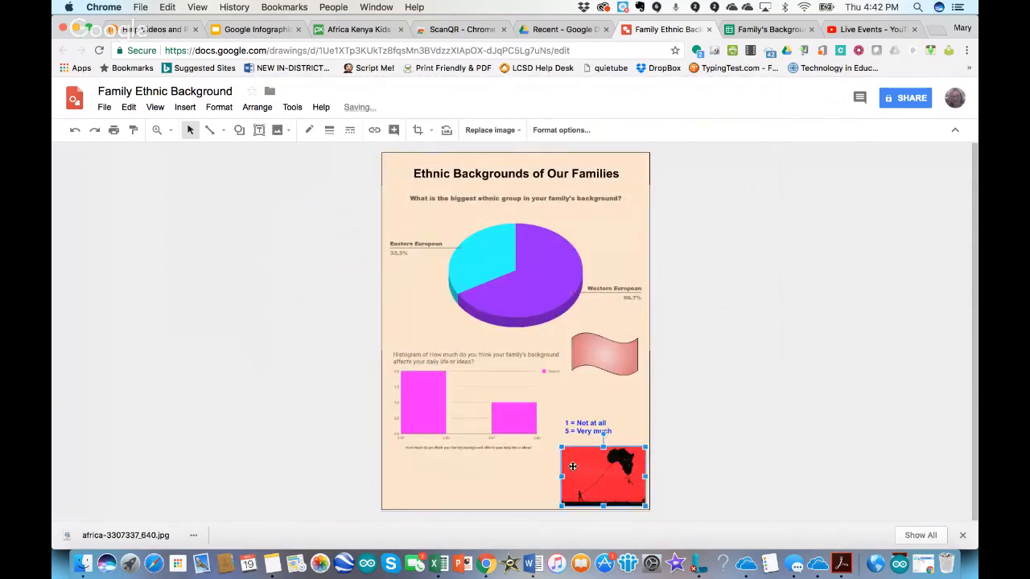
left_click(705, 469)
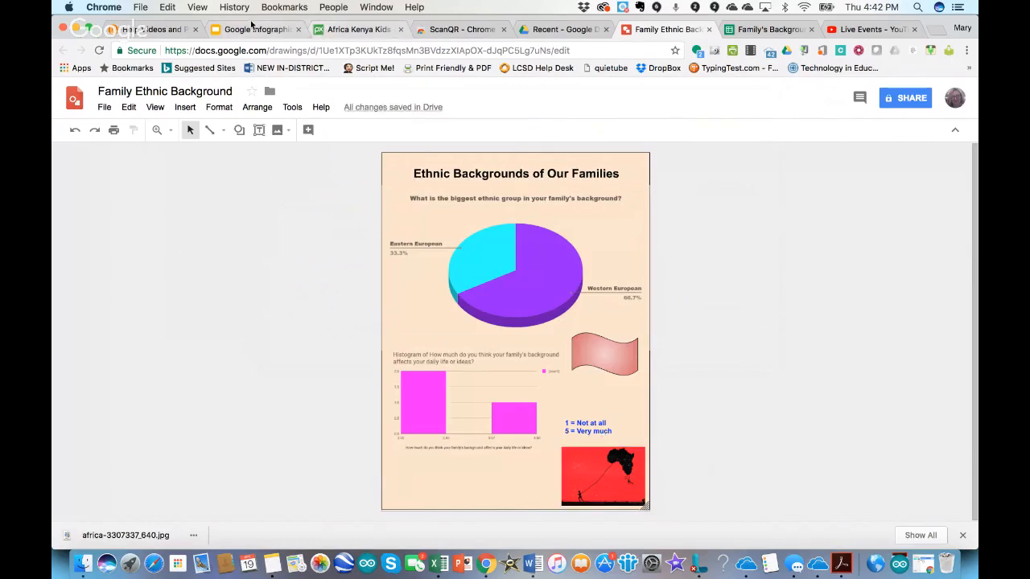
- Switch to the Google Infographics presentation, follow its openclipart.org link on the image sources slide, and search the site for "flag"
left_click(251, 26)
left_click(705, 430)
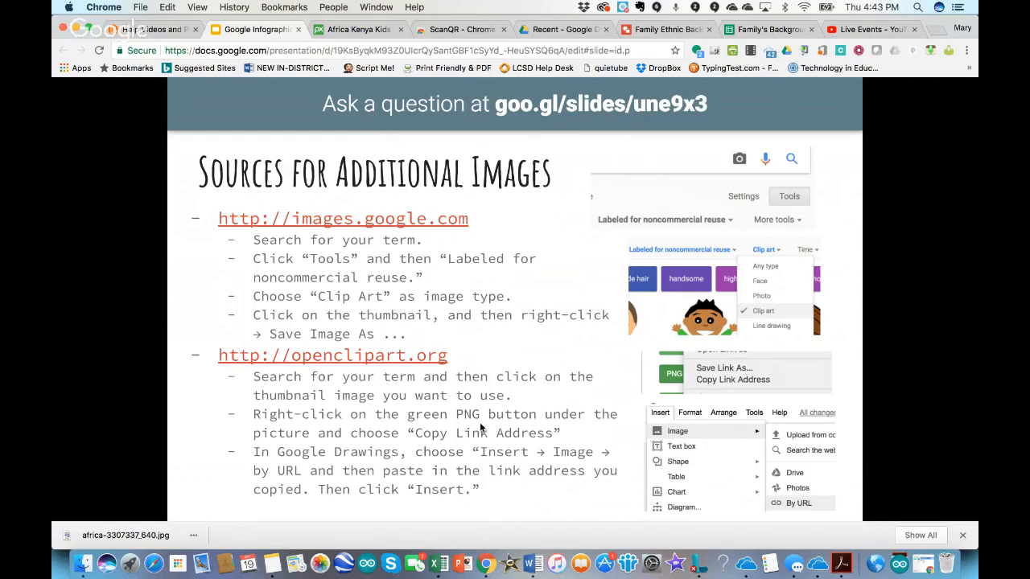
left_click(366, 357)
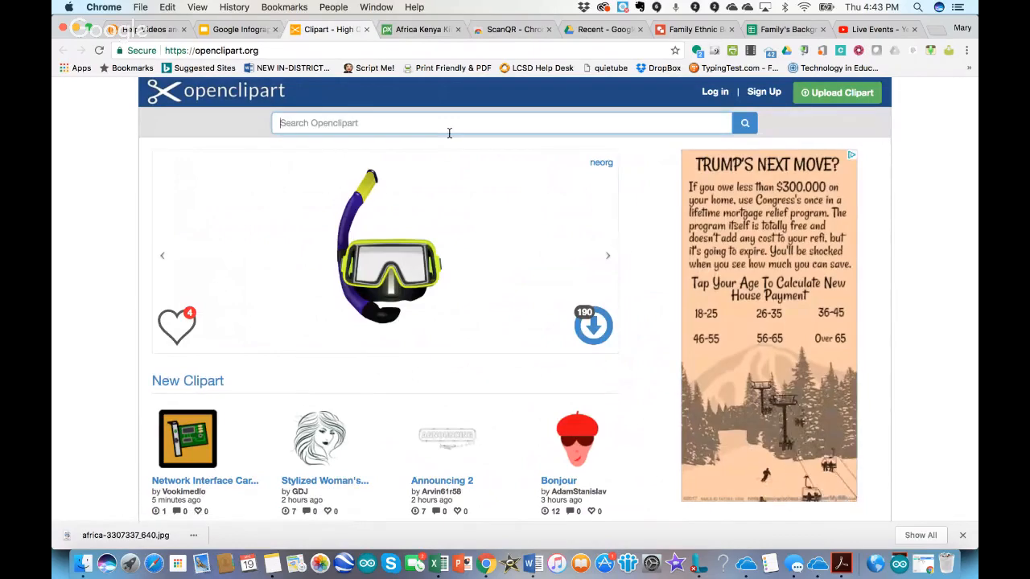
type("flag")
key("Return")
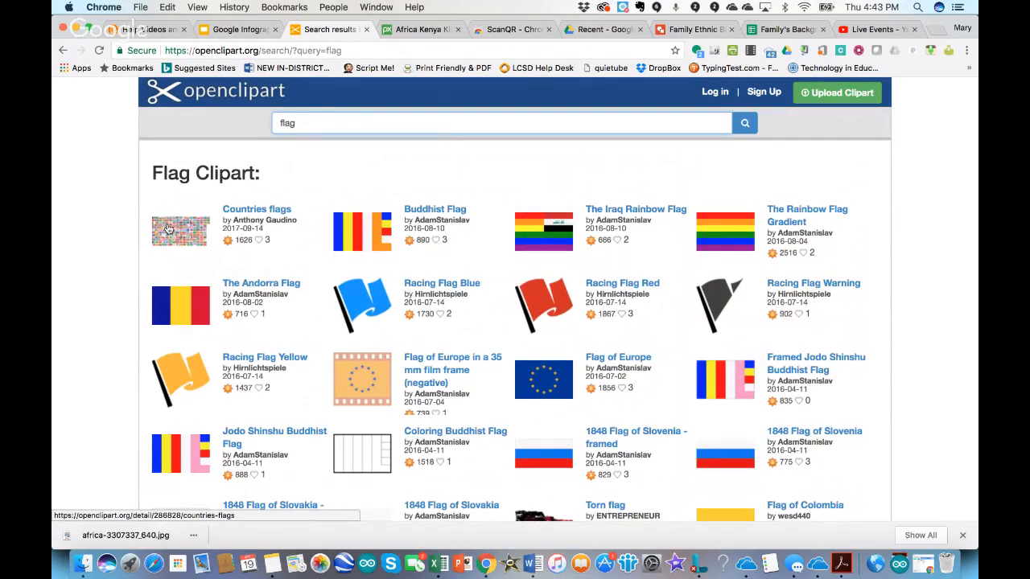
- Look through the flag clipart results and open the detail page of the Countries flags clipart
scroll(496, 333, "down", 5)
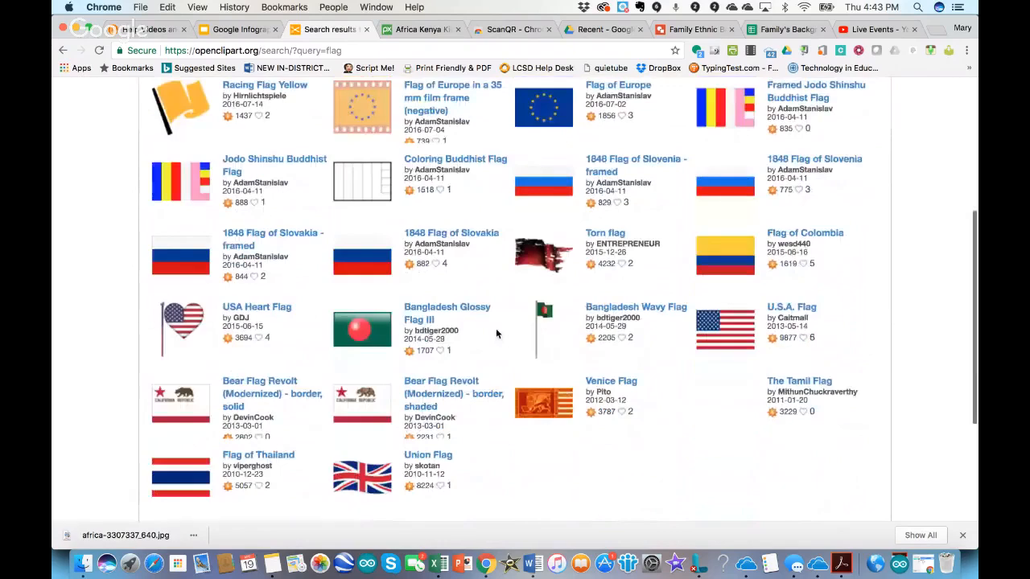
scroll(496, 333, "down", 2)
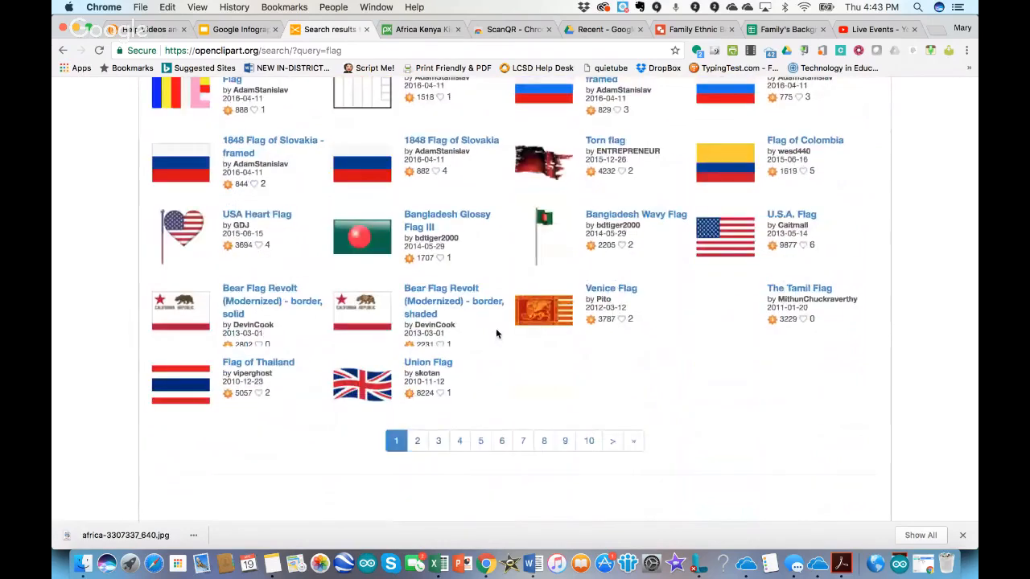
scroll(496, 333, "up", 8)
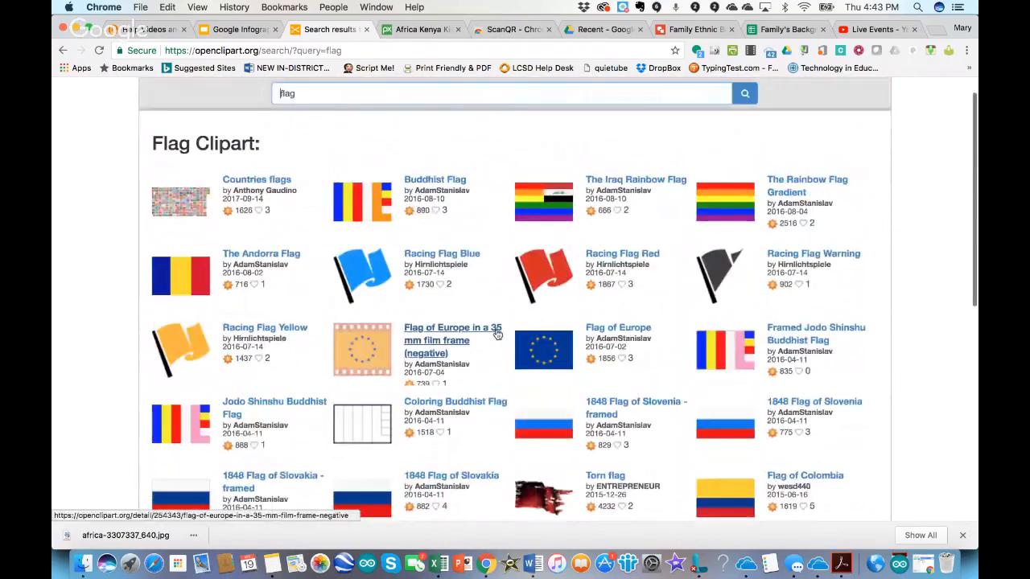
left_click(230, 212)
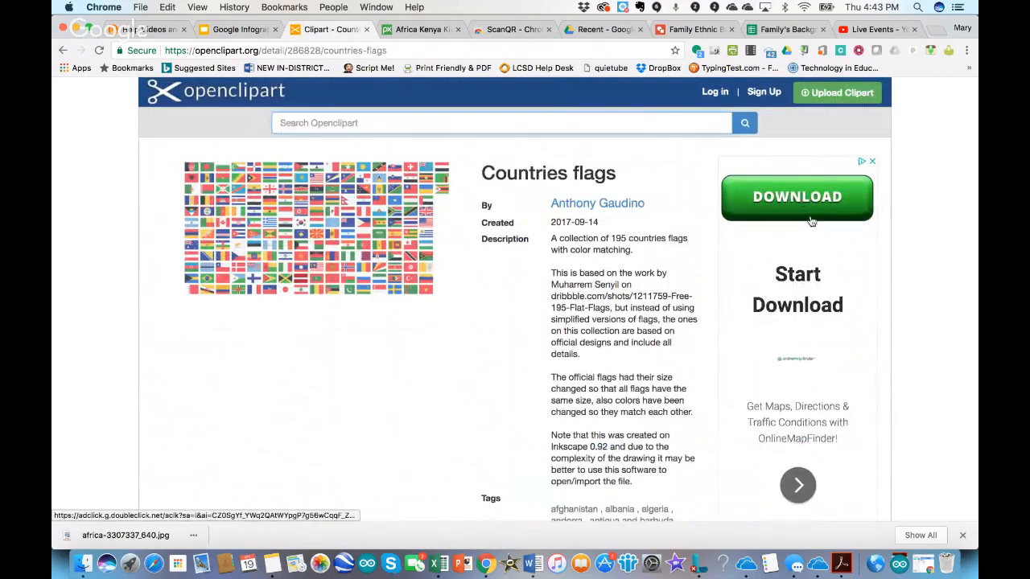
scroll(383, 347, "down", 10)
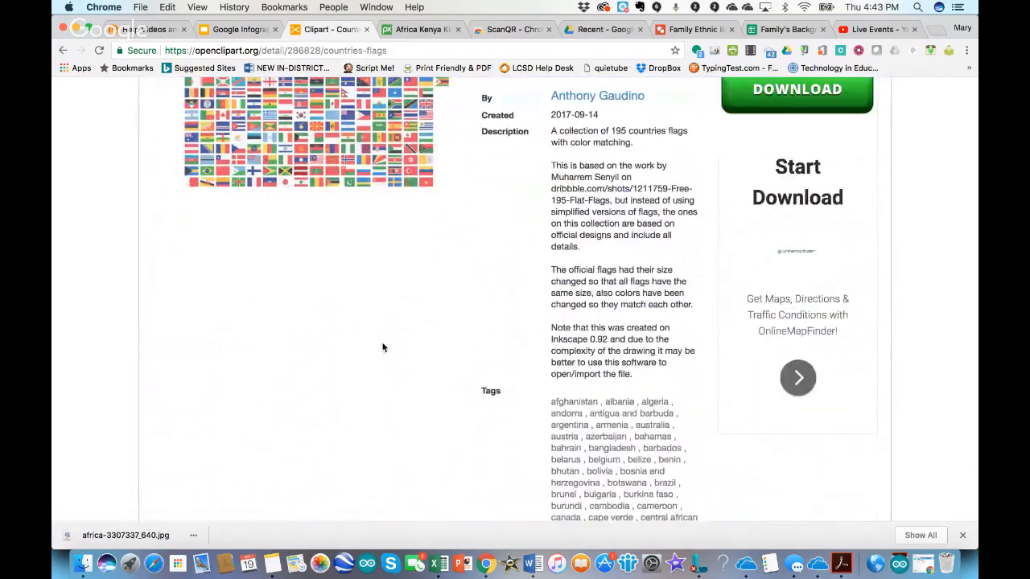
- Copy the link address of the Countries flags clipart's PNG version and return to the image sources slide
scroll(383, 348, "down", 10)
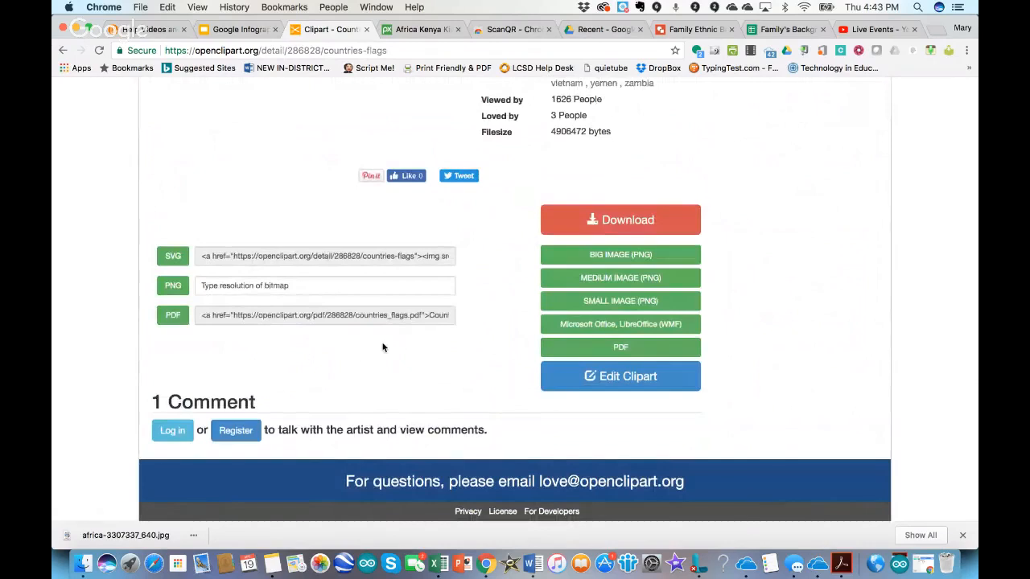
right_click(174, 289)
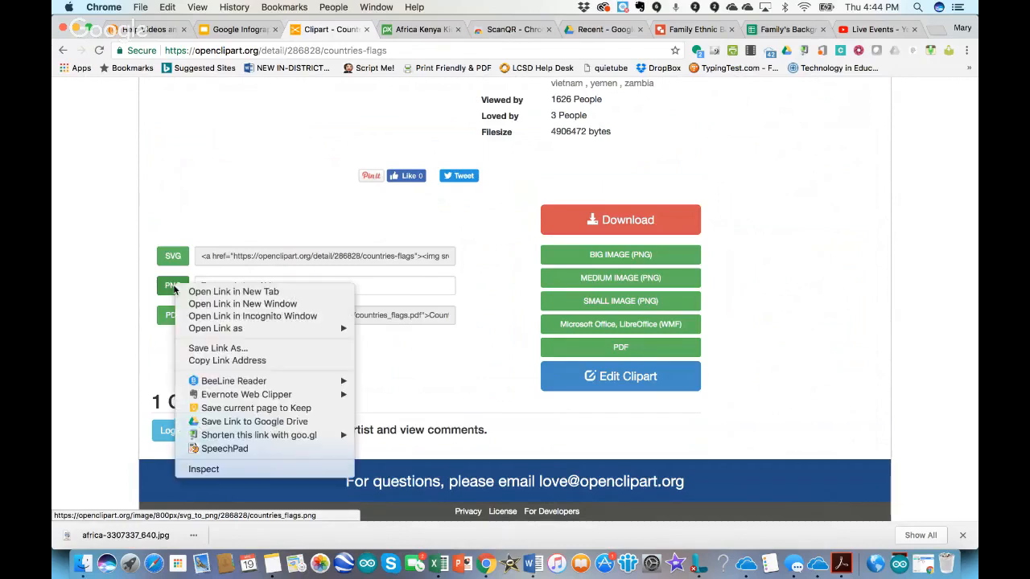
left_click(225, 362)
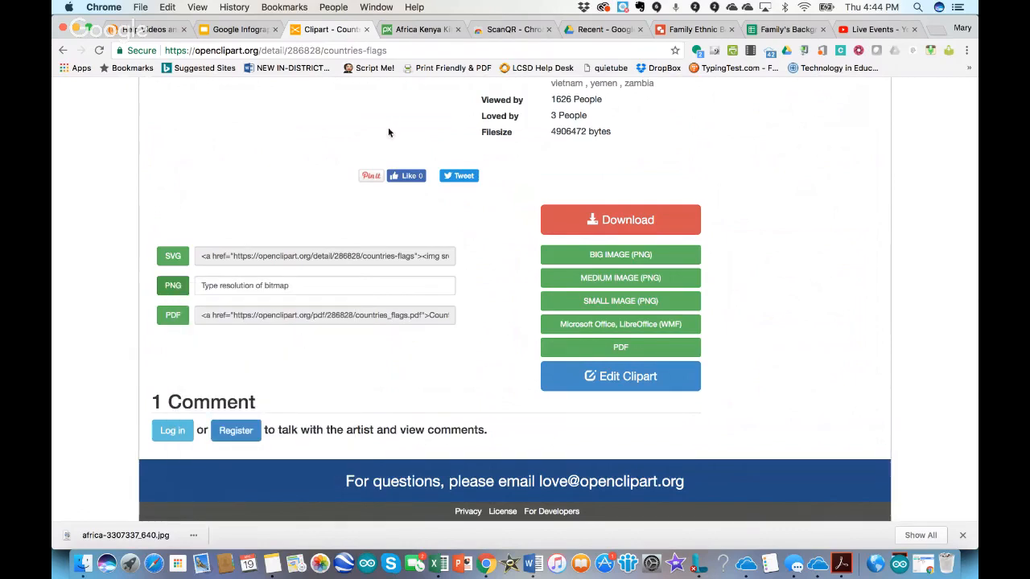
left_click(229, 29)
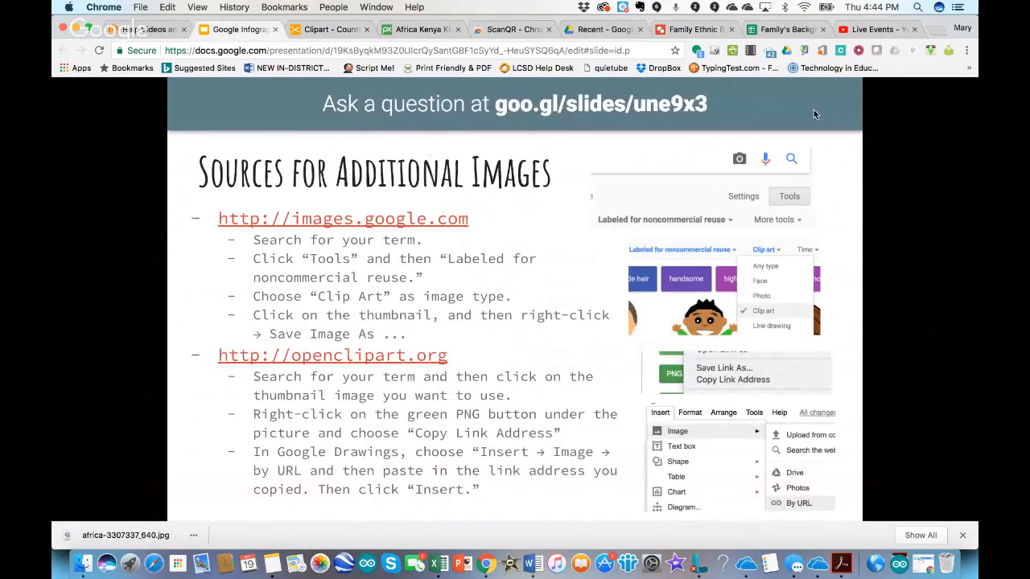
- Switch to the Family Ethnic Background drawing and insert the flags image by URL using the copied PNG link
left_click(690, 29)
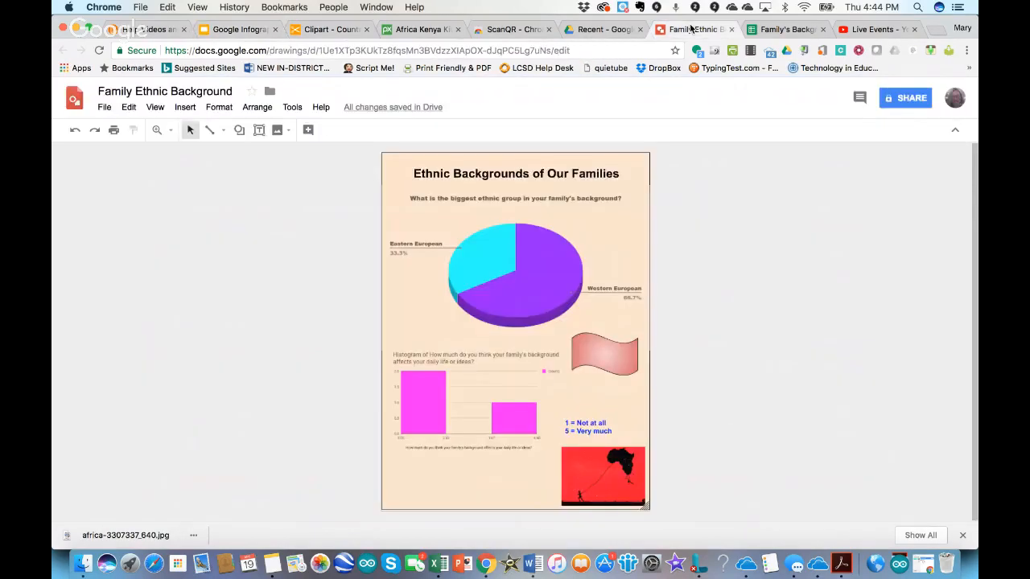
left_click(185, 107)
mouse_move(211, 131)
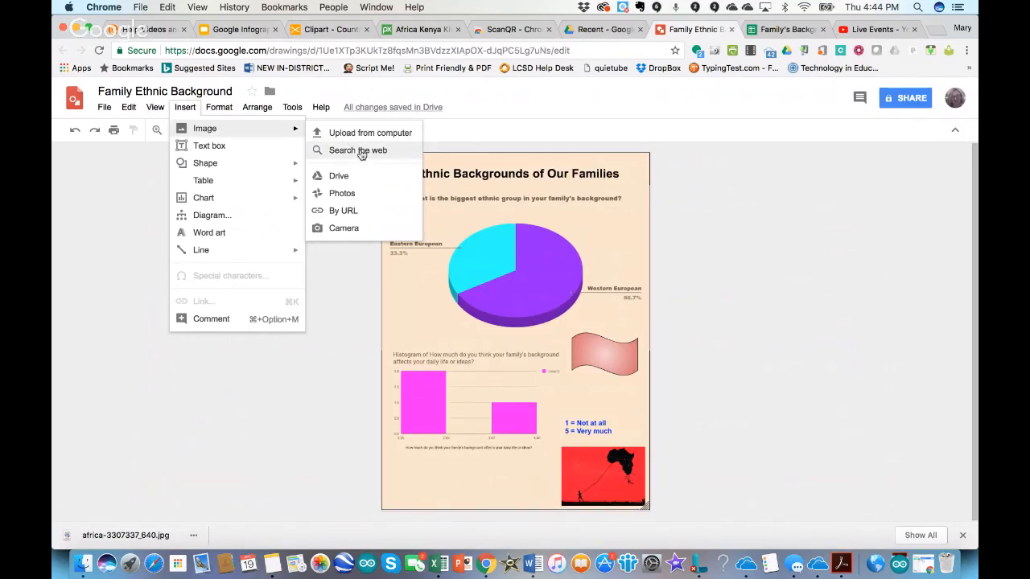
left_click(337, 211)
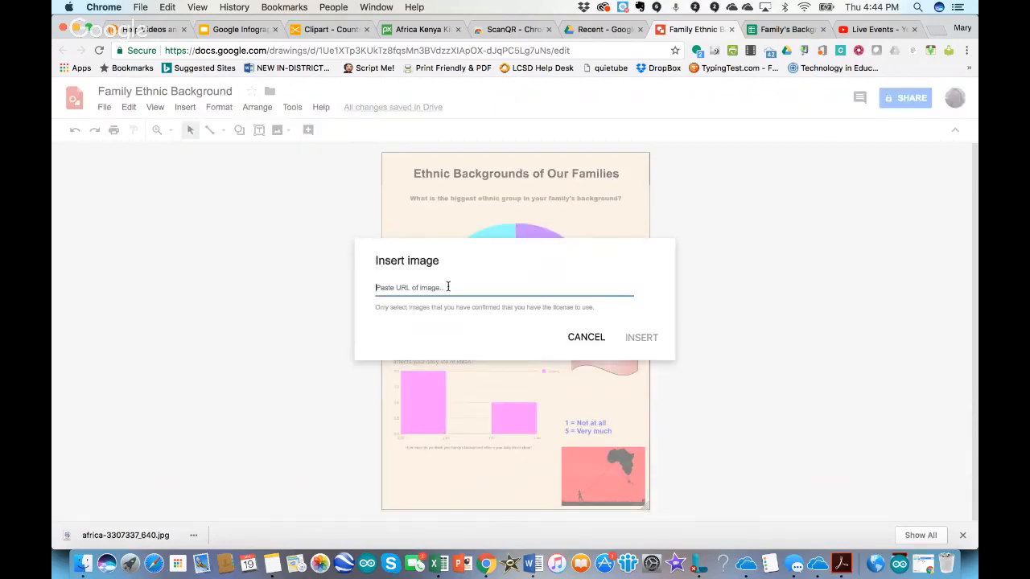
right_click(448, 287)
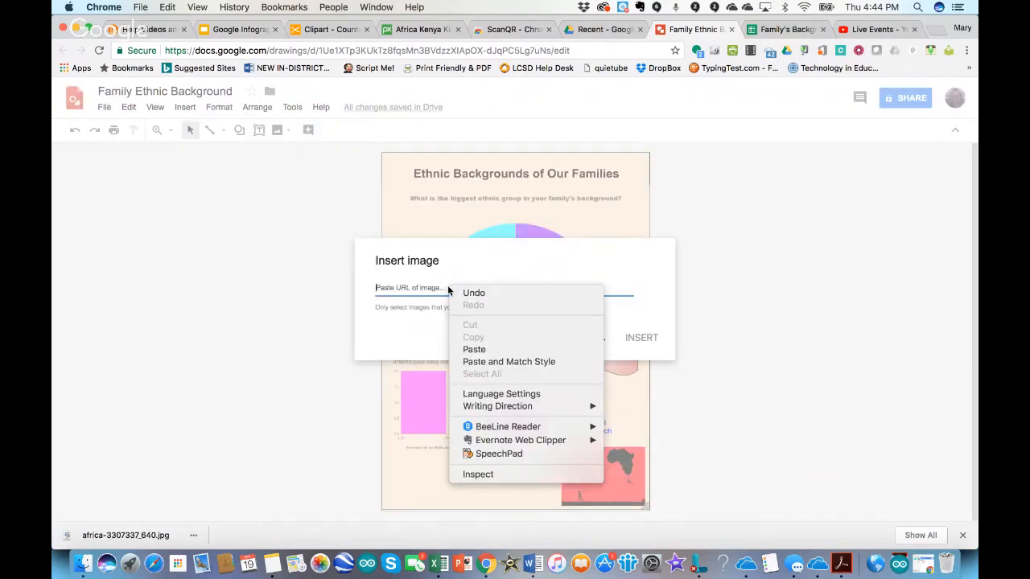
left_click(498, 349)
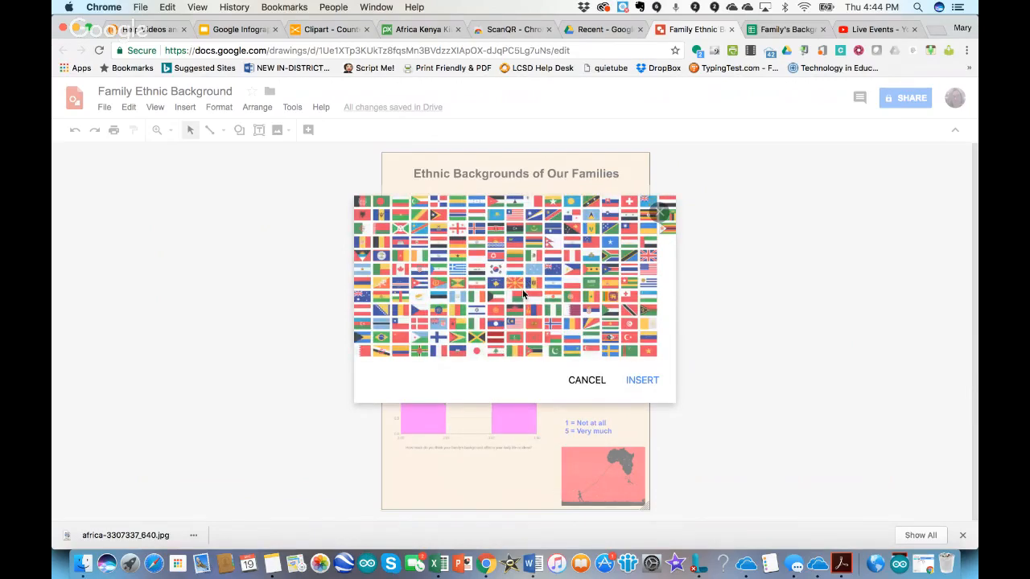
left_click(642, 380)
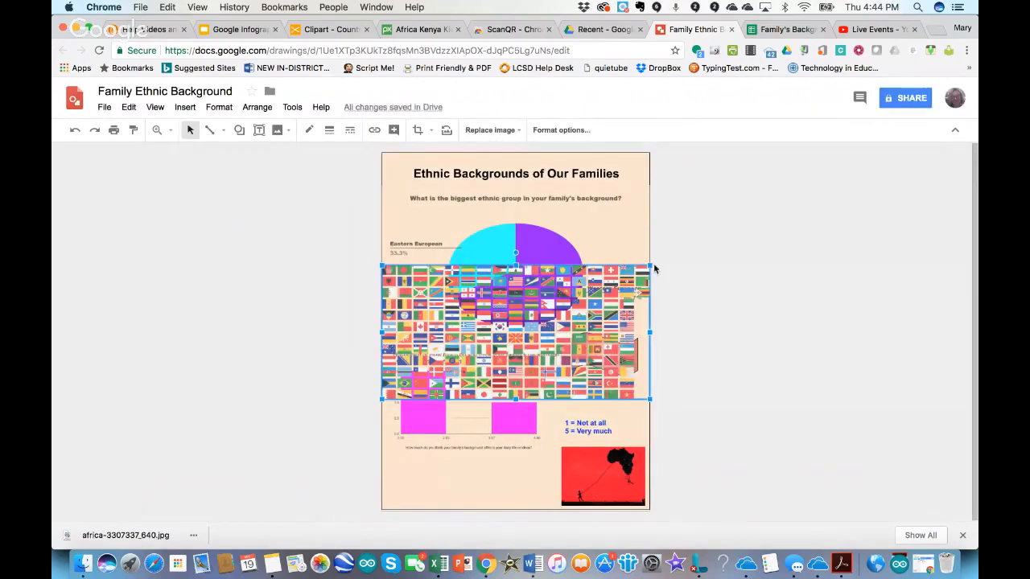
- Shrink the flags image proportionally to about two fifths of the page width
left_click_drag(651, 263, 494, 342)
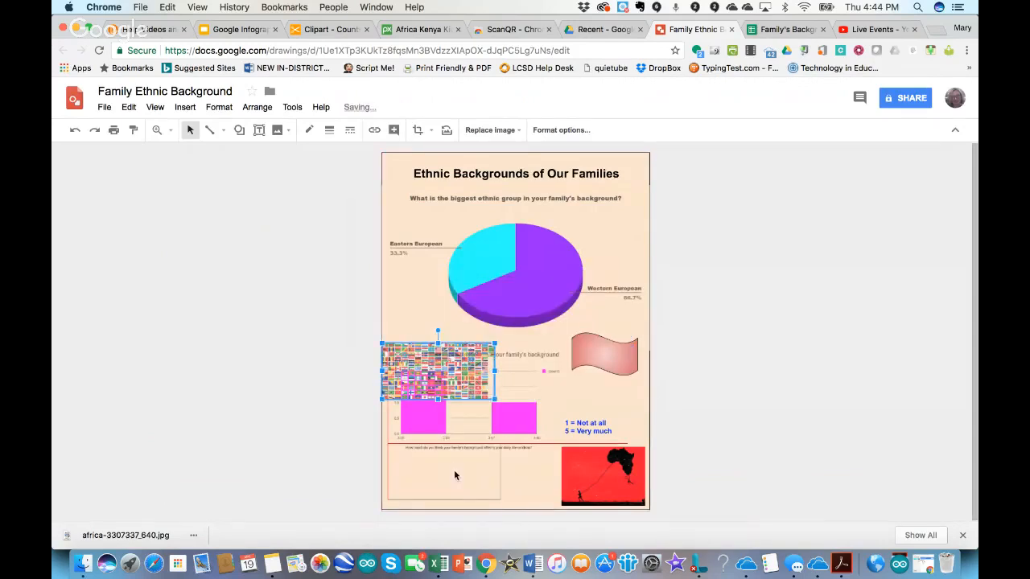